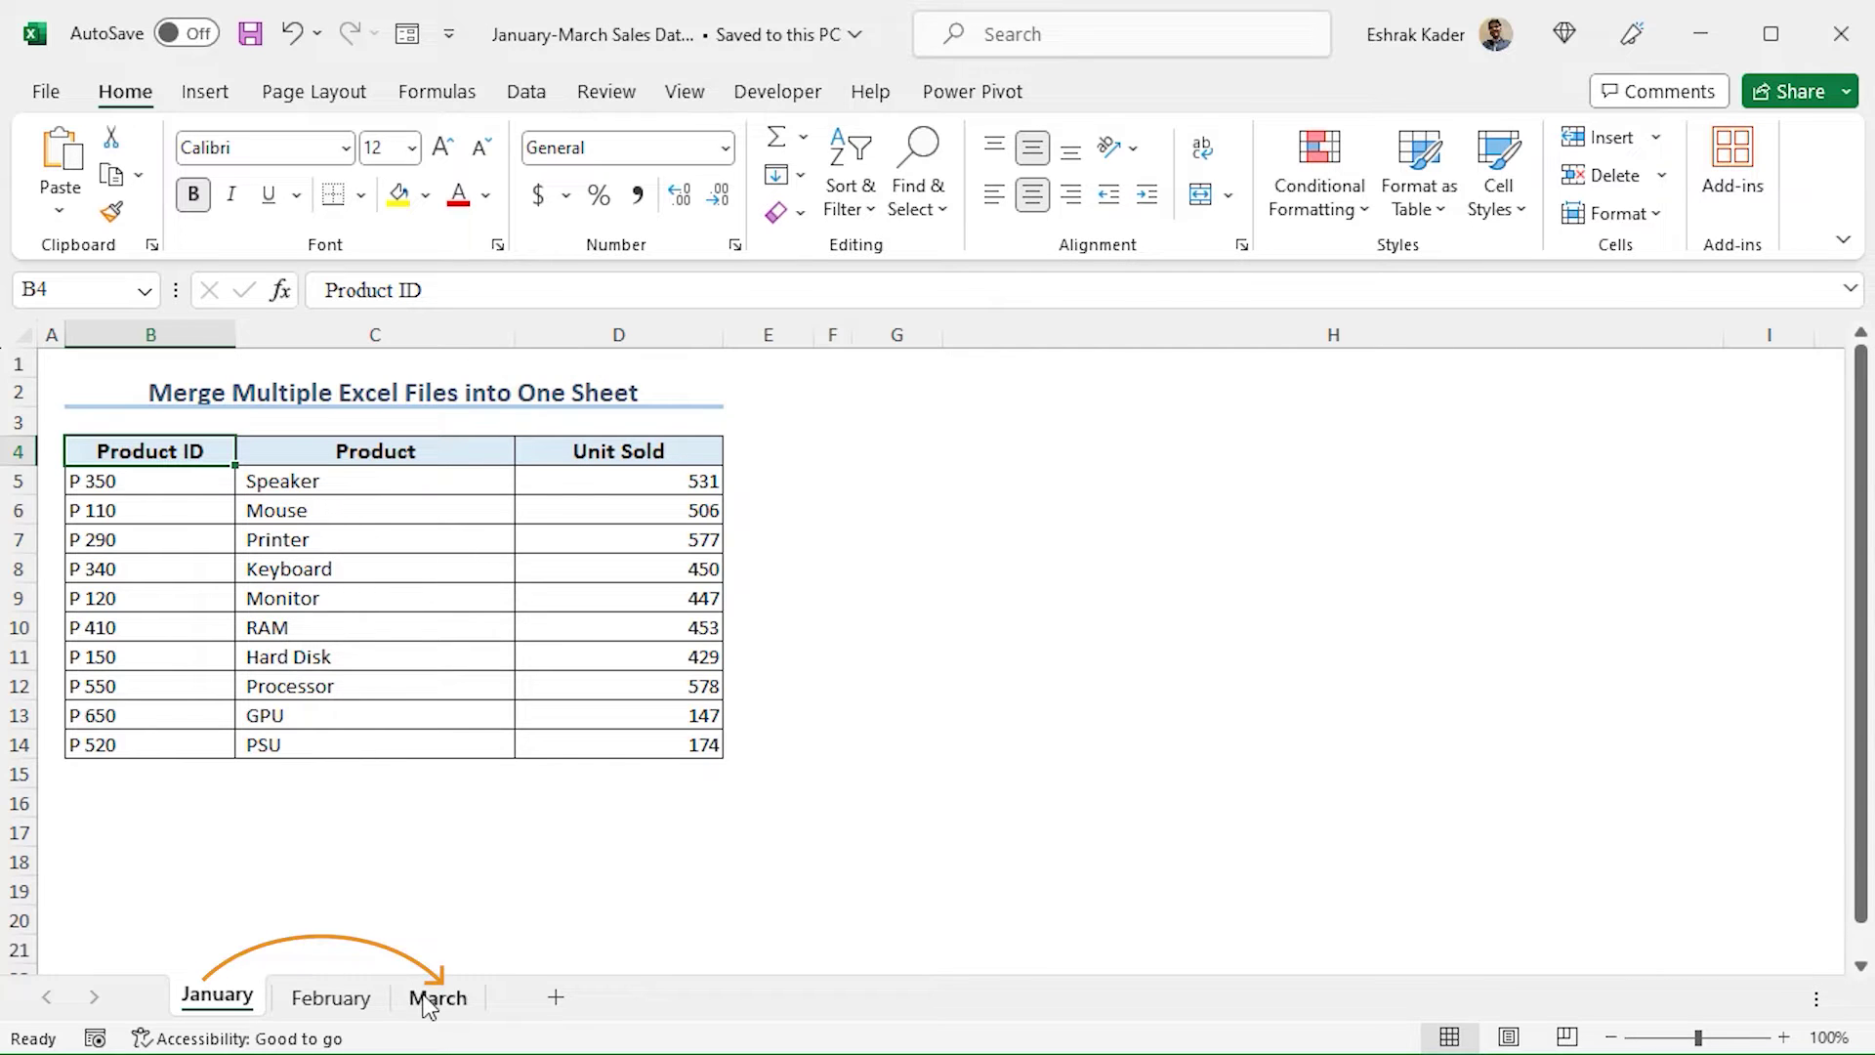
- Review the February and March sheets, and the April, May and June sheets with their column headers in the April-June sales workbook
left_click(305, 998)
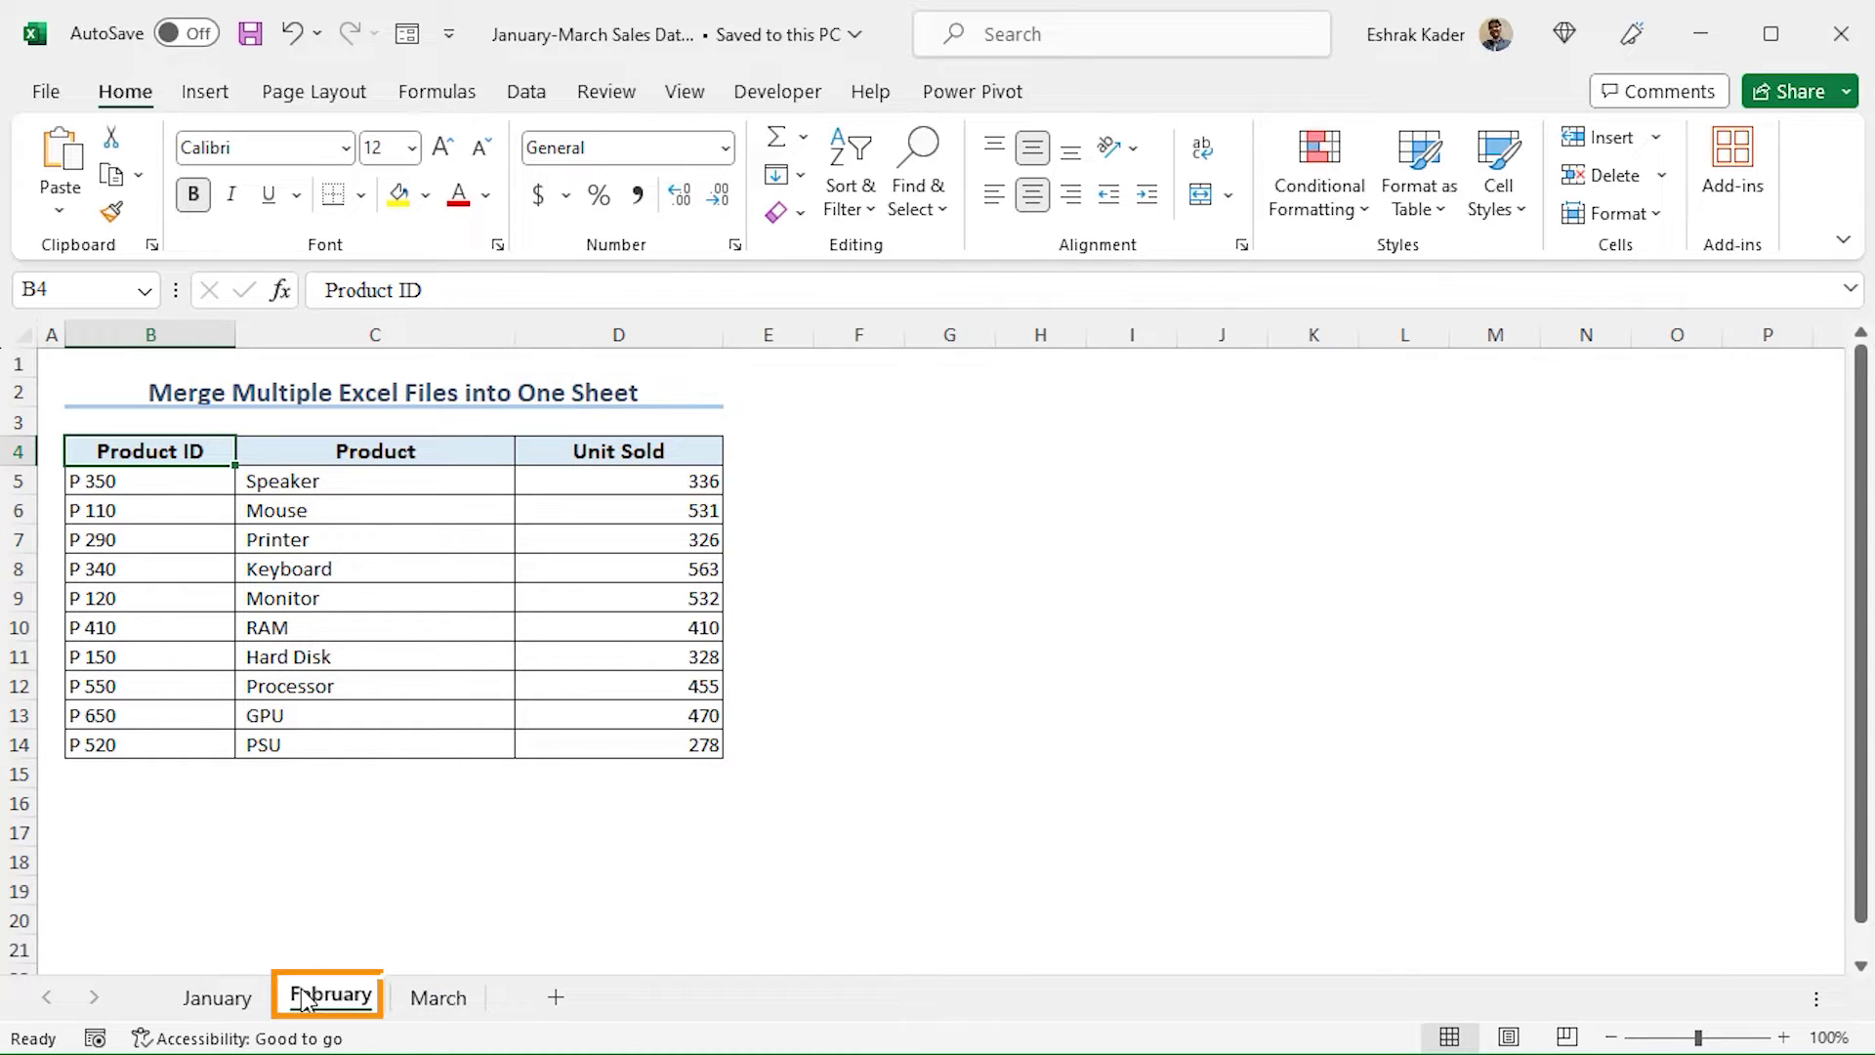
left_click(430, 998)
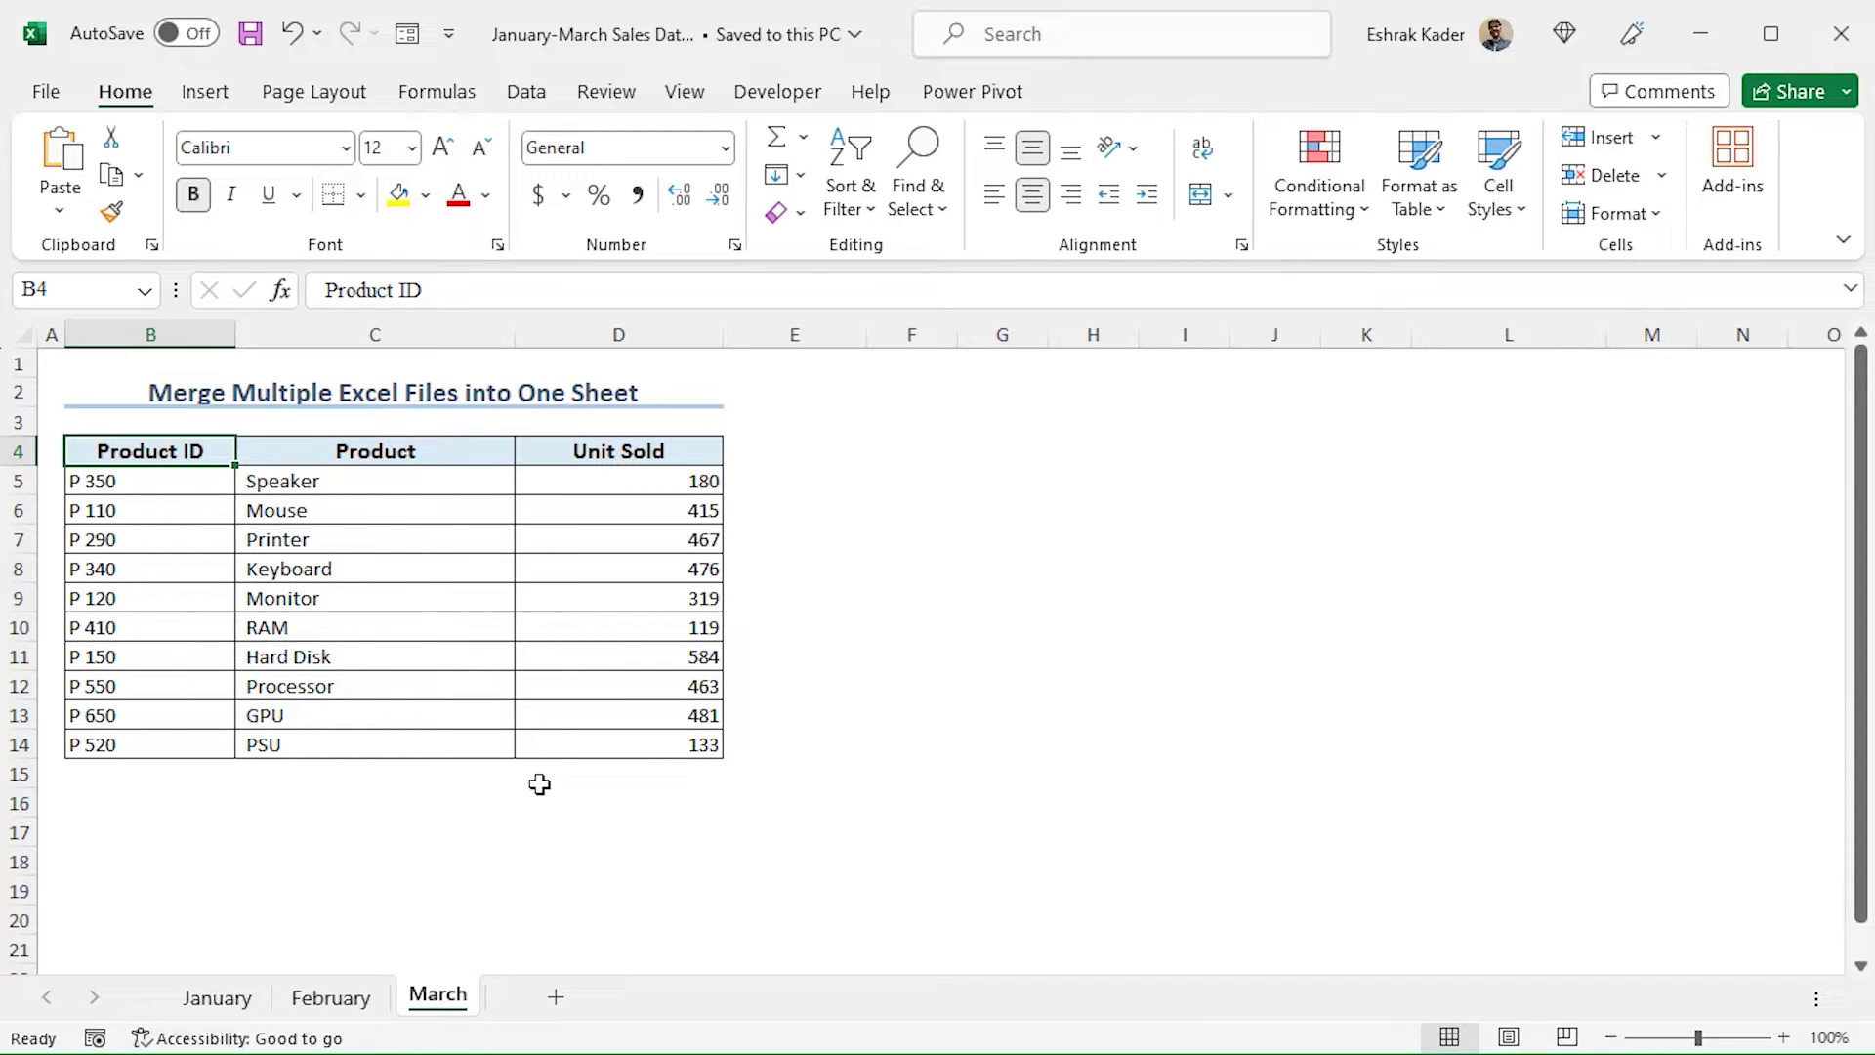
key("alt+Tab")
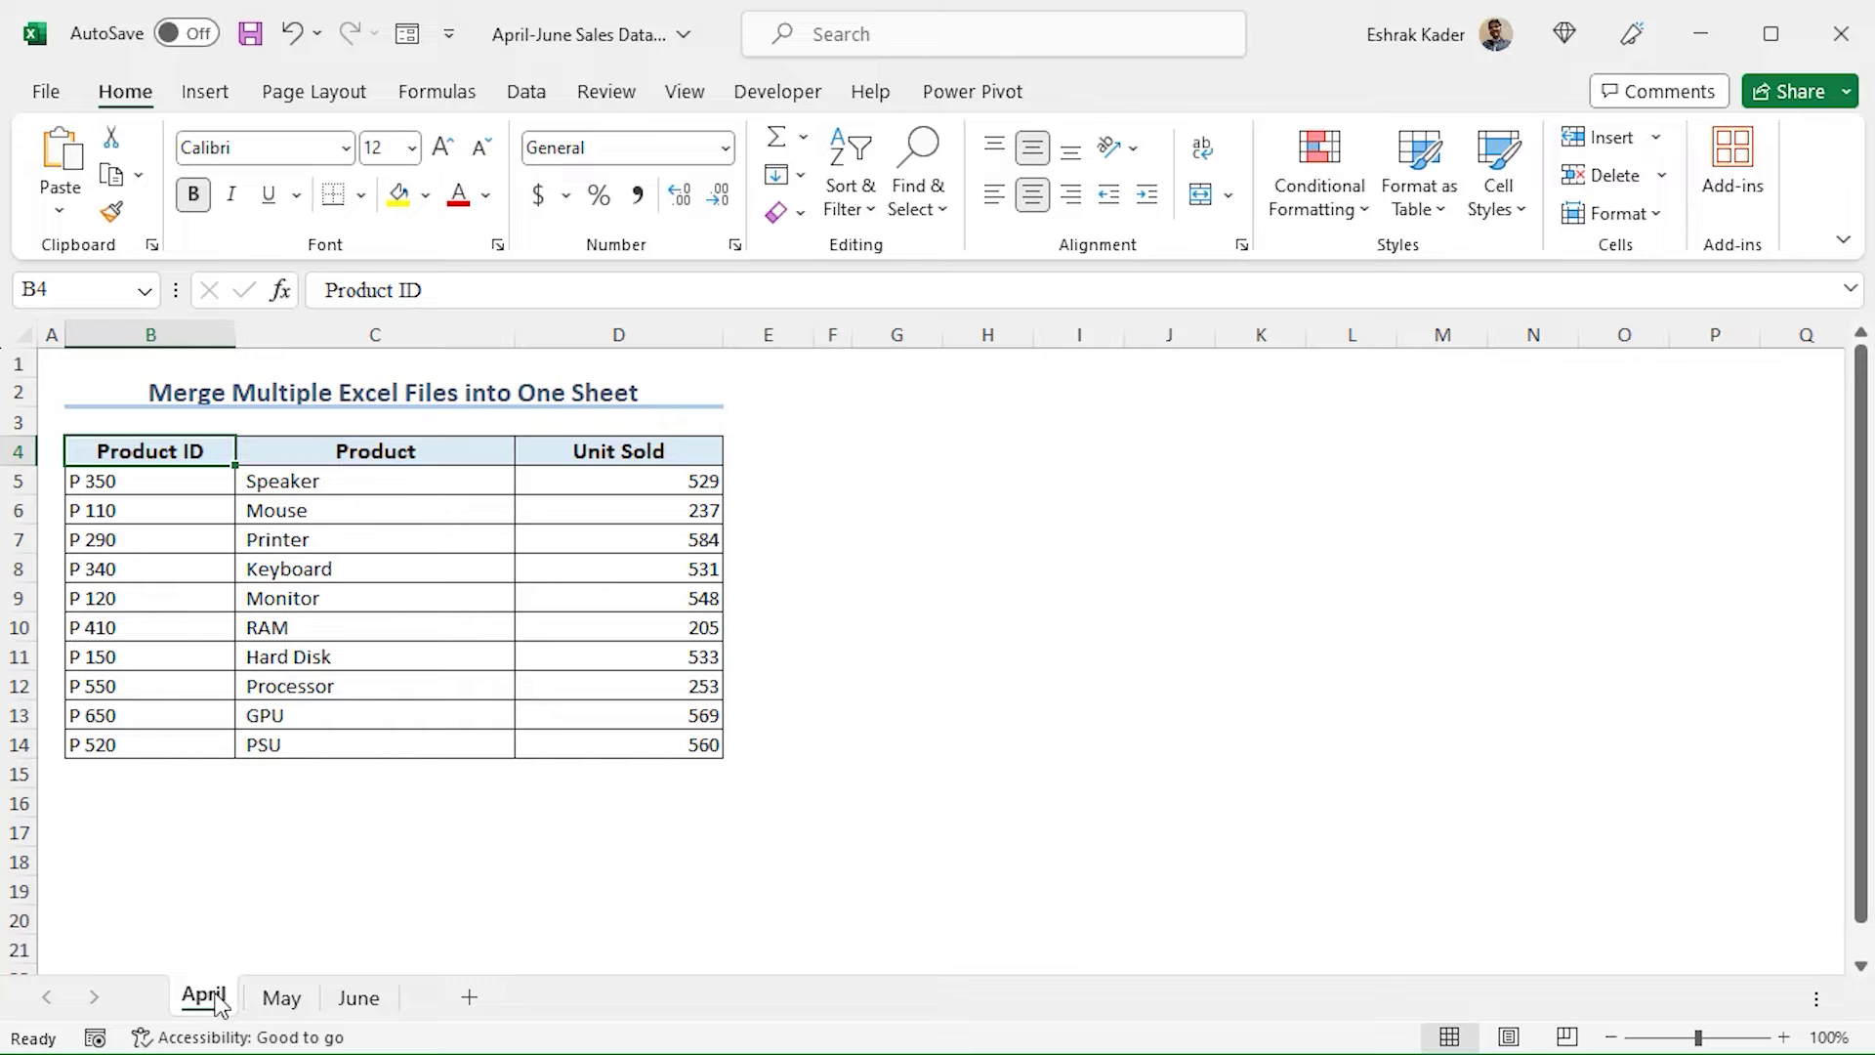
left_click(279, 999)
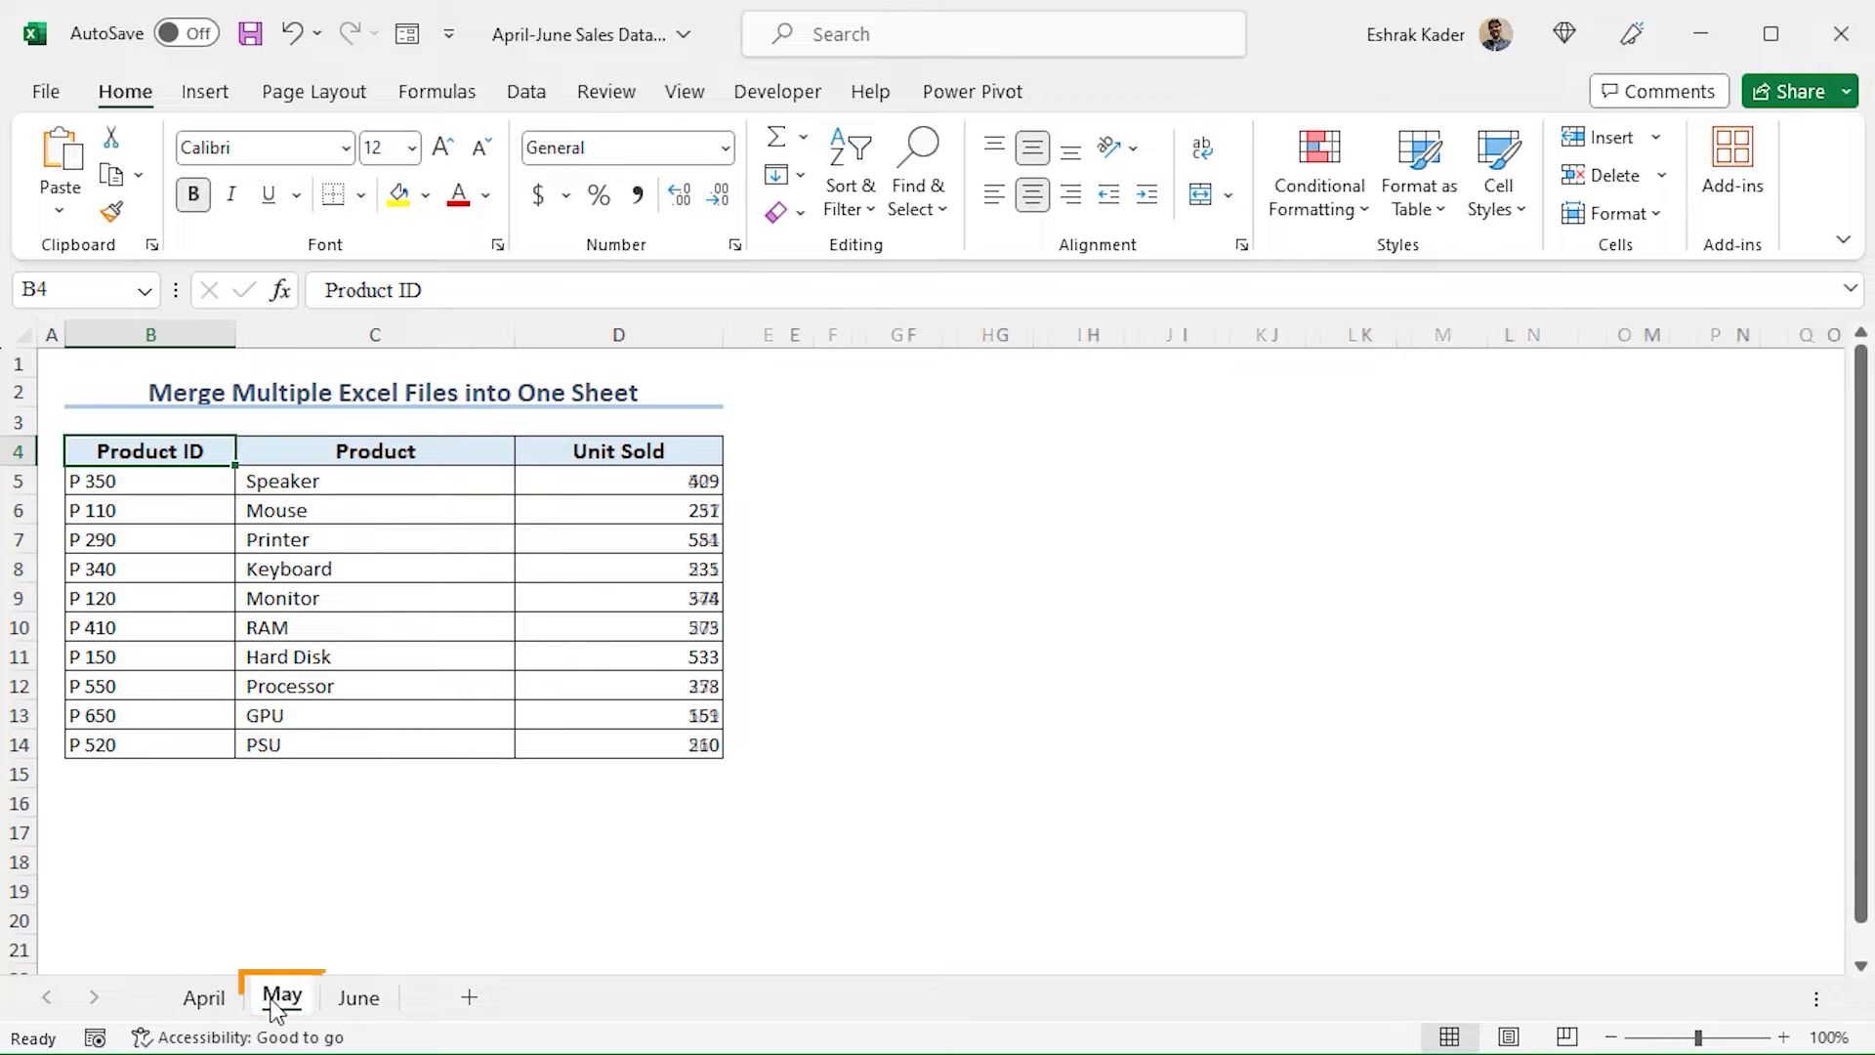
left_click(359, 998)
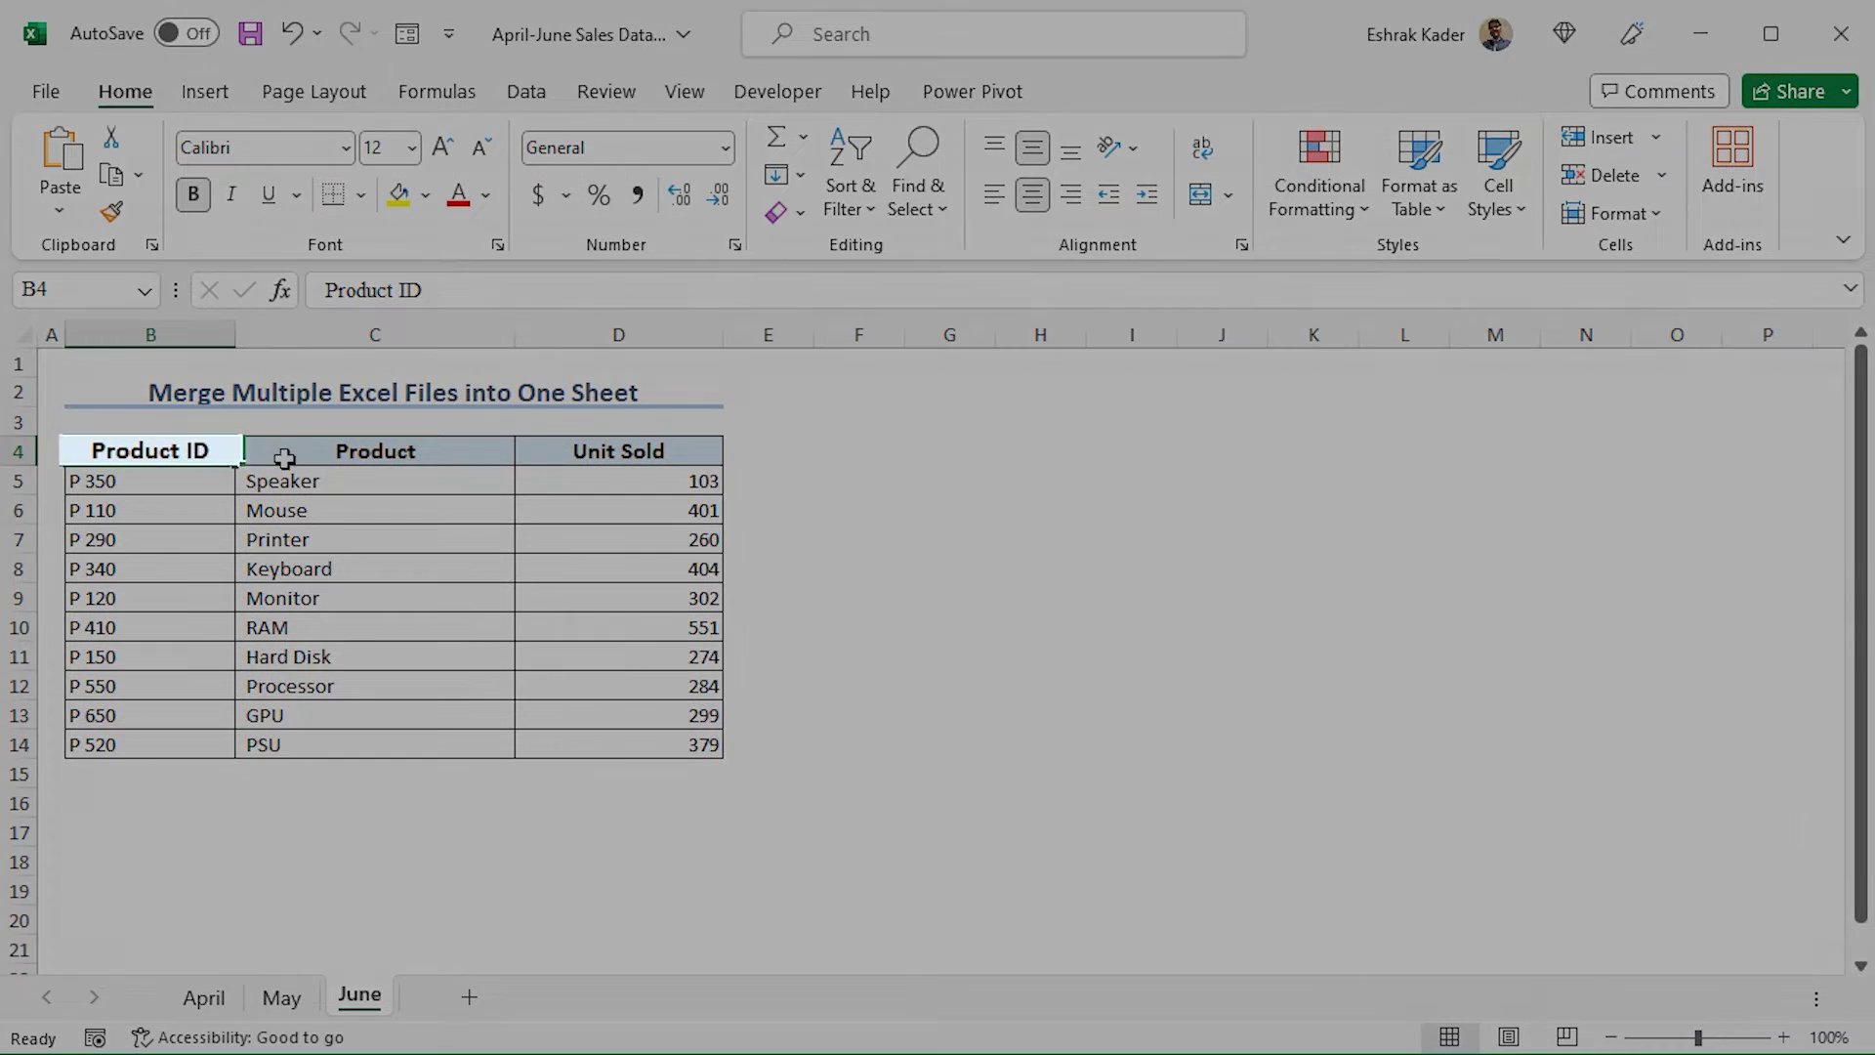
left_click(368, 446)
left_click(588, 446)
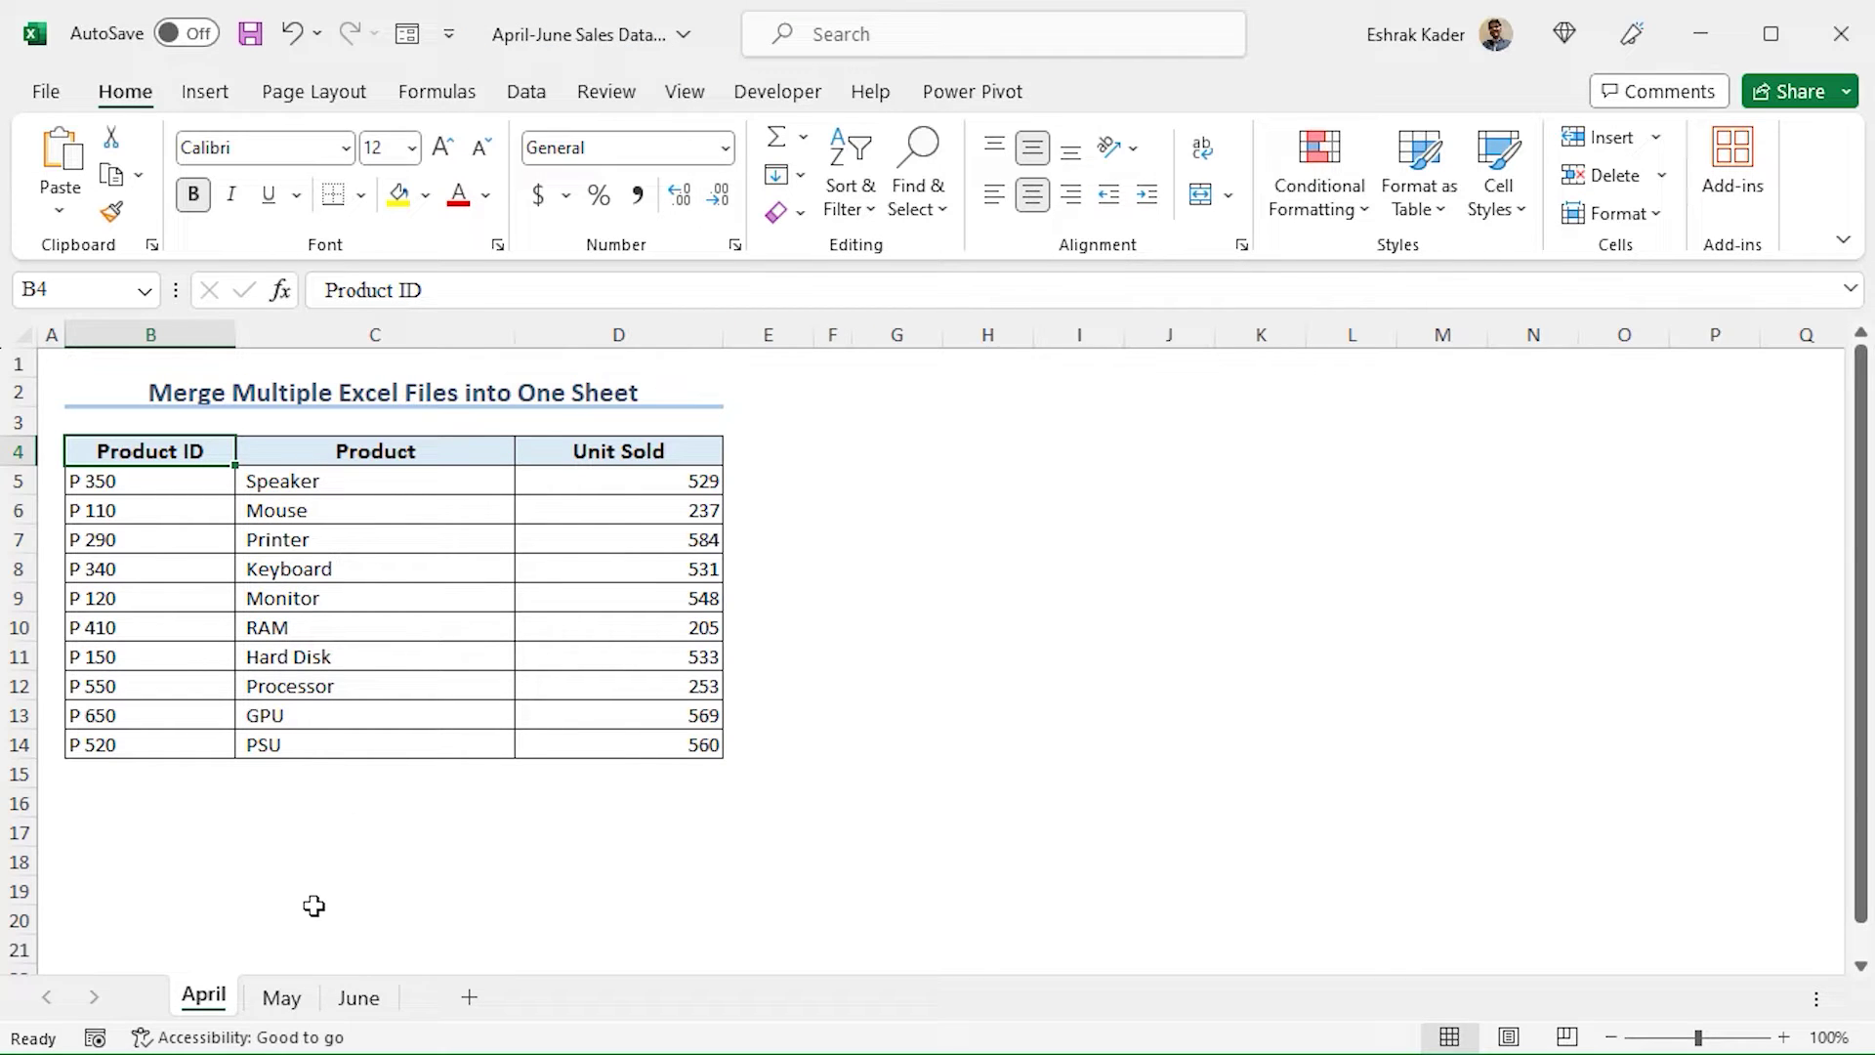
- Copy the April, May and June sheets together to the end of the January-March Sales Data.xlsx workbook, keeping the originals
key("shift")
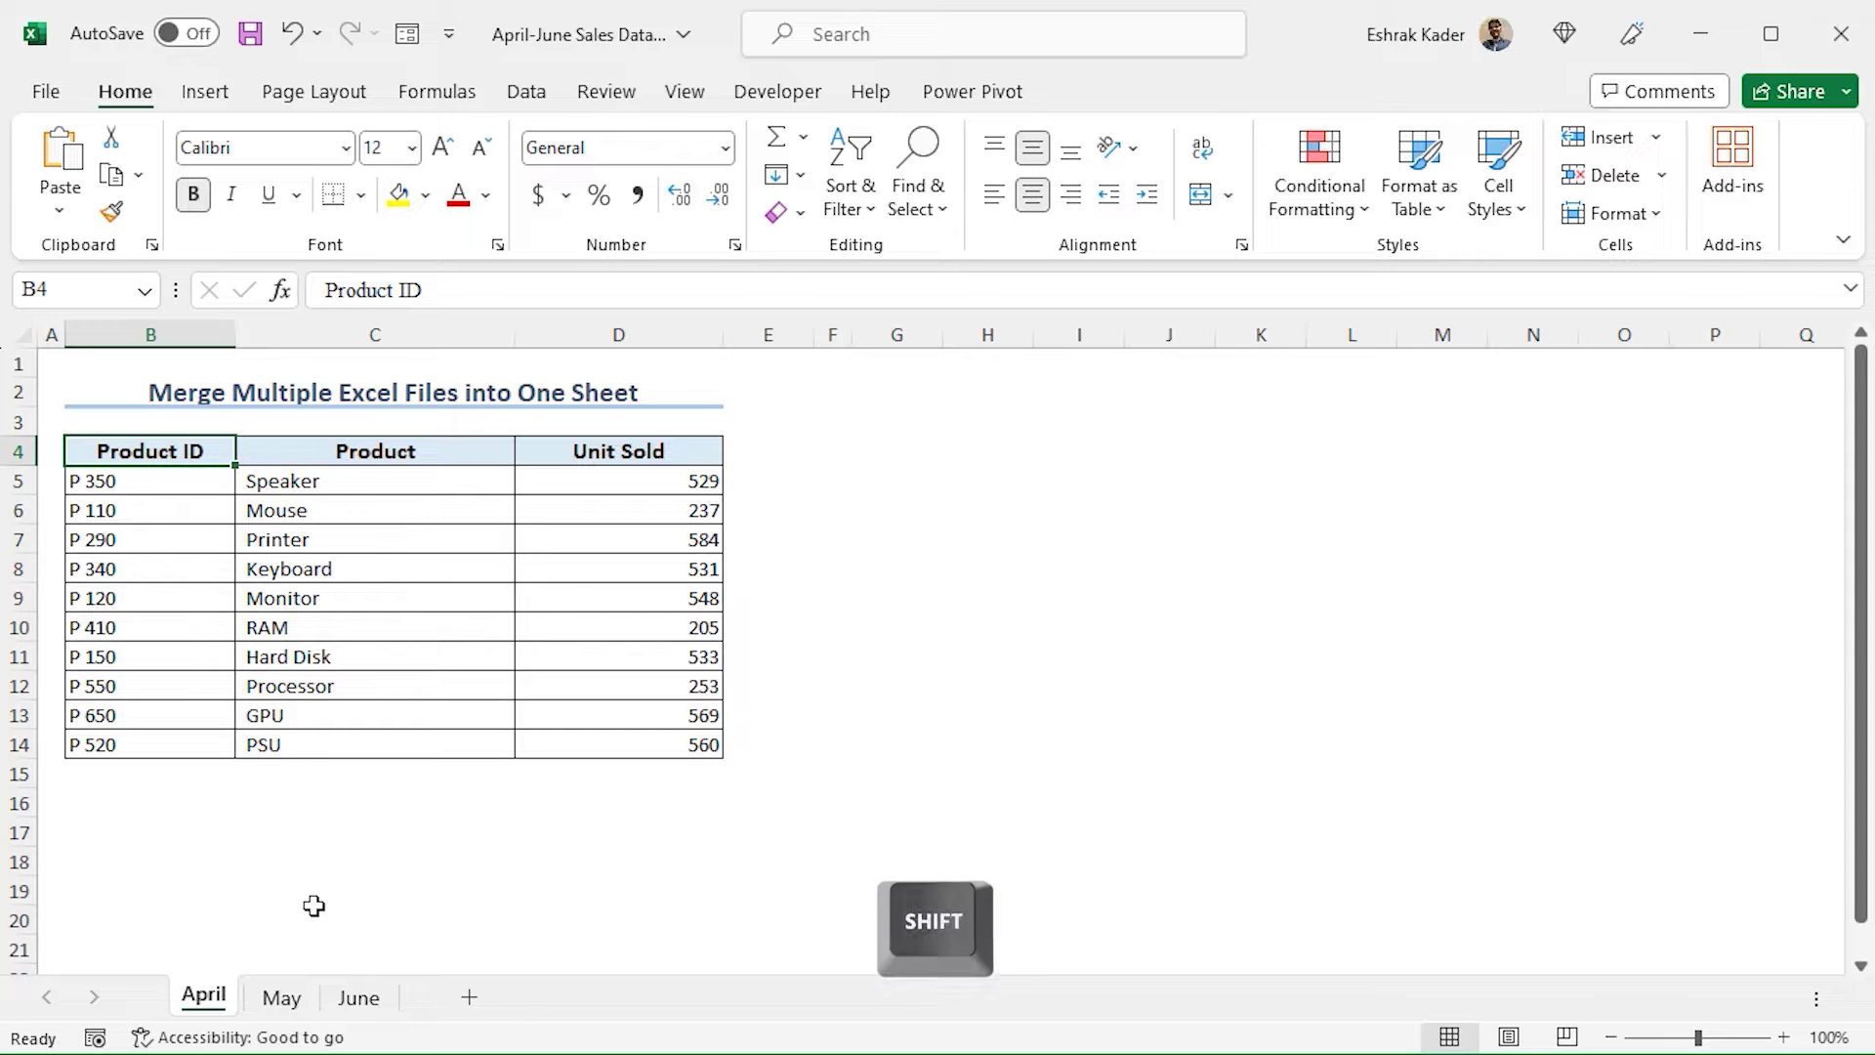
left_click(360, 998, "shift")
right_click(358, 999)
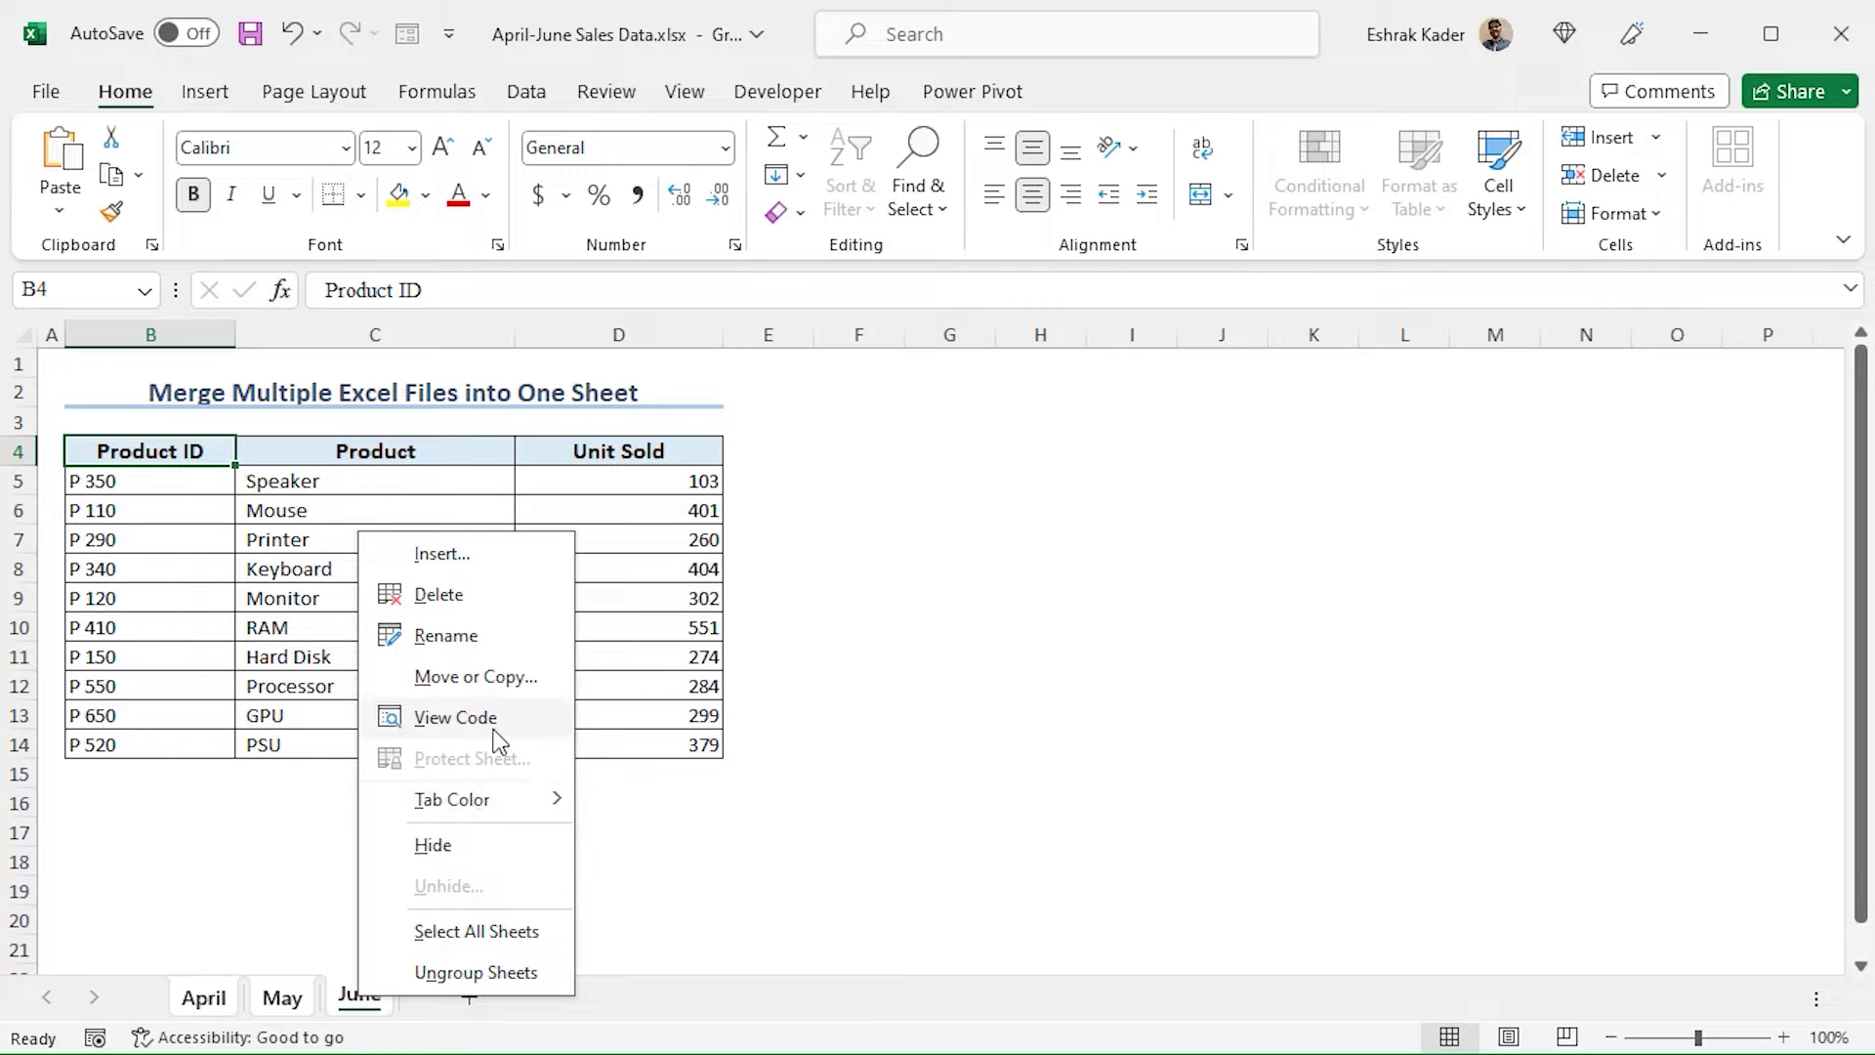
left_click(509, 677)
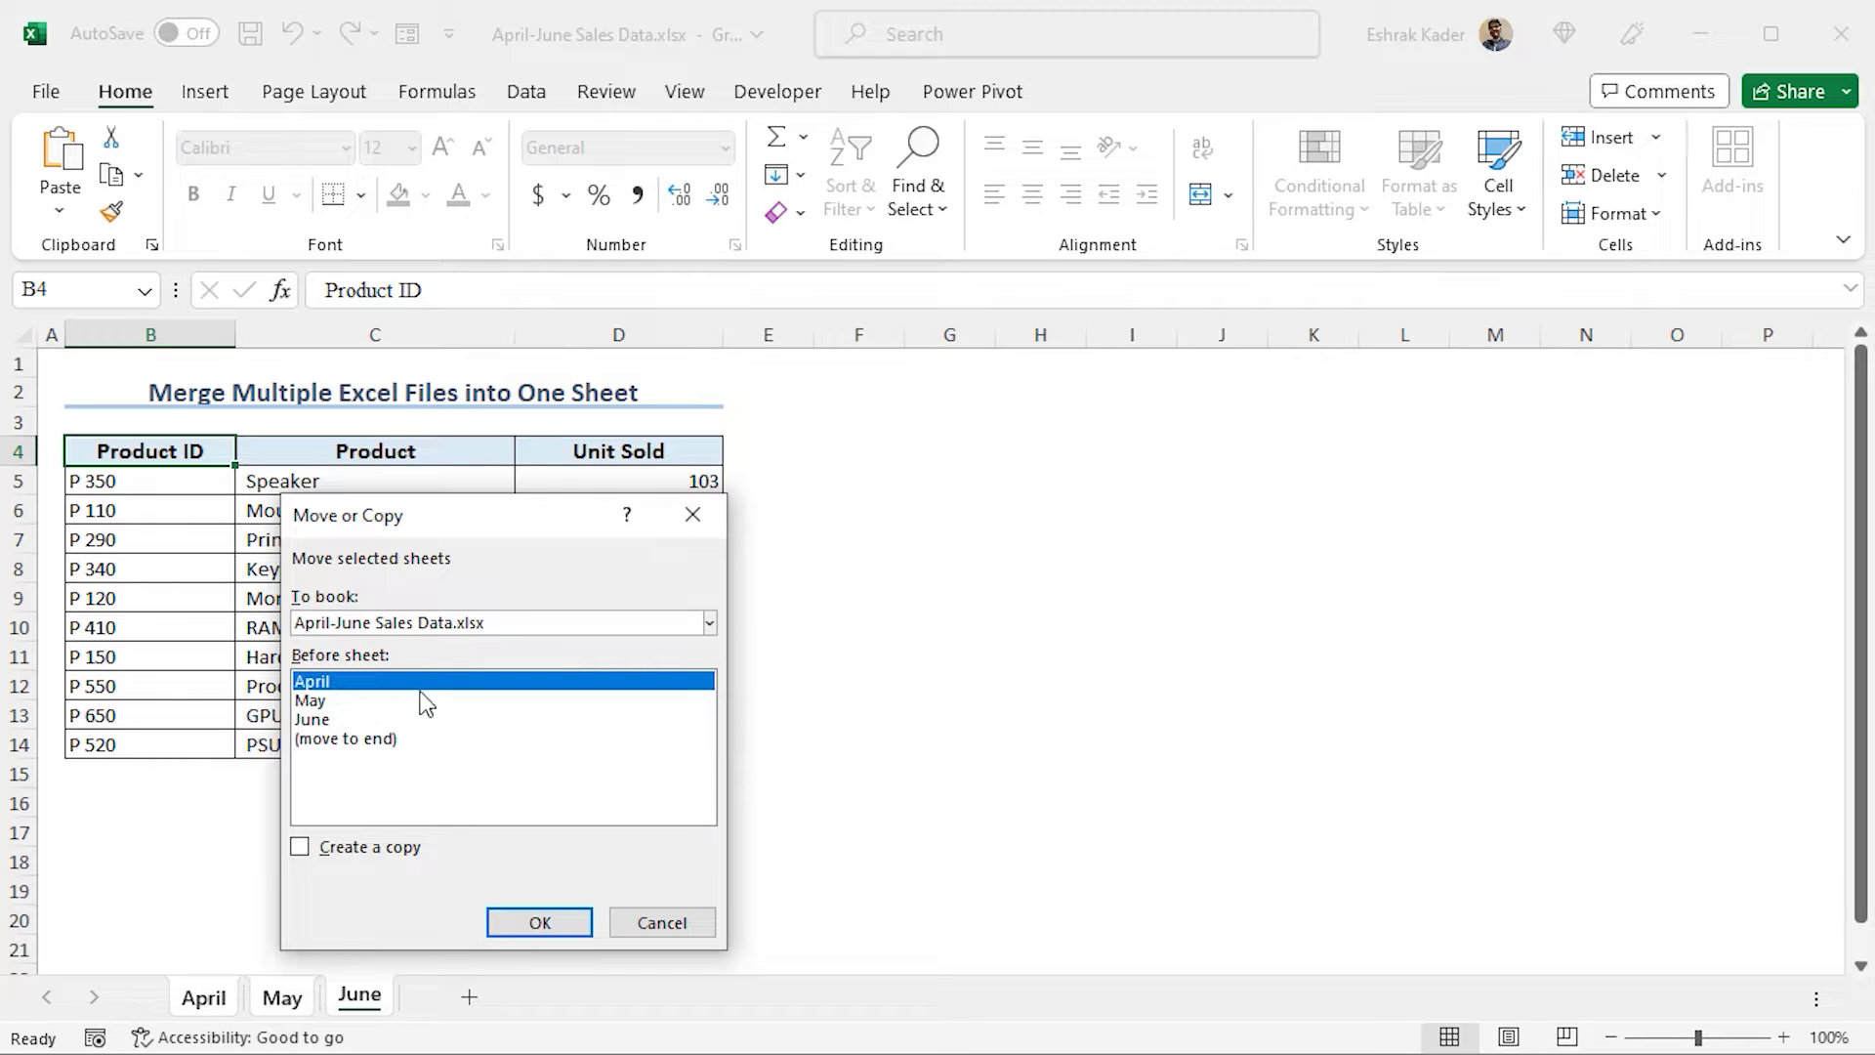
left_click(707, 623)
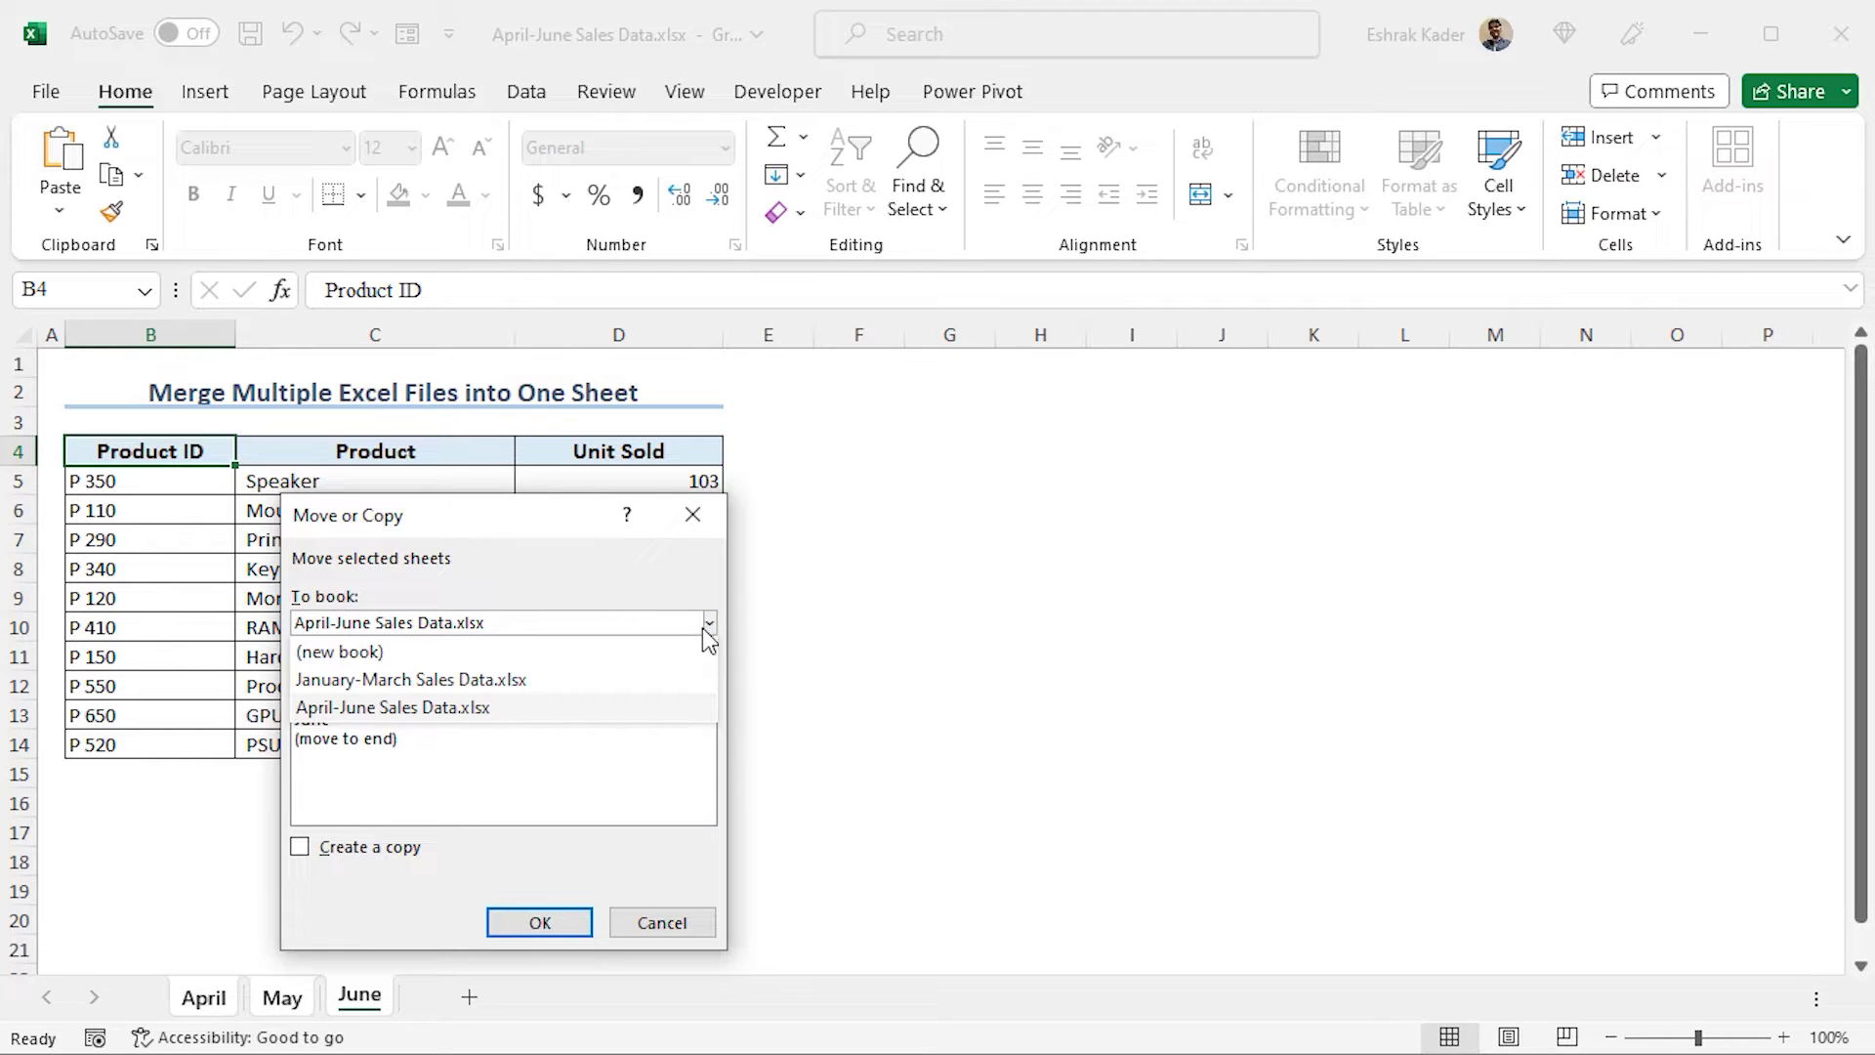
left_click(513, 684)
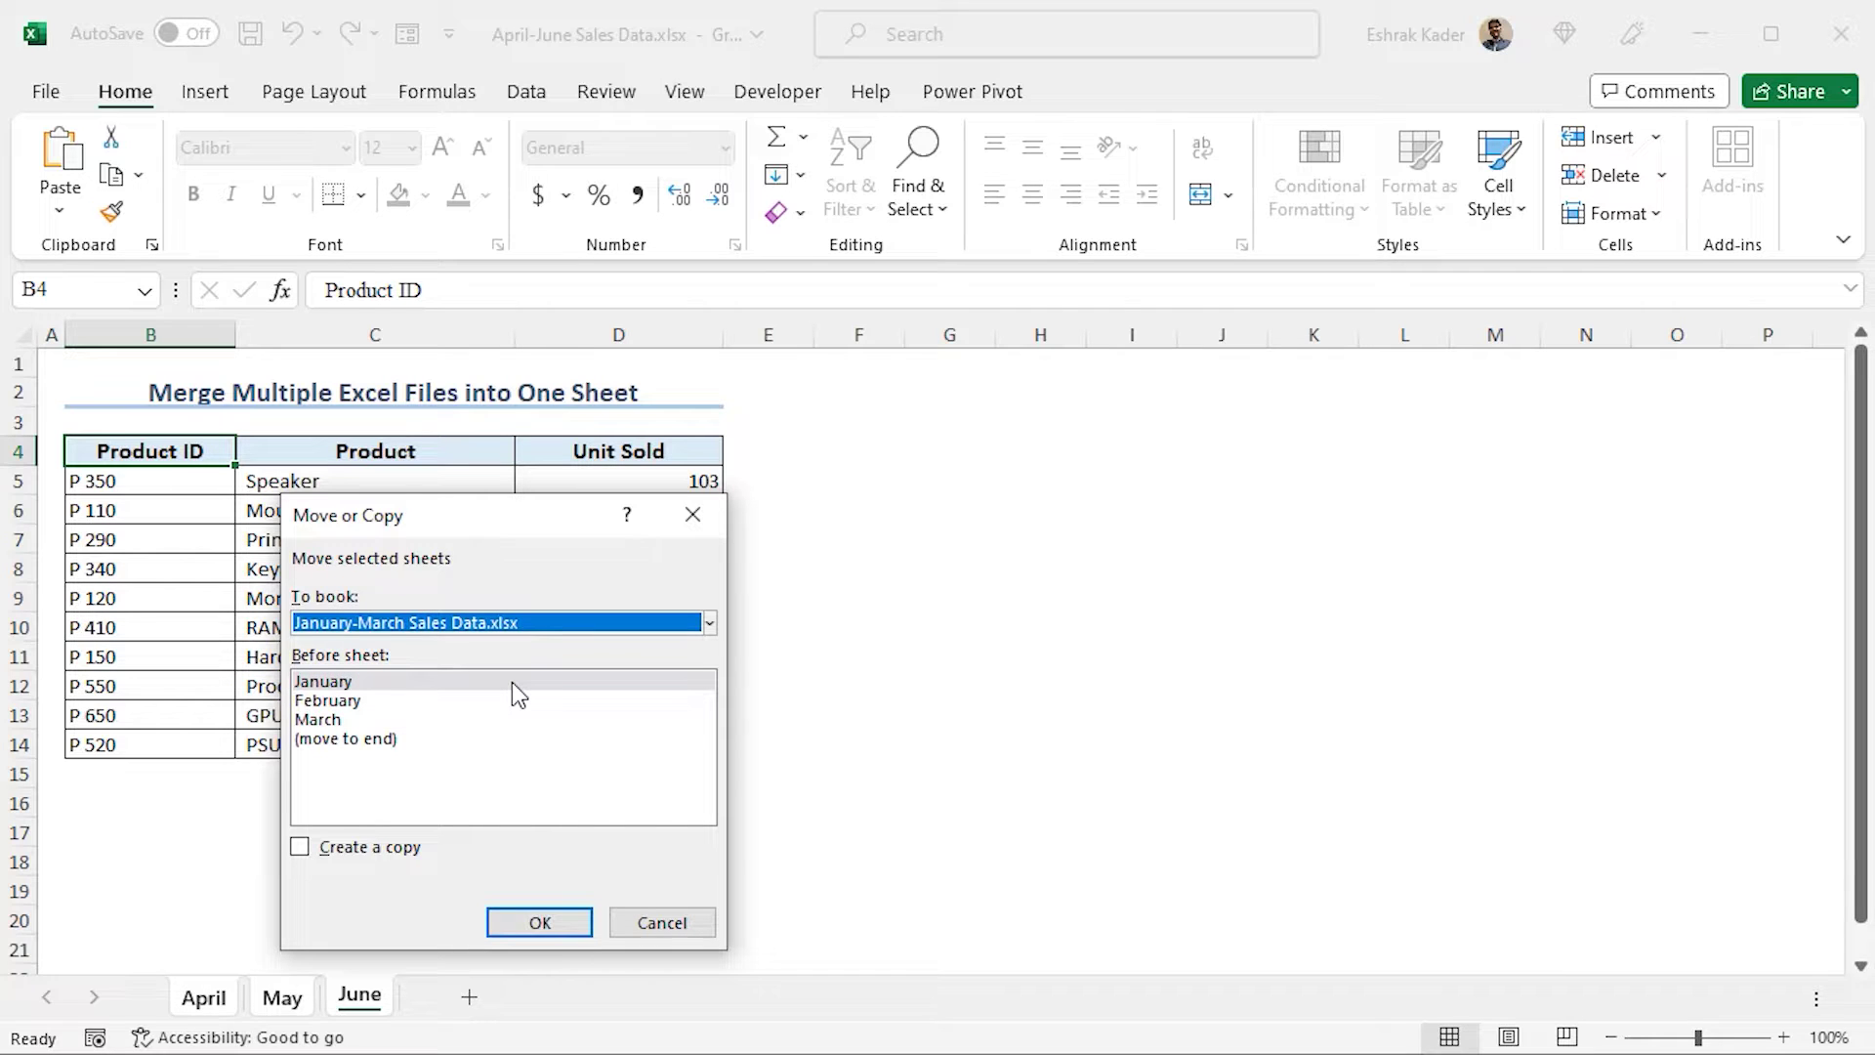
left_click(394, 740)
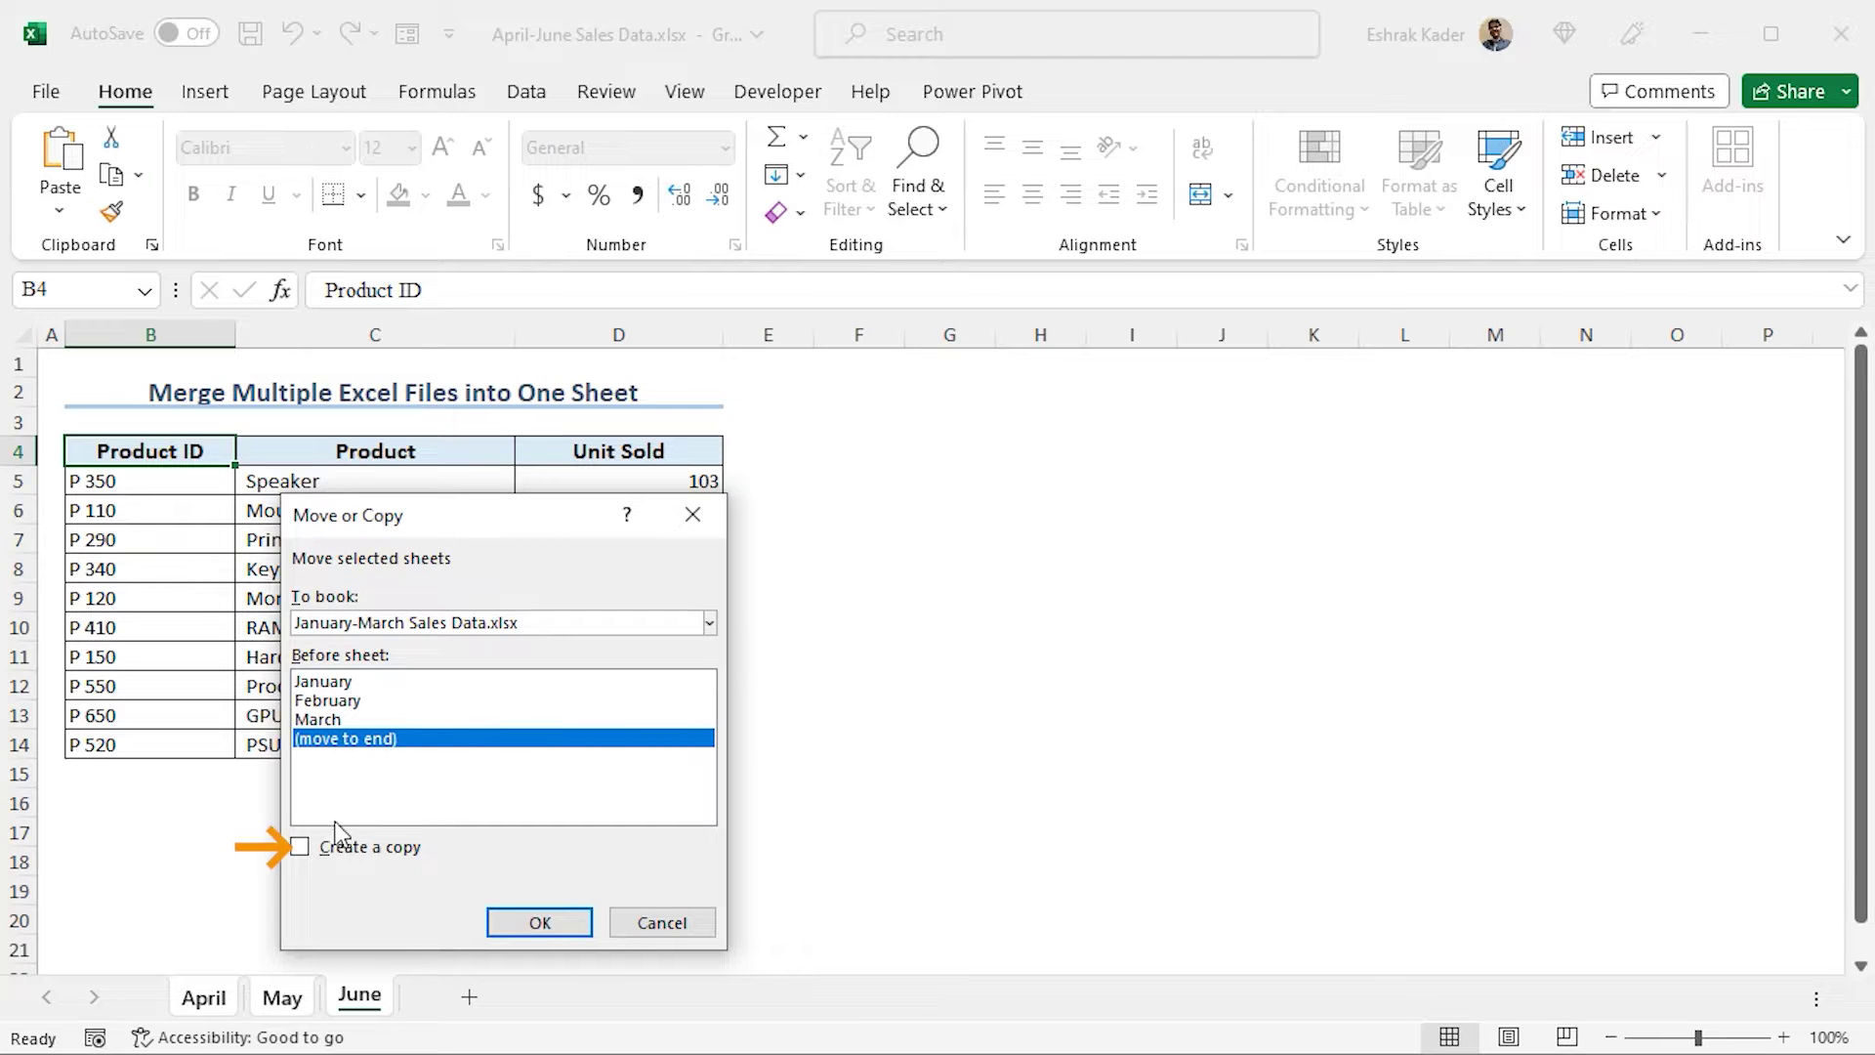
left_click(302, 847)
left_click(538, 921)
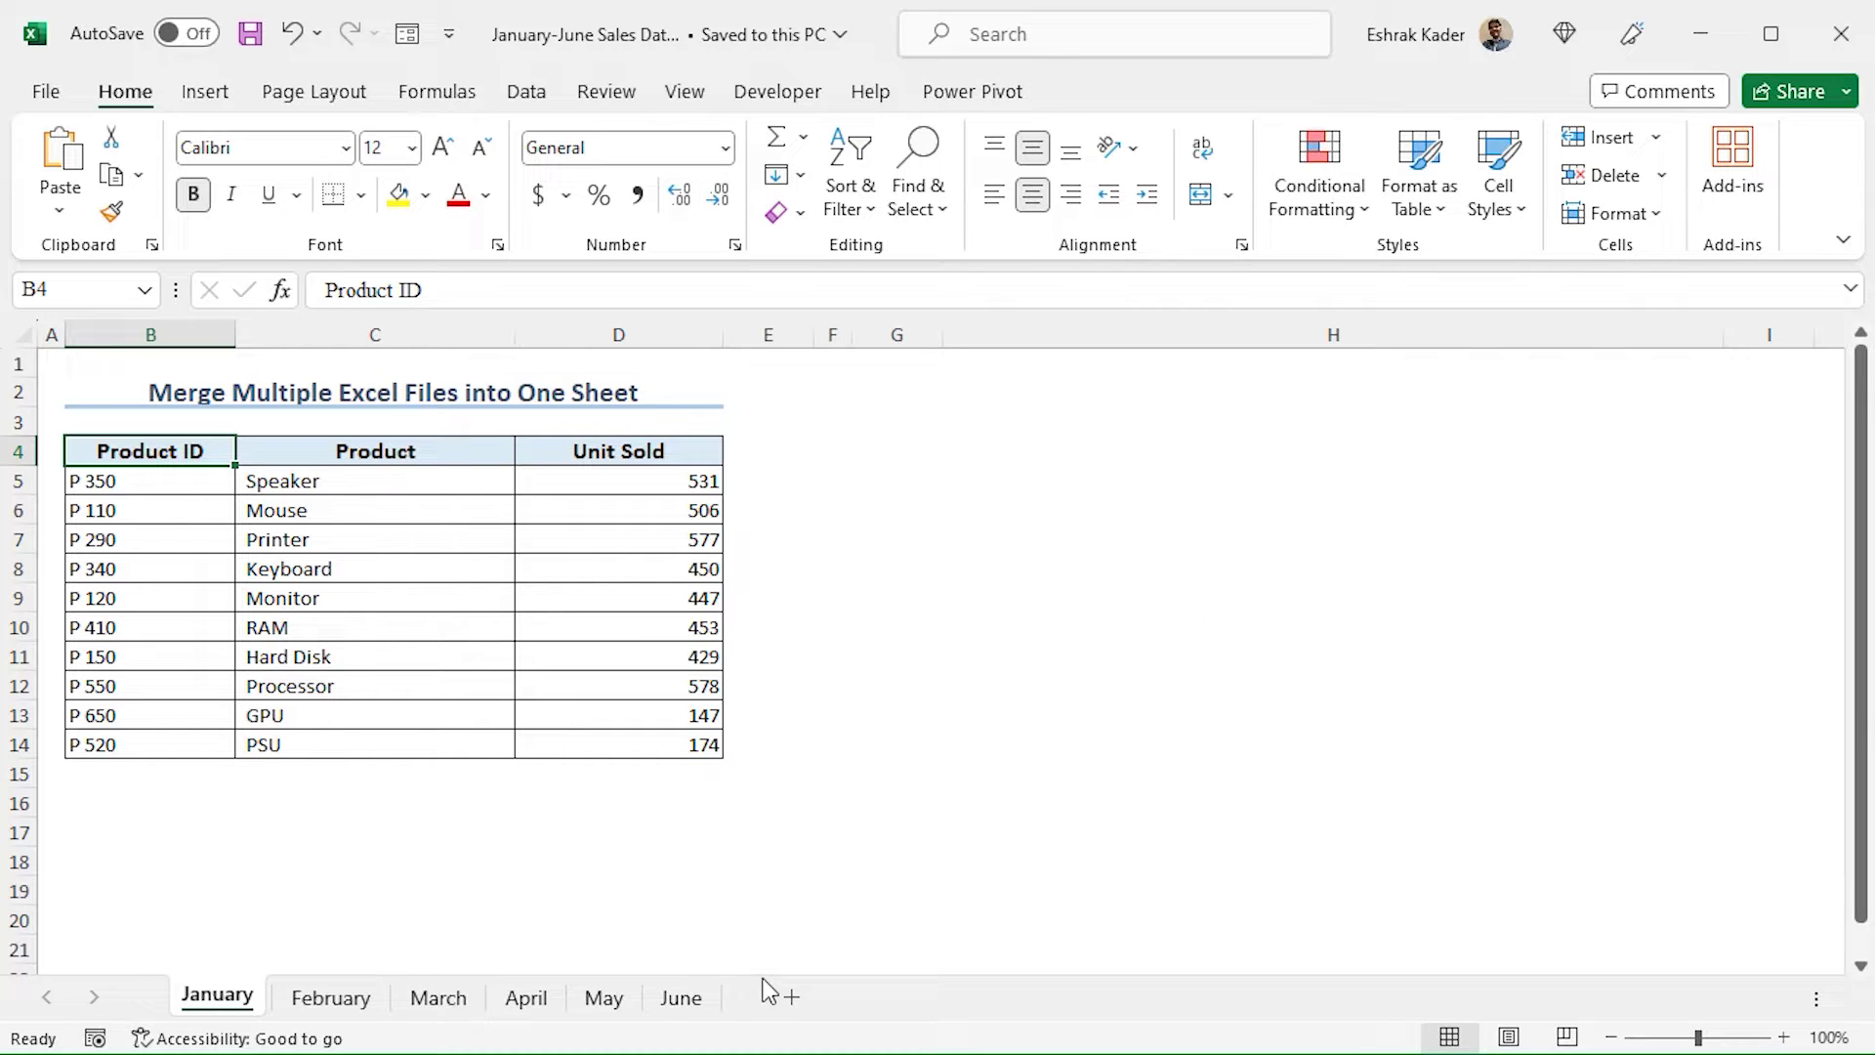
- Import January-June Sales Data.xlsx as an Excel workbook data source
left_click(527, 92)
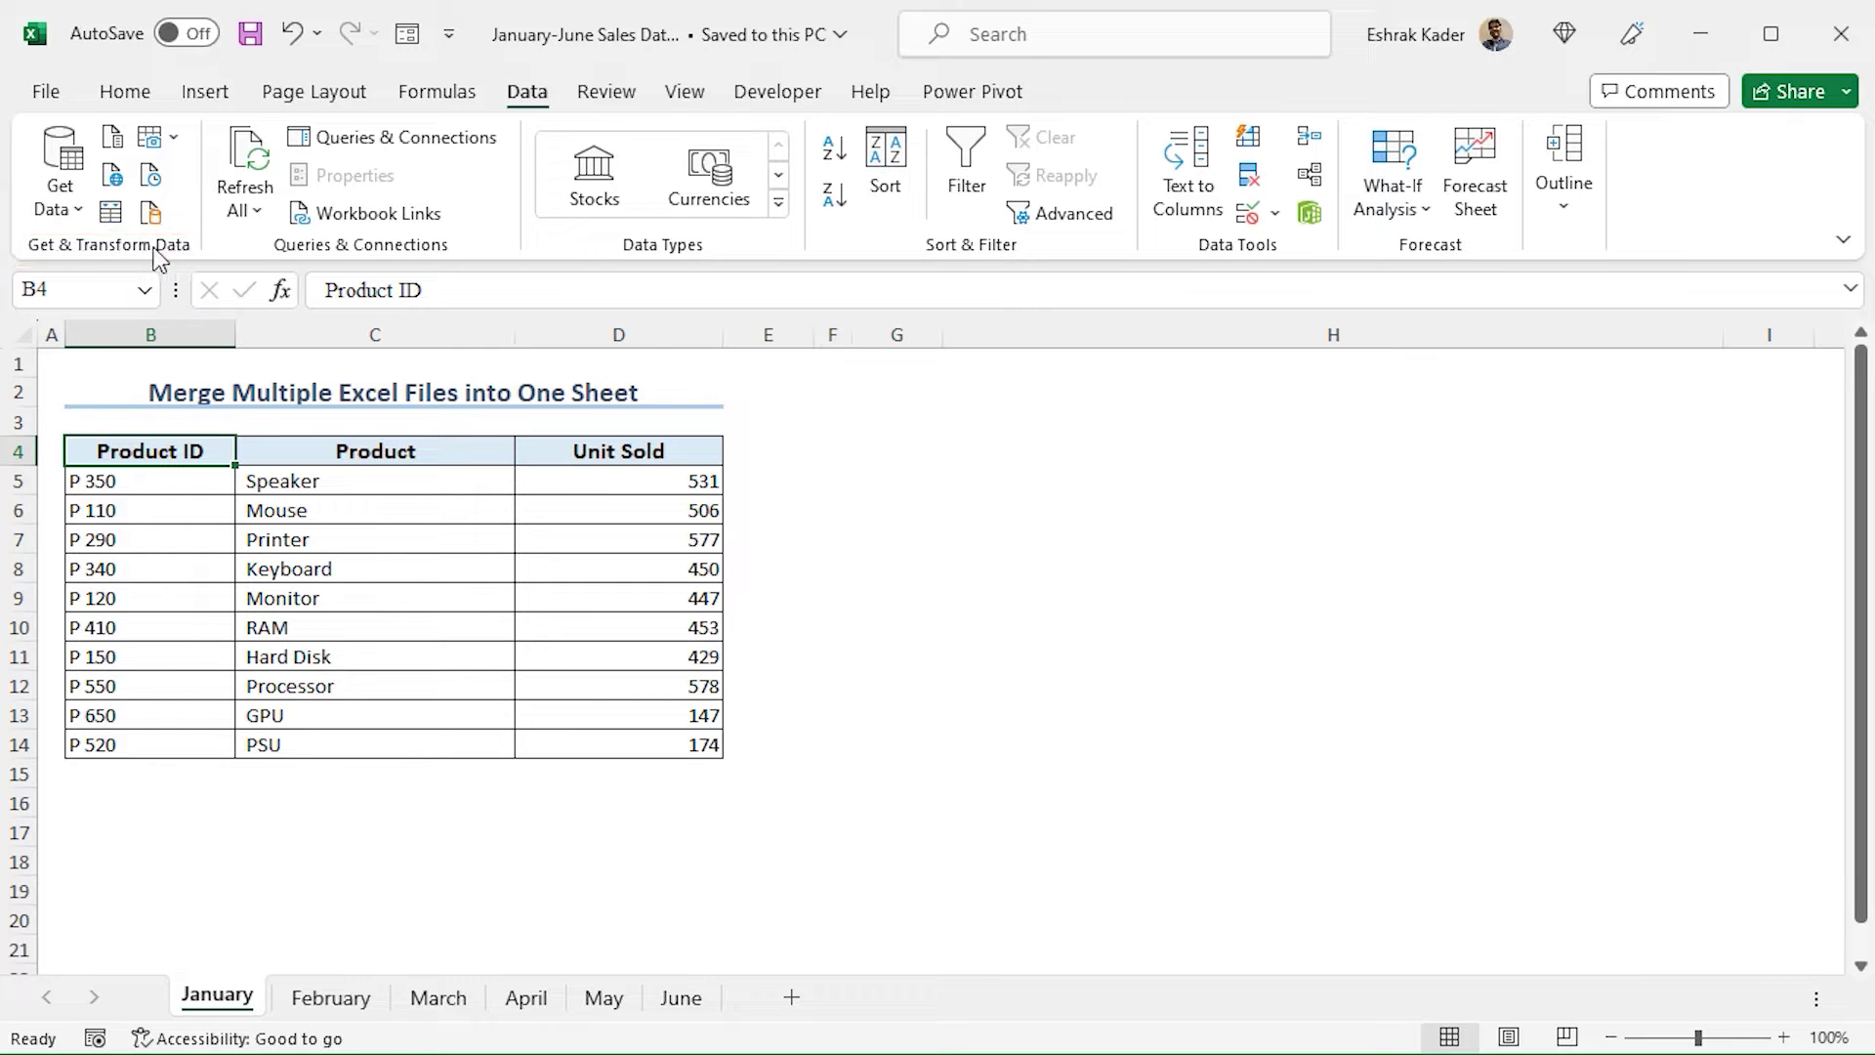
left_click(78, 207)
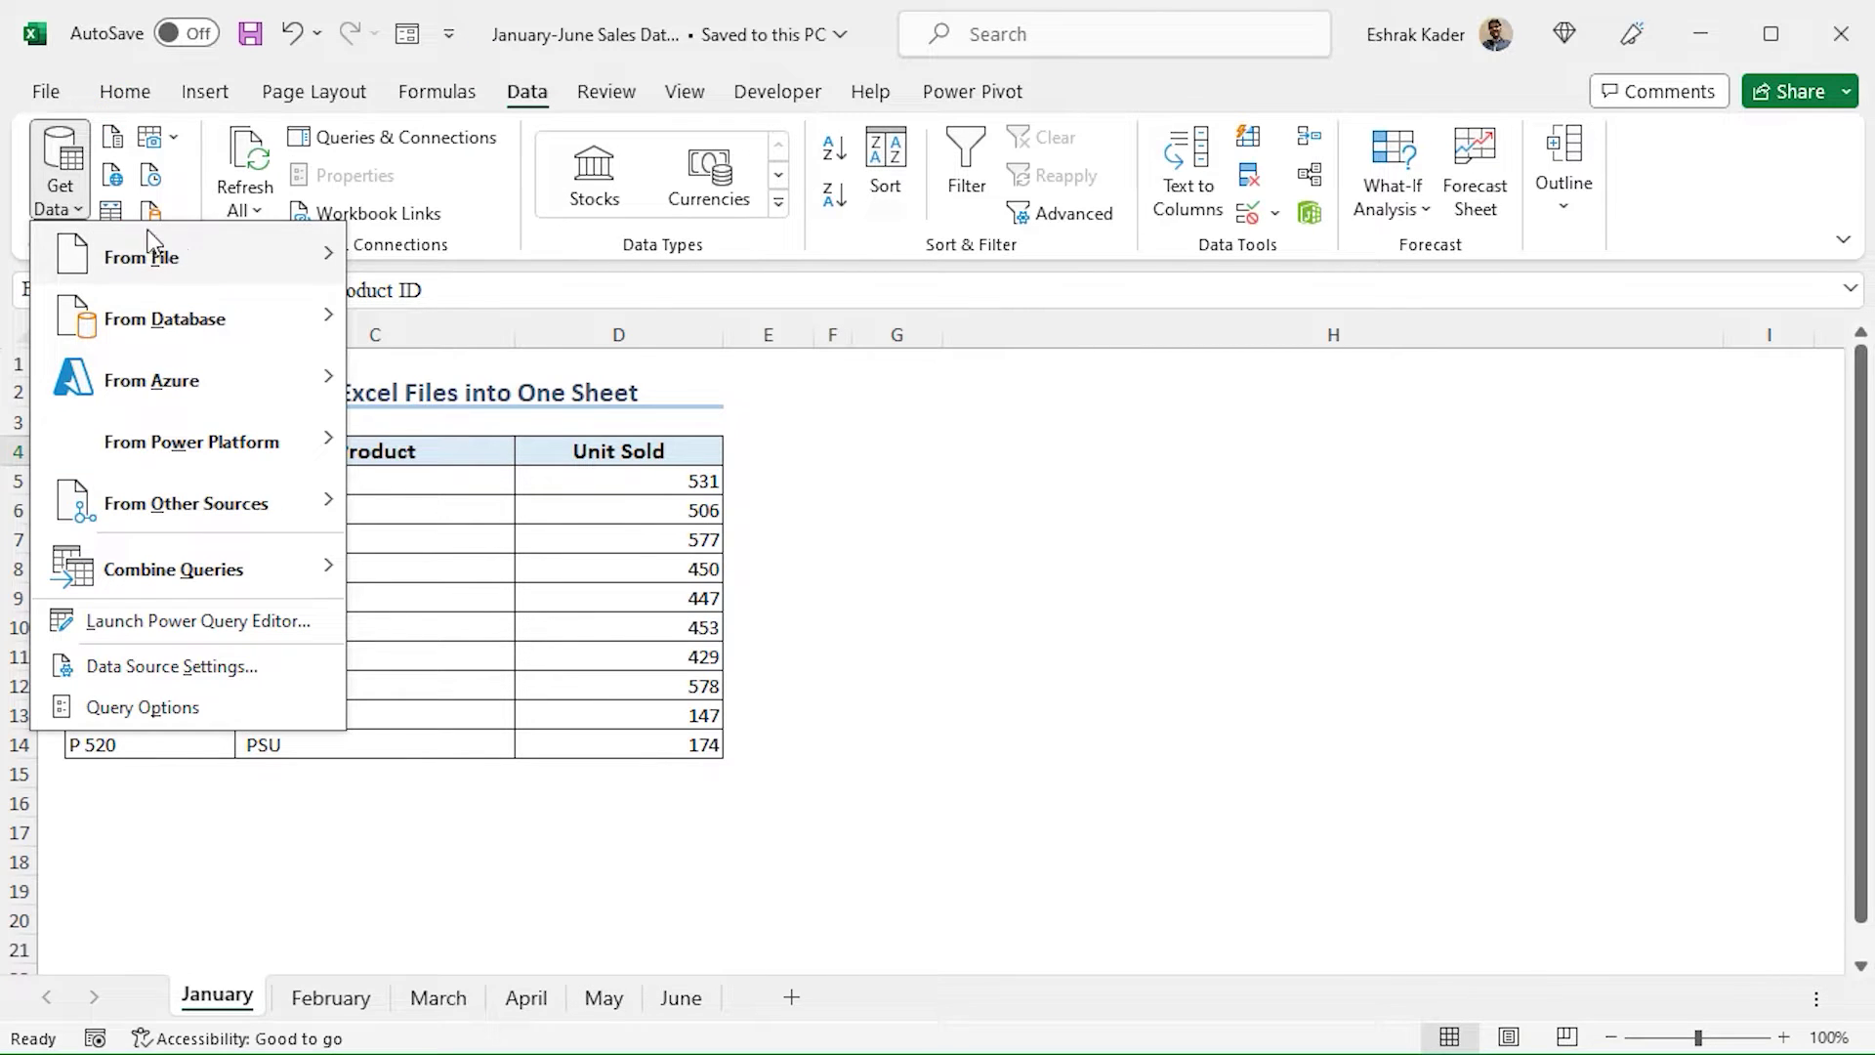
left_click(239, 256)
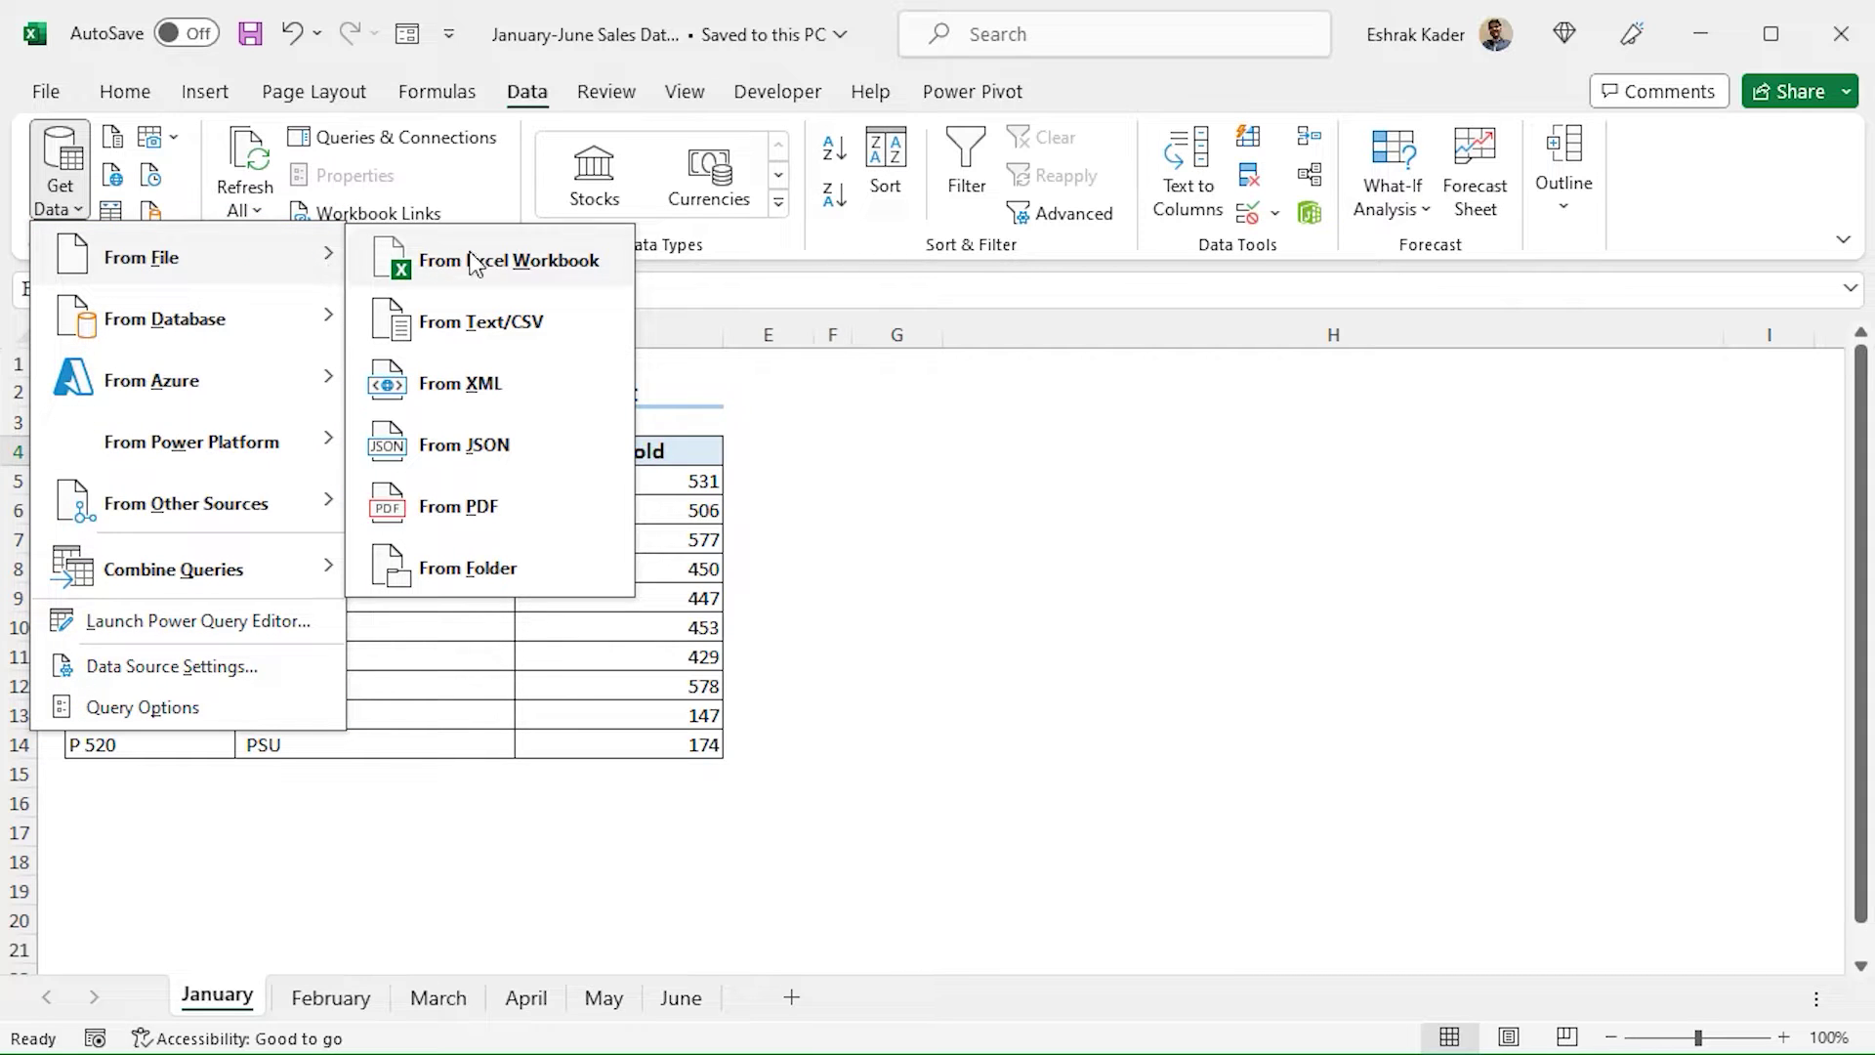
left_click(591, 261)
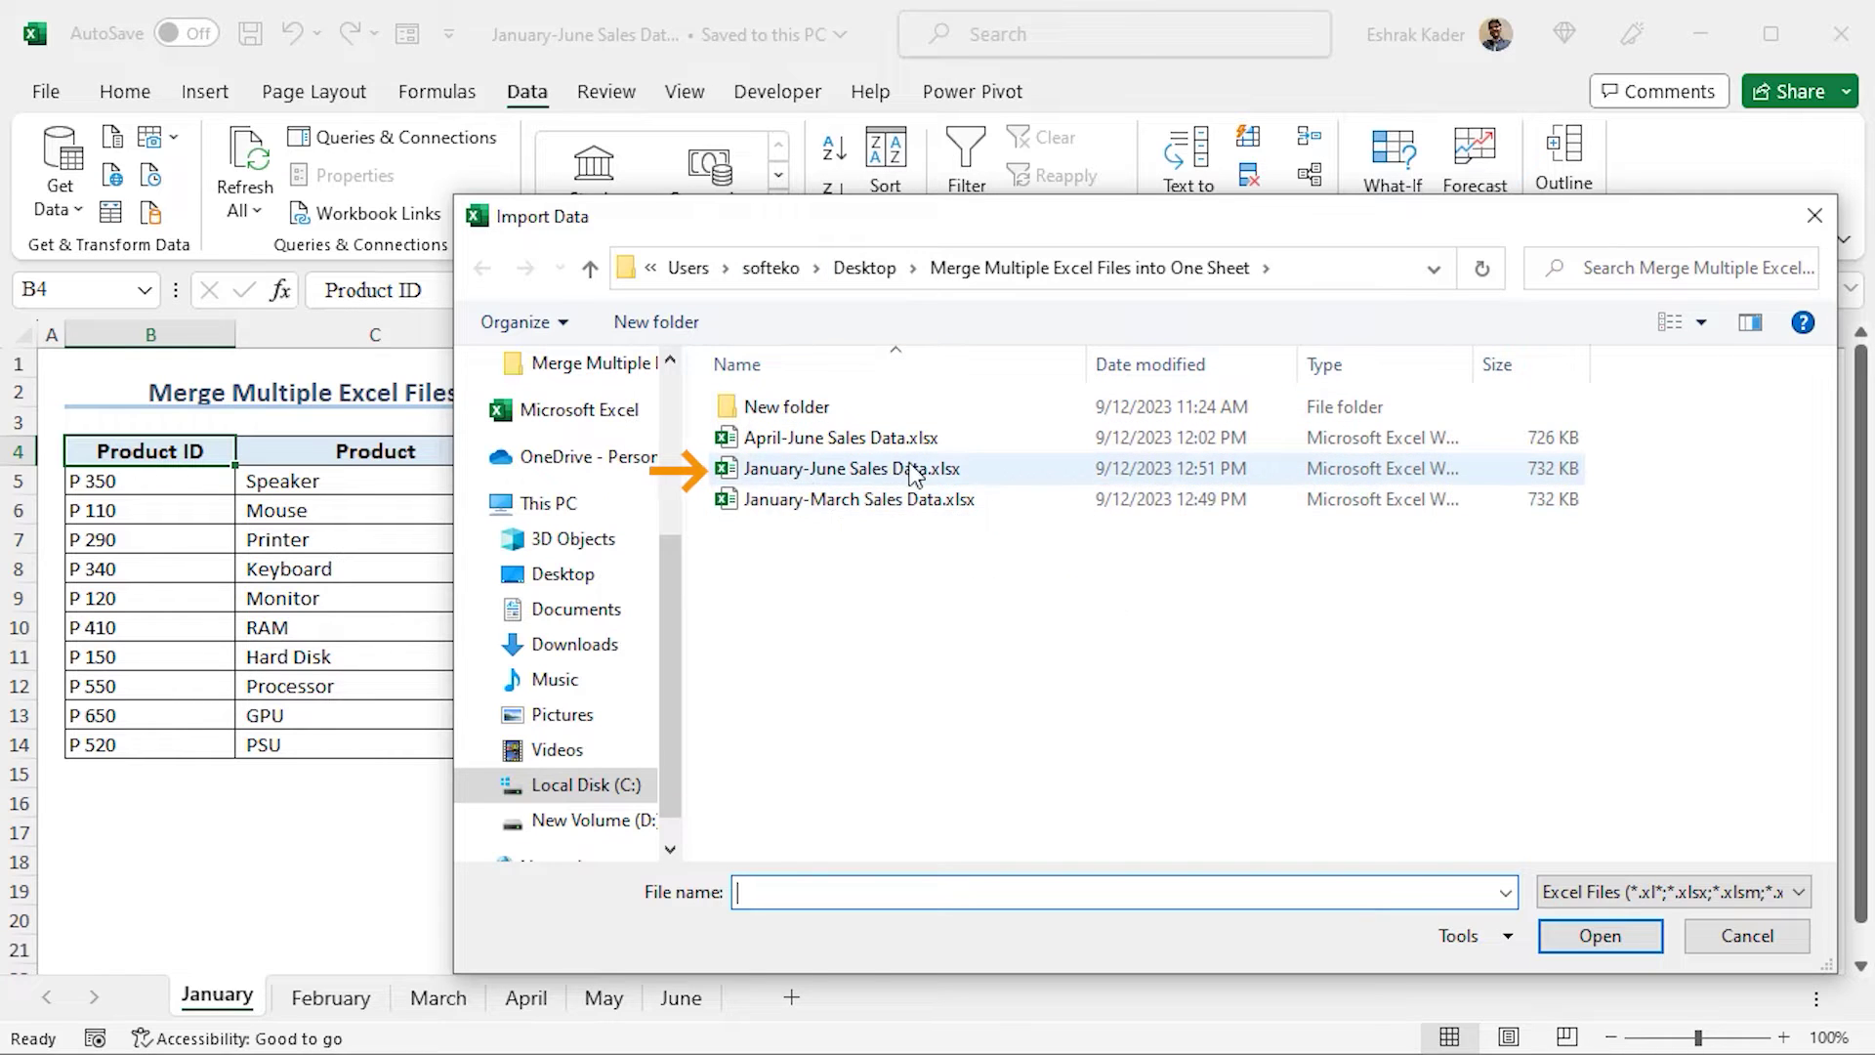
left_click(939, 475)
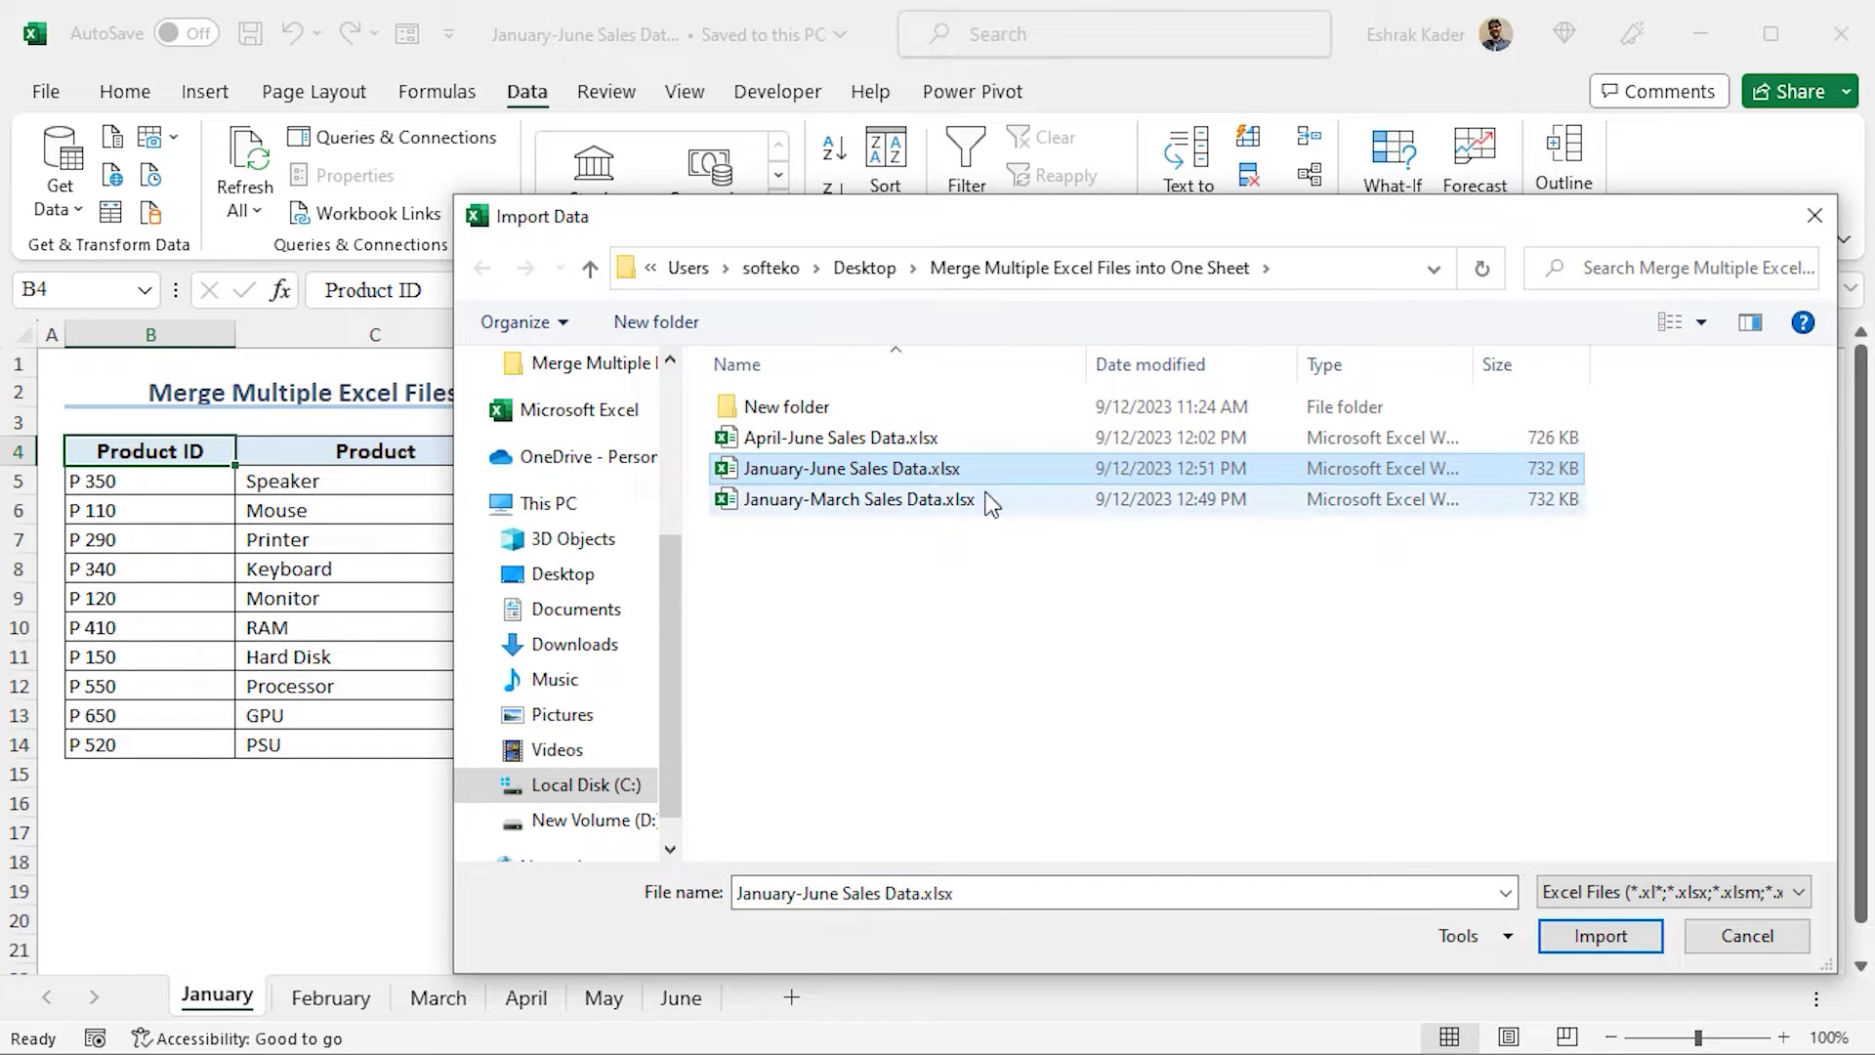
left_click(1589, 934)
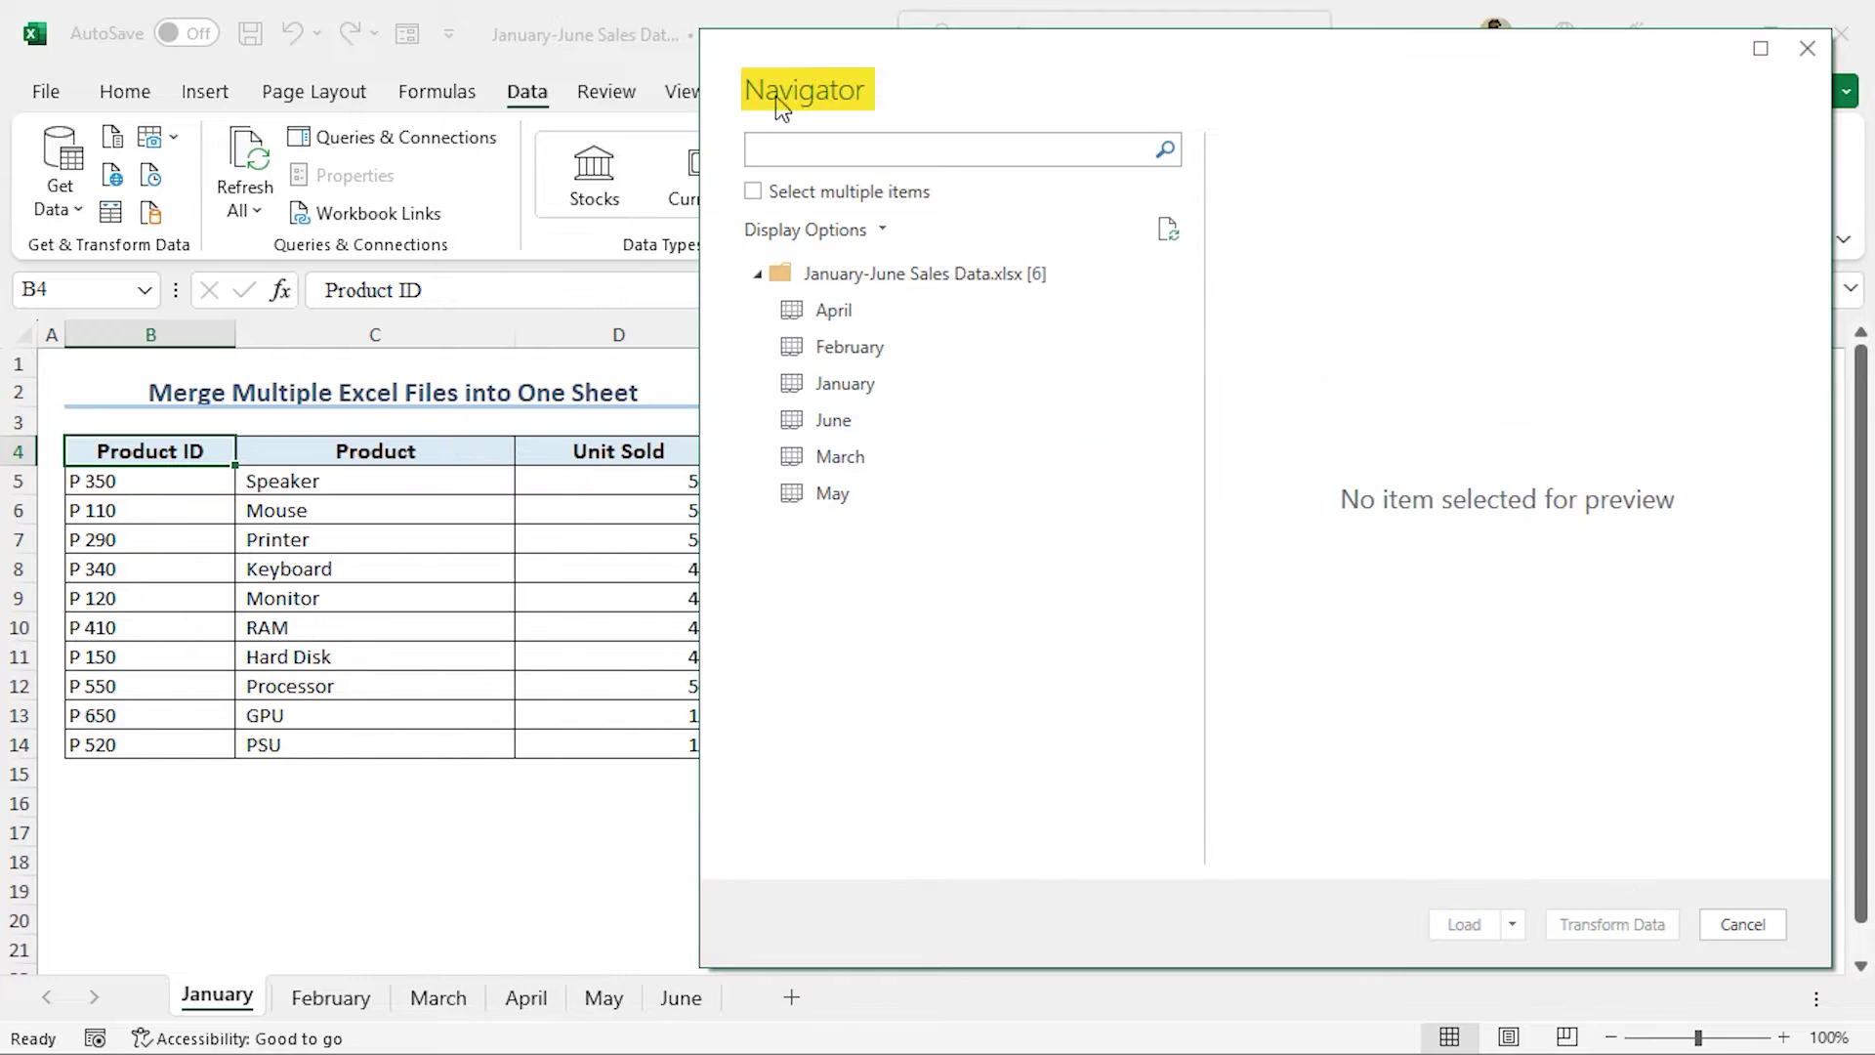
- Enable multiple selection and load the April, February, January, June, March and May sheets as queries
left_click(753, 193)
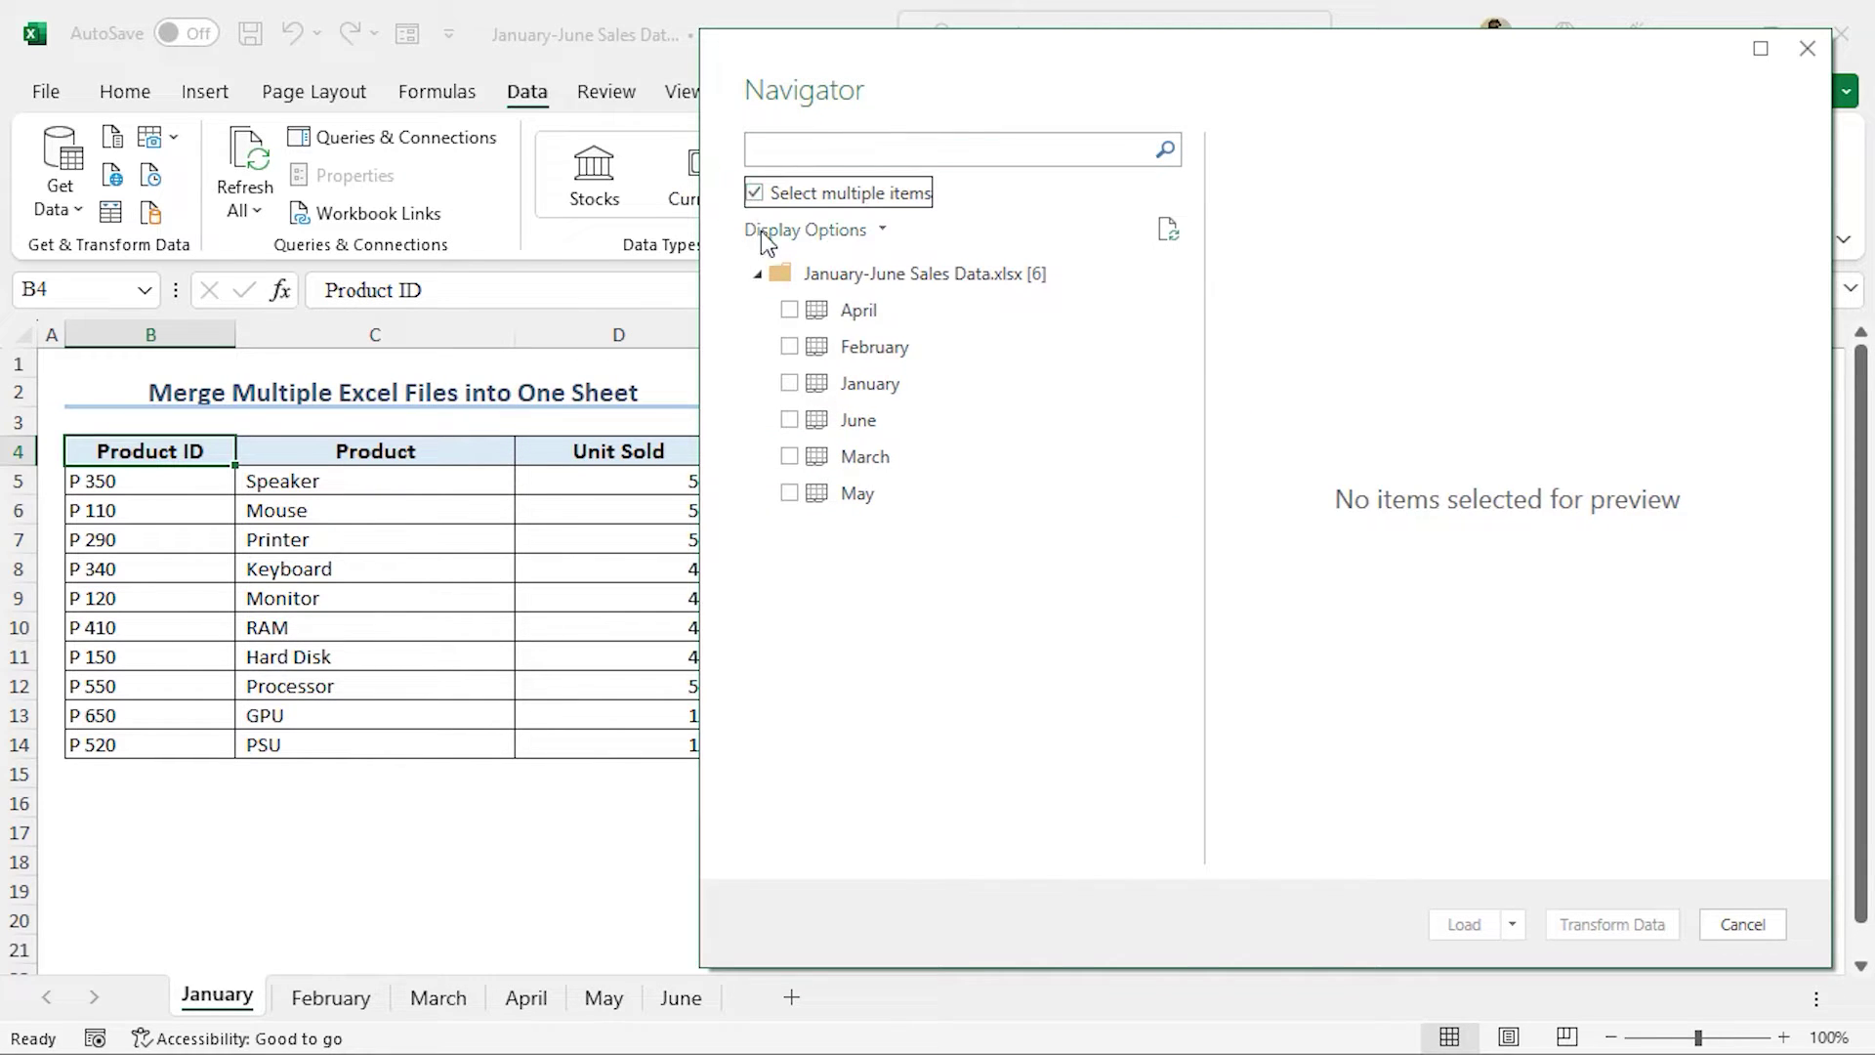
left_click(789, 309)
left_click(790, 347)
left_click(789, 383)
left_click(789, 419)
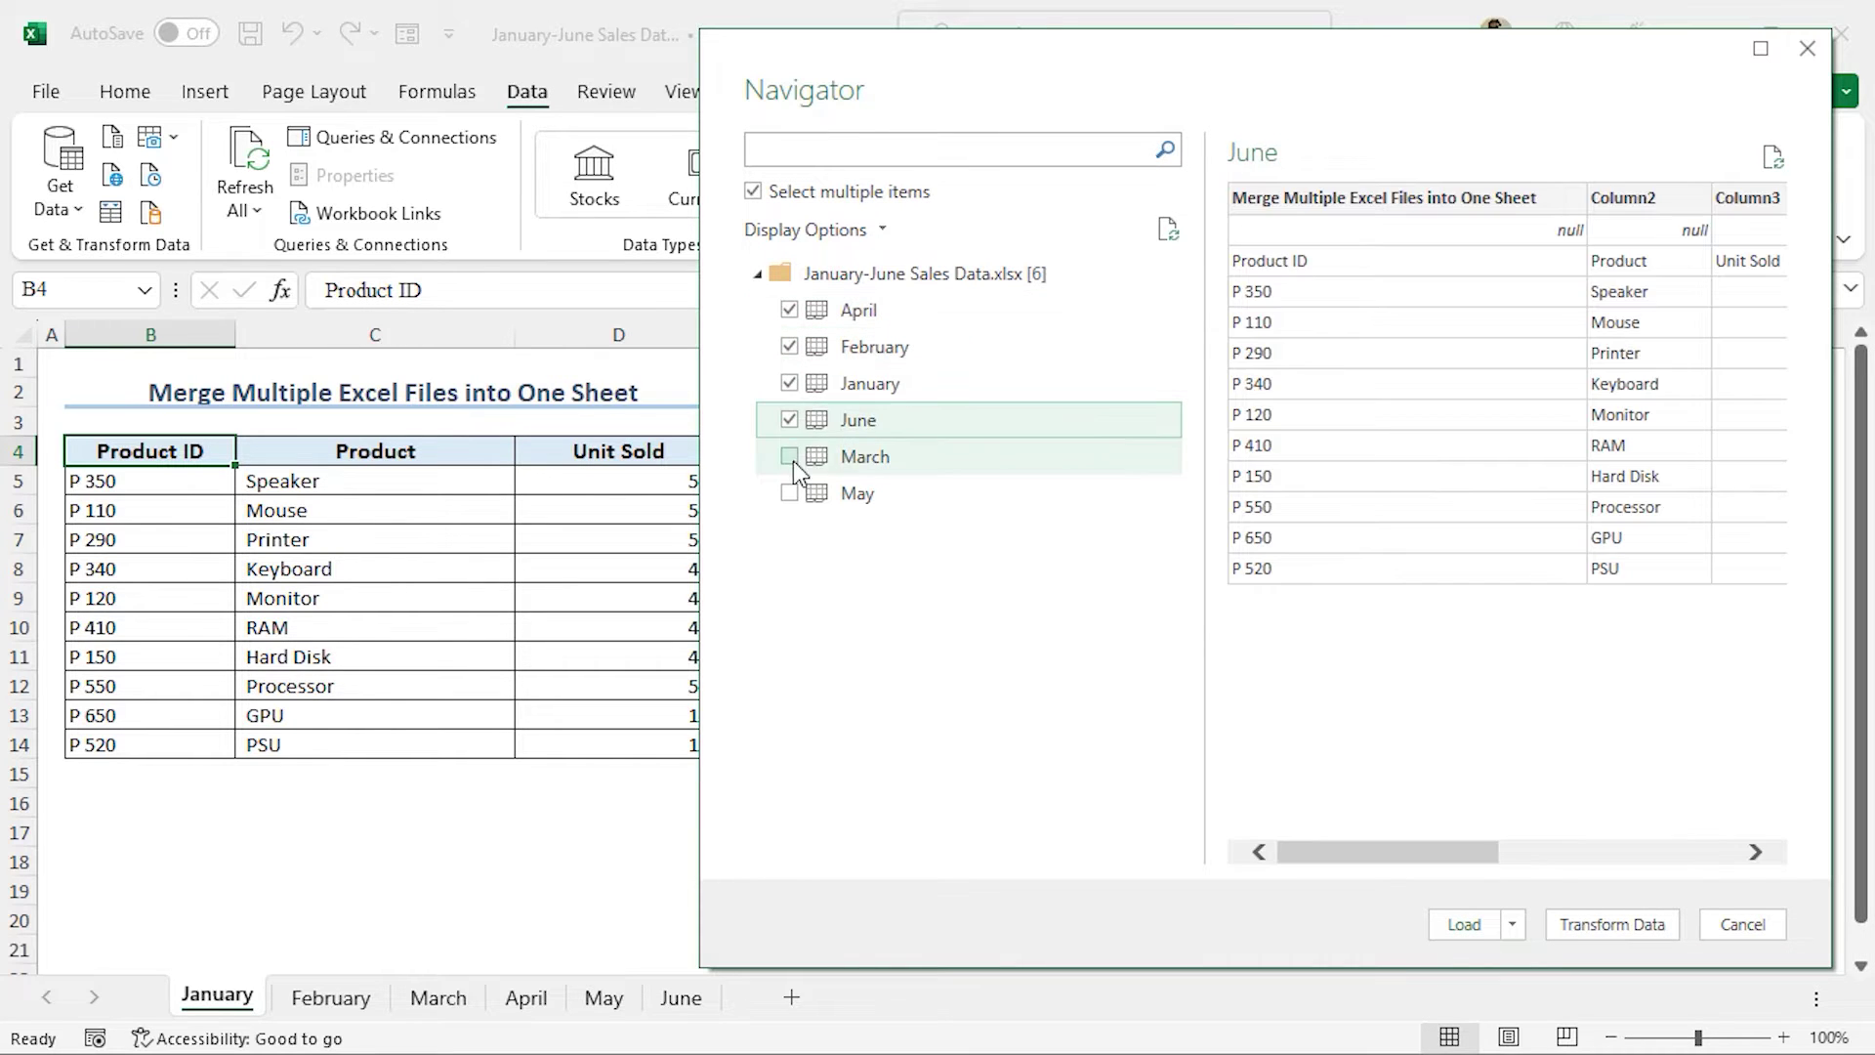
left_click(789, 456)
left_click(790, 493)
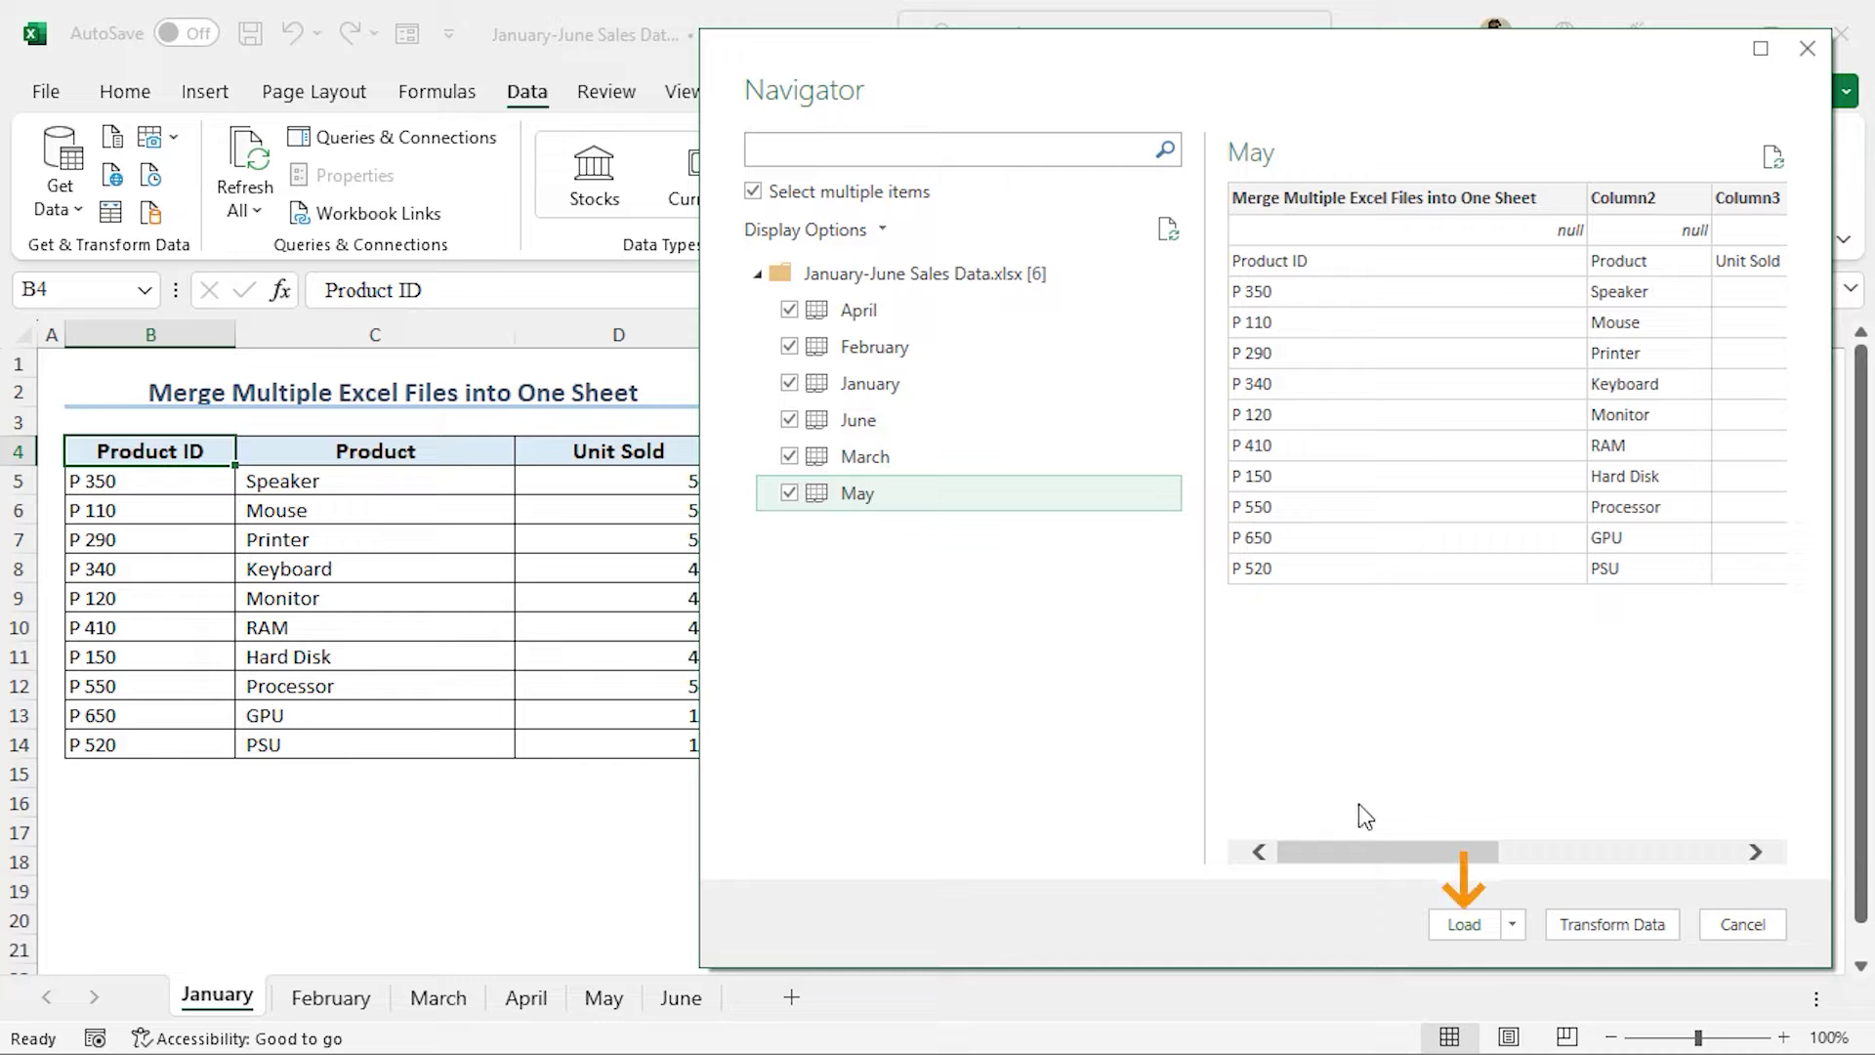
left_click(1464, 924)
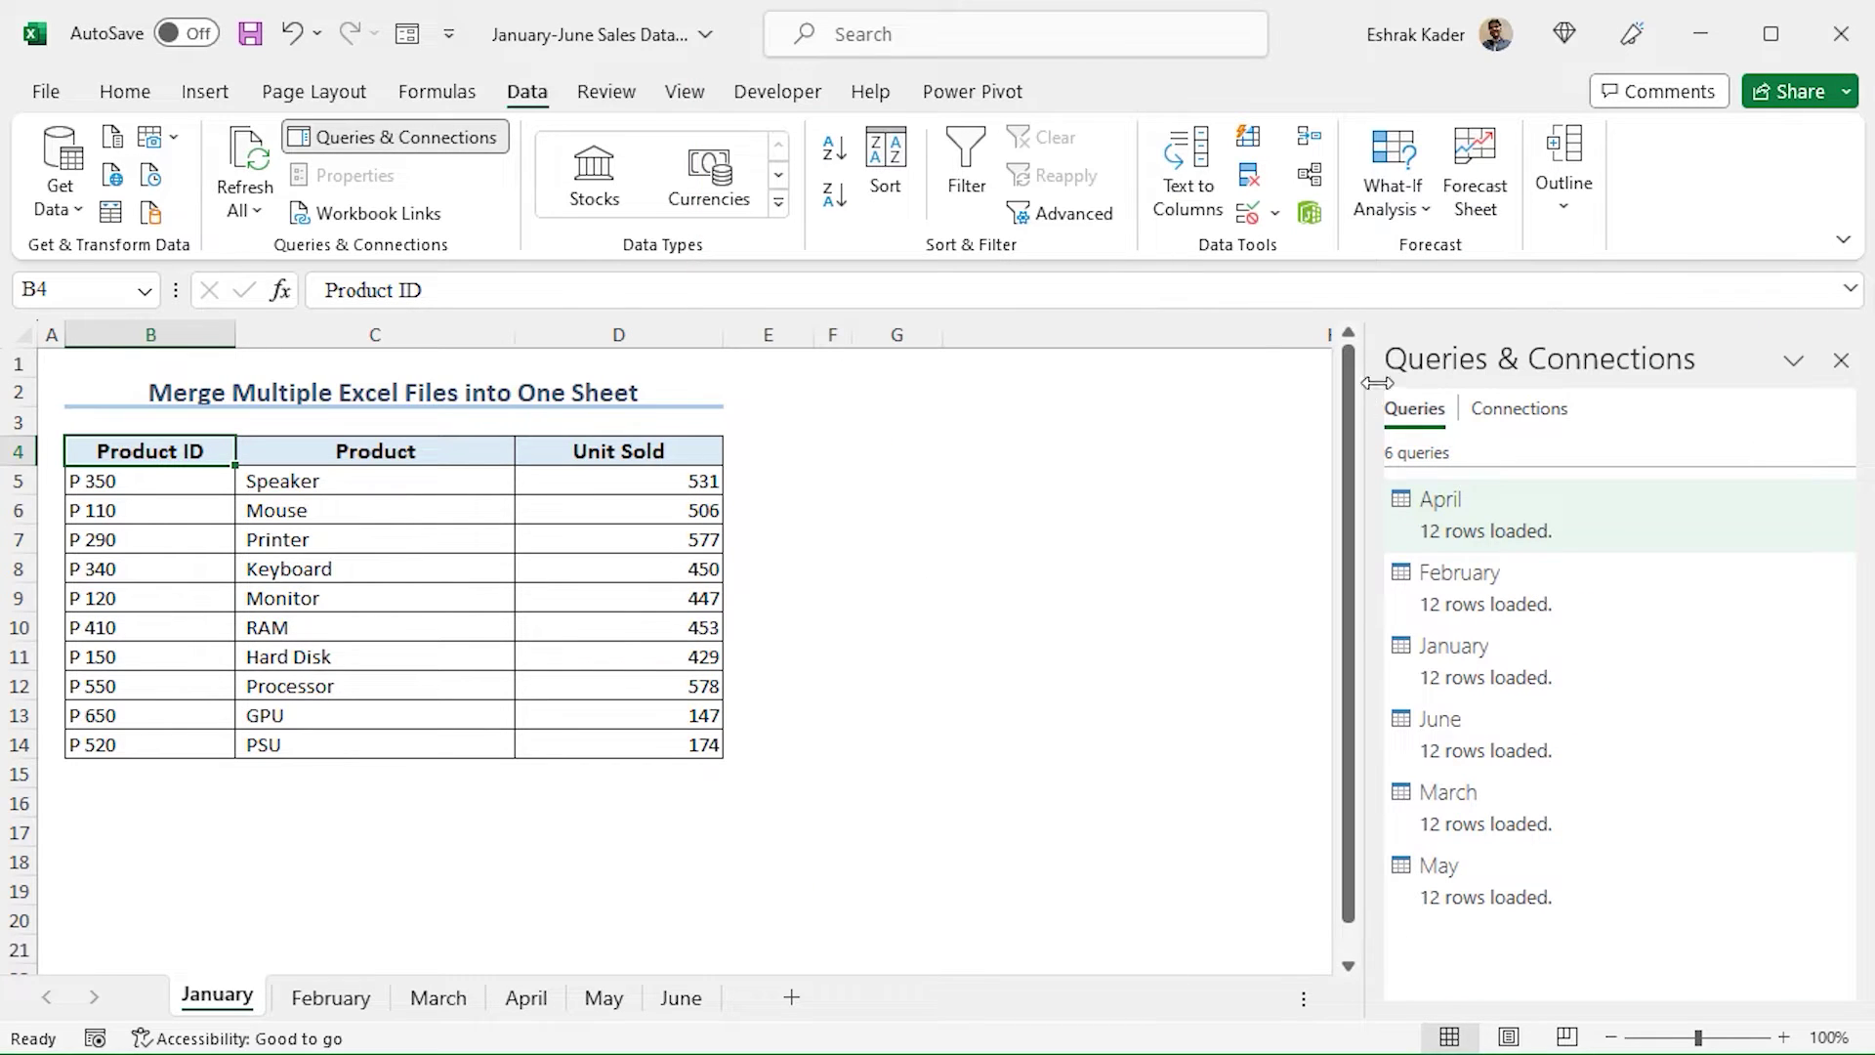
left_click(1745, 364)
- Start an Append query for three or more tables and add all six month tables to the ones to append
left_click(61, 190)
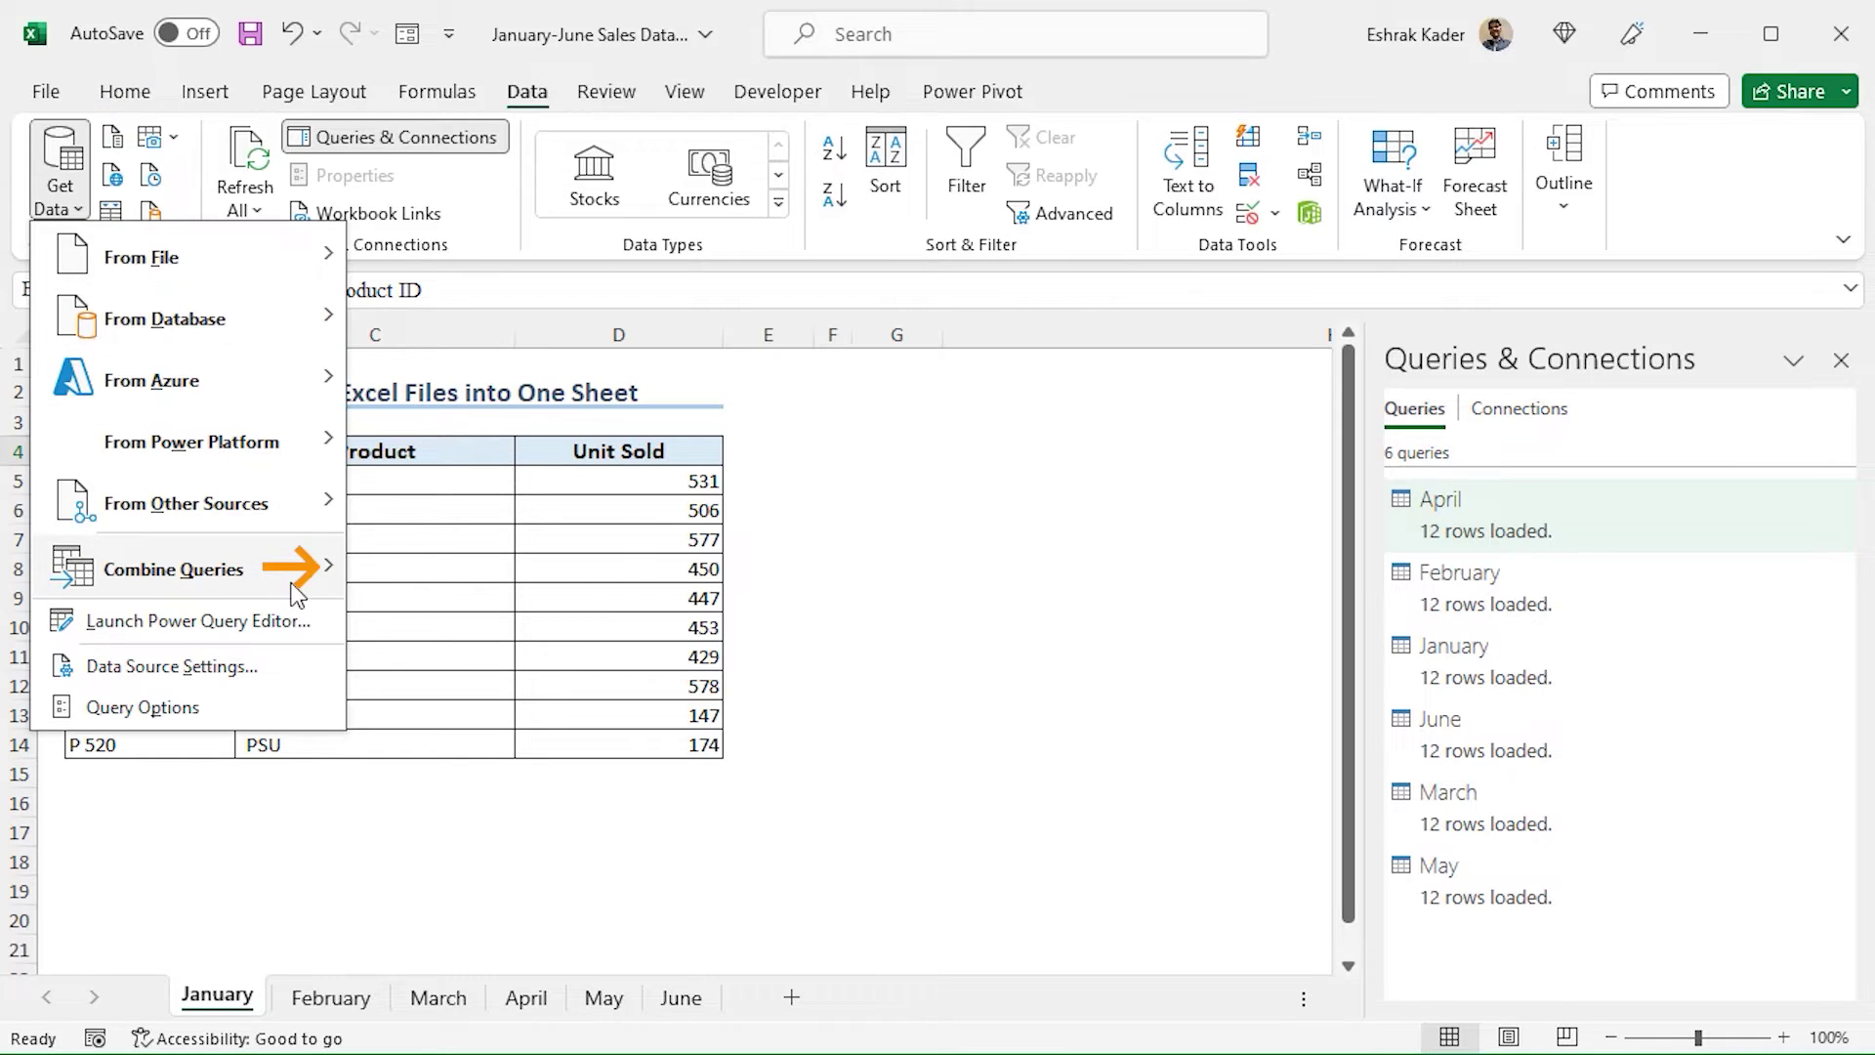
mouse_move(298, 586)
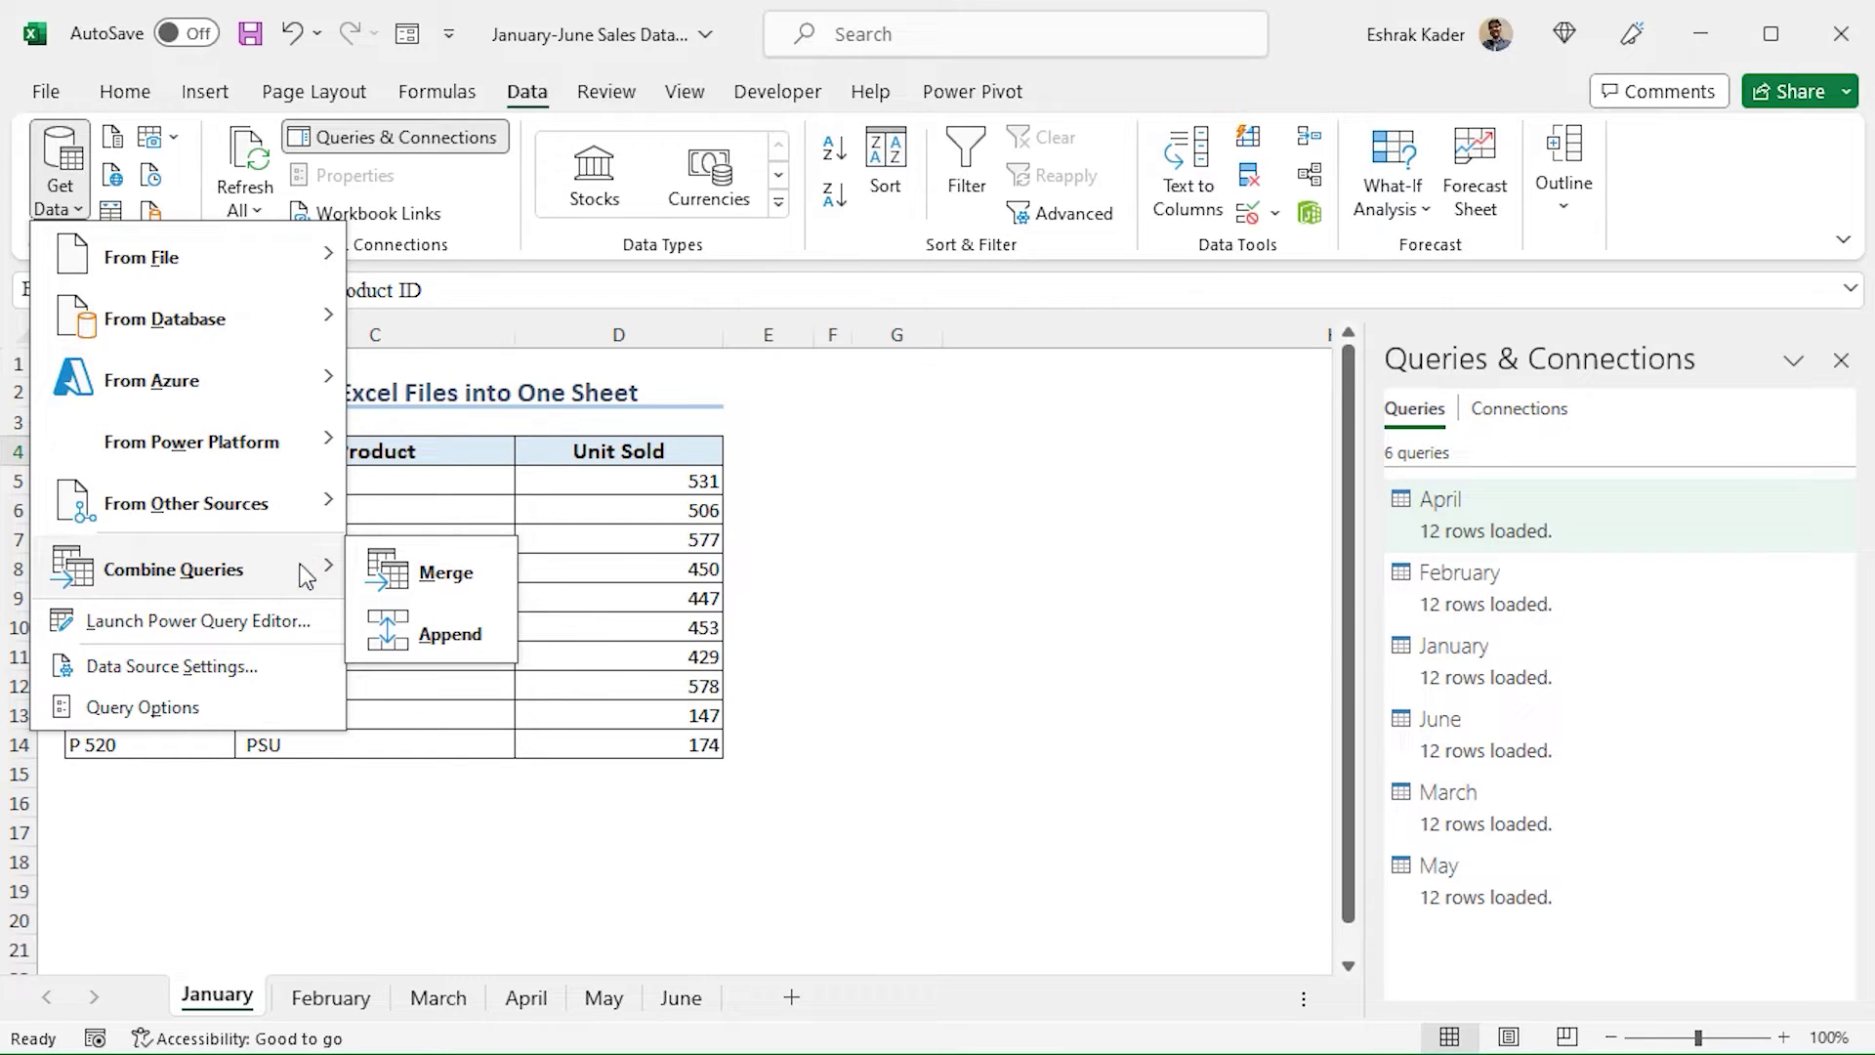
left_click(459, 636)
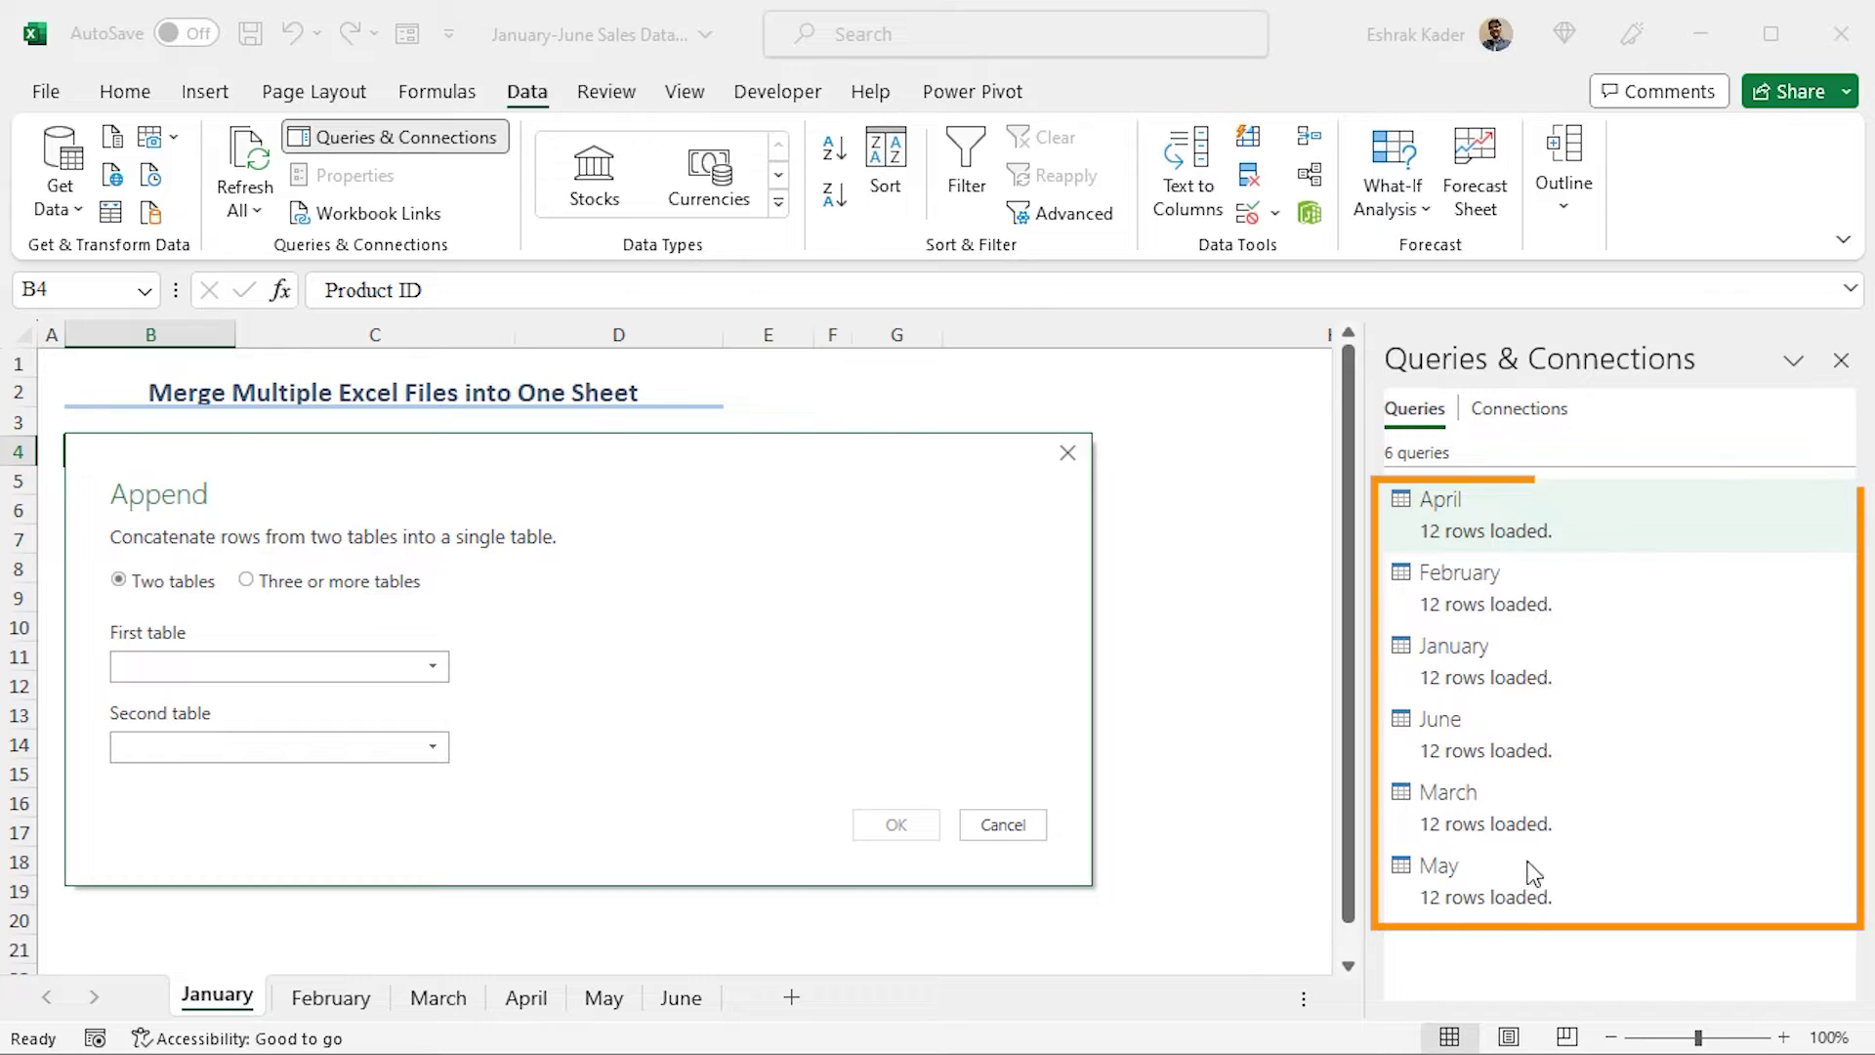
left_click(250, 584)
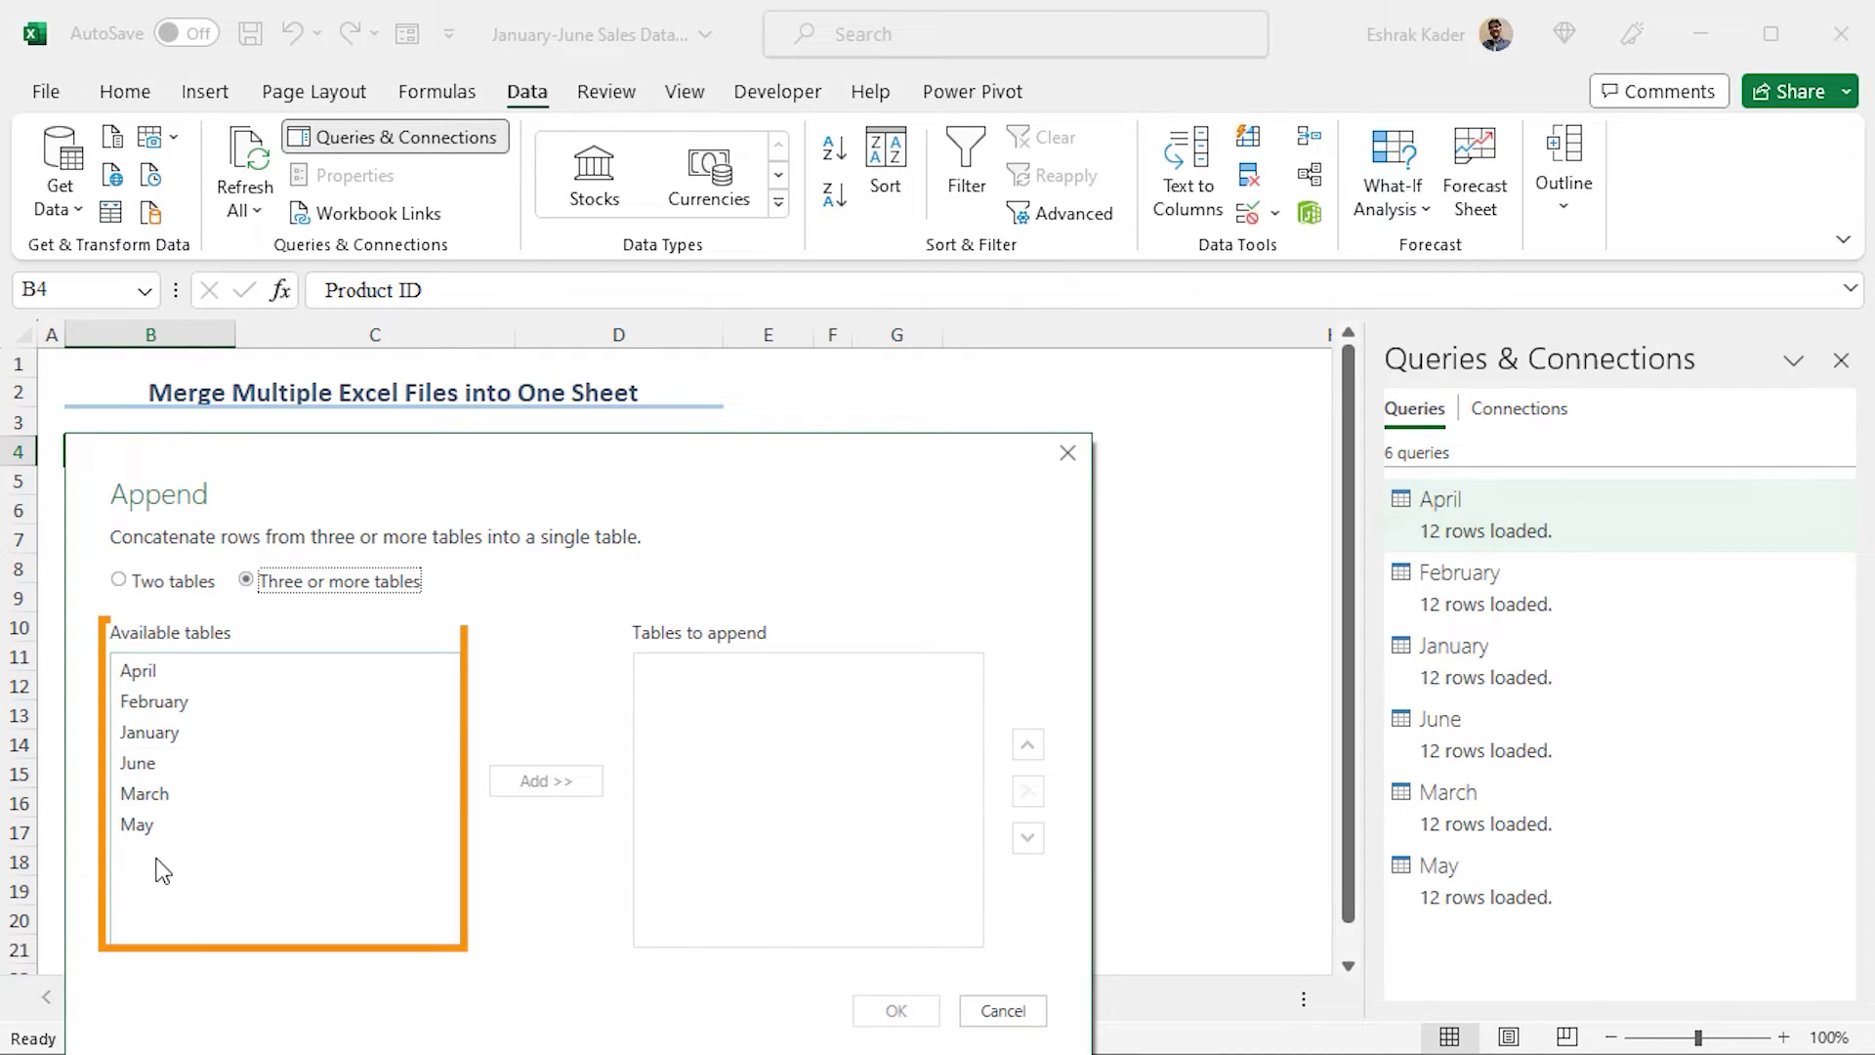
left_click(180, 673)
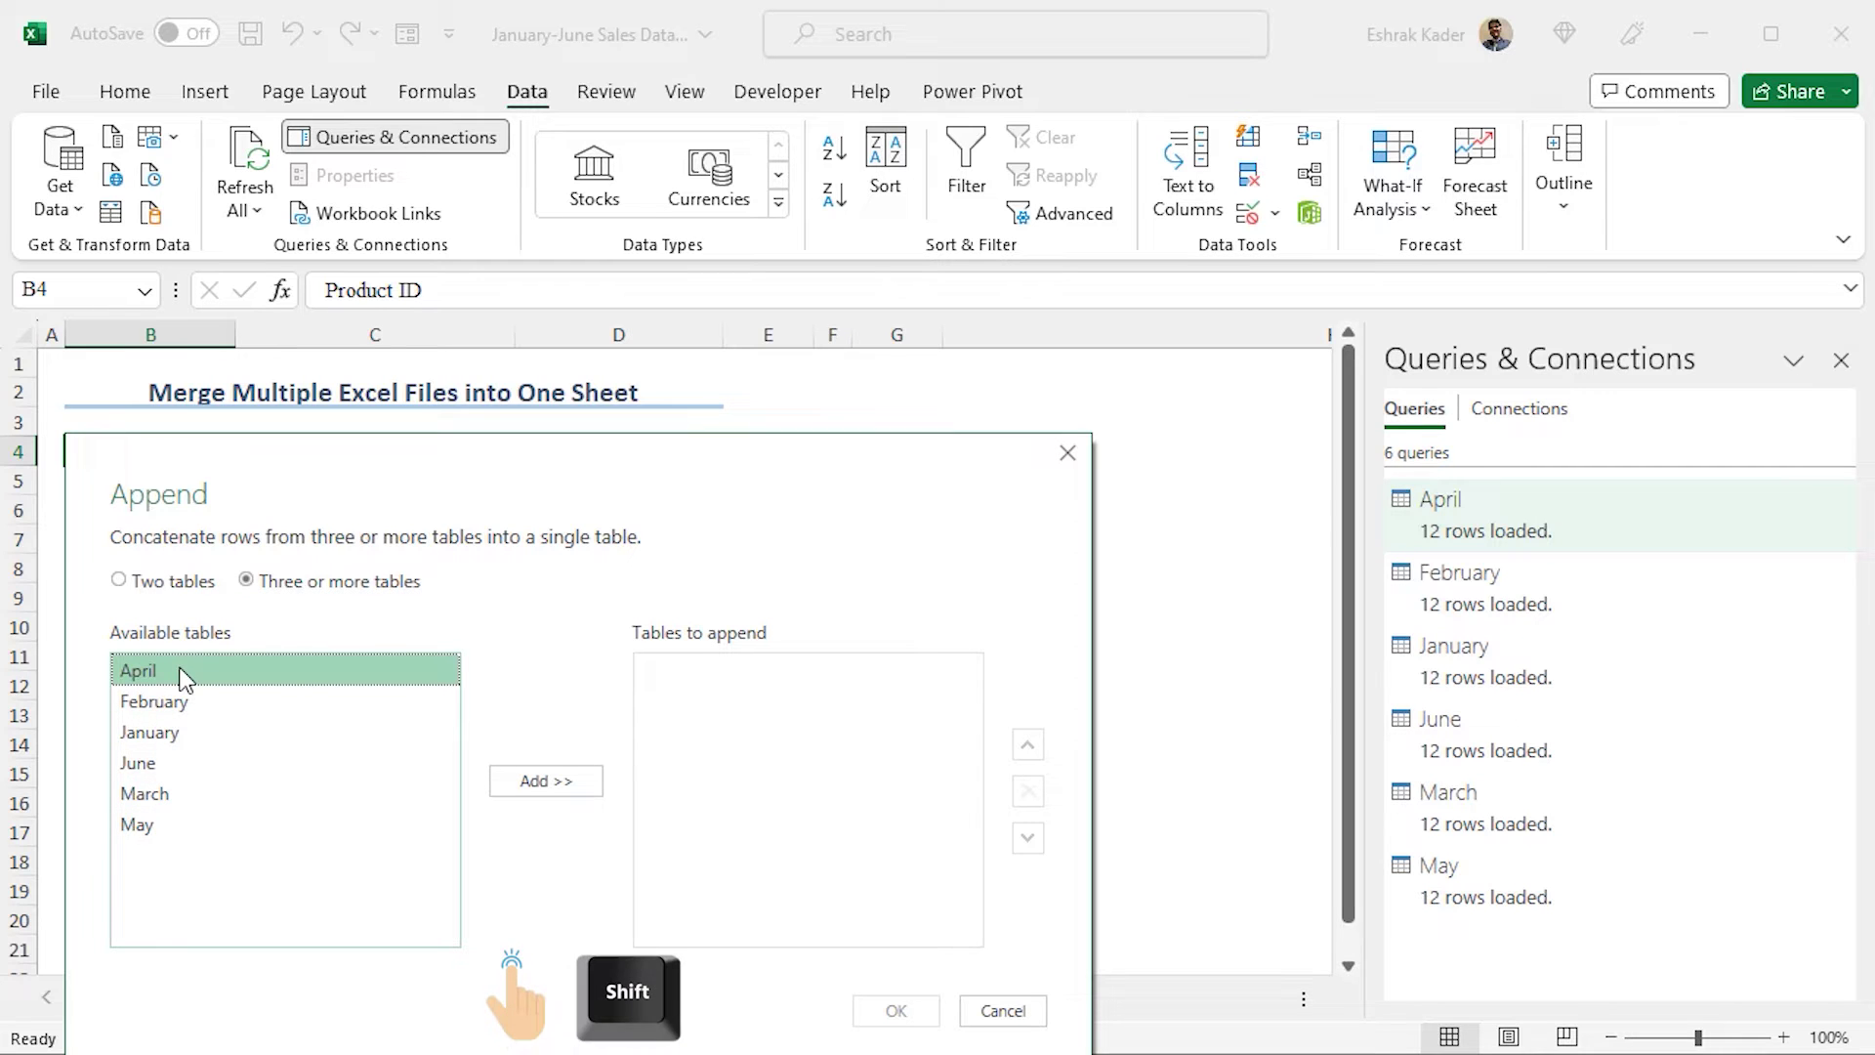
left_click(162, 820, "shift")
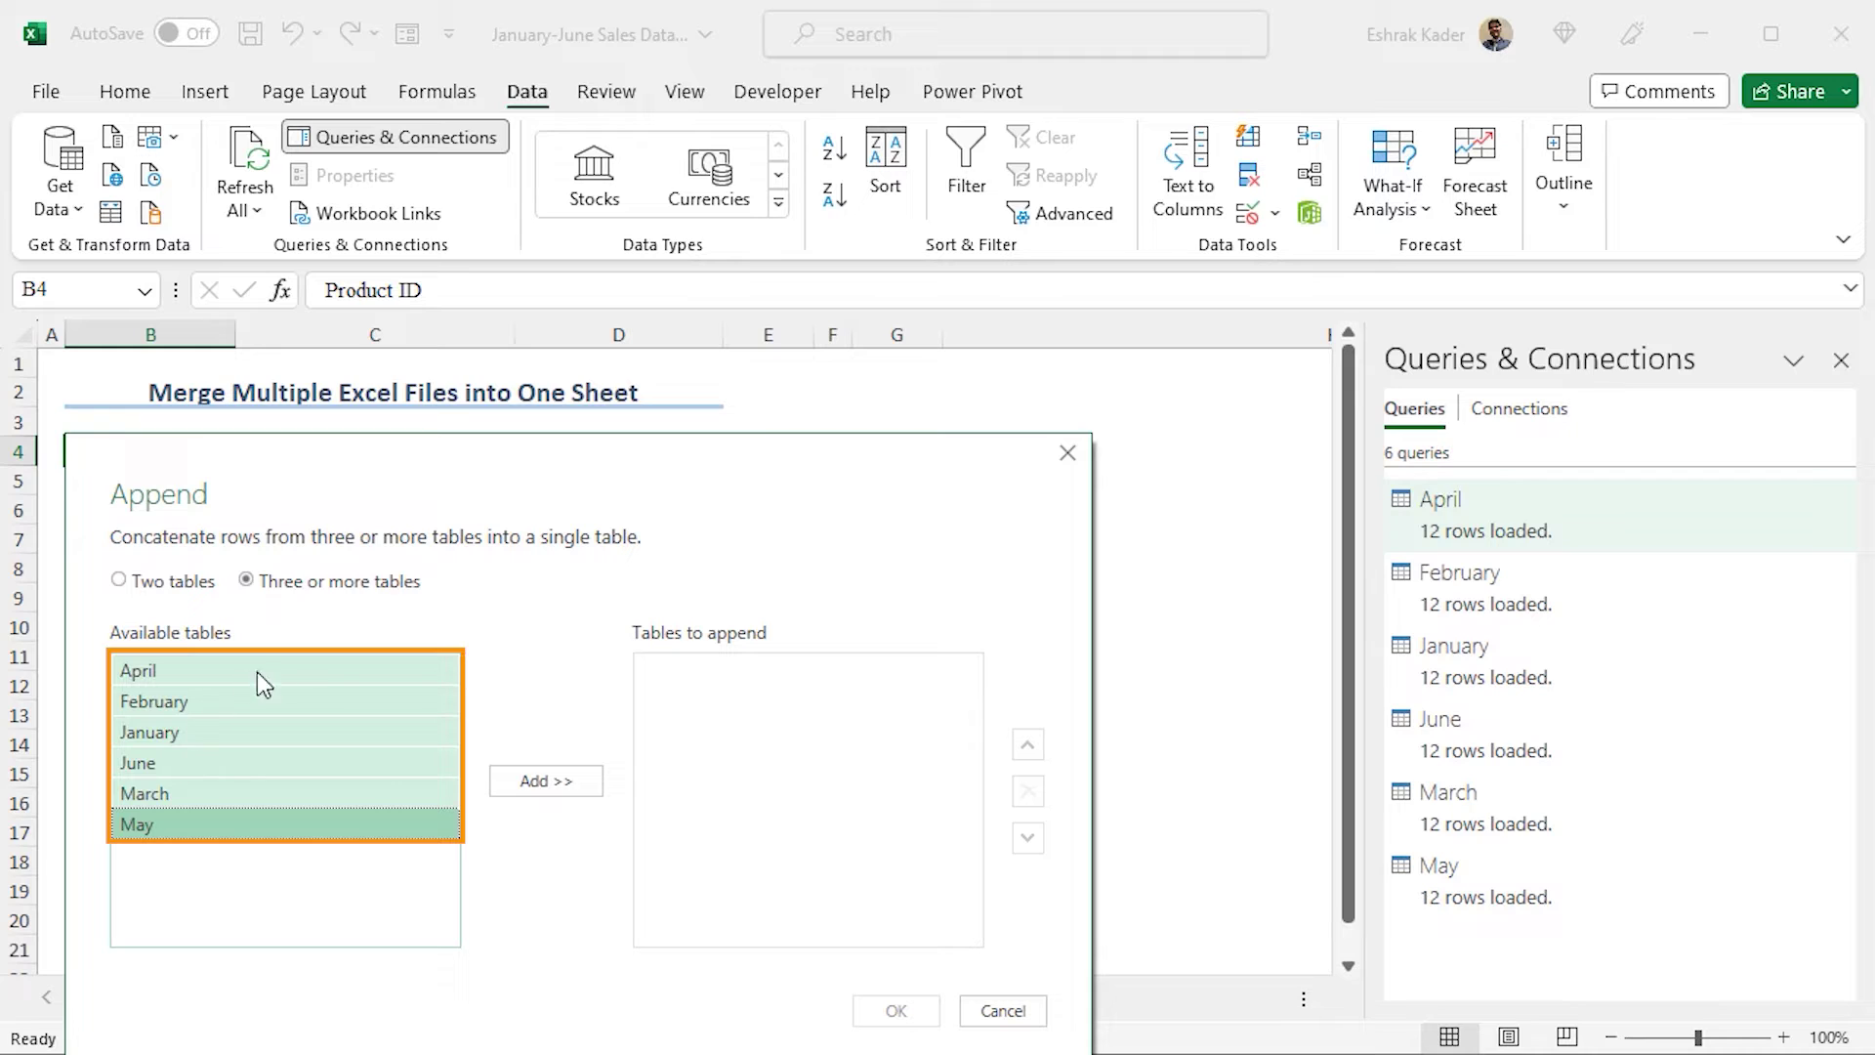
left_click(518, 781)
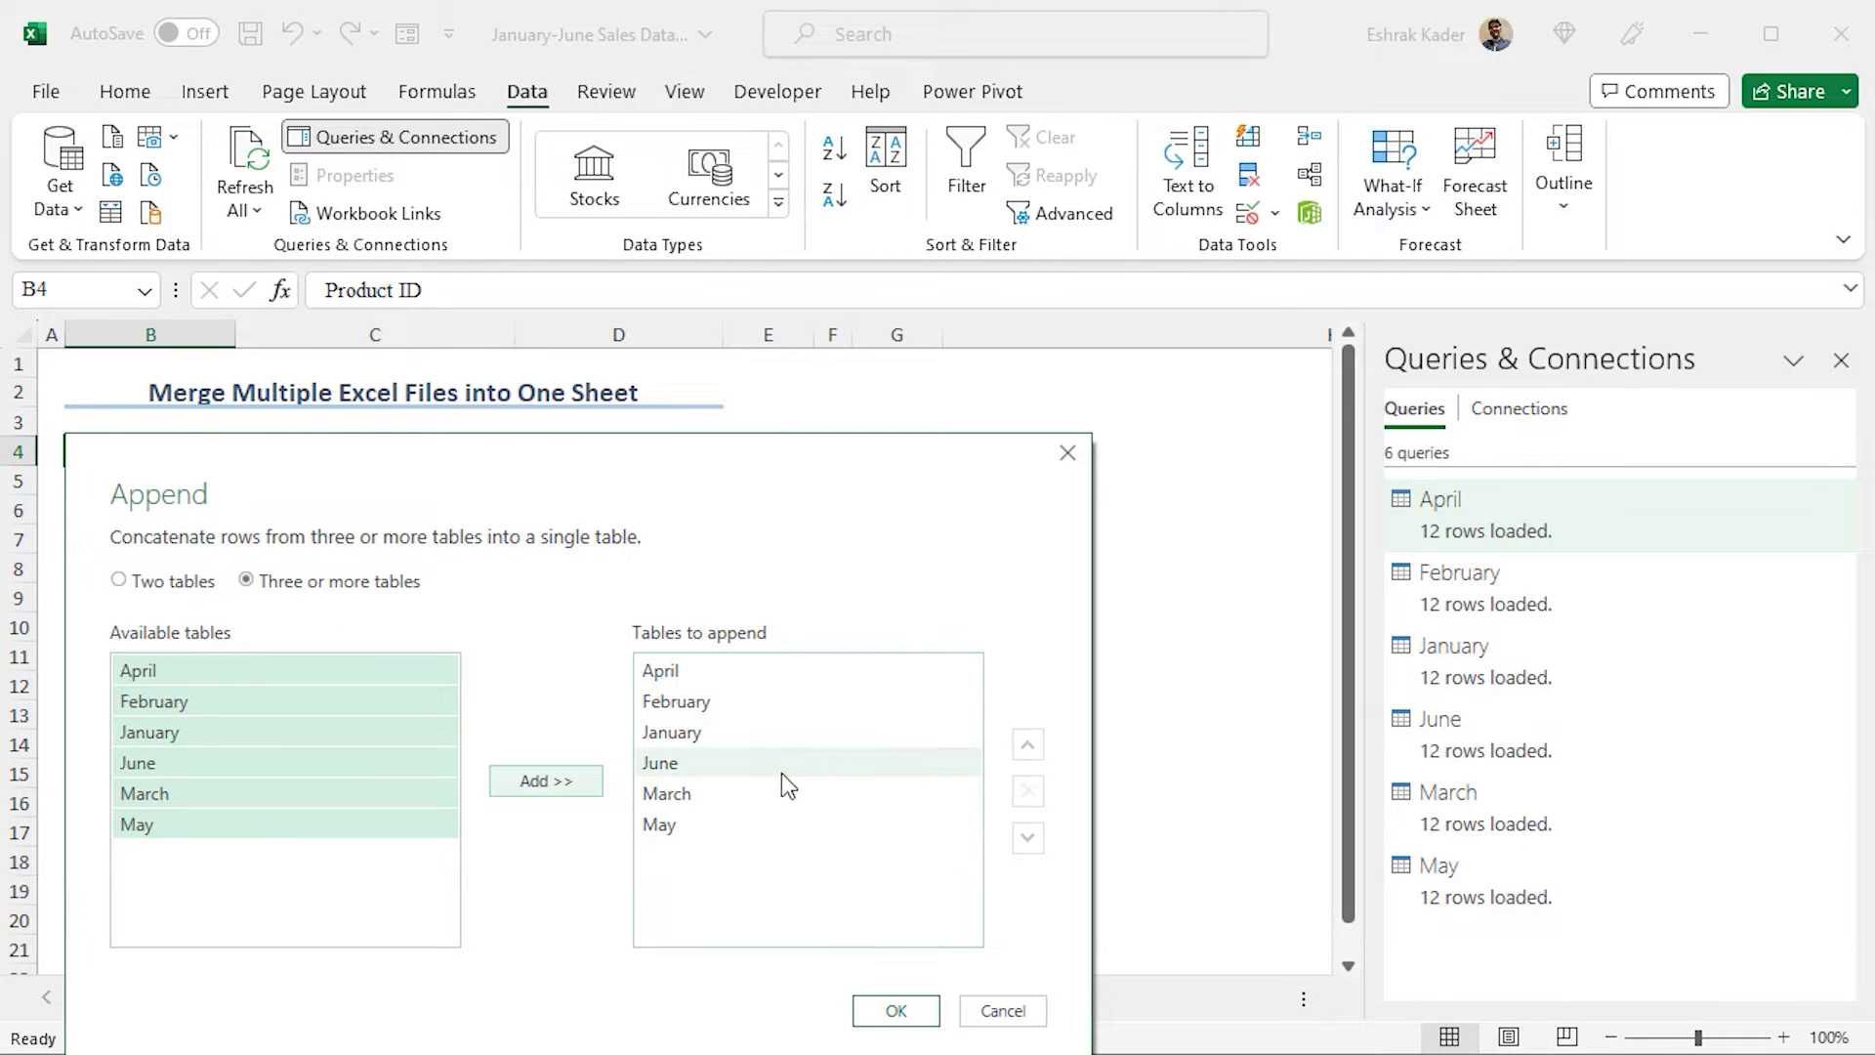
- Arrange the tables to append in calendar order from January to June and create the appended query
left_click(744, 732)
left_click(1028, 744)
left_click(1027, 745)
left_click(795, 732)
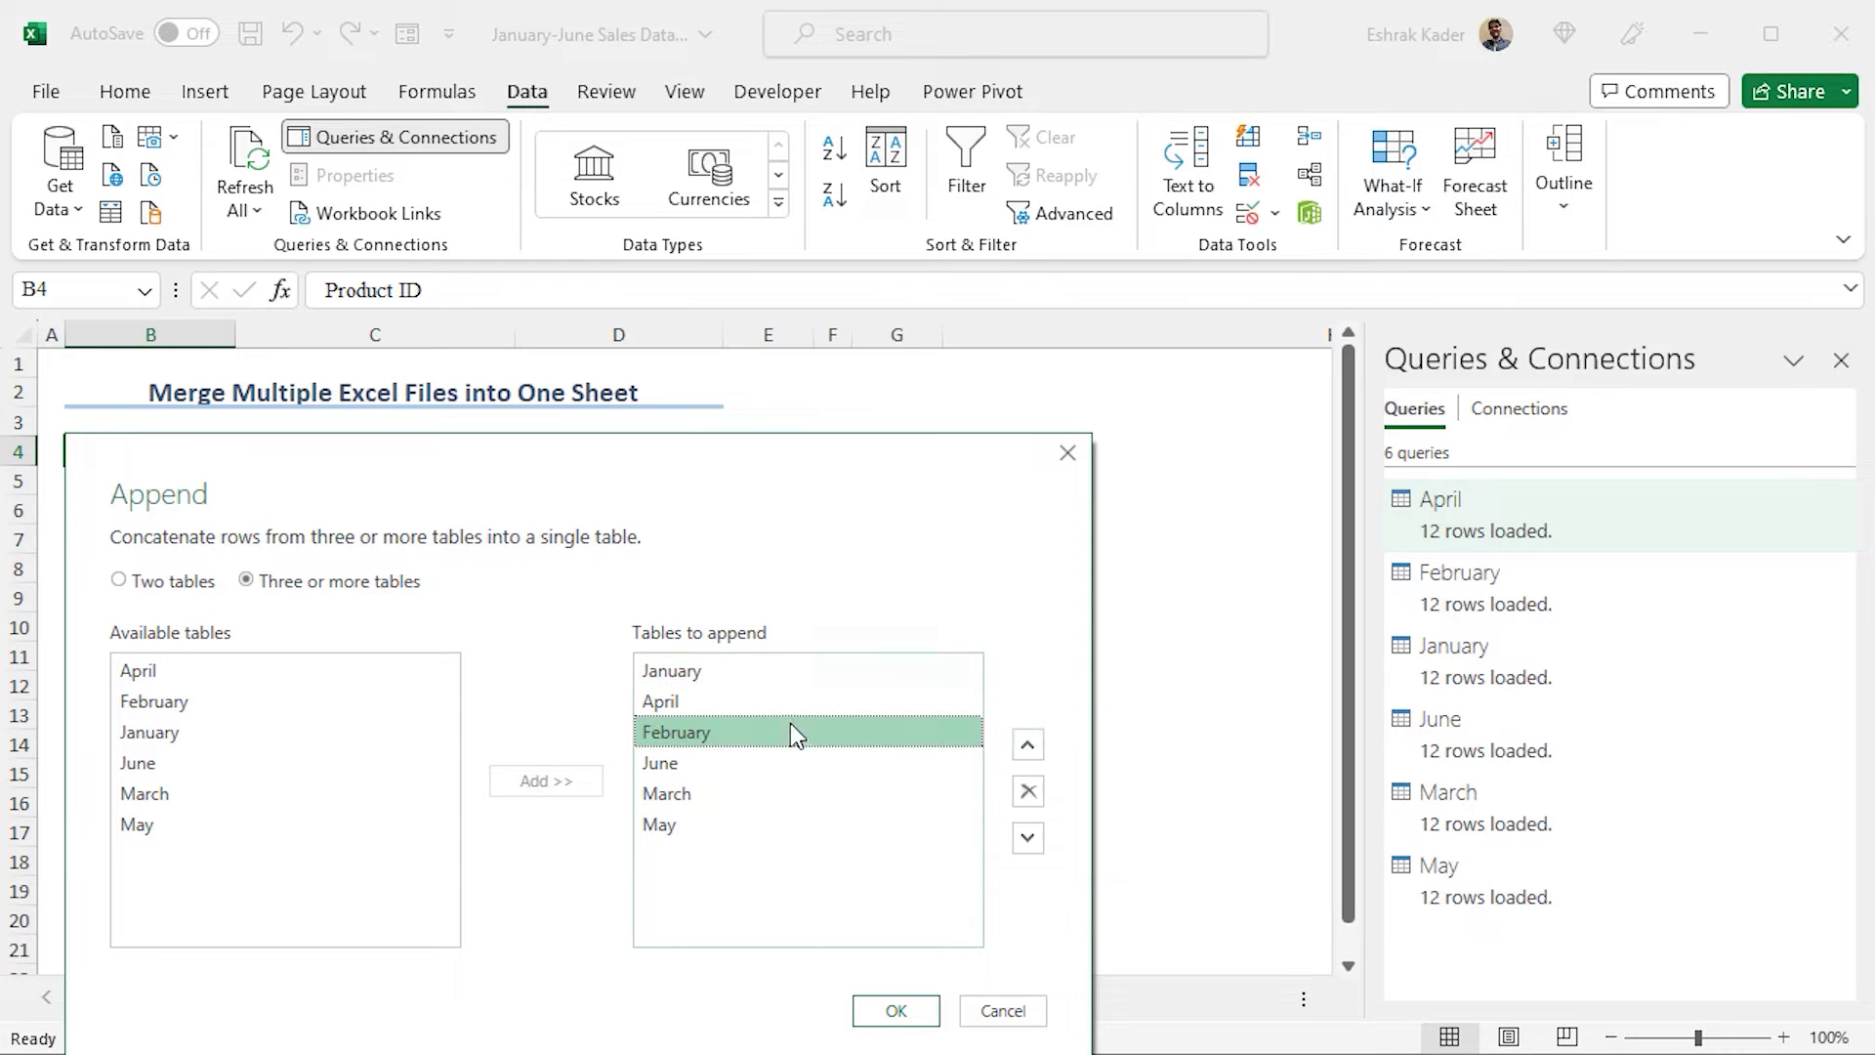
left_click(1027, 745)
left_click(869, 794)
left_click(1028, 744)
left_click(1028, 745)
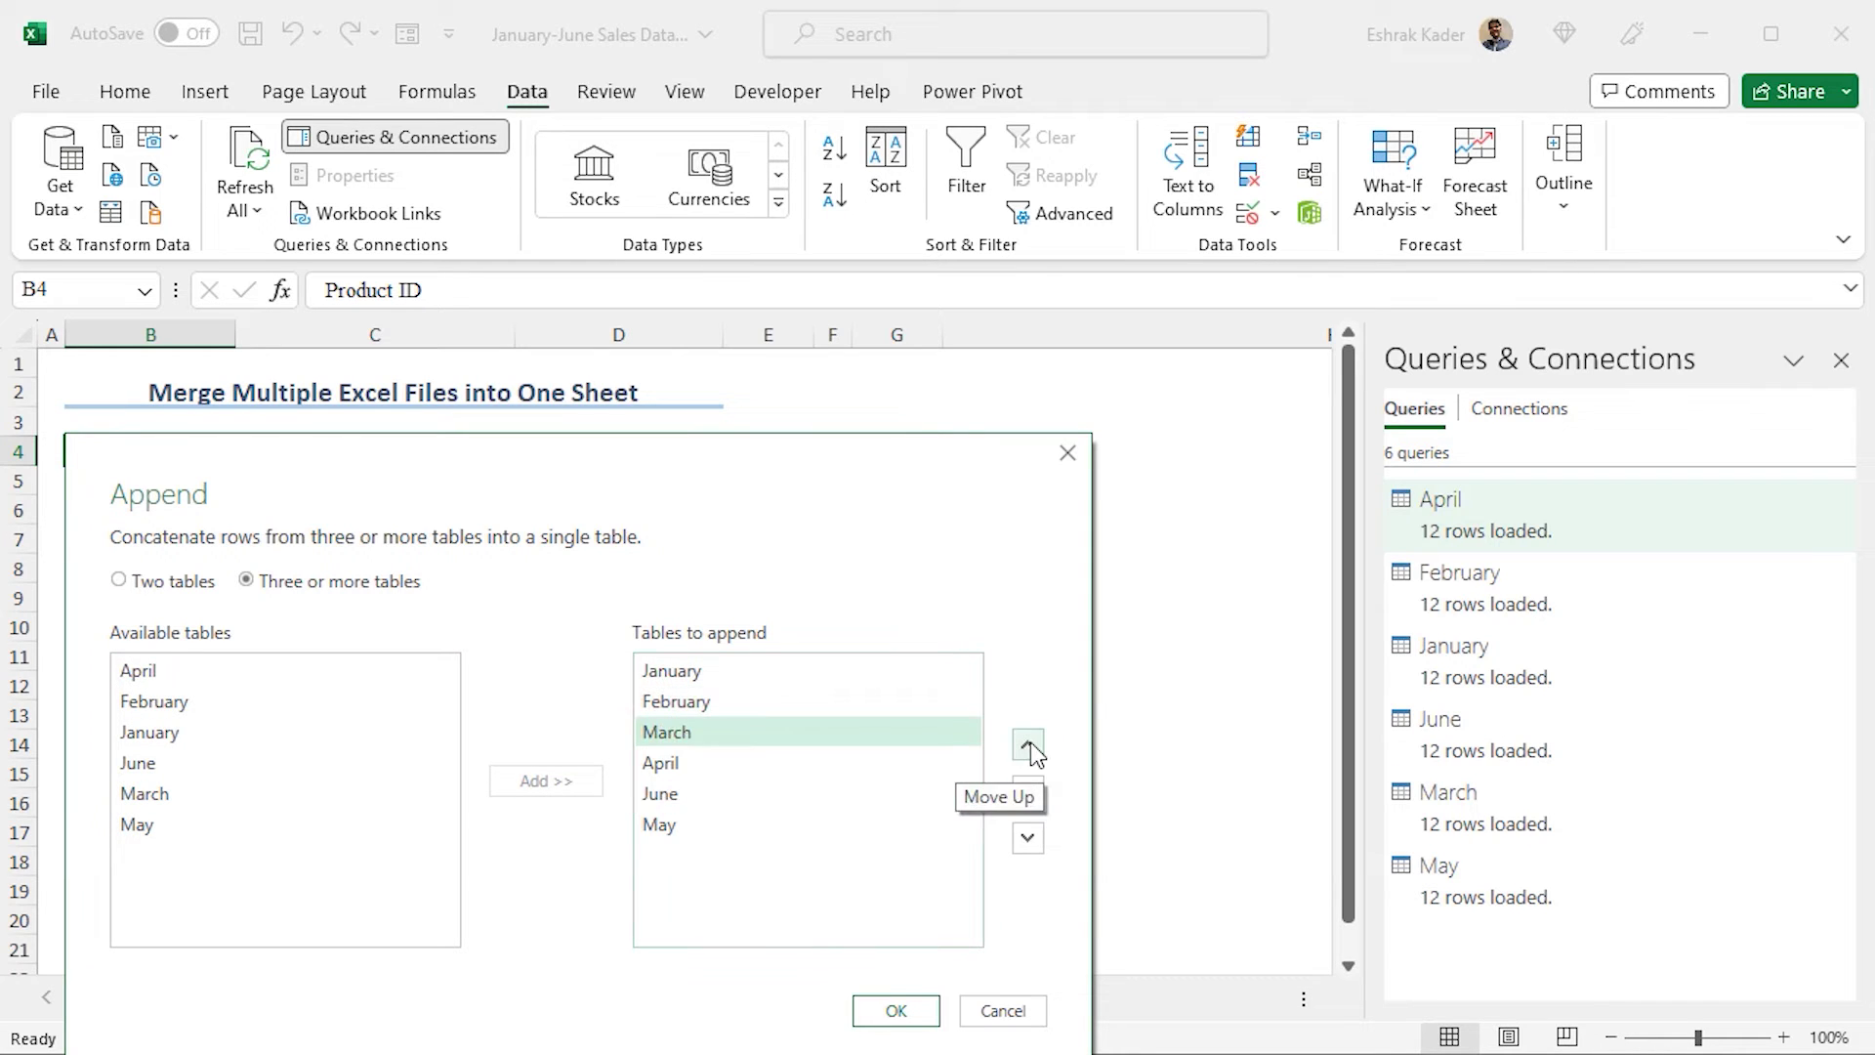
left_click(895, 795)
left_click(1028, 837)
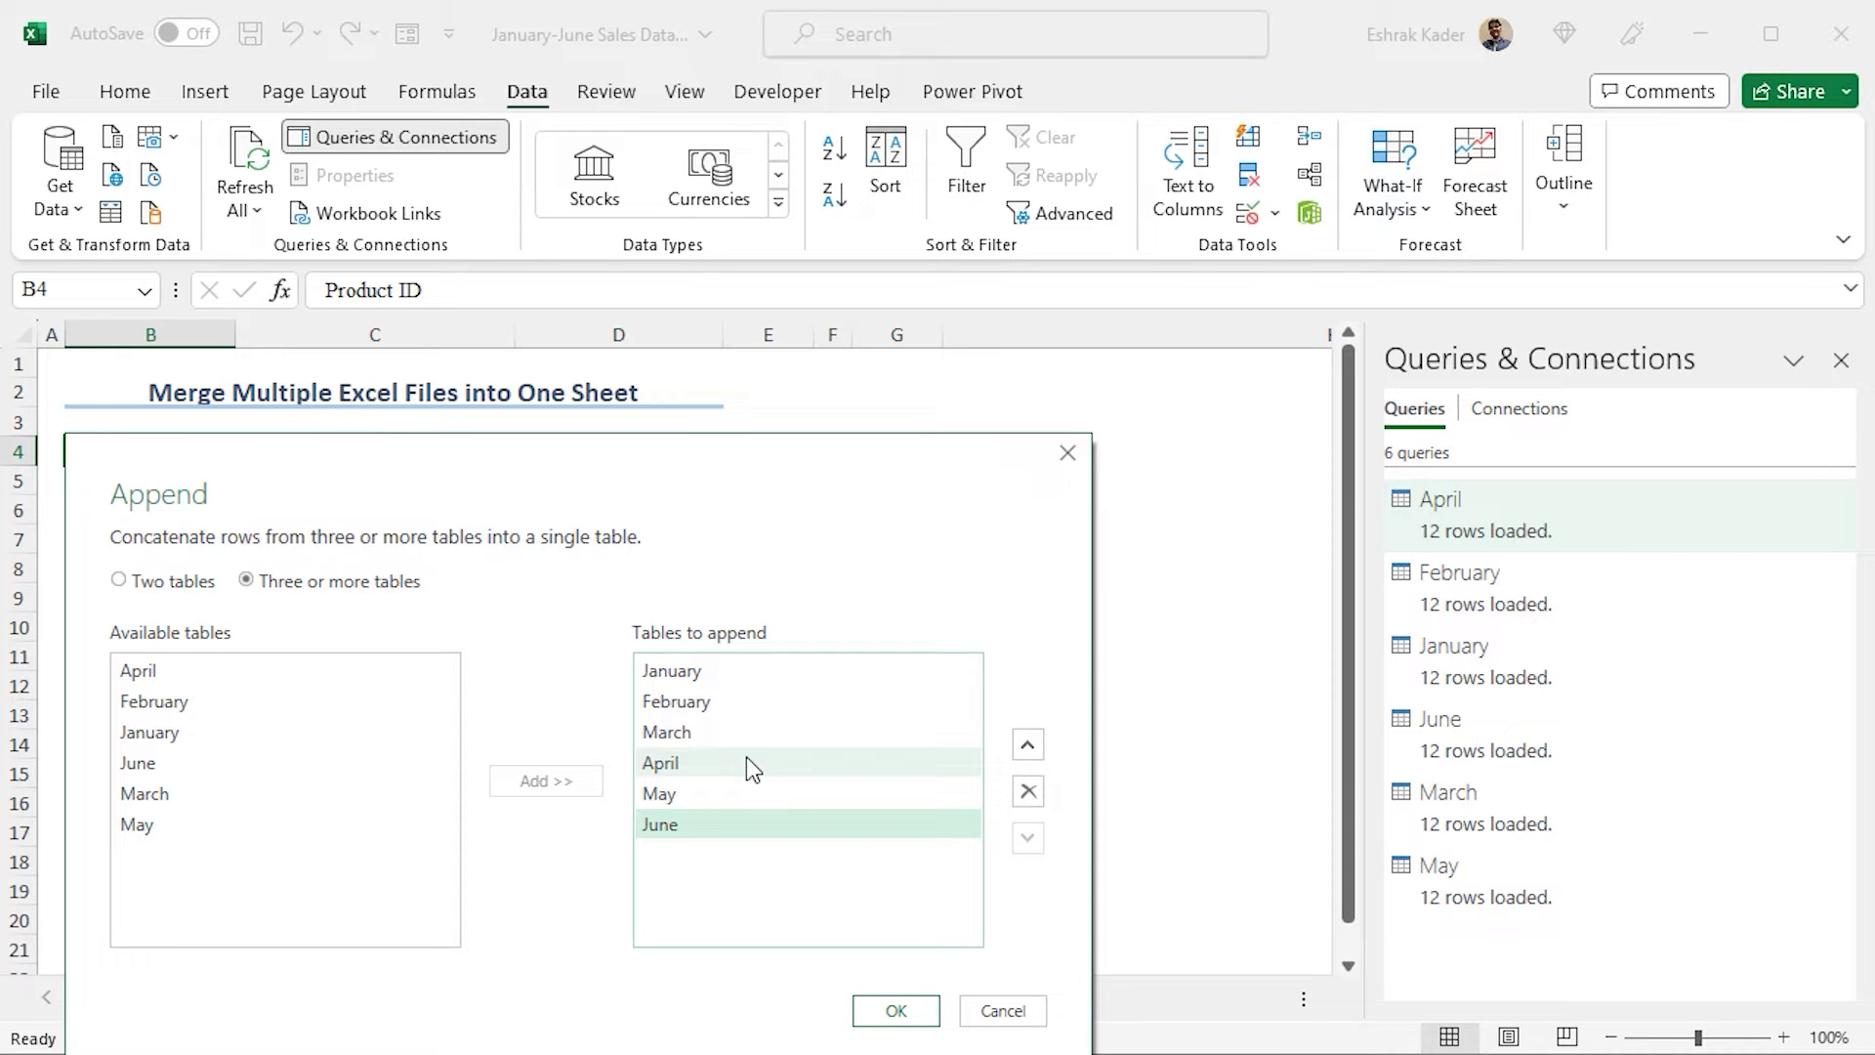
left_click(897, 1012)
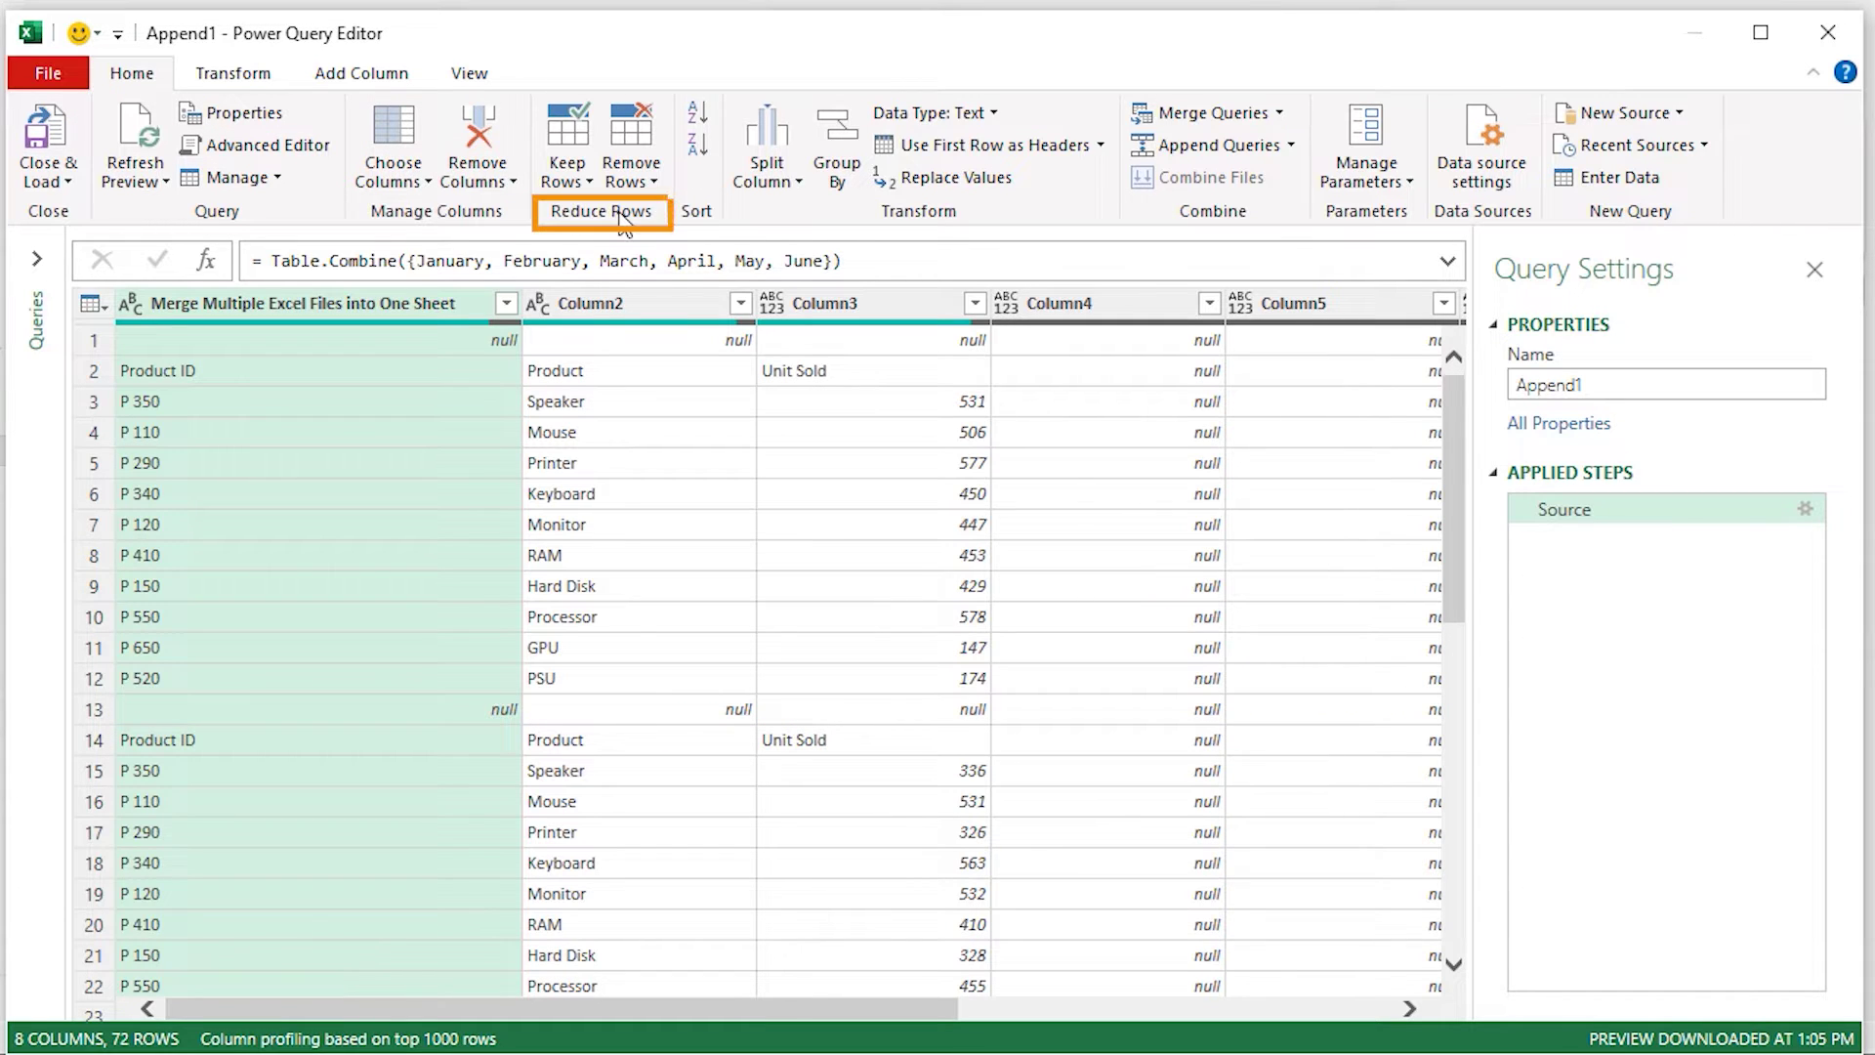
- Remove the blank rows from the appended query and load the queries into the workbook
left_click(652, 179)
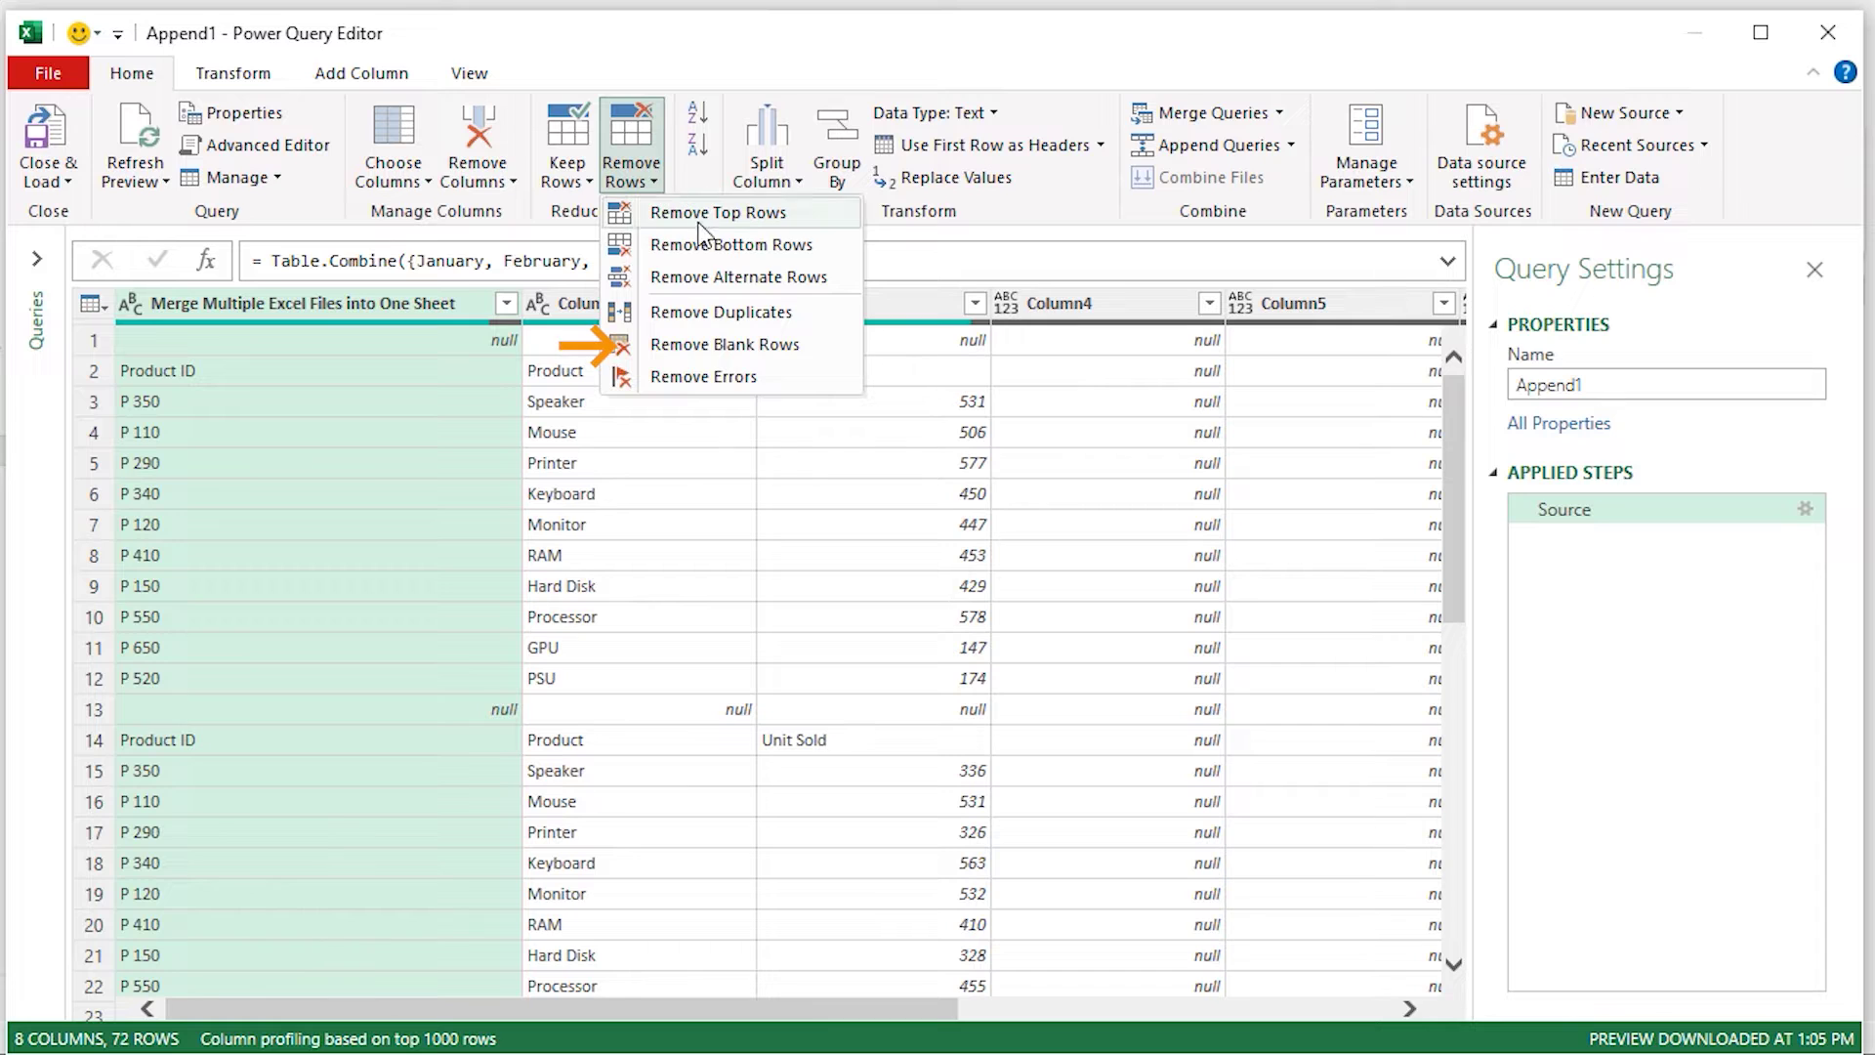
left_click(737, 344)
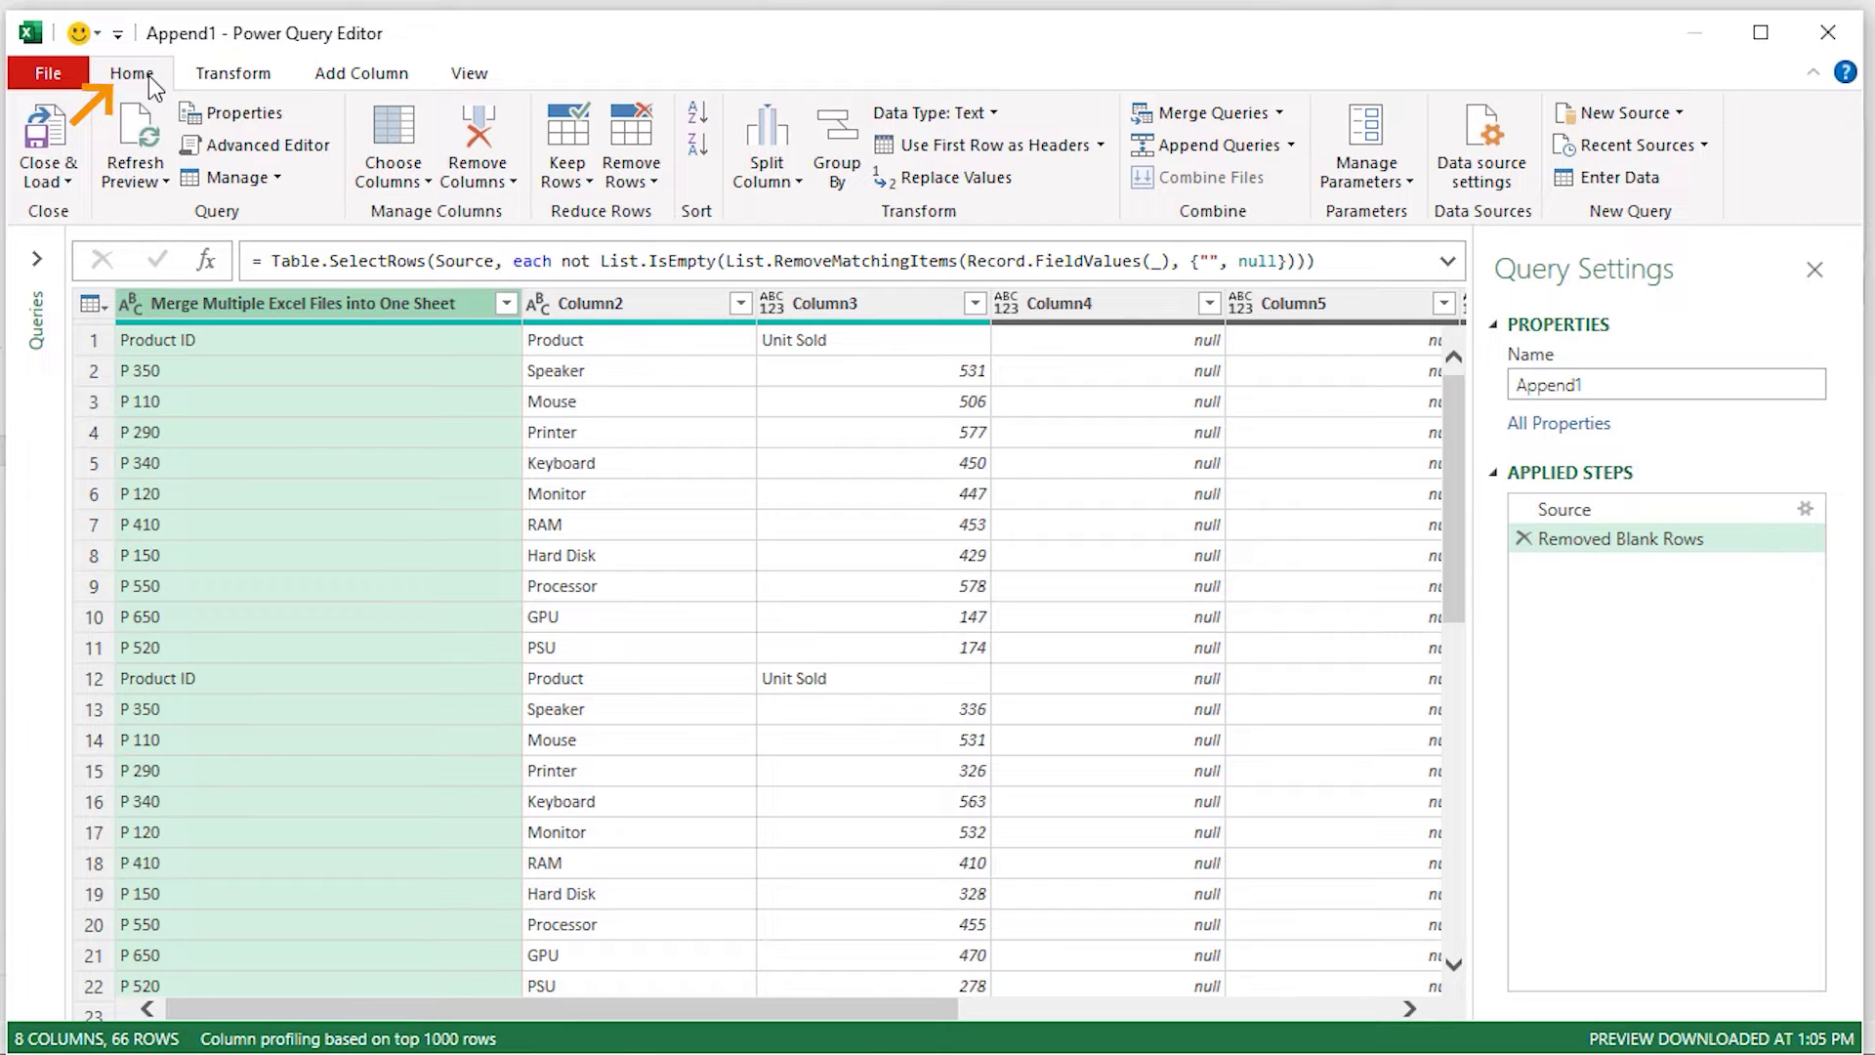
left_click(69, 183)
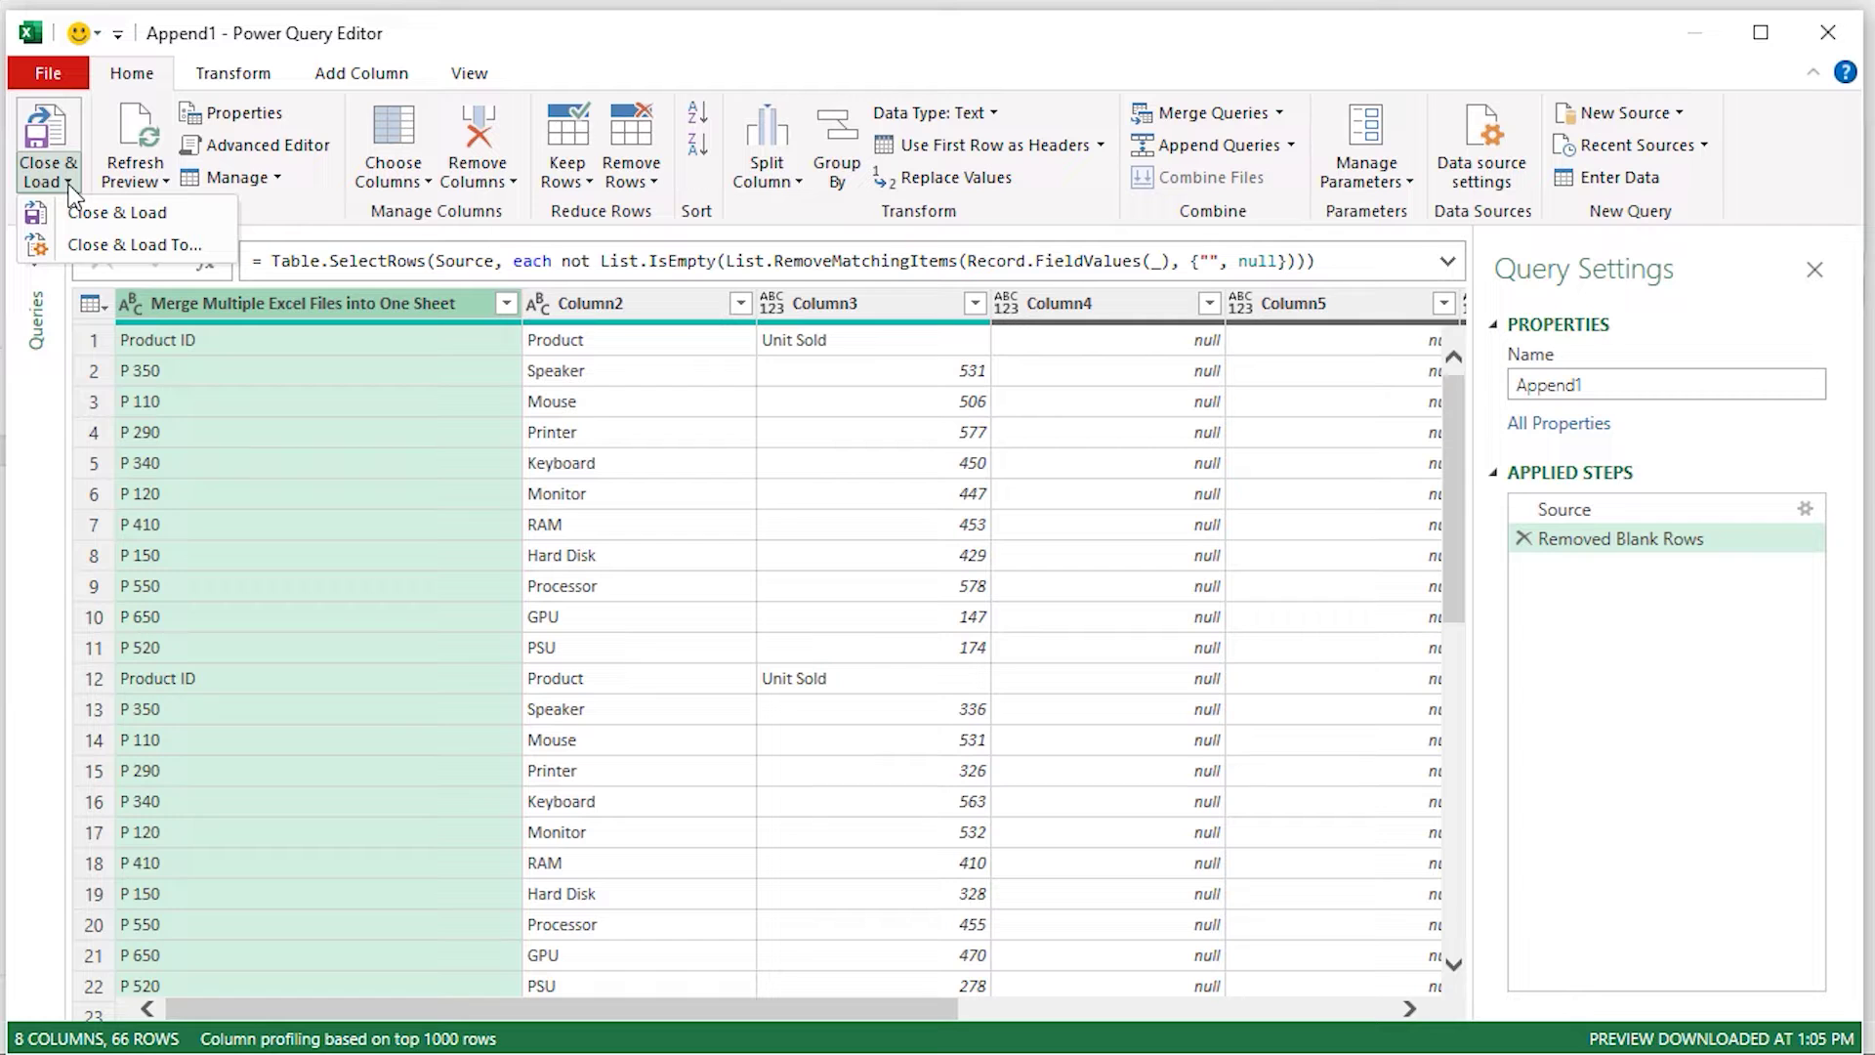
left_click(80, 215)
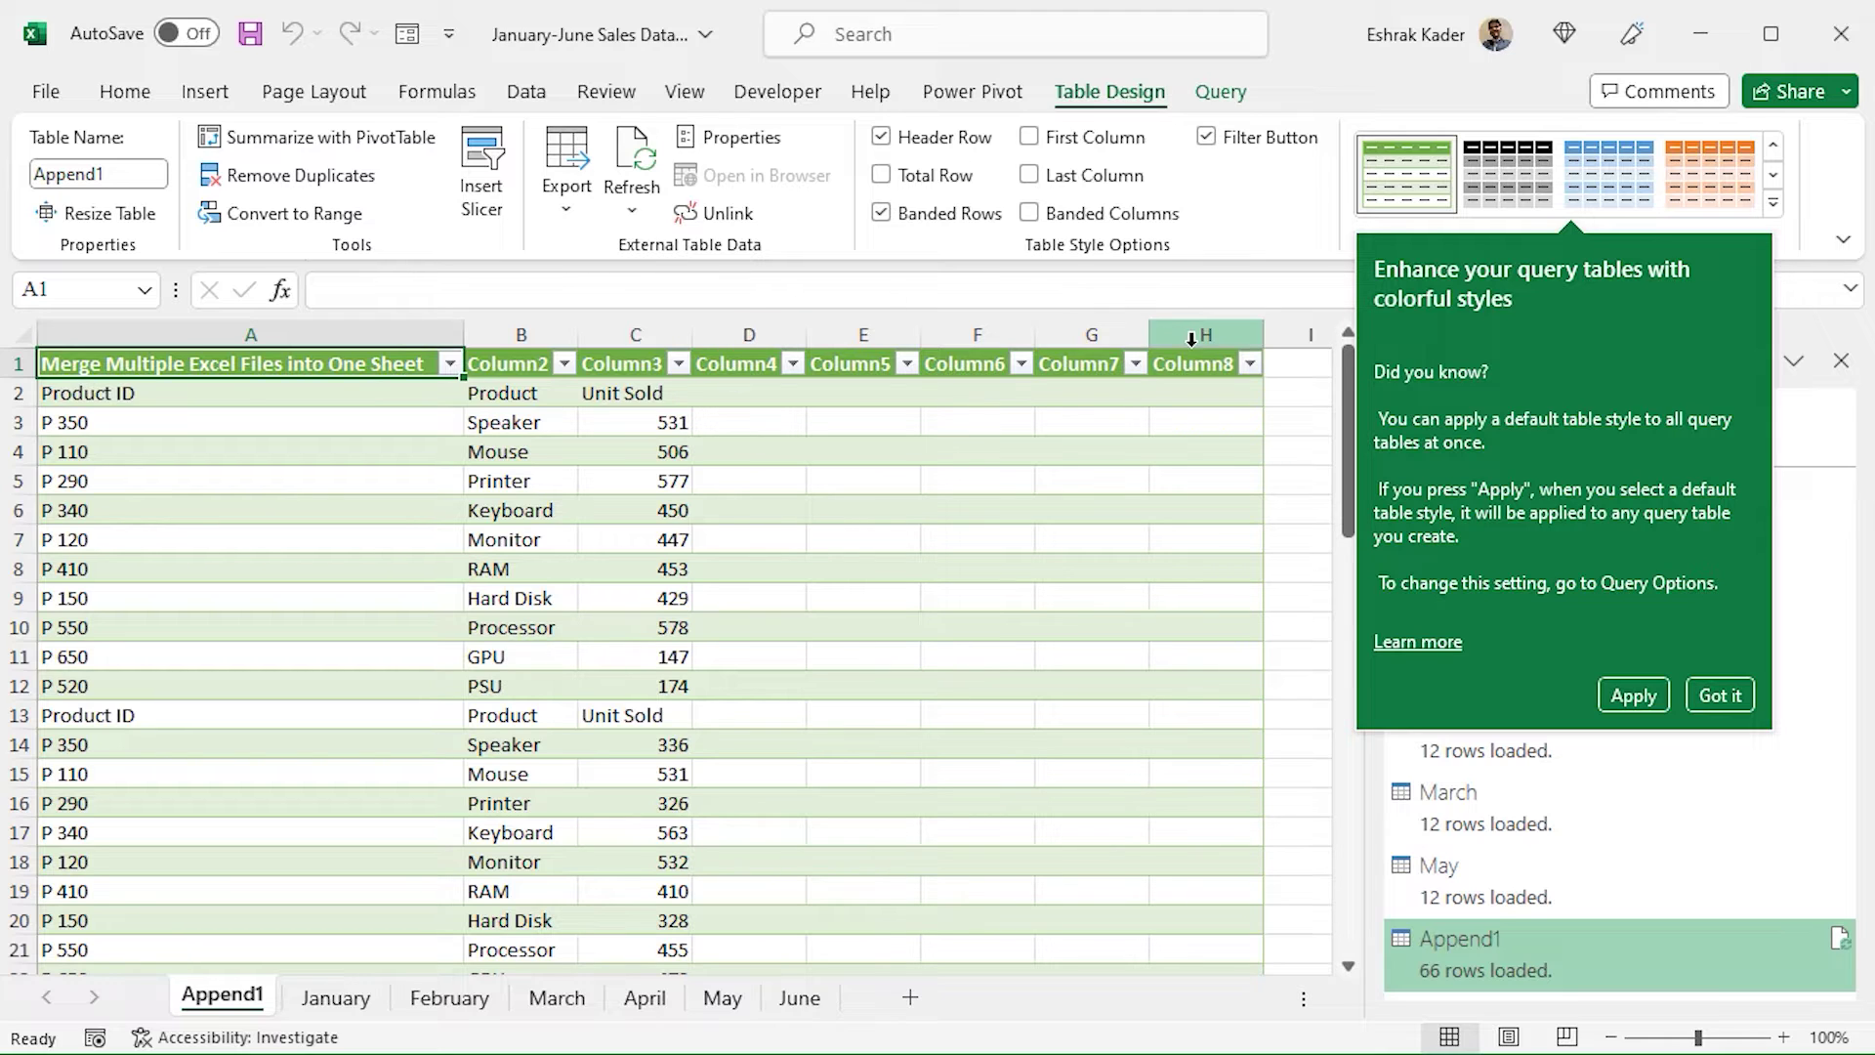
- Delete the empty columns D through H, Column4 to Column8, from the Append1 sheet
left_click(743, 335)
key("shift")
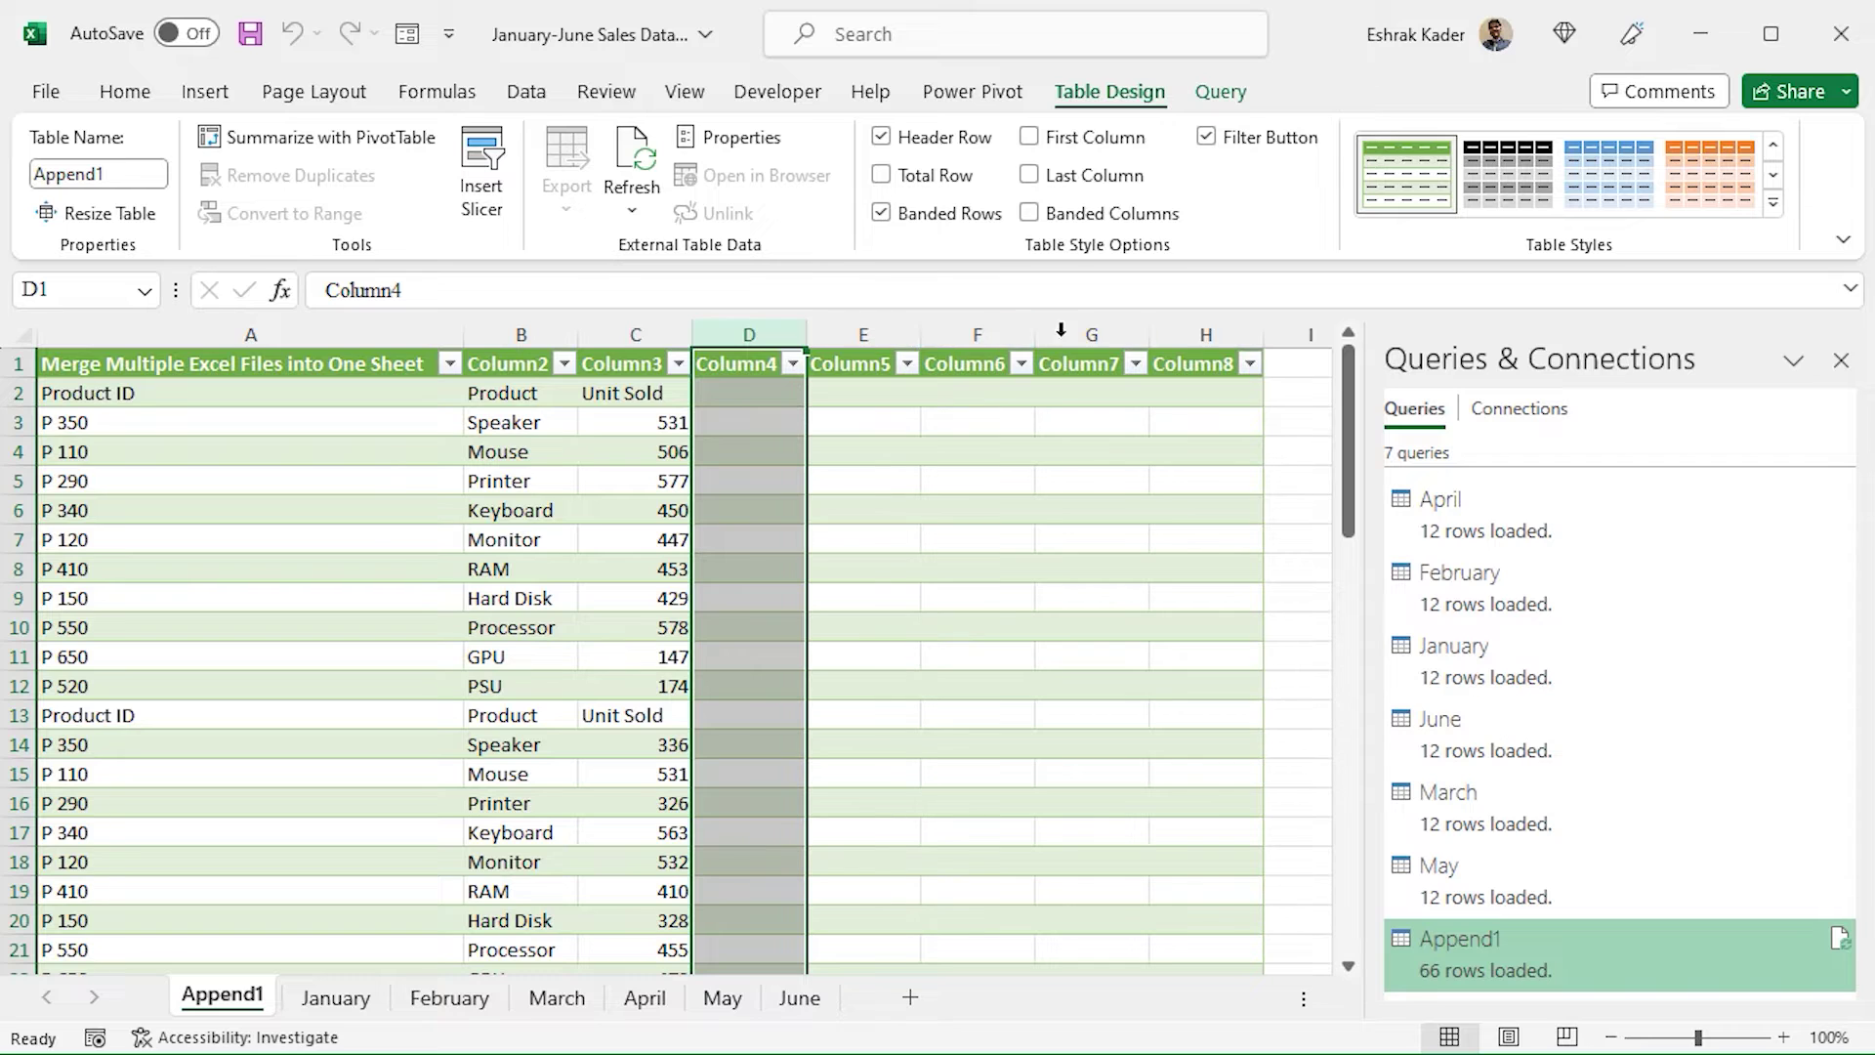
left_click(1211, 333, "shift")
right_click(1211, 335)
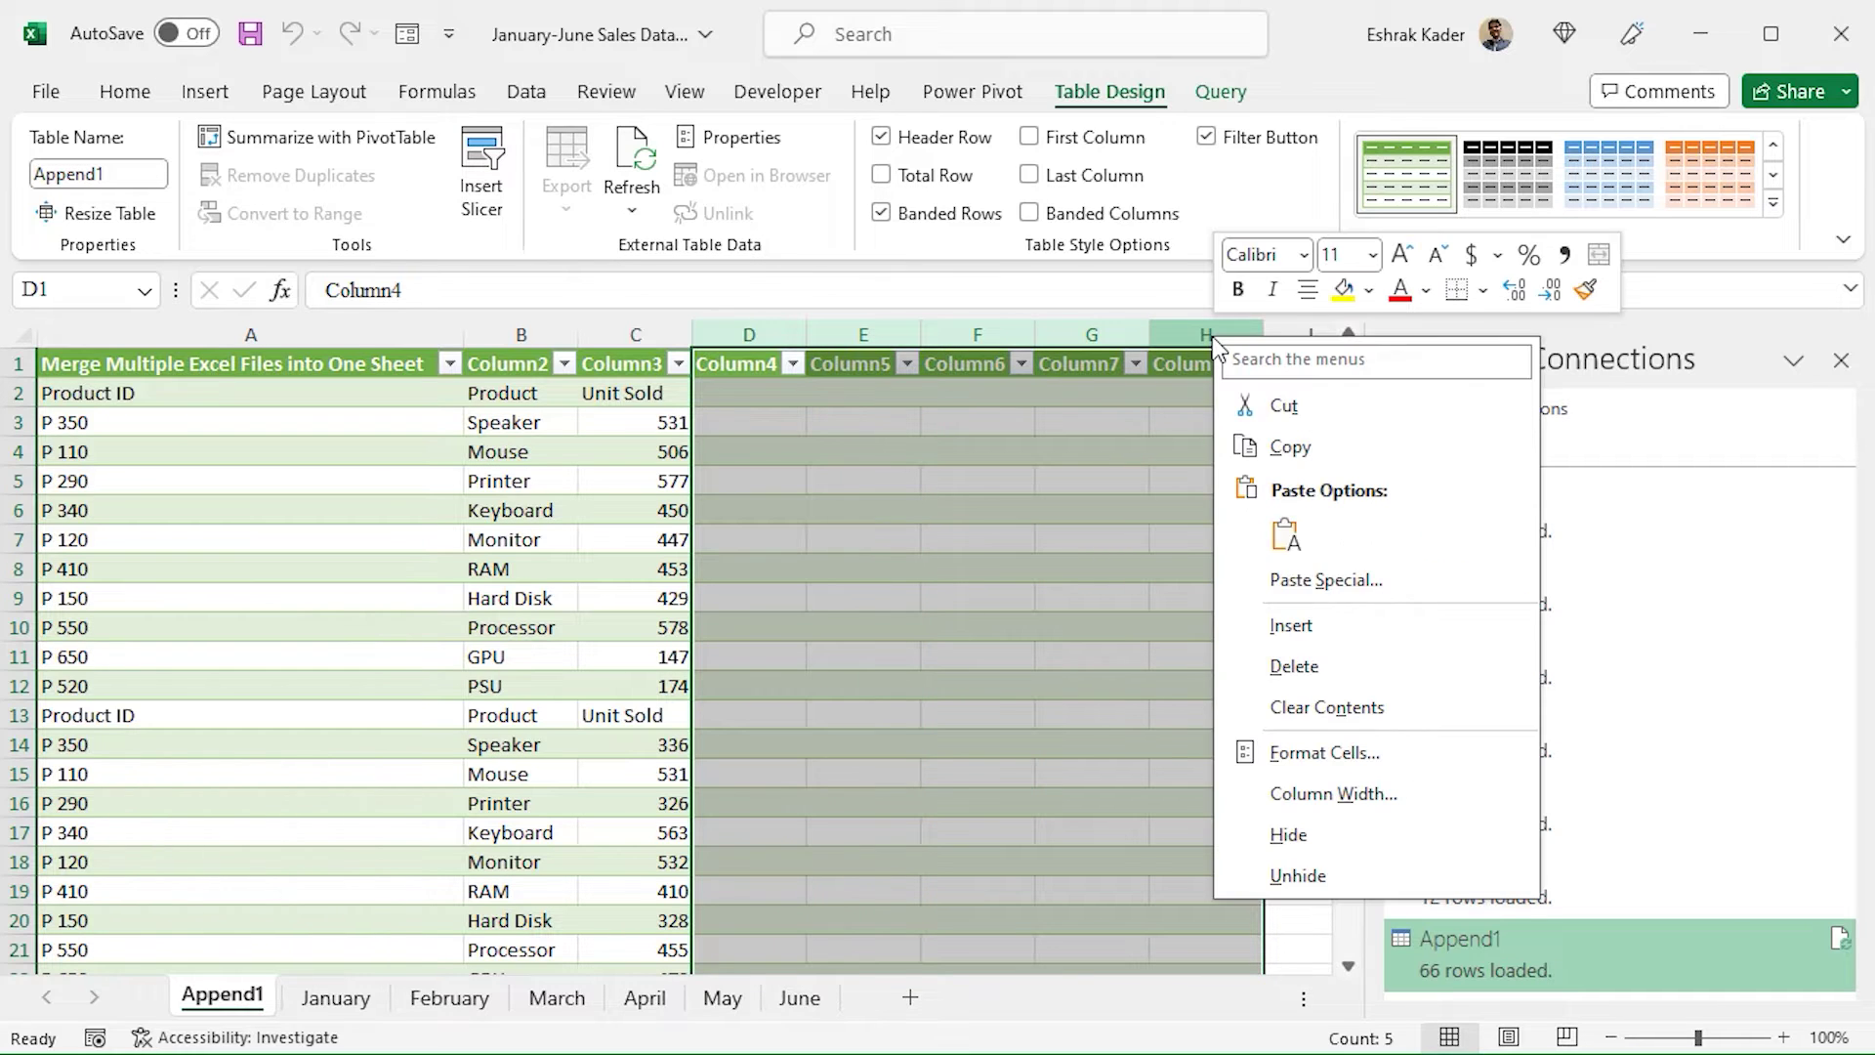
left_click(1326, 664)
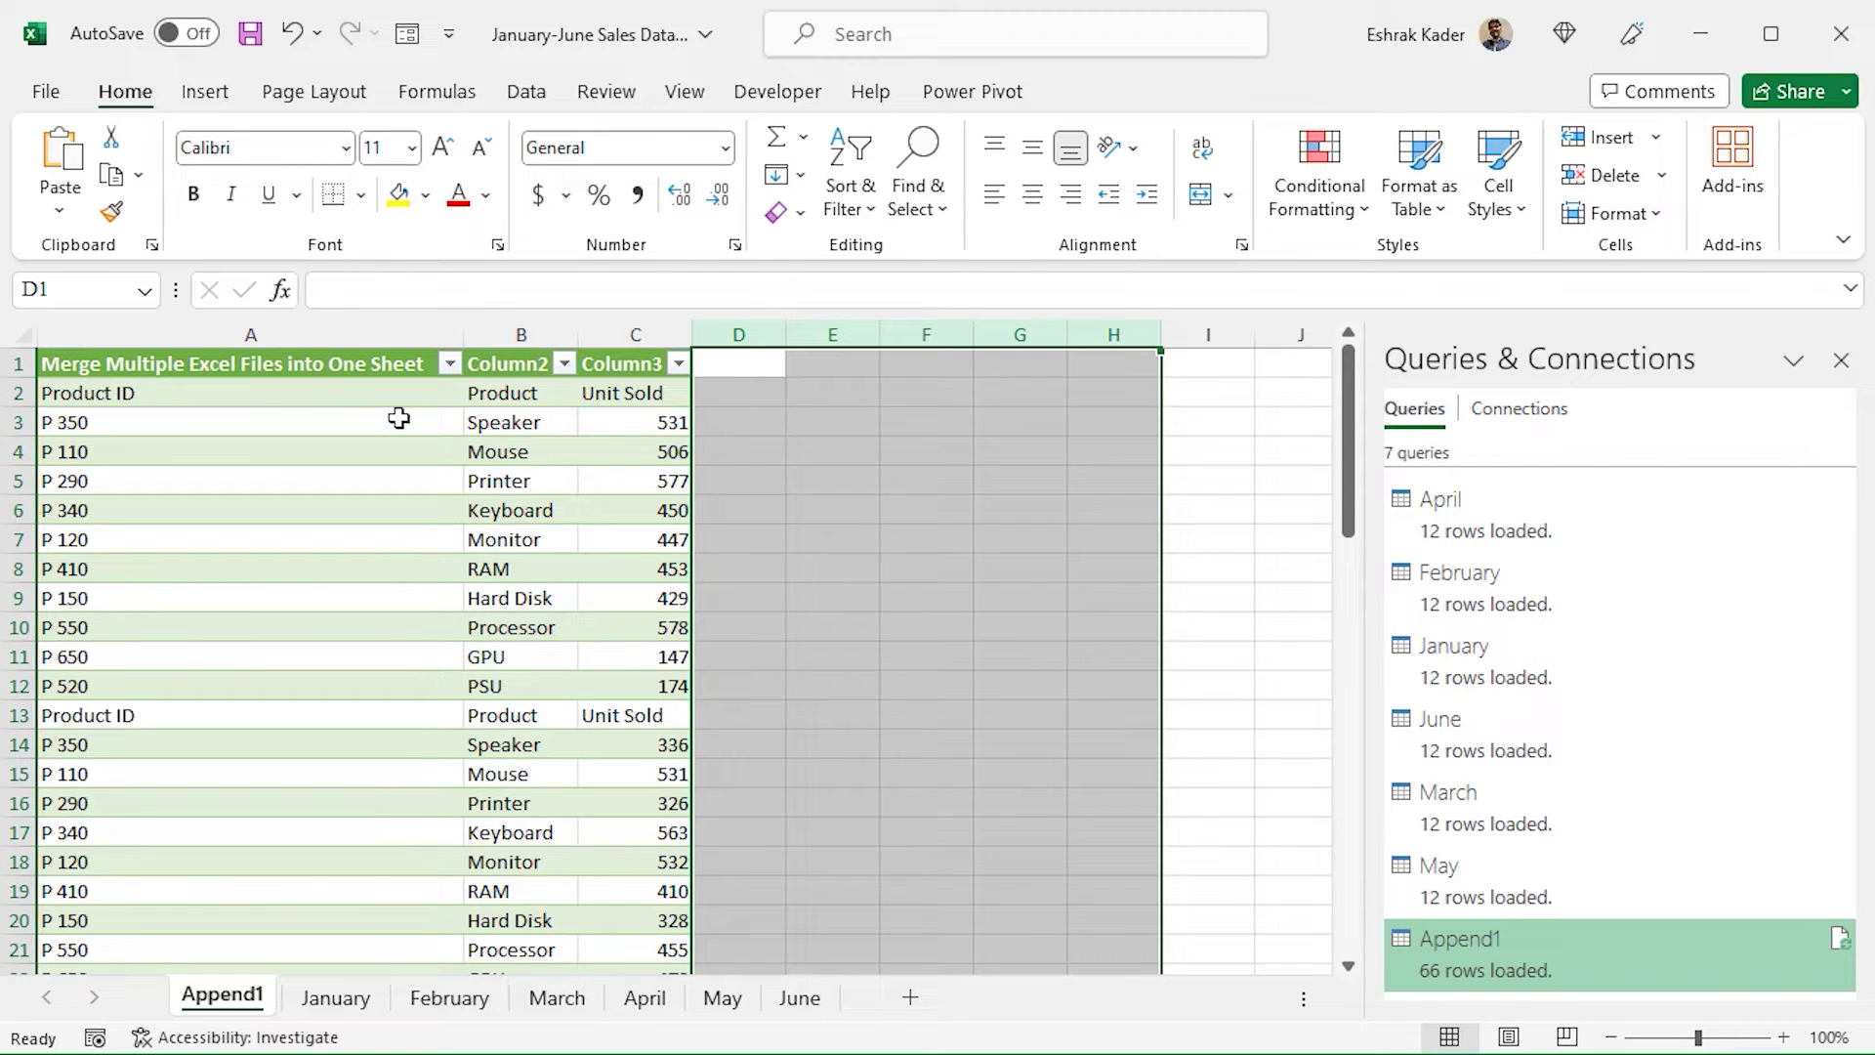
- Rename the merged table's three headers as Product ID, Product and Unit Sold
left_click(311, 360)
type("Pro")
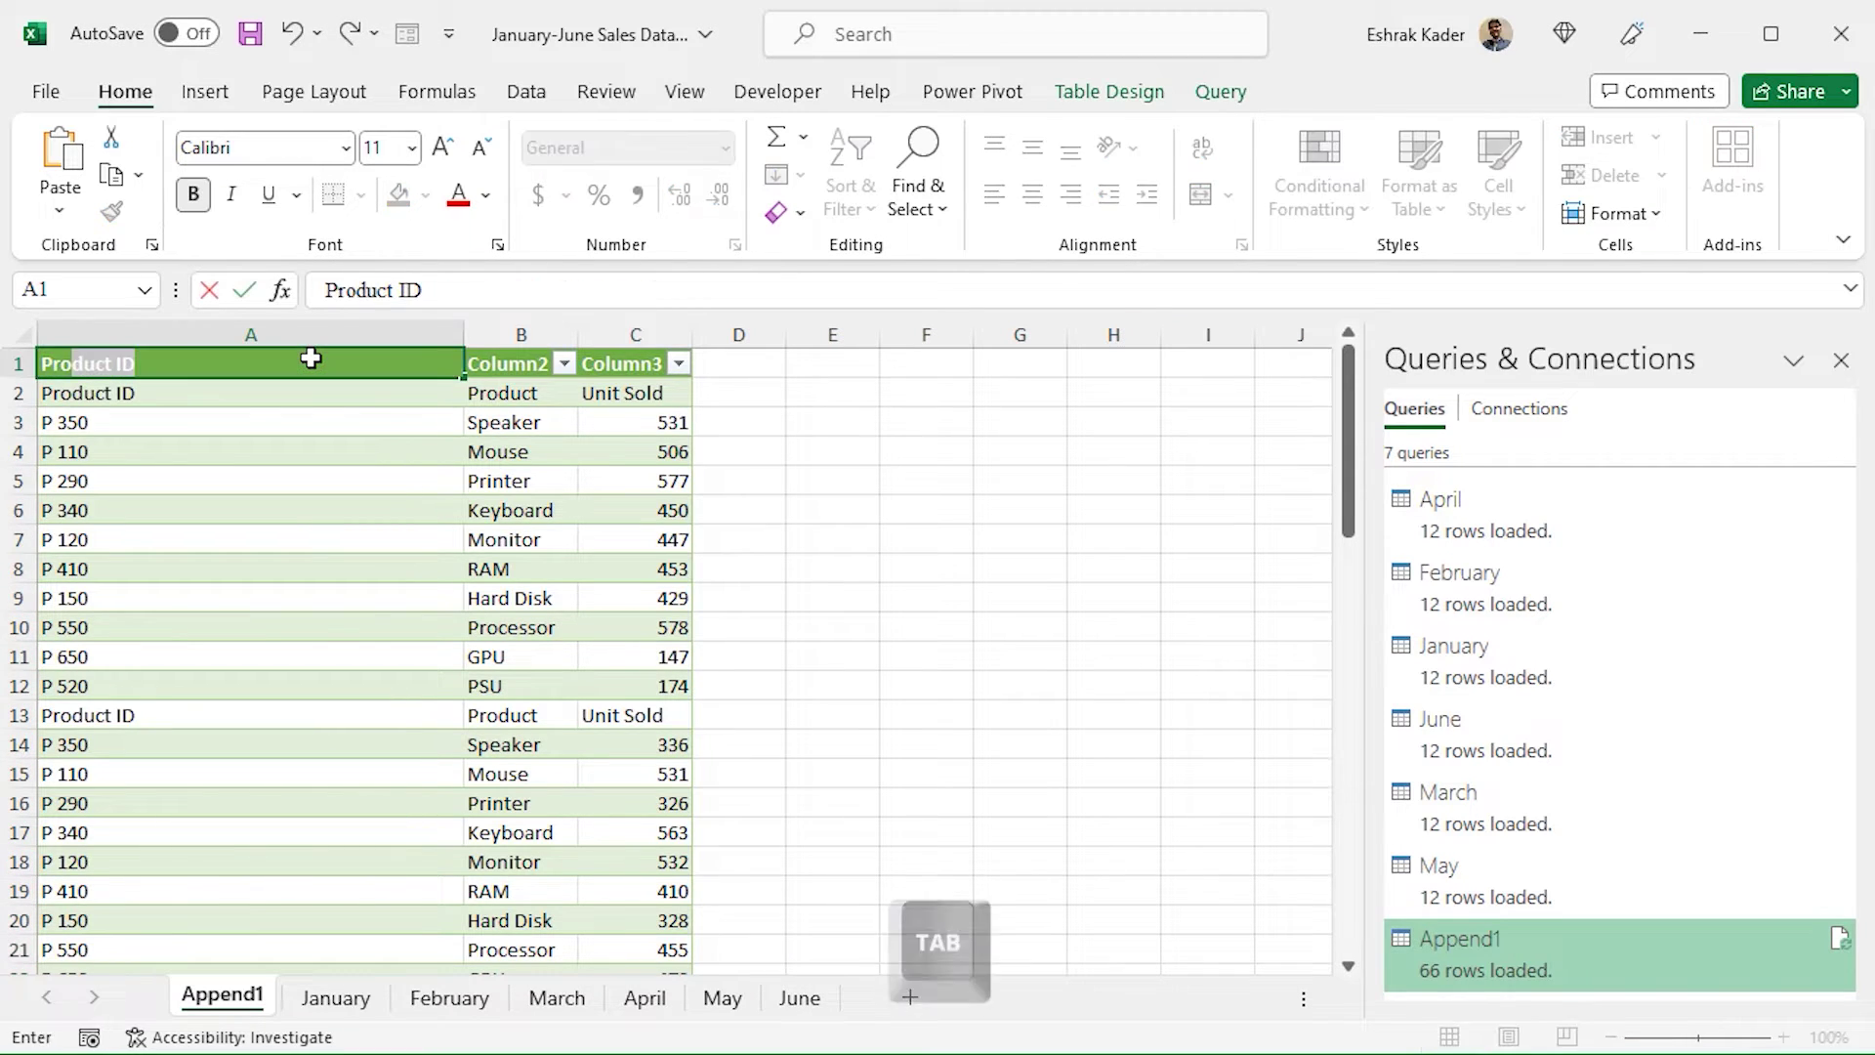
key("Tab")
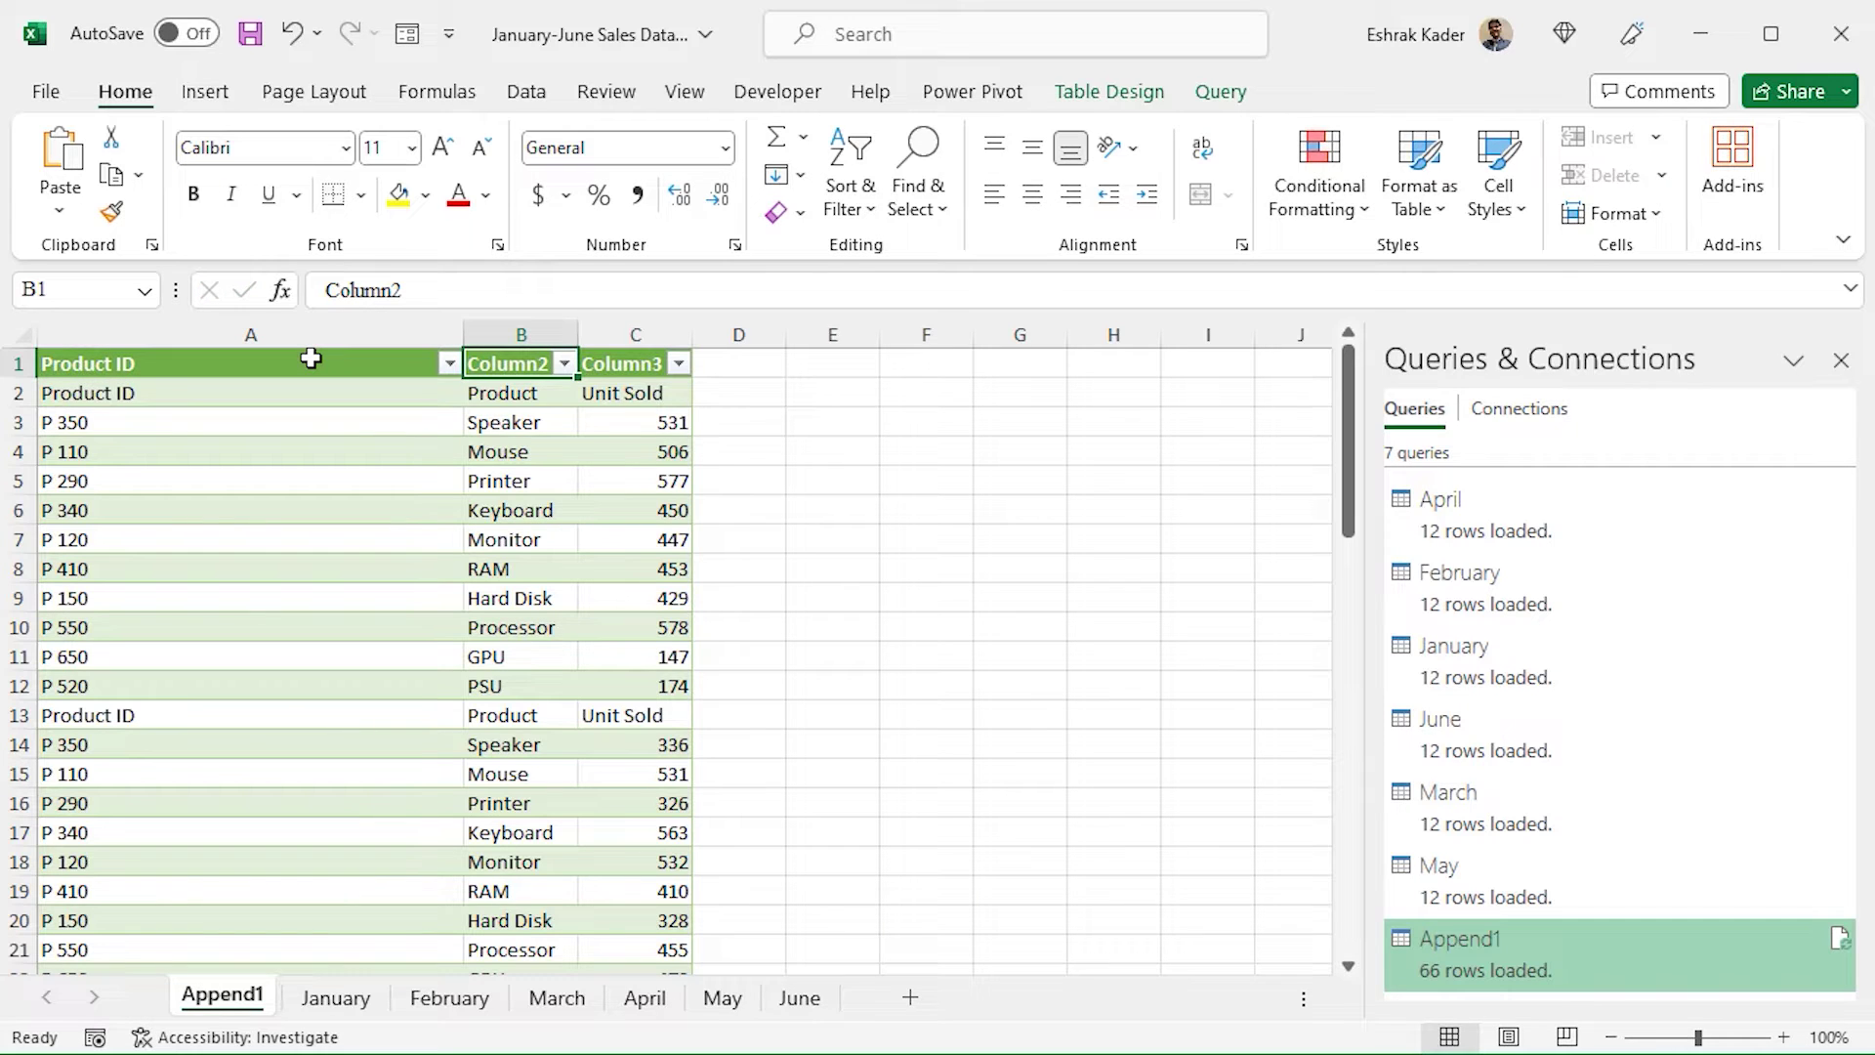
type("Product")
key("Tab")
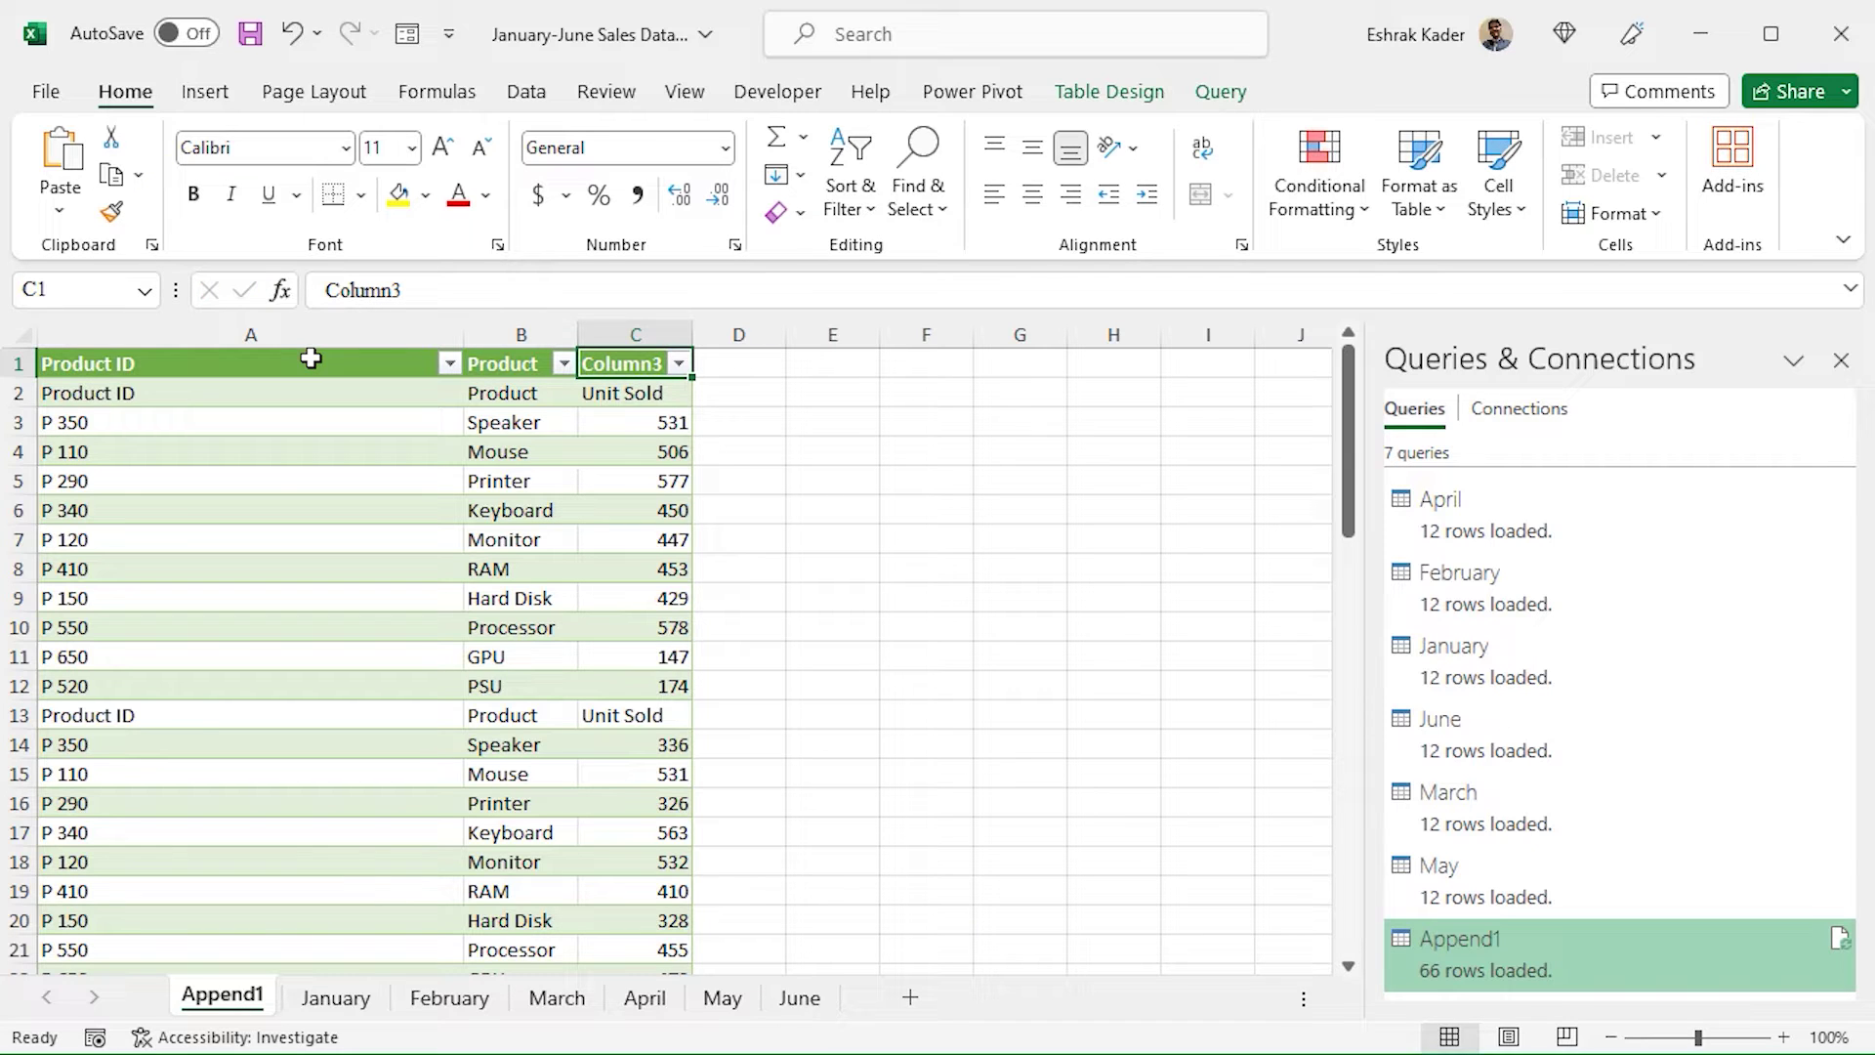
type("Unit Sold")
key("Tab")
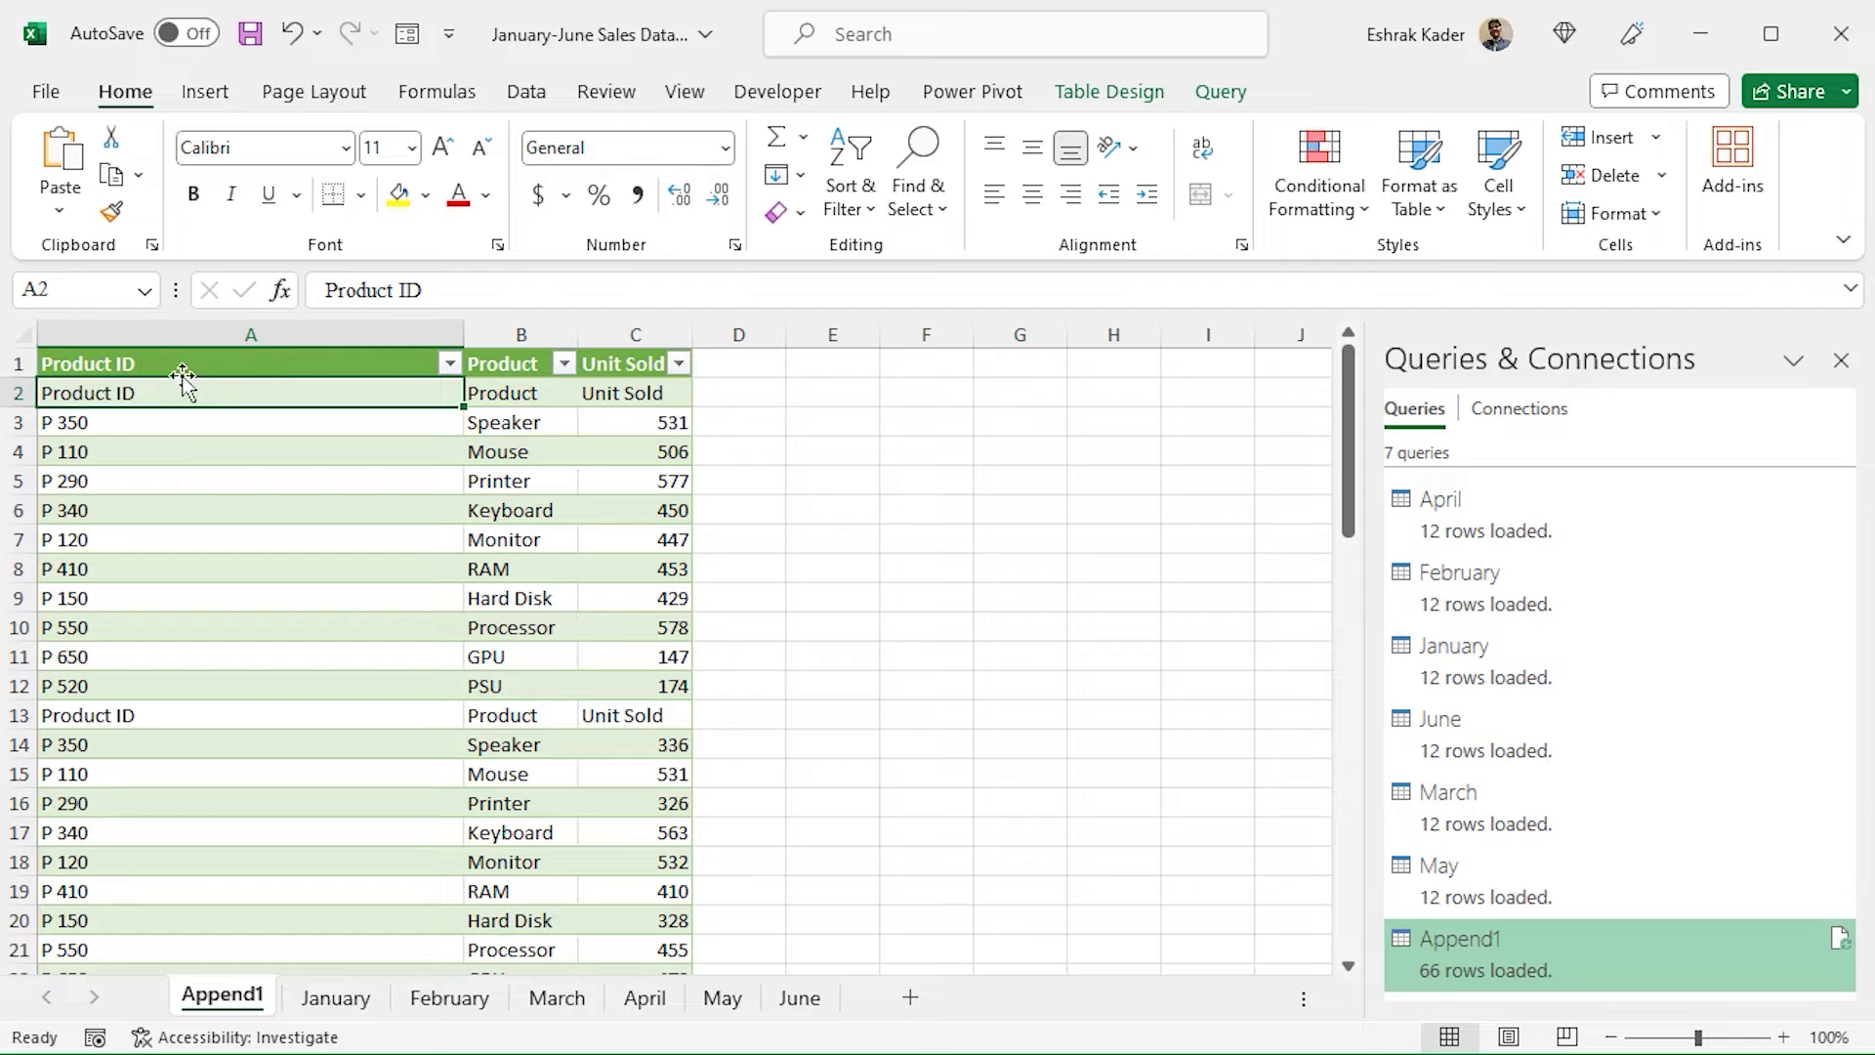
- Delete row 2, the repeated header row directly below the merged table's headers
left_click(14, 392)
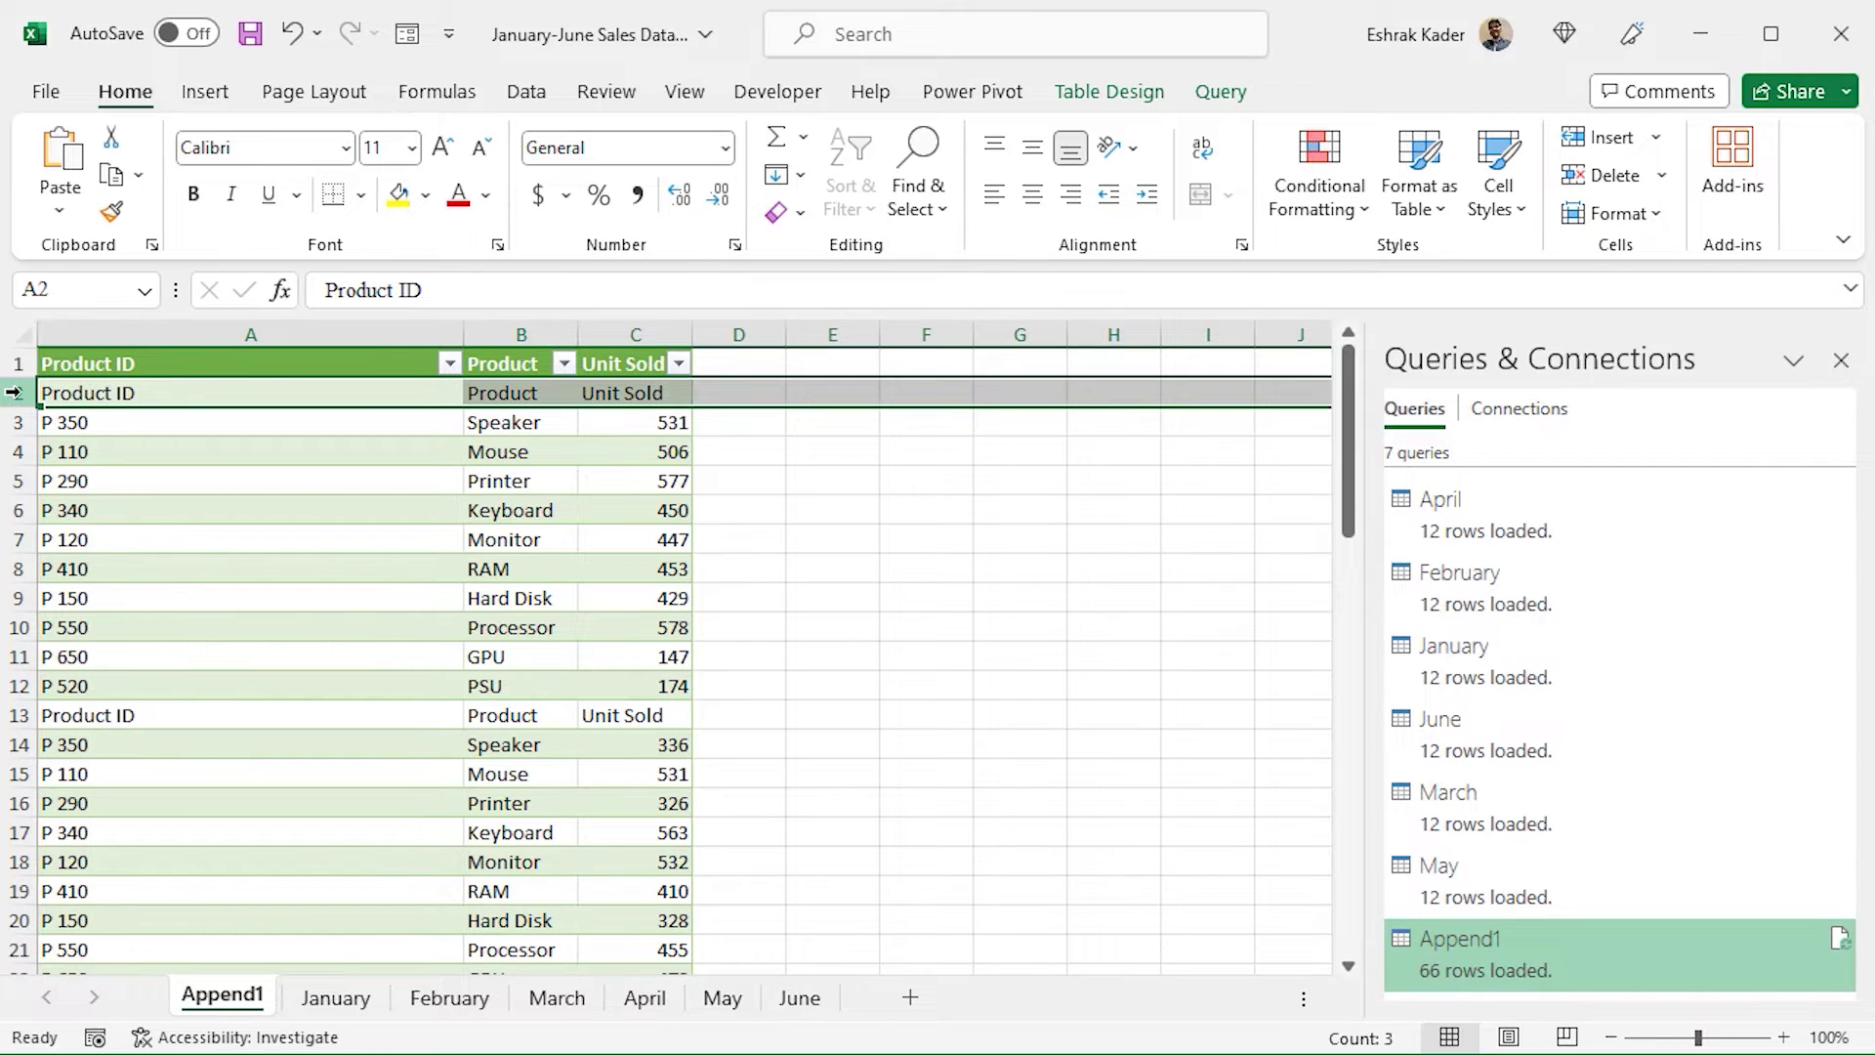
right_click(13, 393)
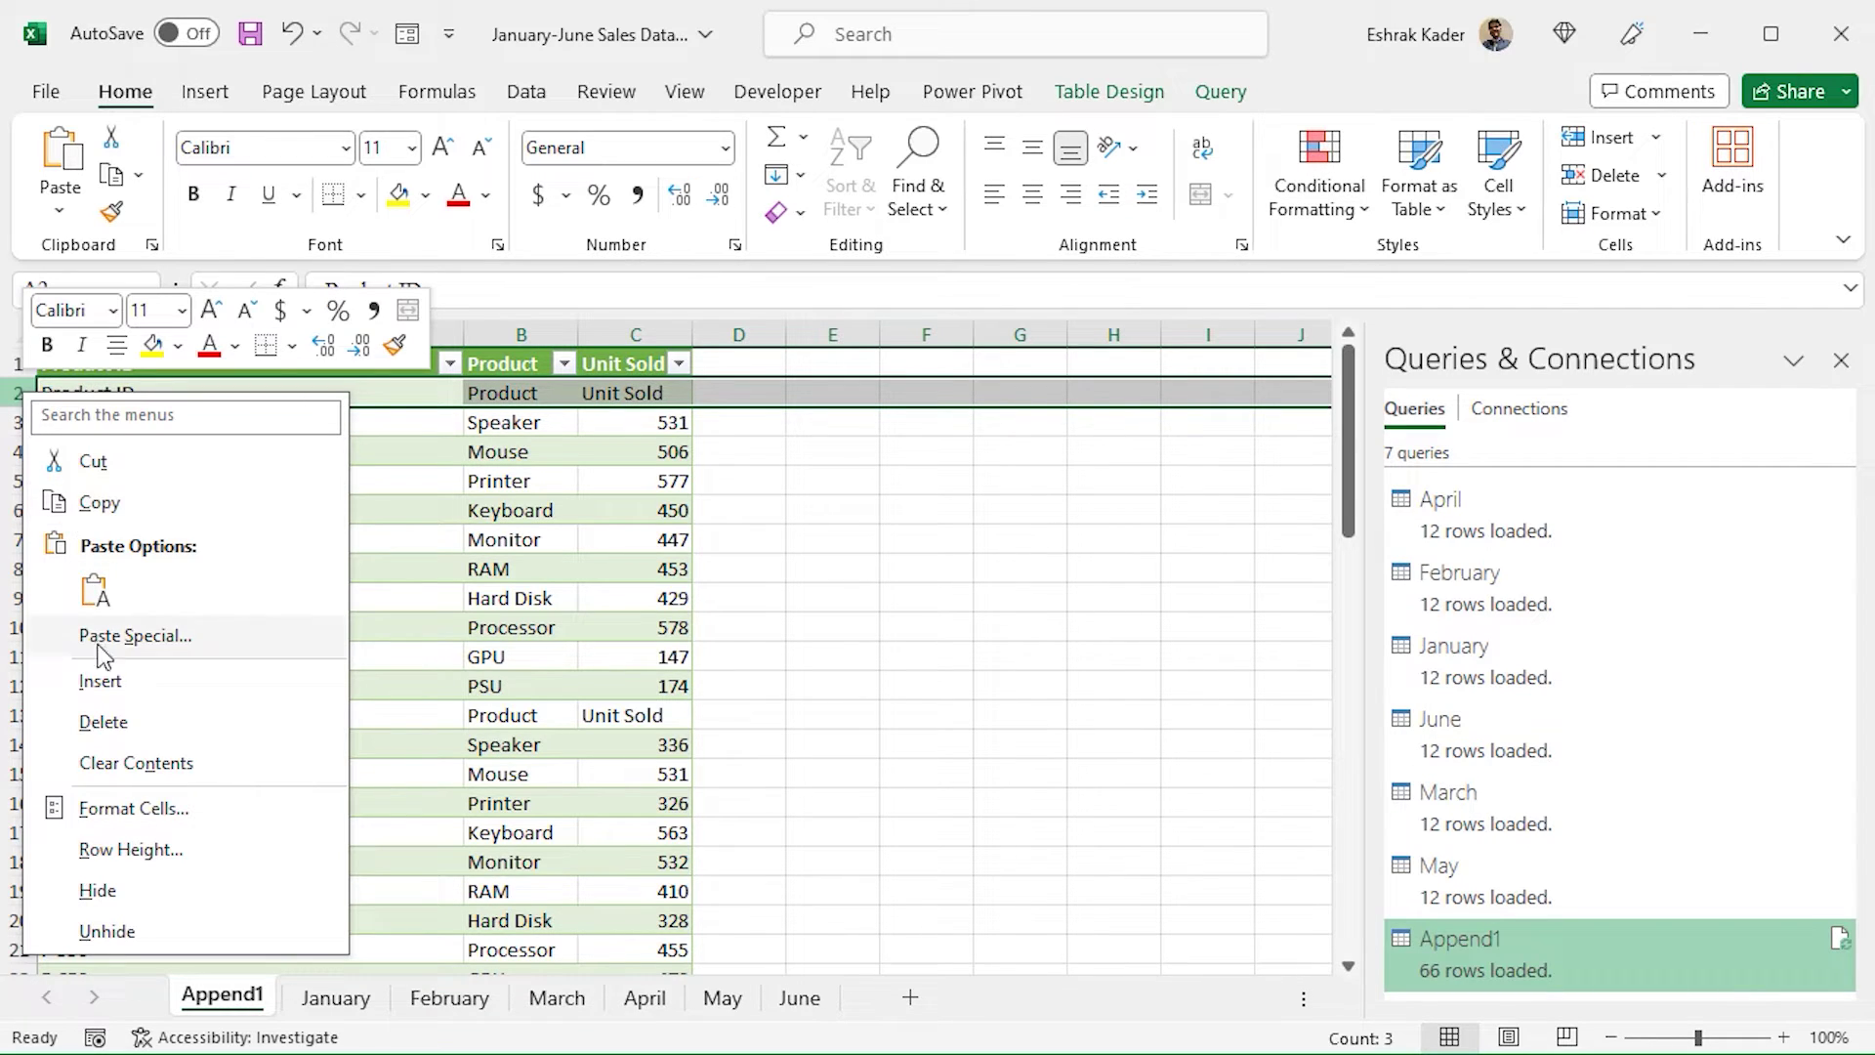
left_click(103, 721)
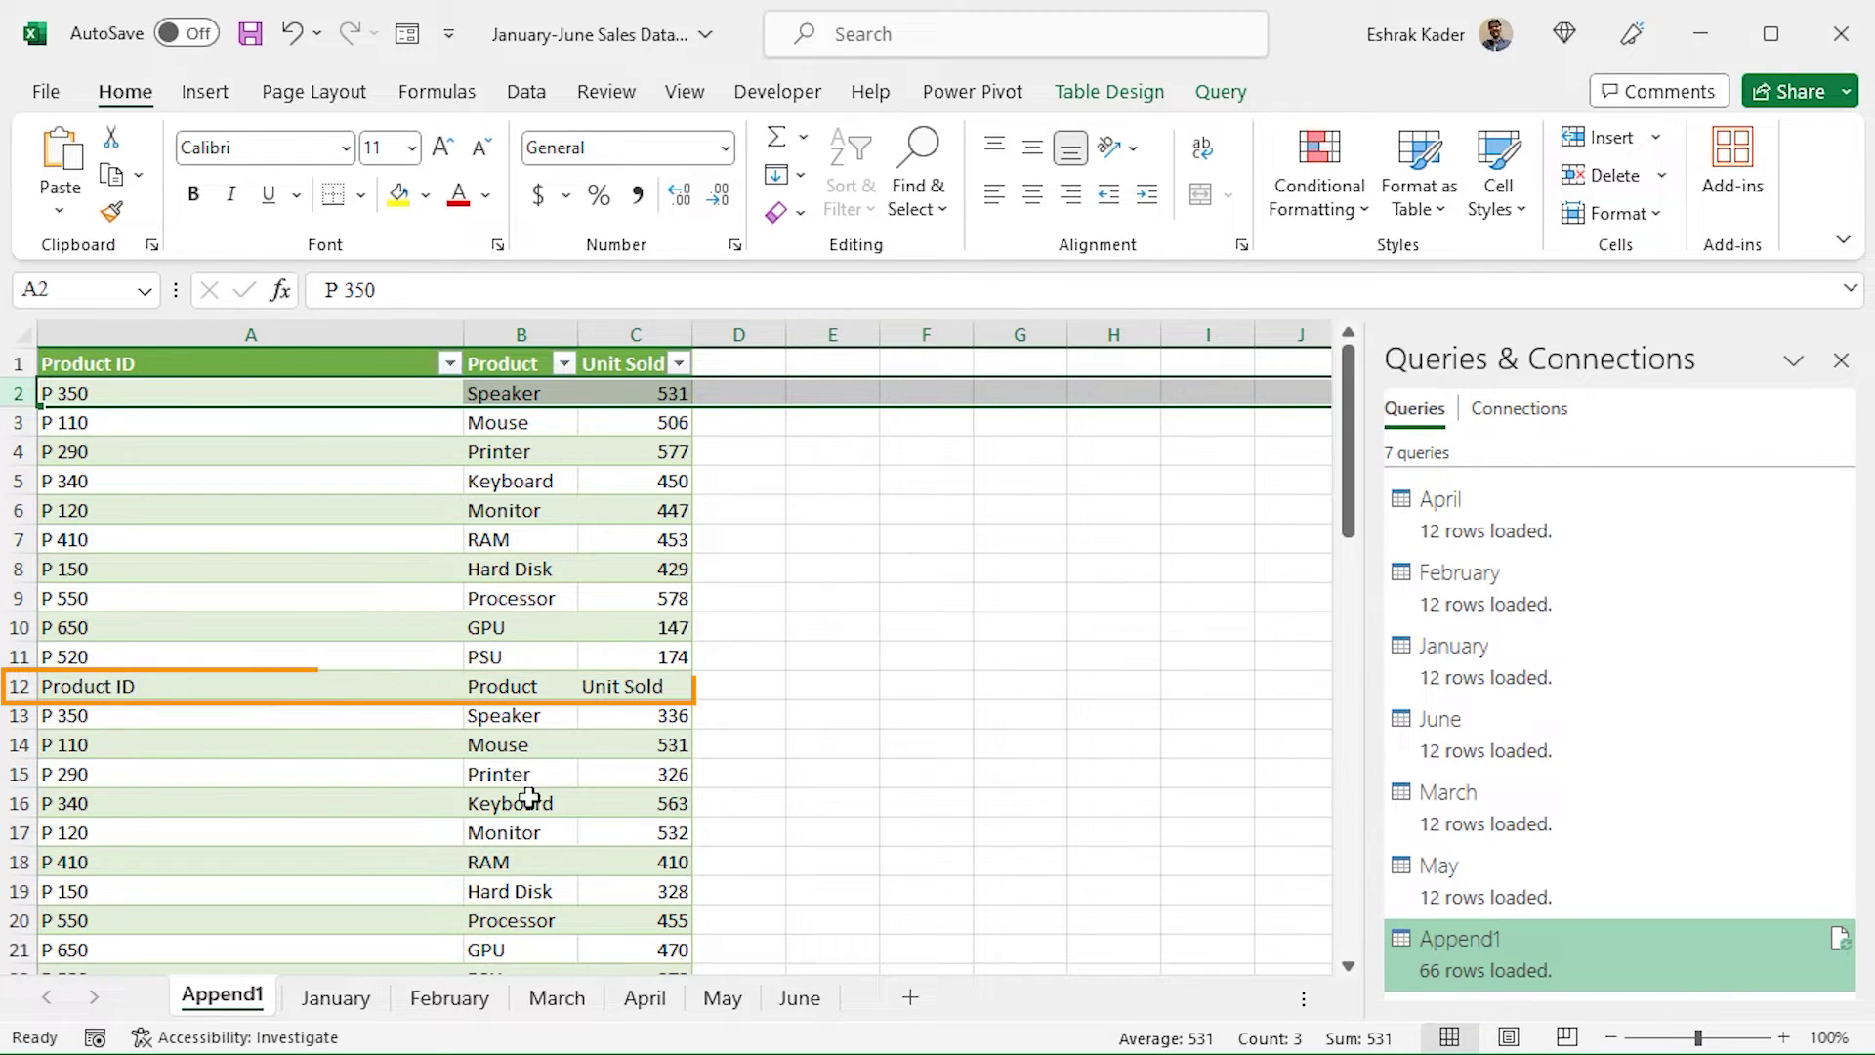
- Check the merged table for repeated header rows and toggle filtering for the header cells A1:C1
scroll(399, 906, "down", 3)
scroll(401, 913, "down", 5)
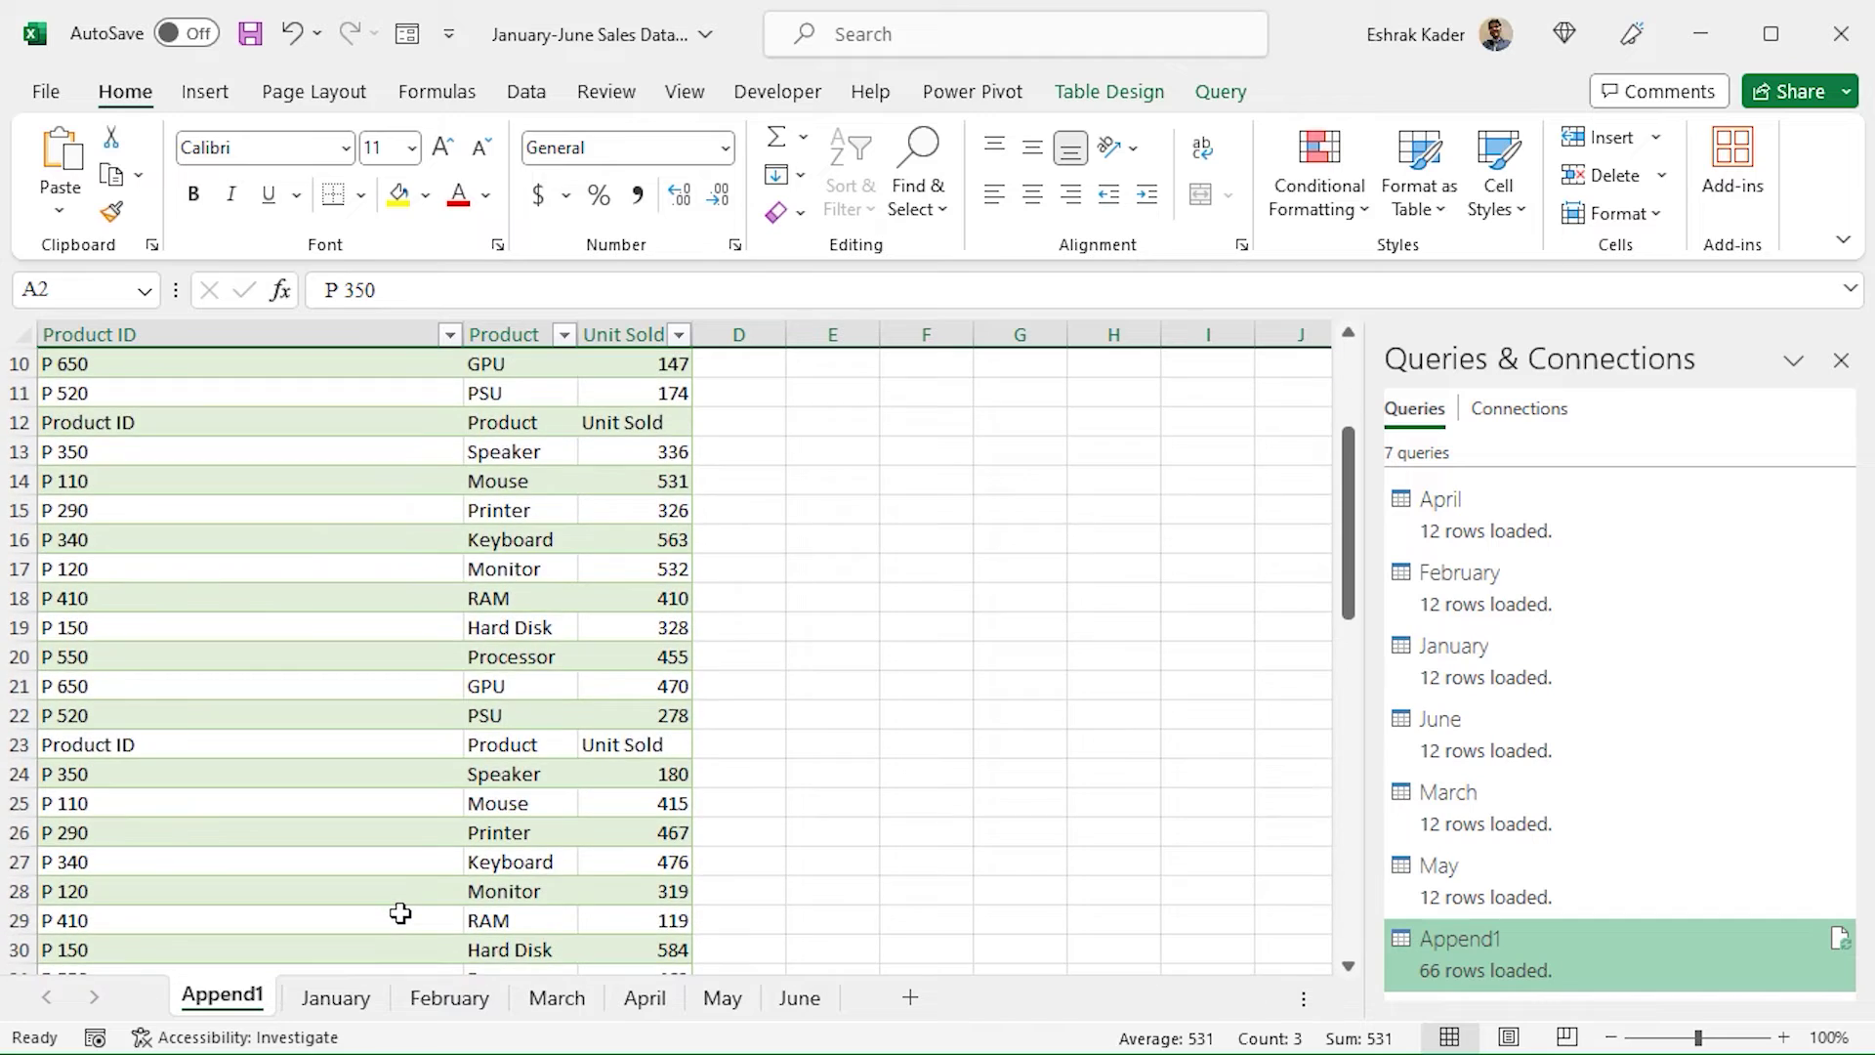
scroll(400, 913, "down", 9)
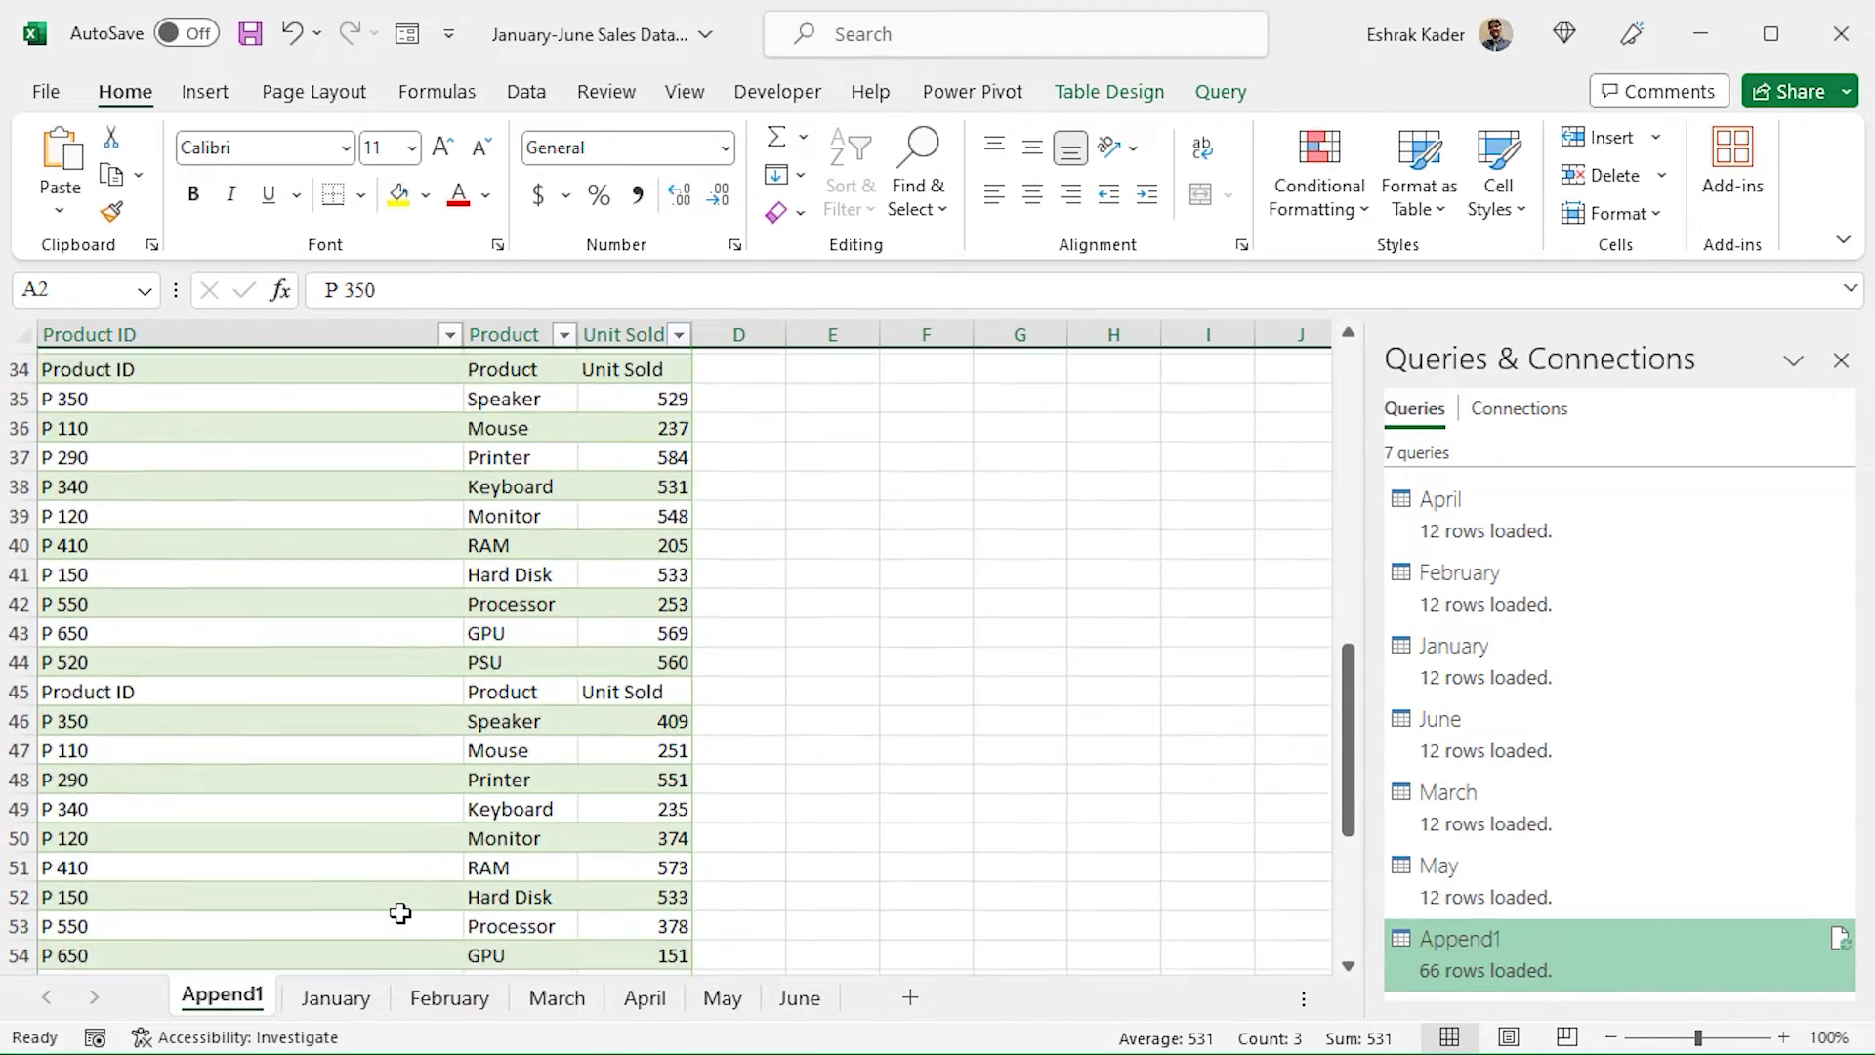
scroll(401, 913, "down", 1)
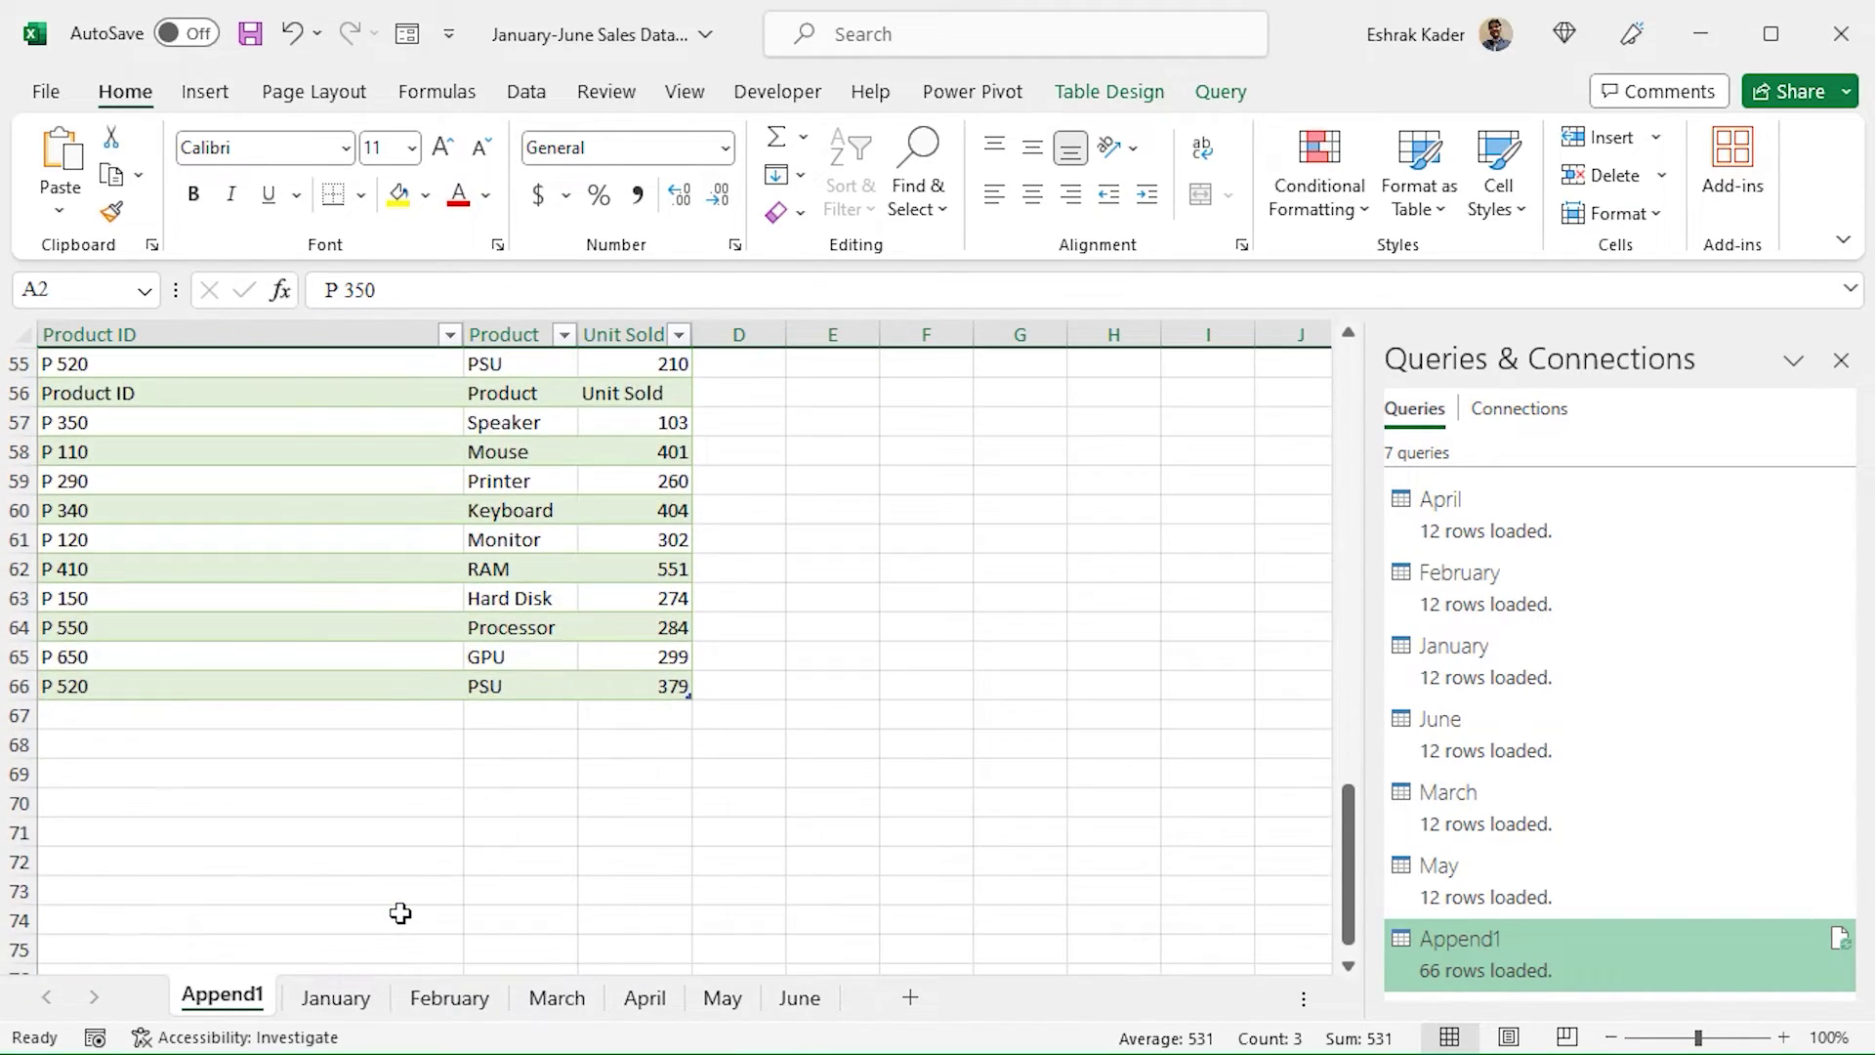
scroll(400, 913, "up", 11)
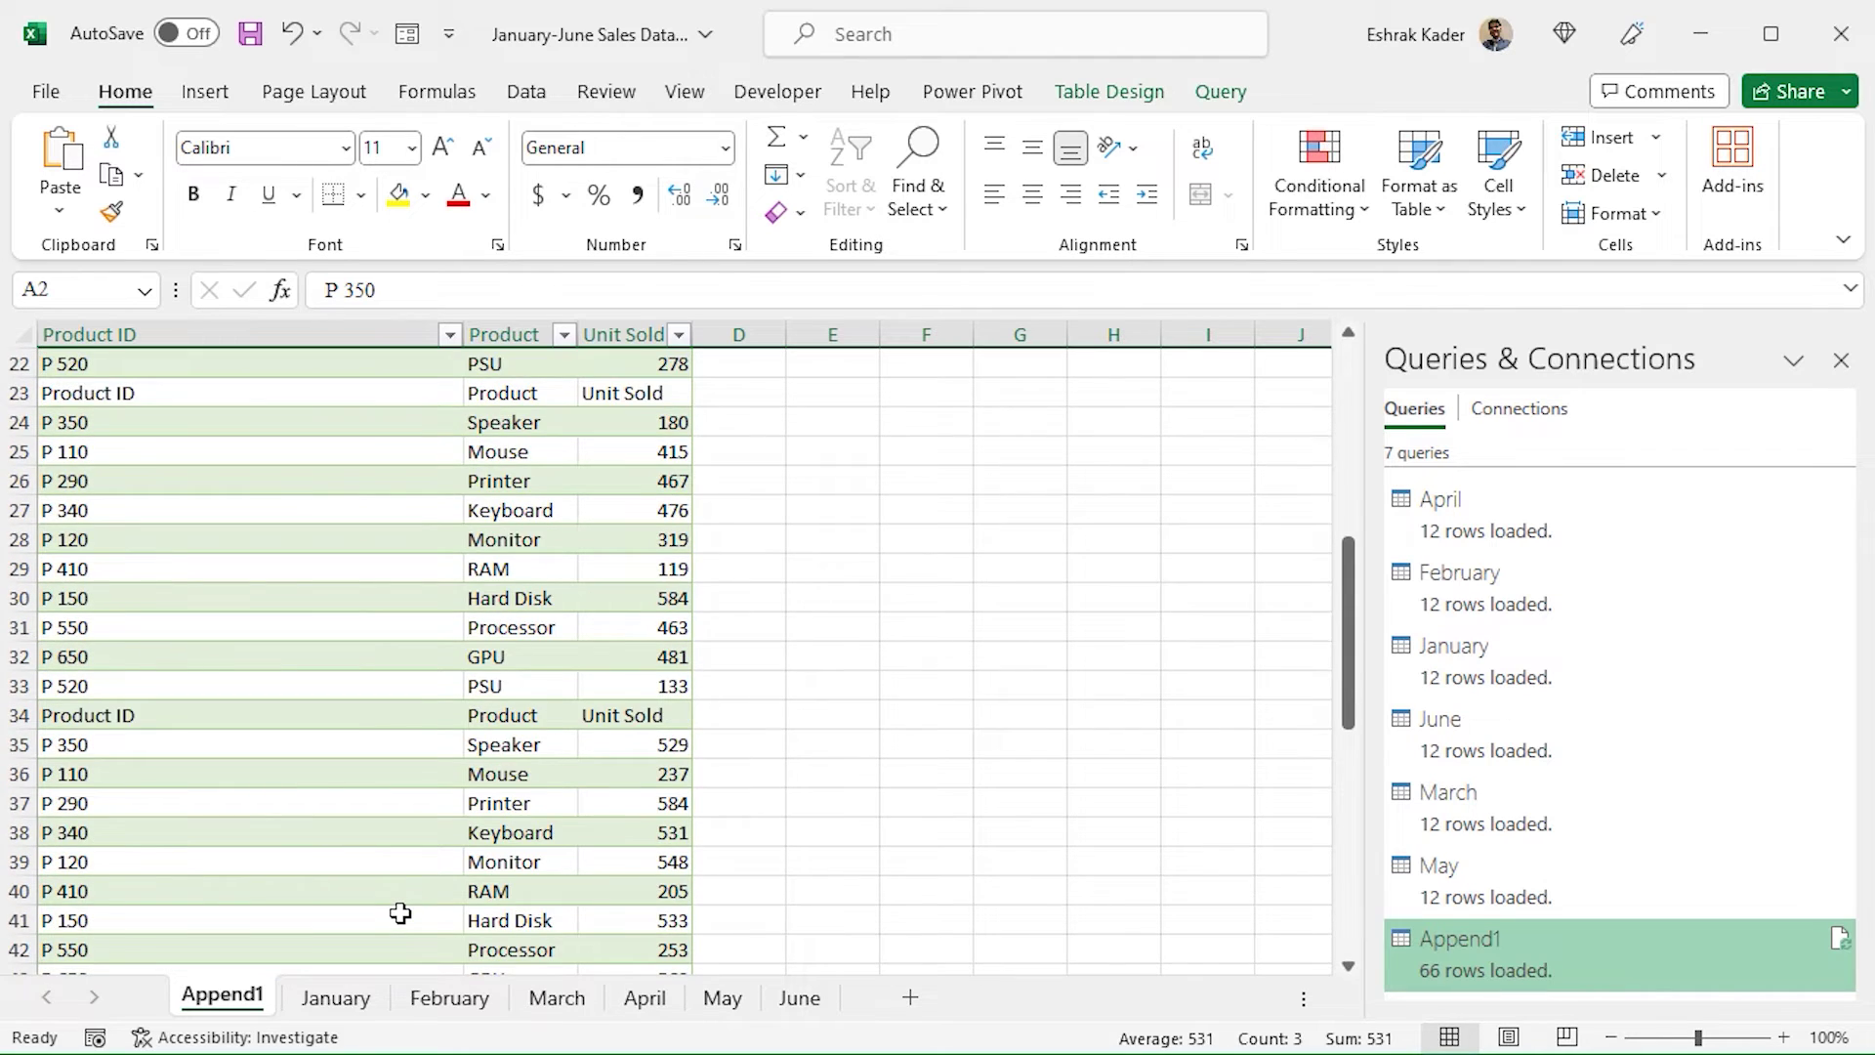
scroll(400, 913, "up", 7)
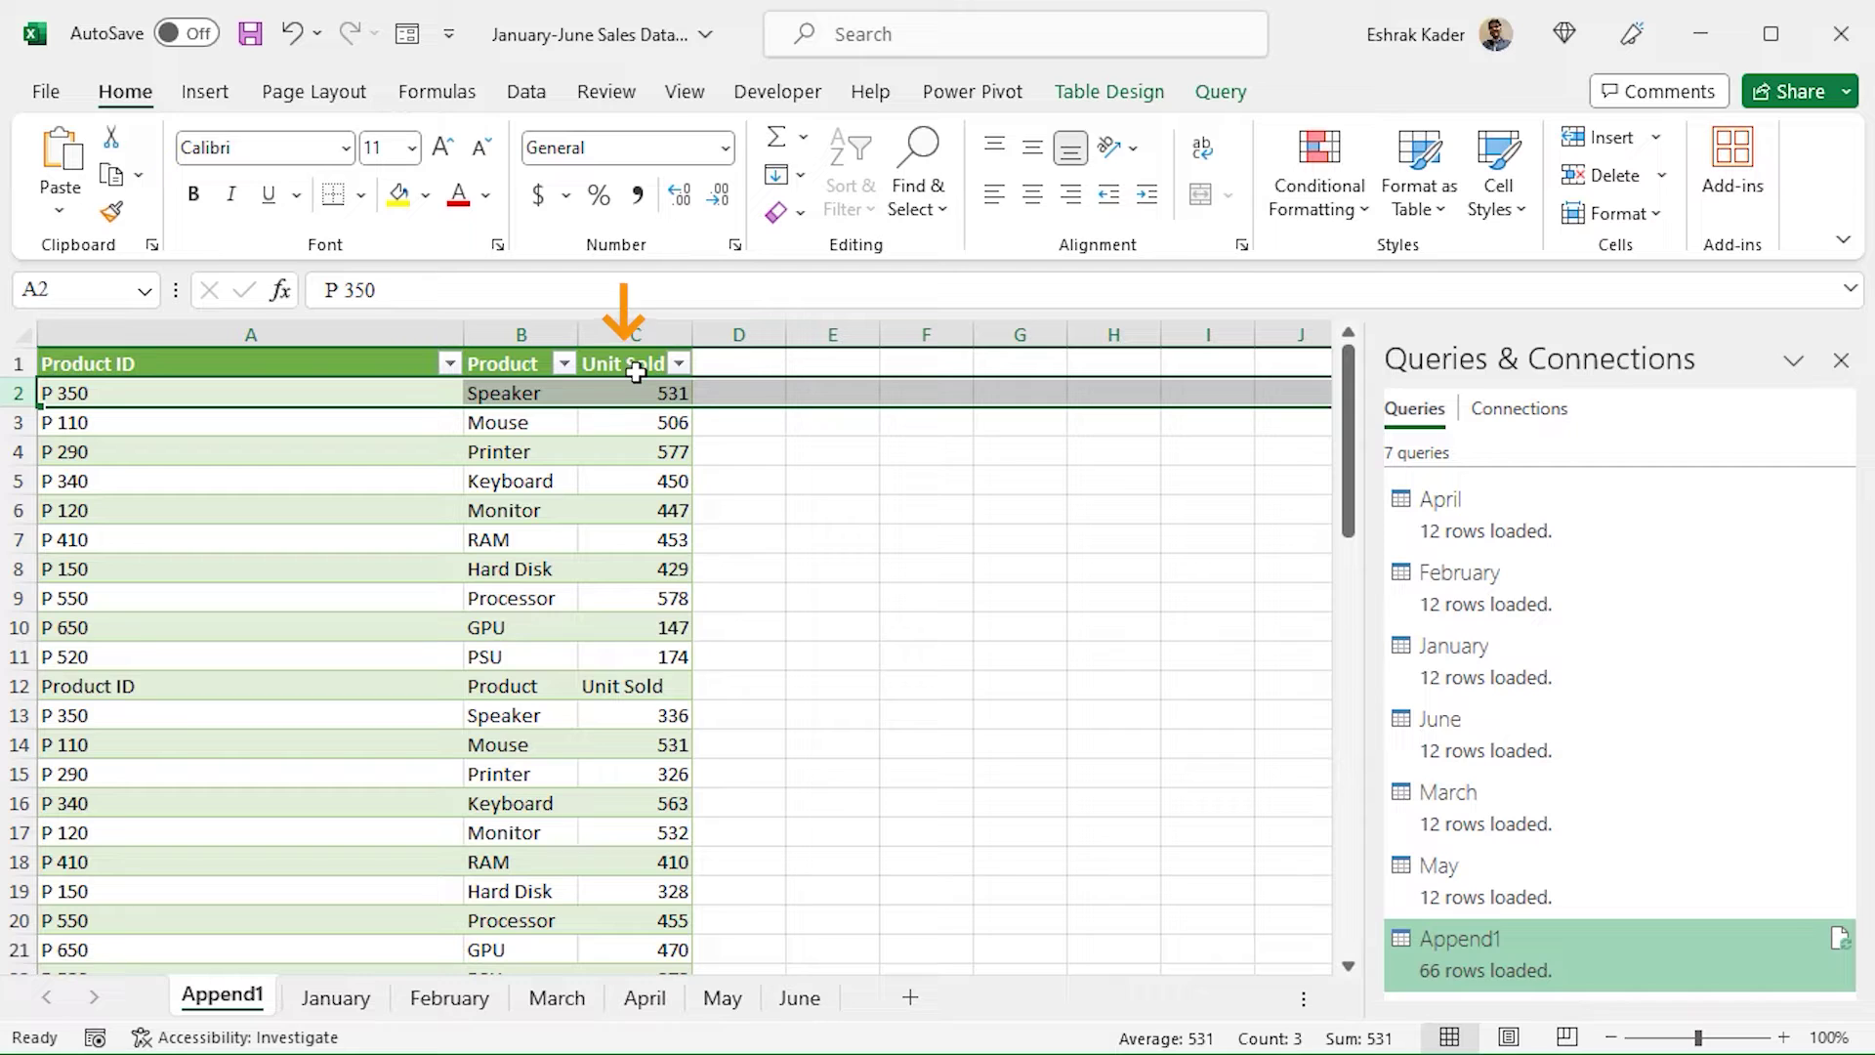
left_click(292, 368)
left_click_drag(292, 368, 635, 363)
left_click(528, 93)
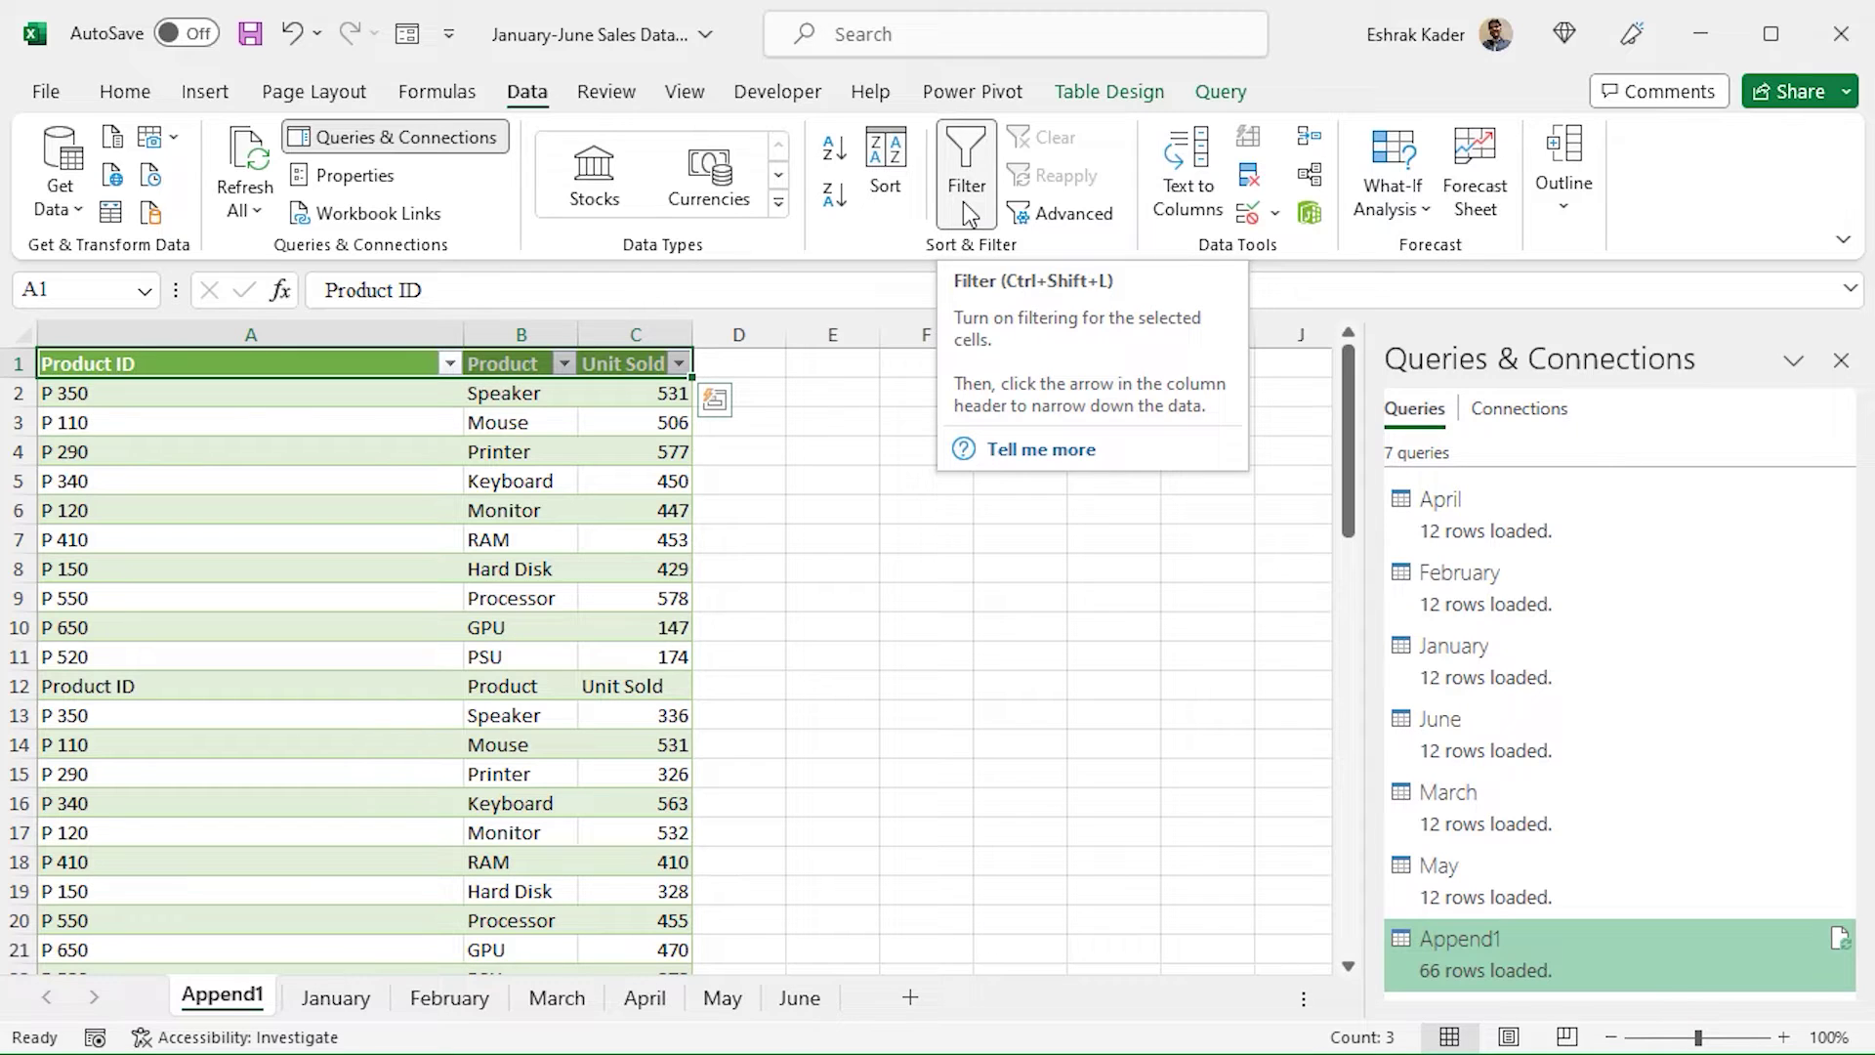
left_click(969, 213)
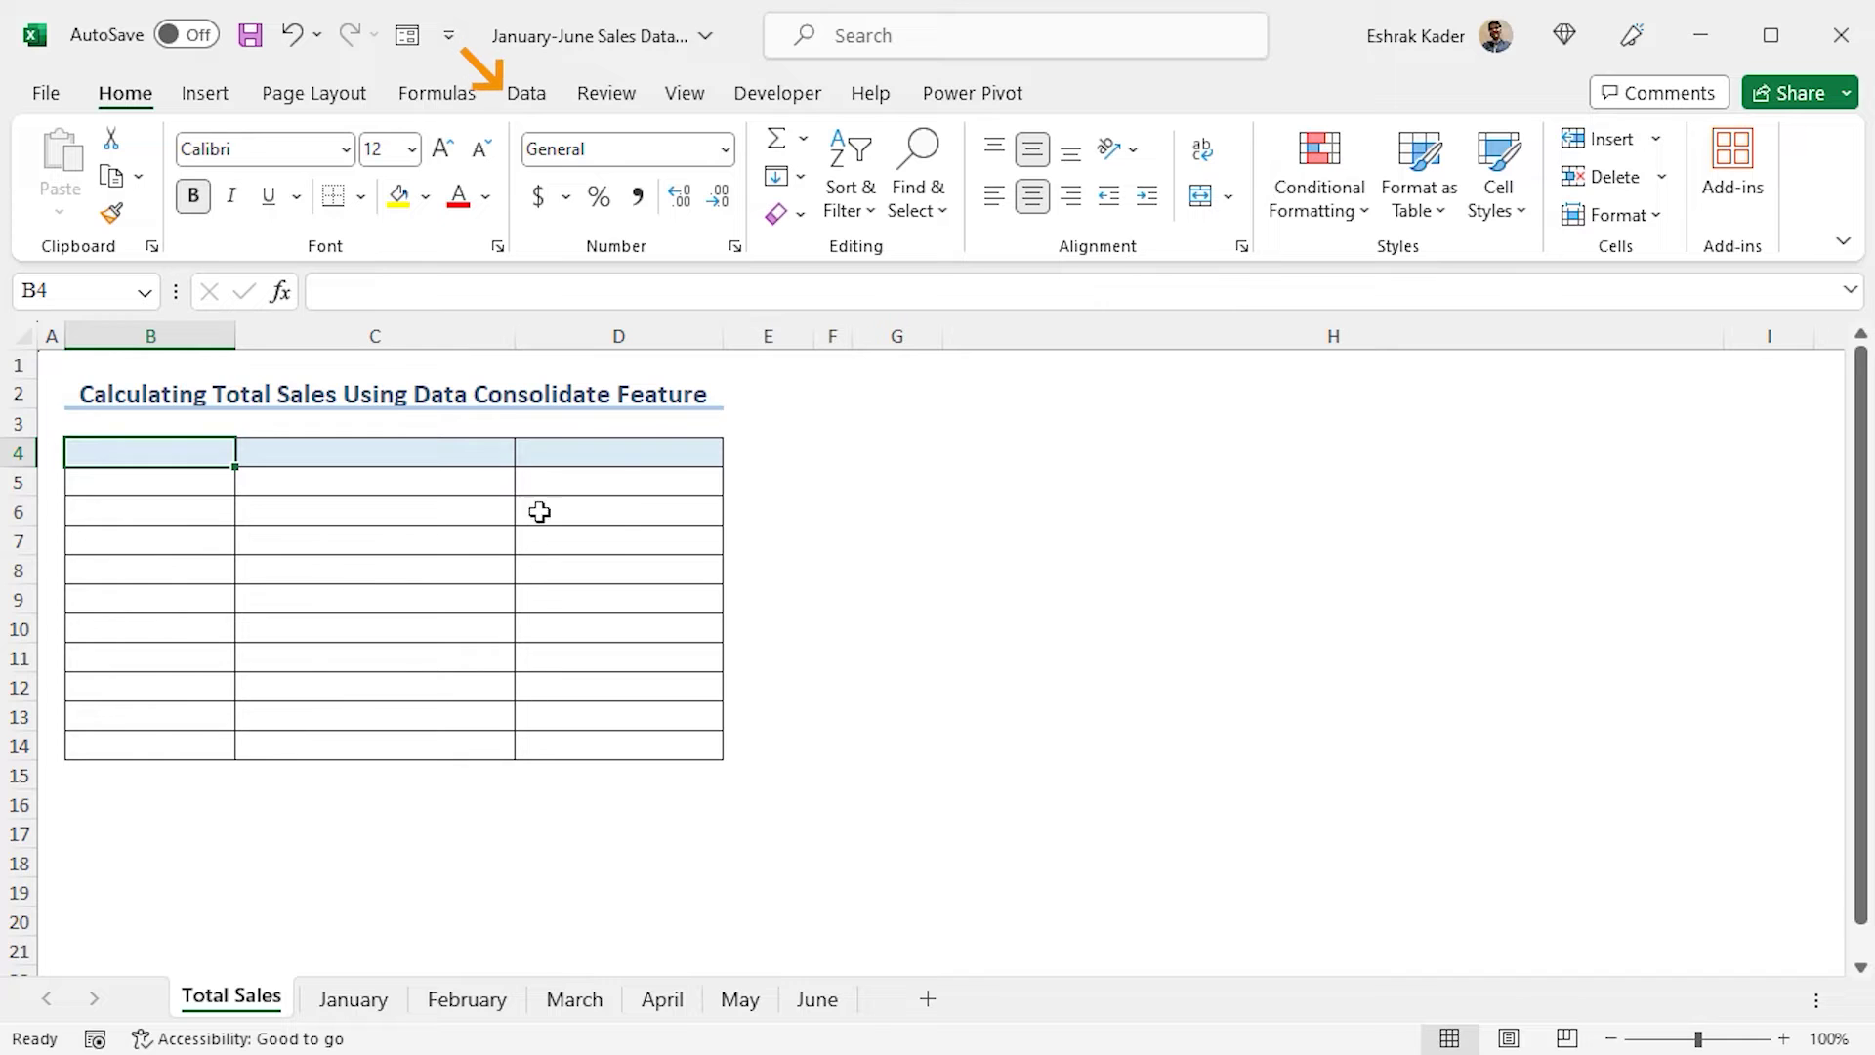
- Start a Sum consolidation at B4 of the Total Sales sheet and add January!$B$4:$D$14 as its first reference
left_click(528, 95)
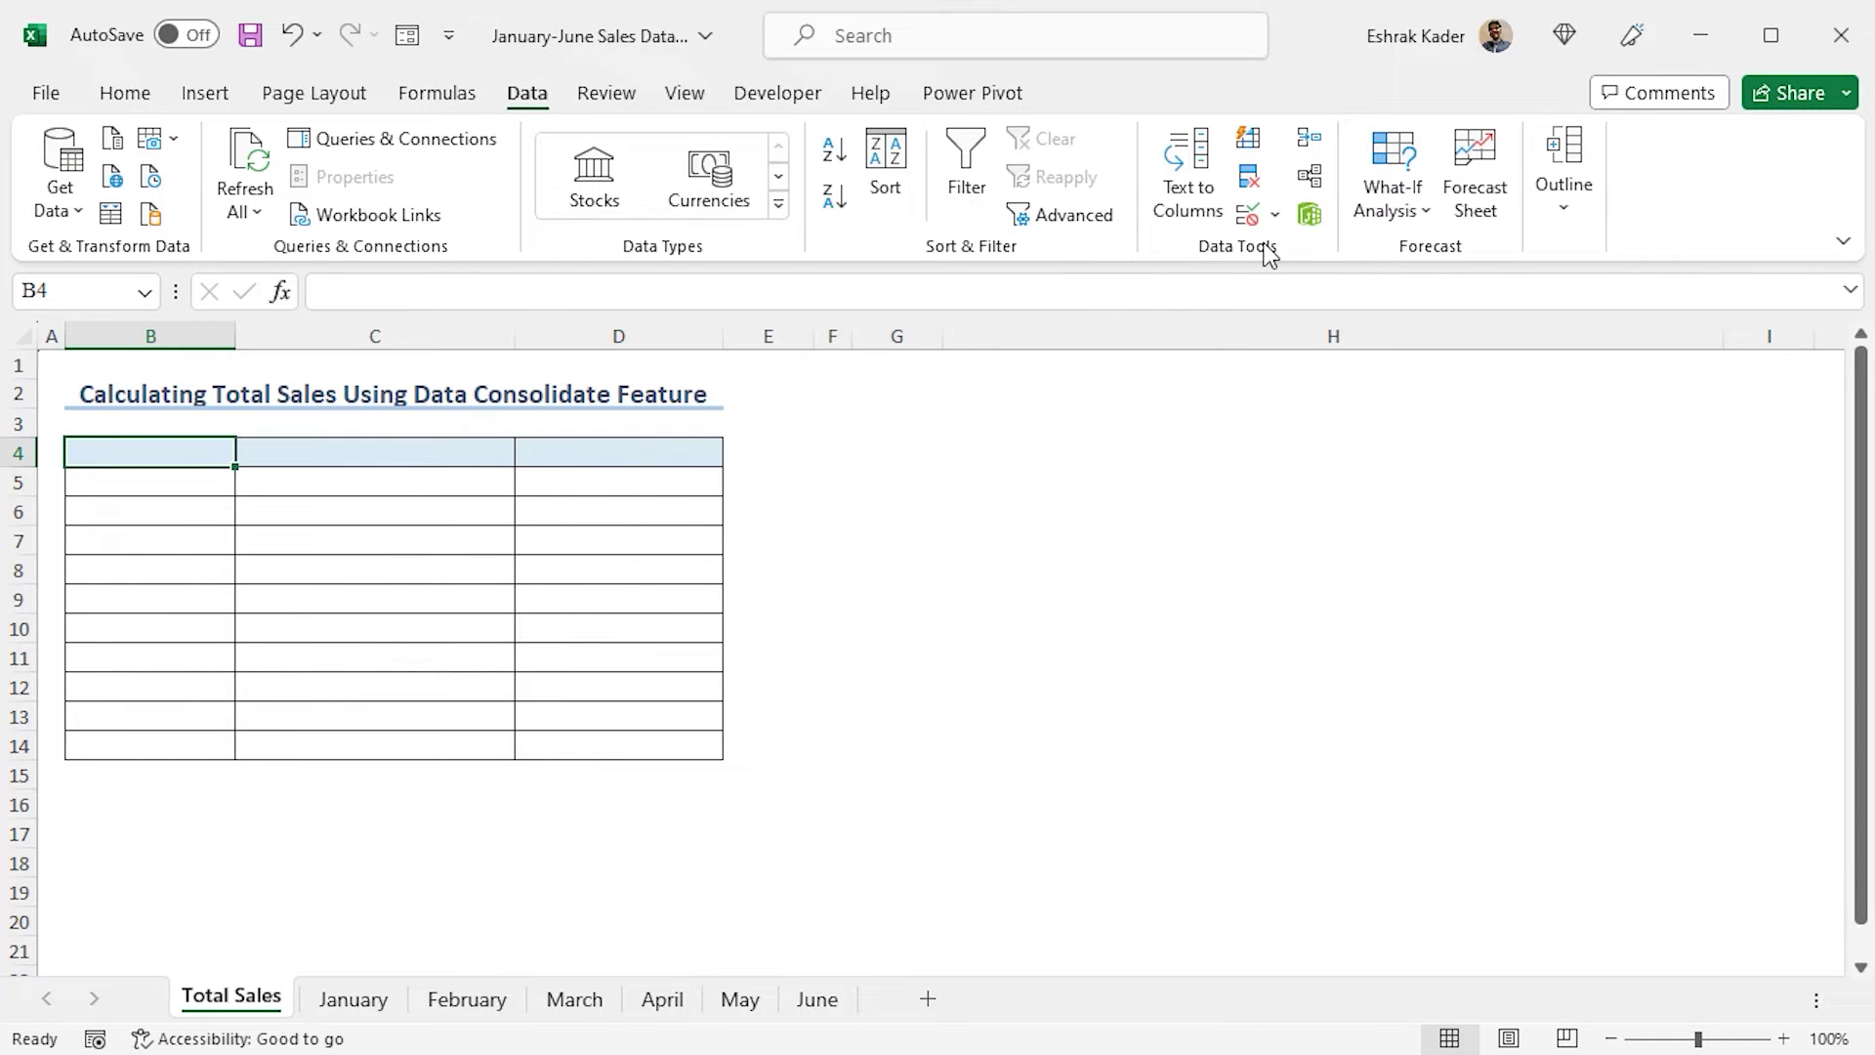
left_click(1310, 214)
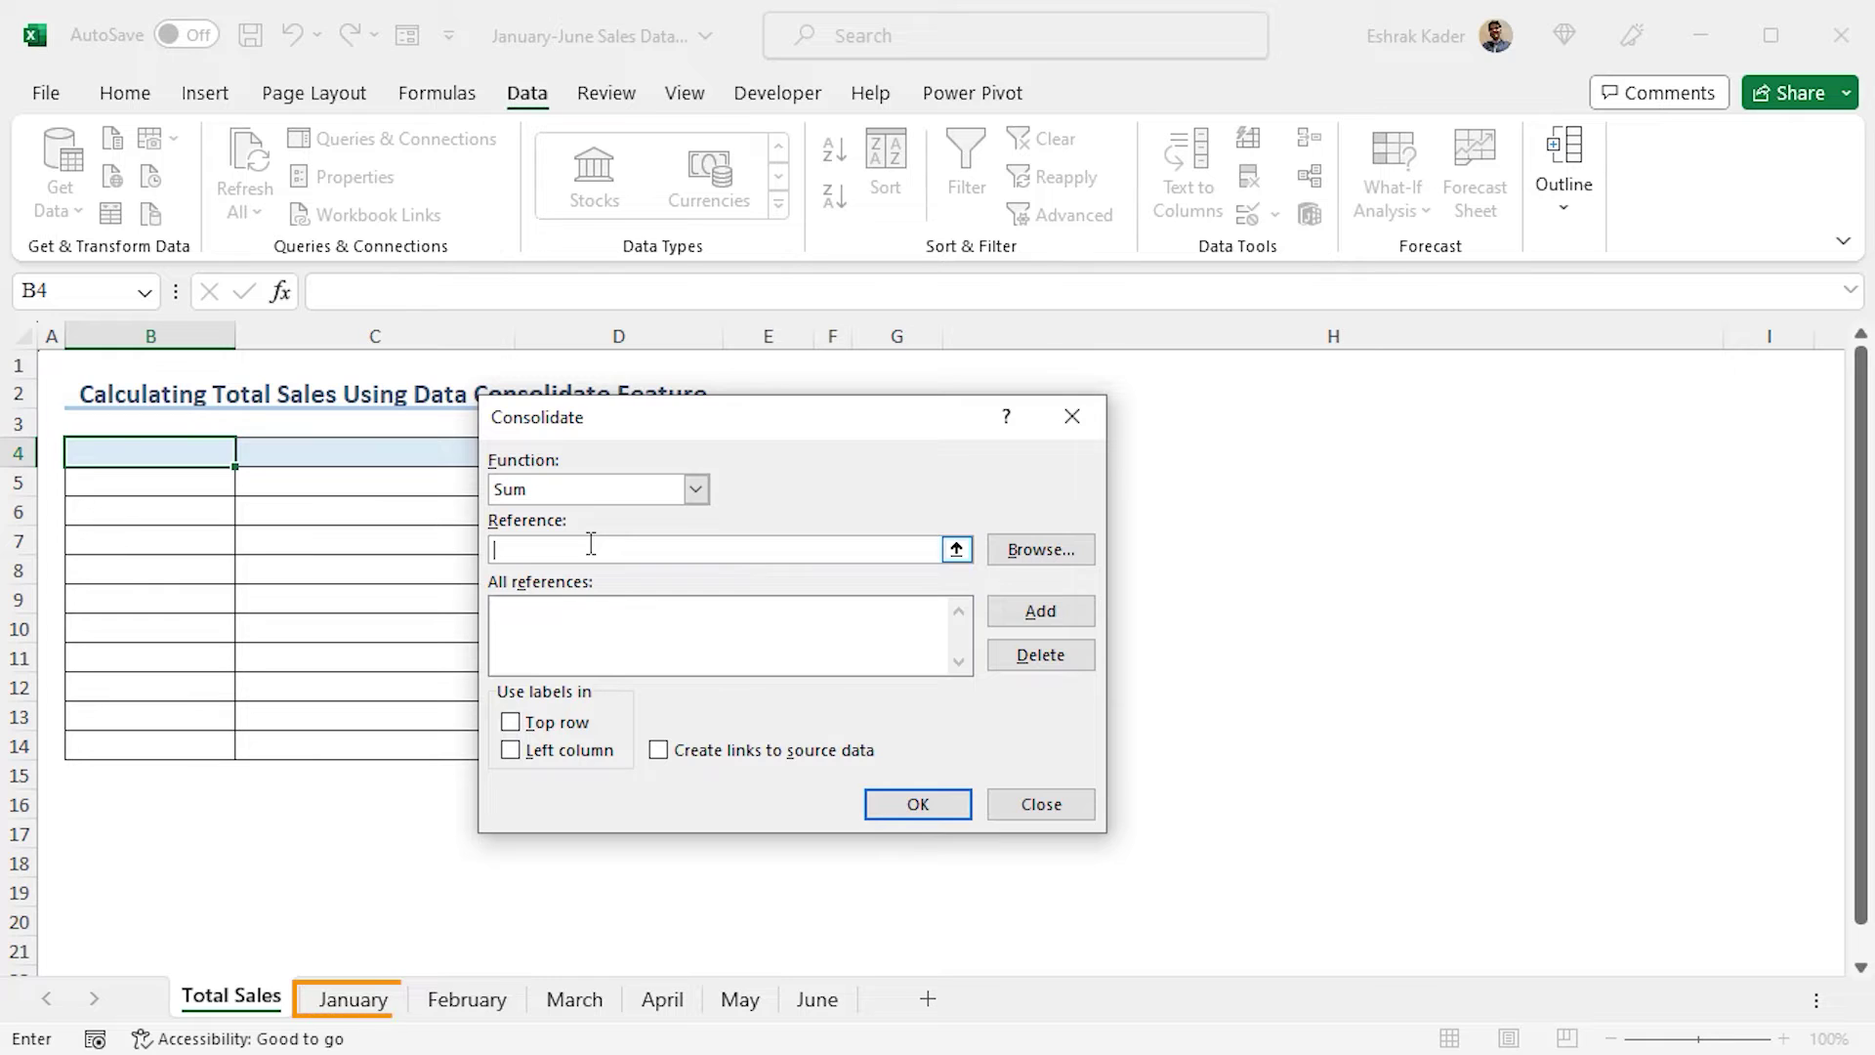
left_click(357, 1014)
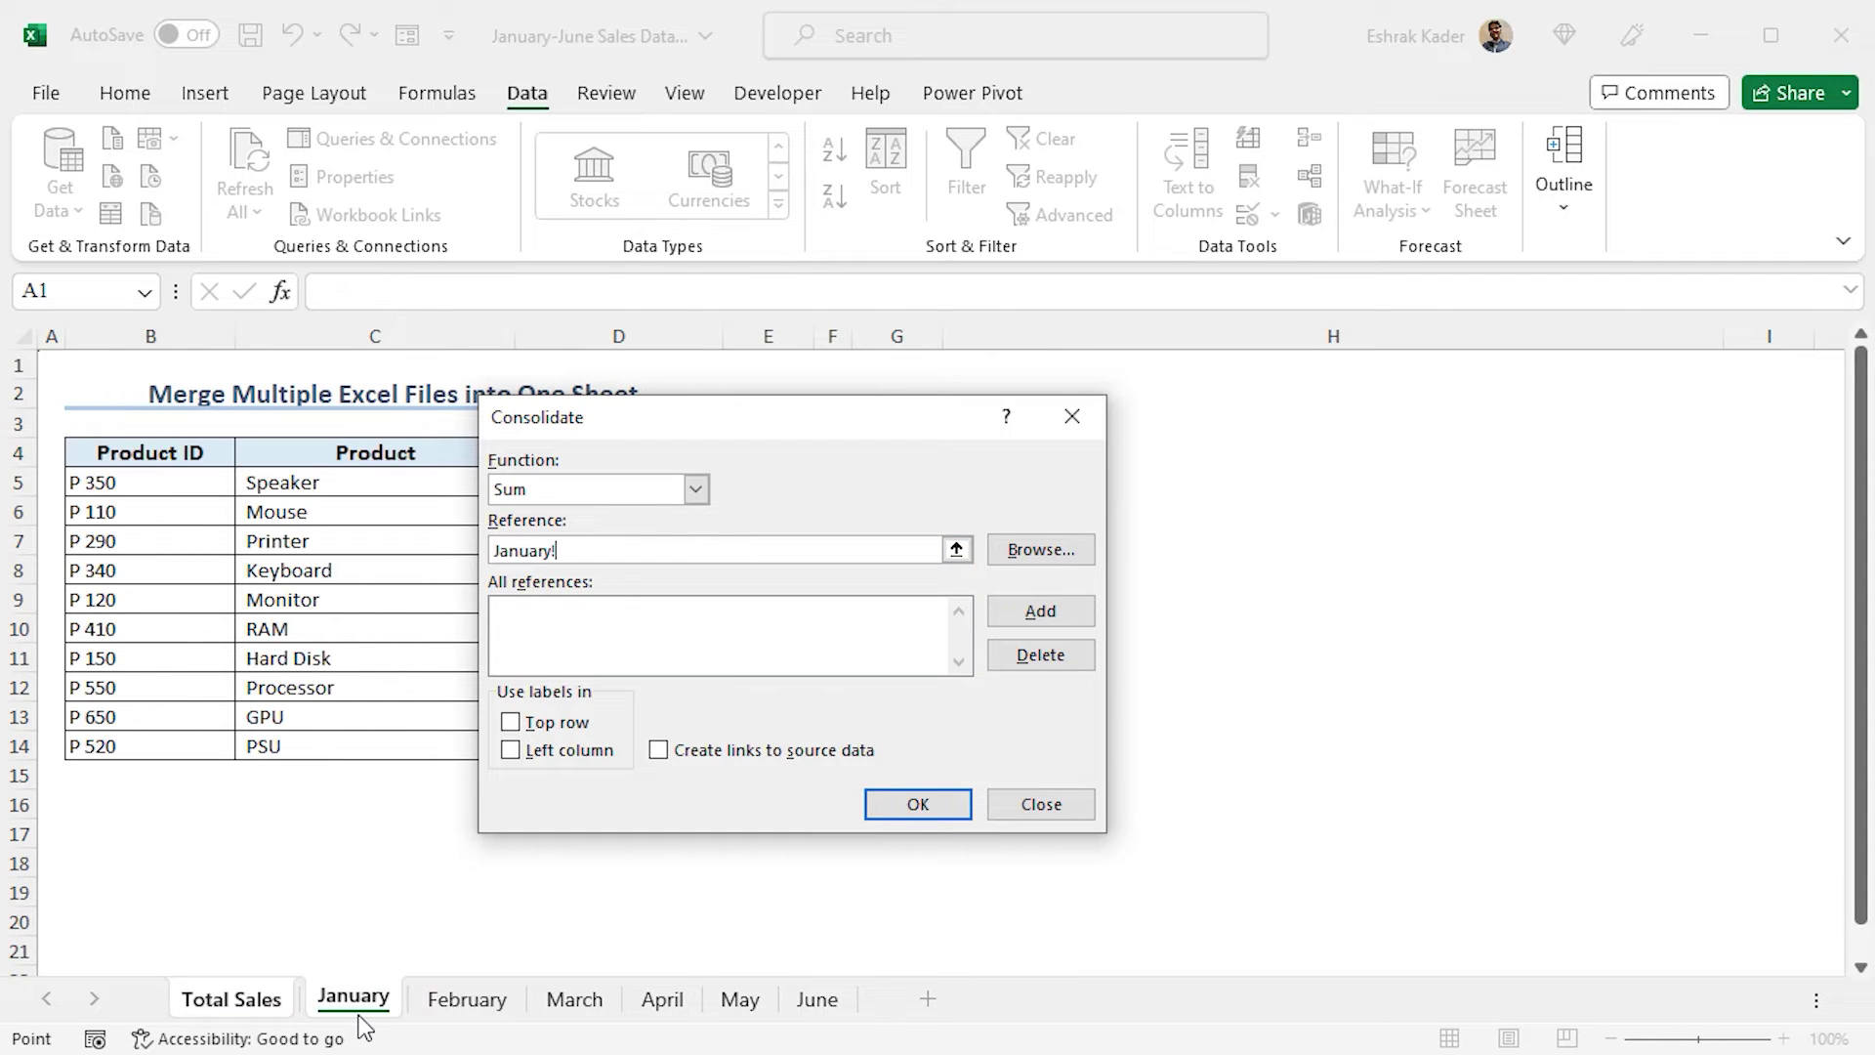
left_click_drag(146, 447, 681, 748)
left_click_drag(701, 427, 967, 418)
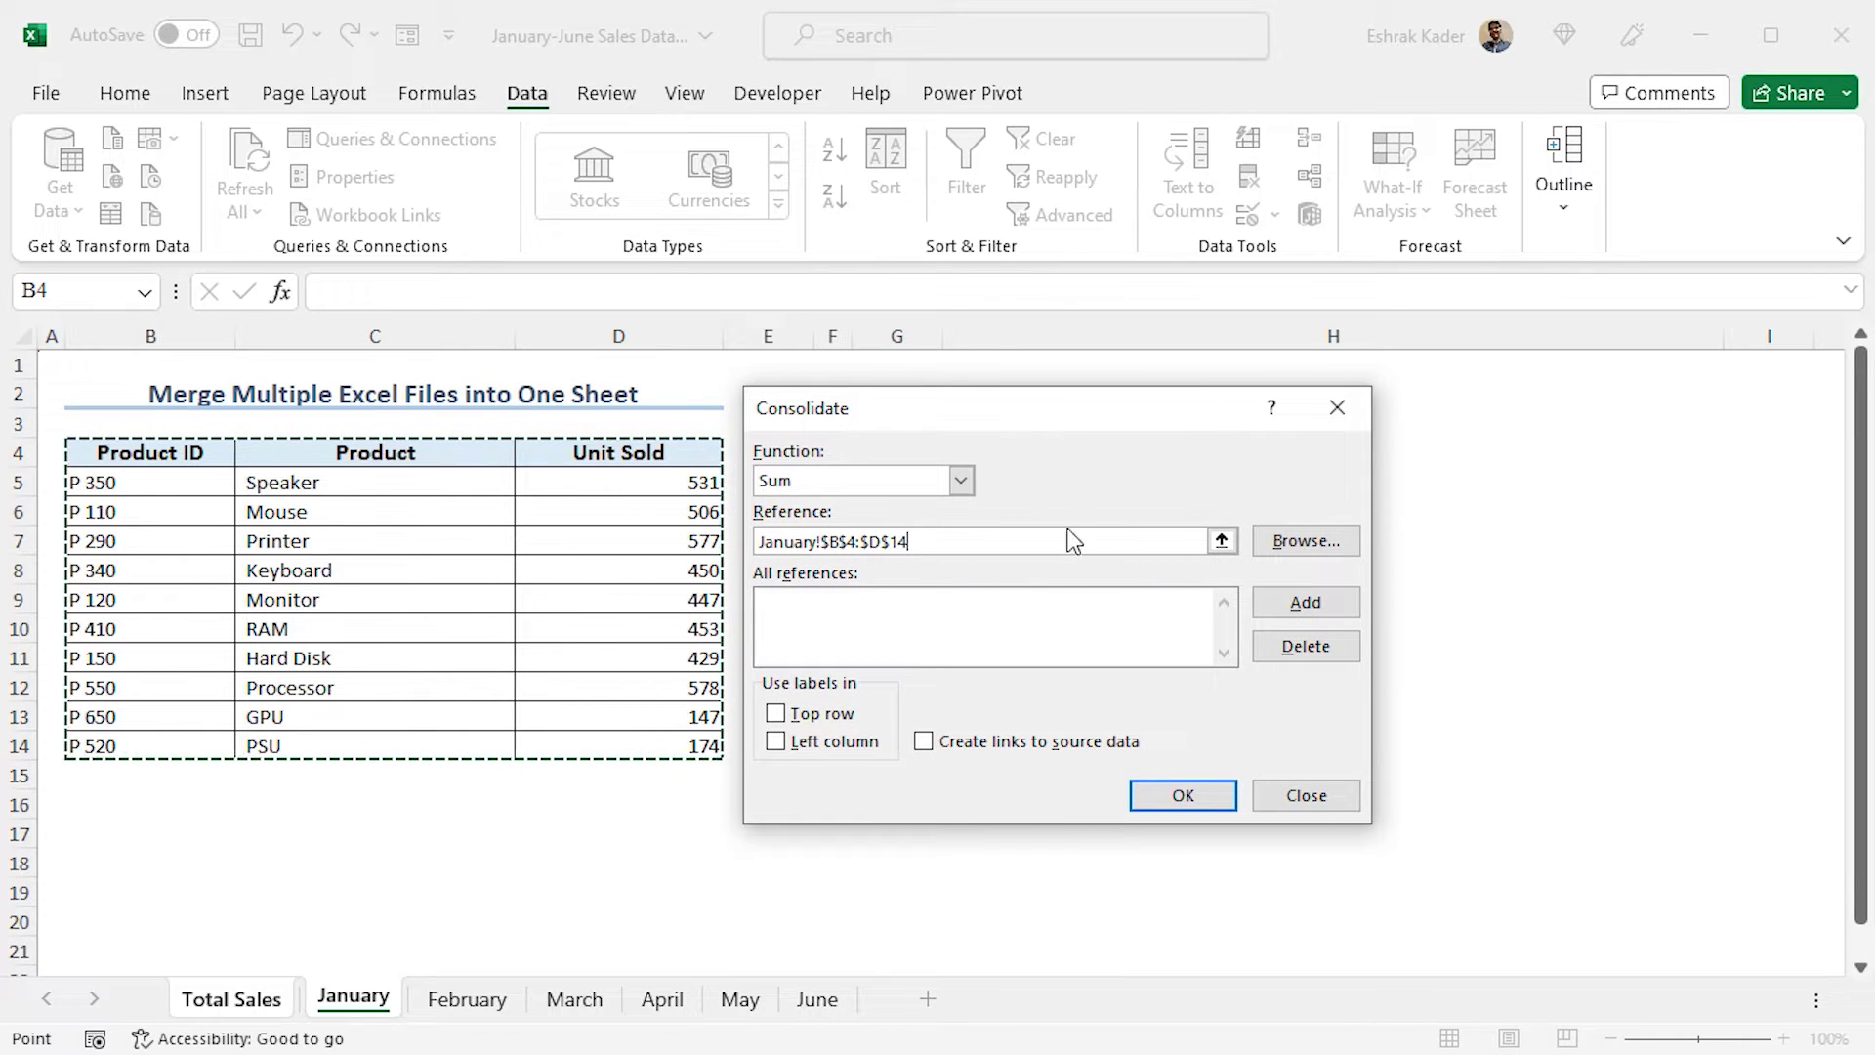
left_click(1303, 604)
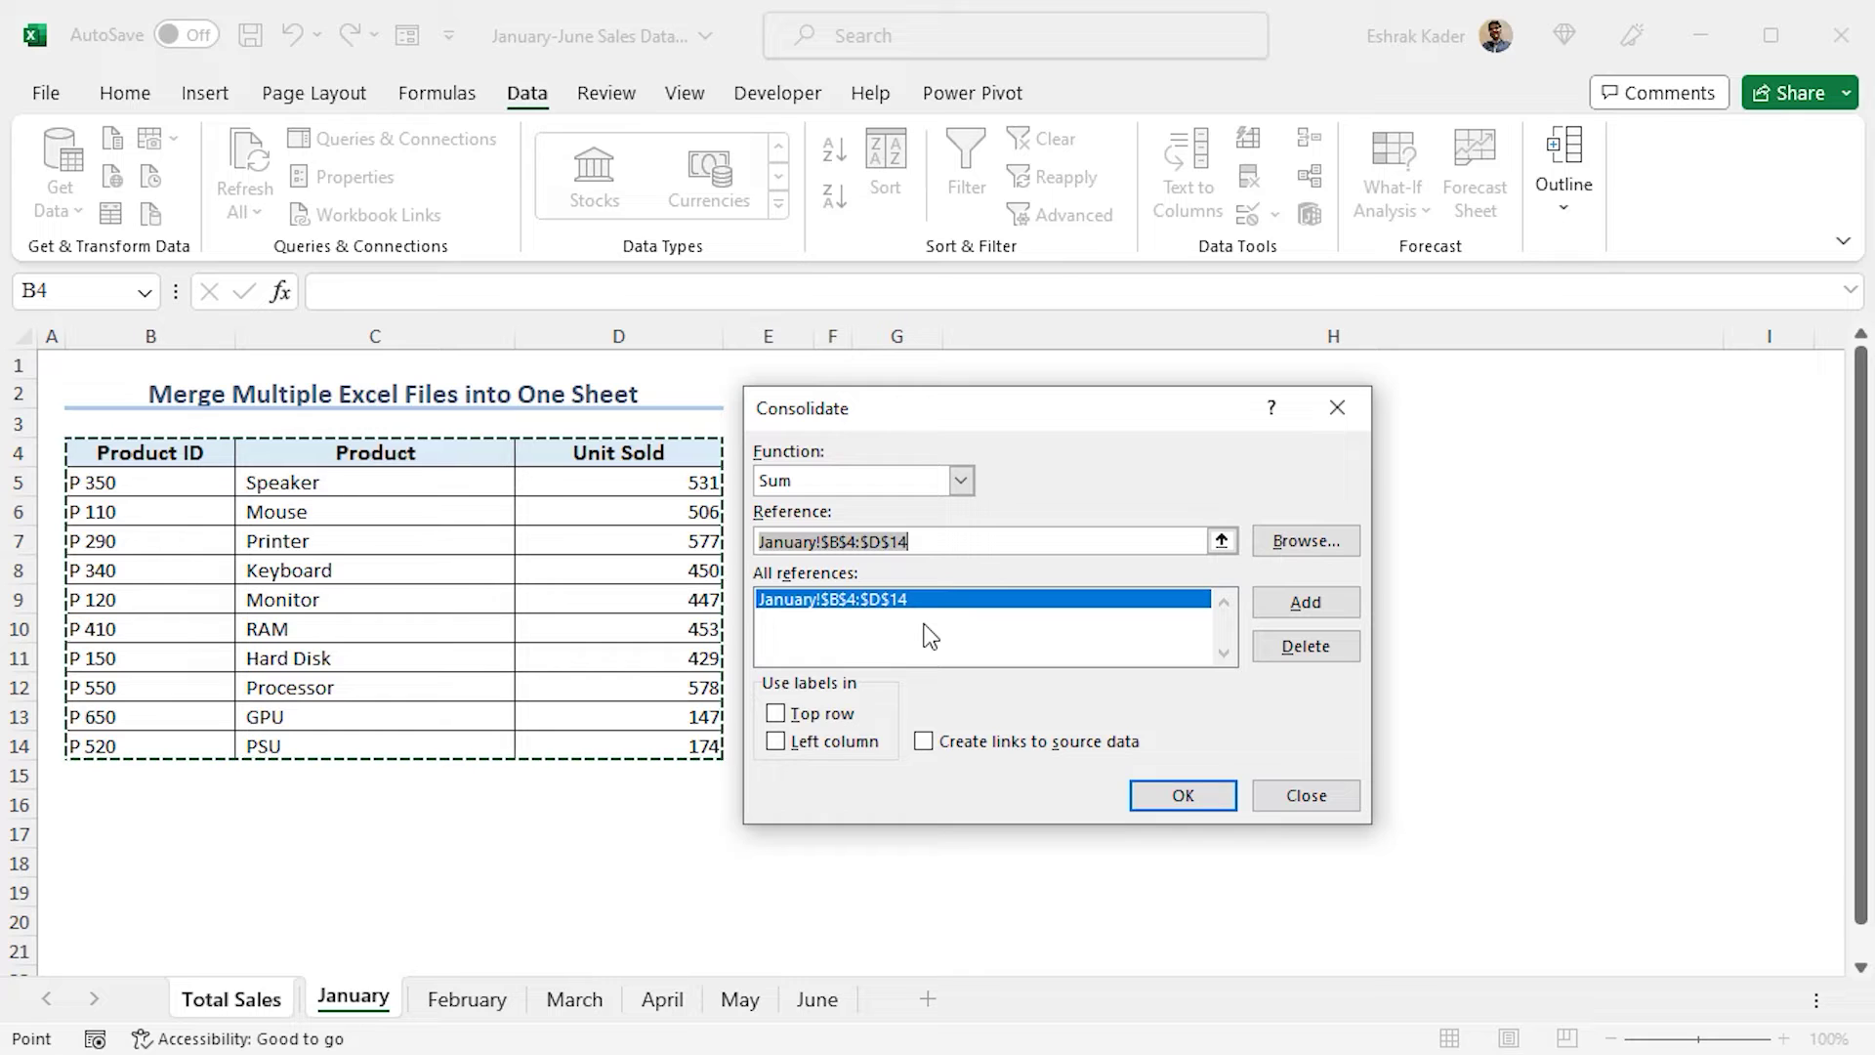
- Add the range $B$4:$D$14 from the February, March, April, May and June sheets to the consolidation references
left_click(479, 998)
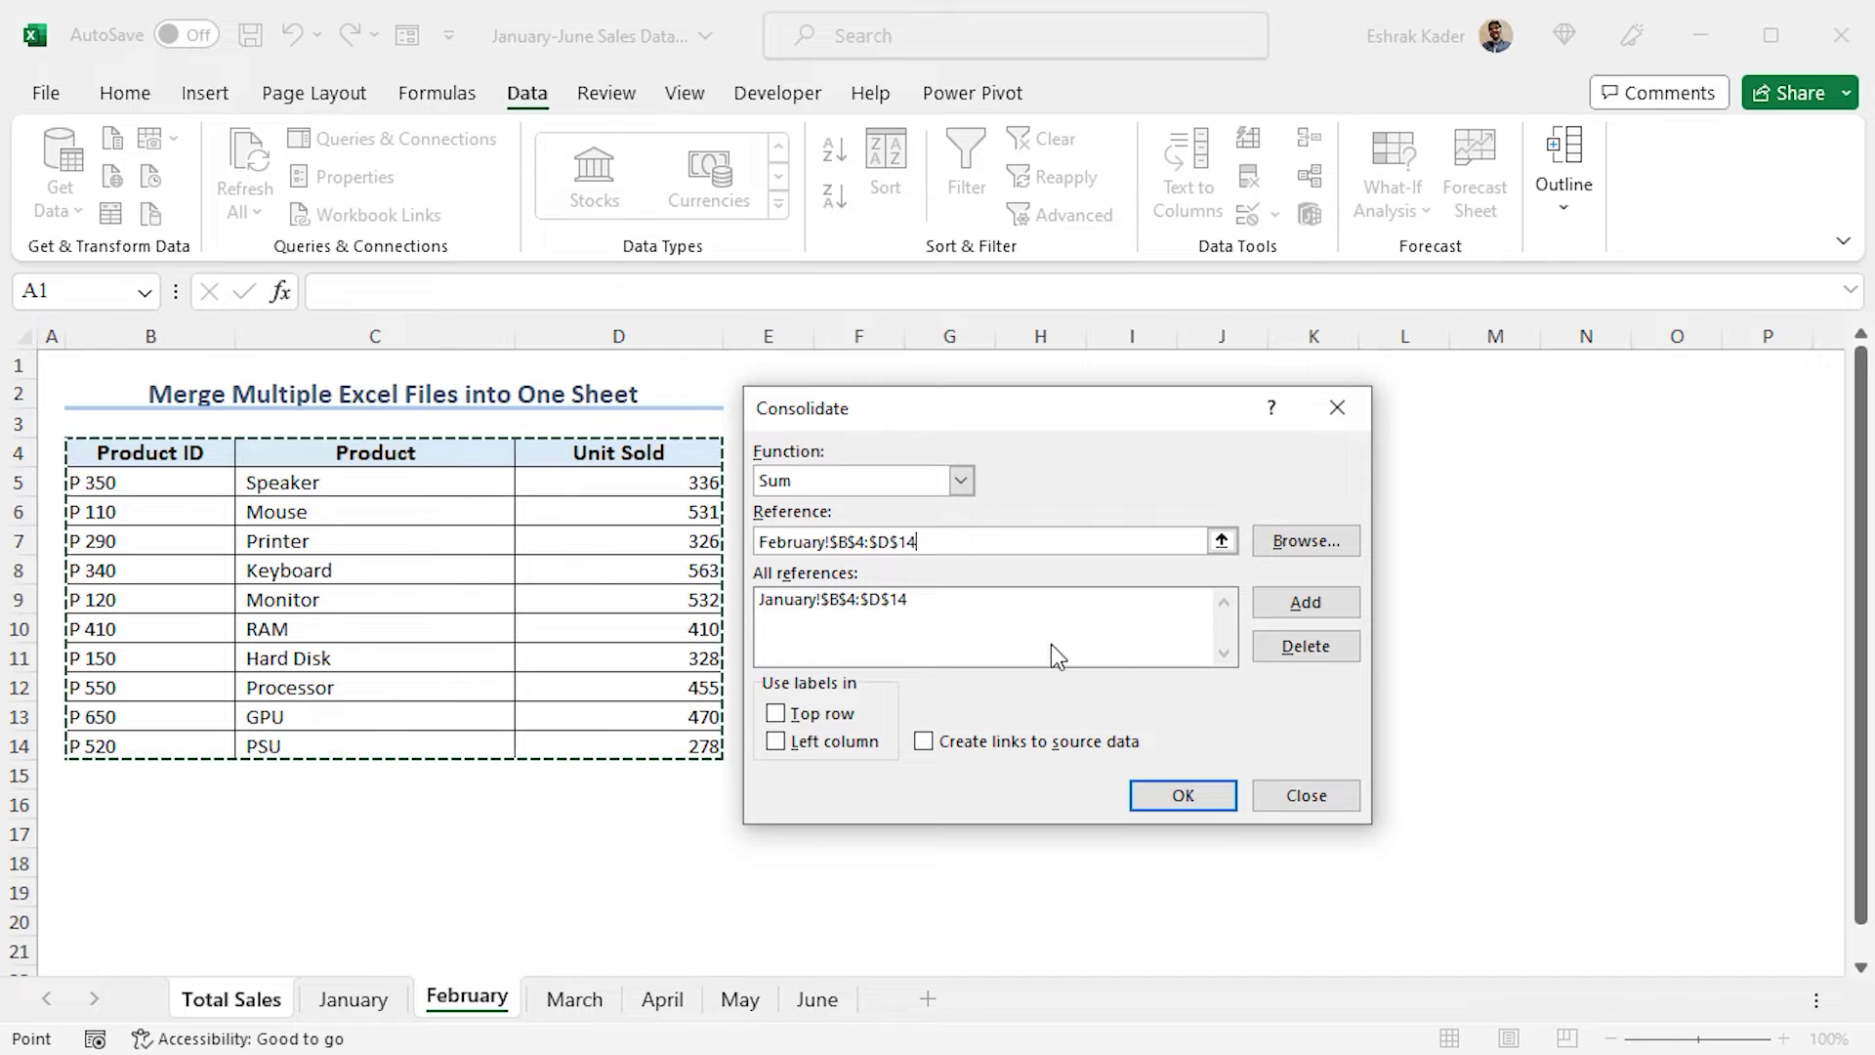
left_click(1284, 606)
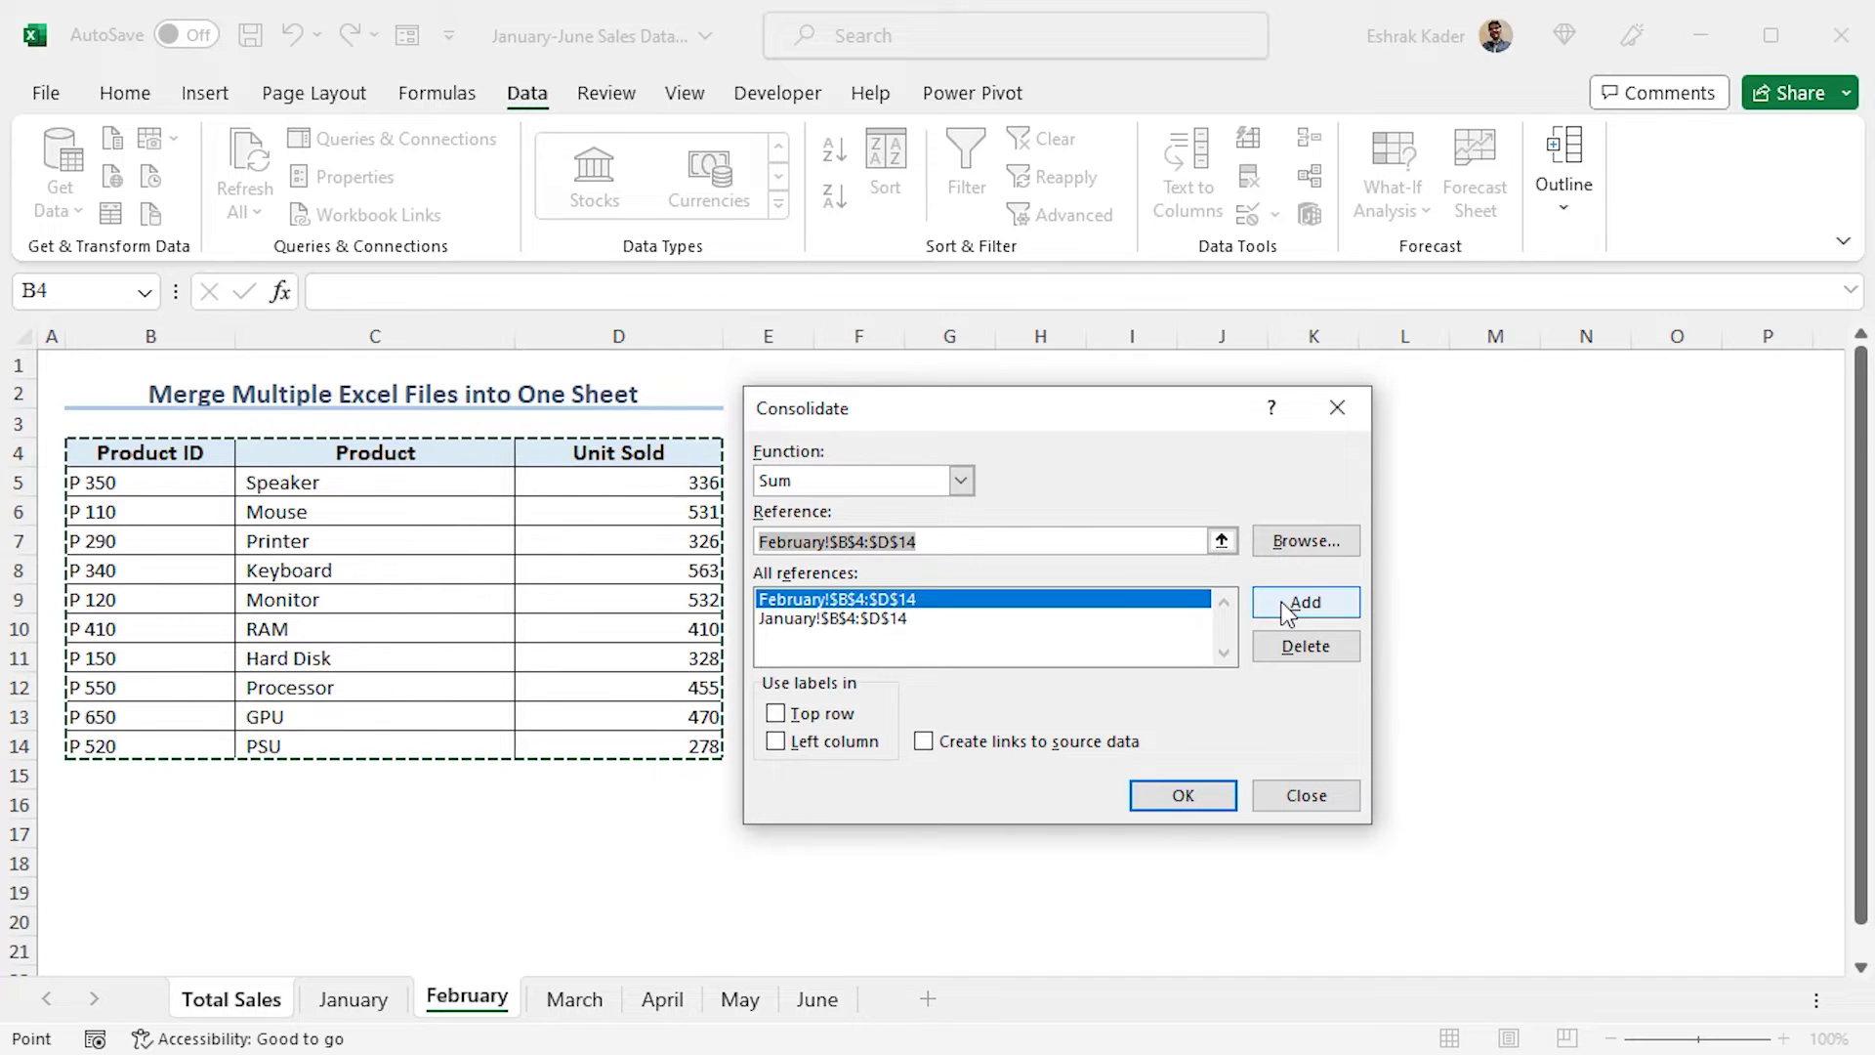
left_click(587, 998)
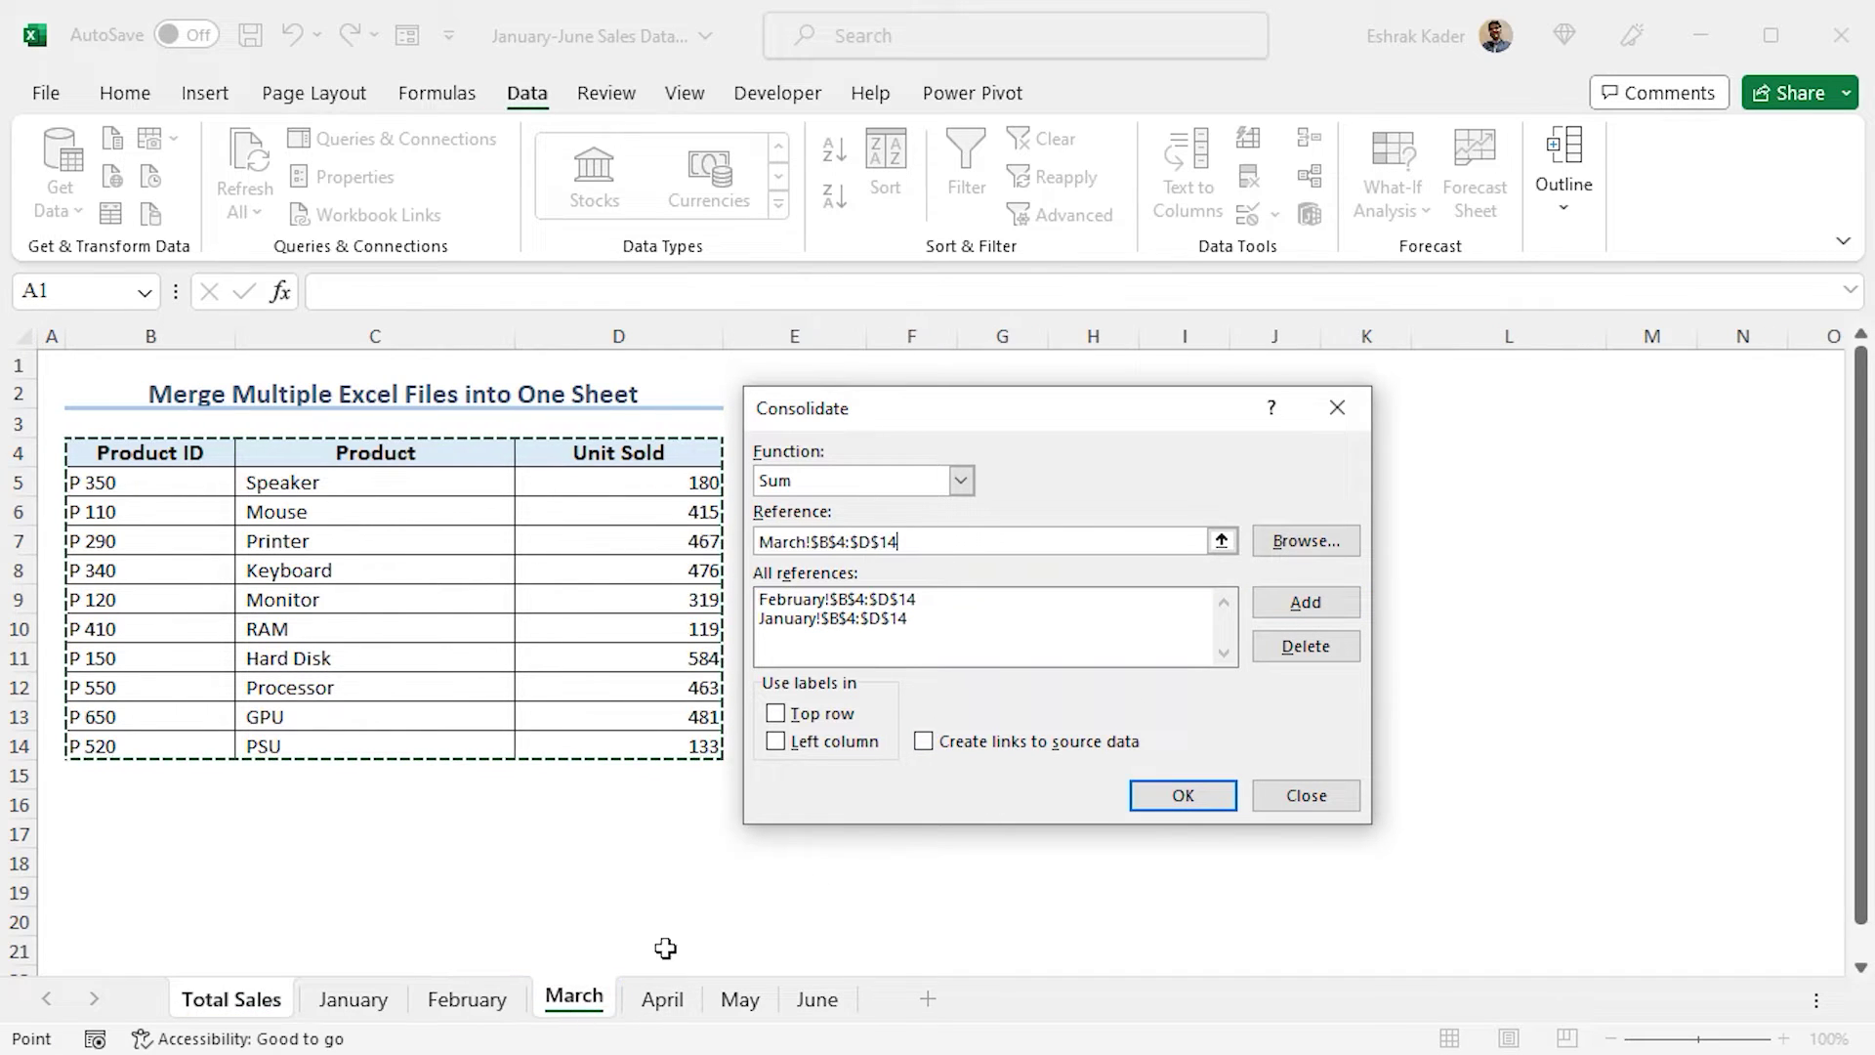
left_click(1269, 611)
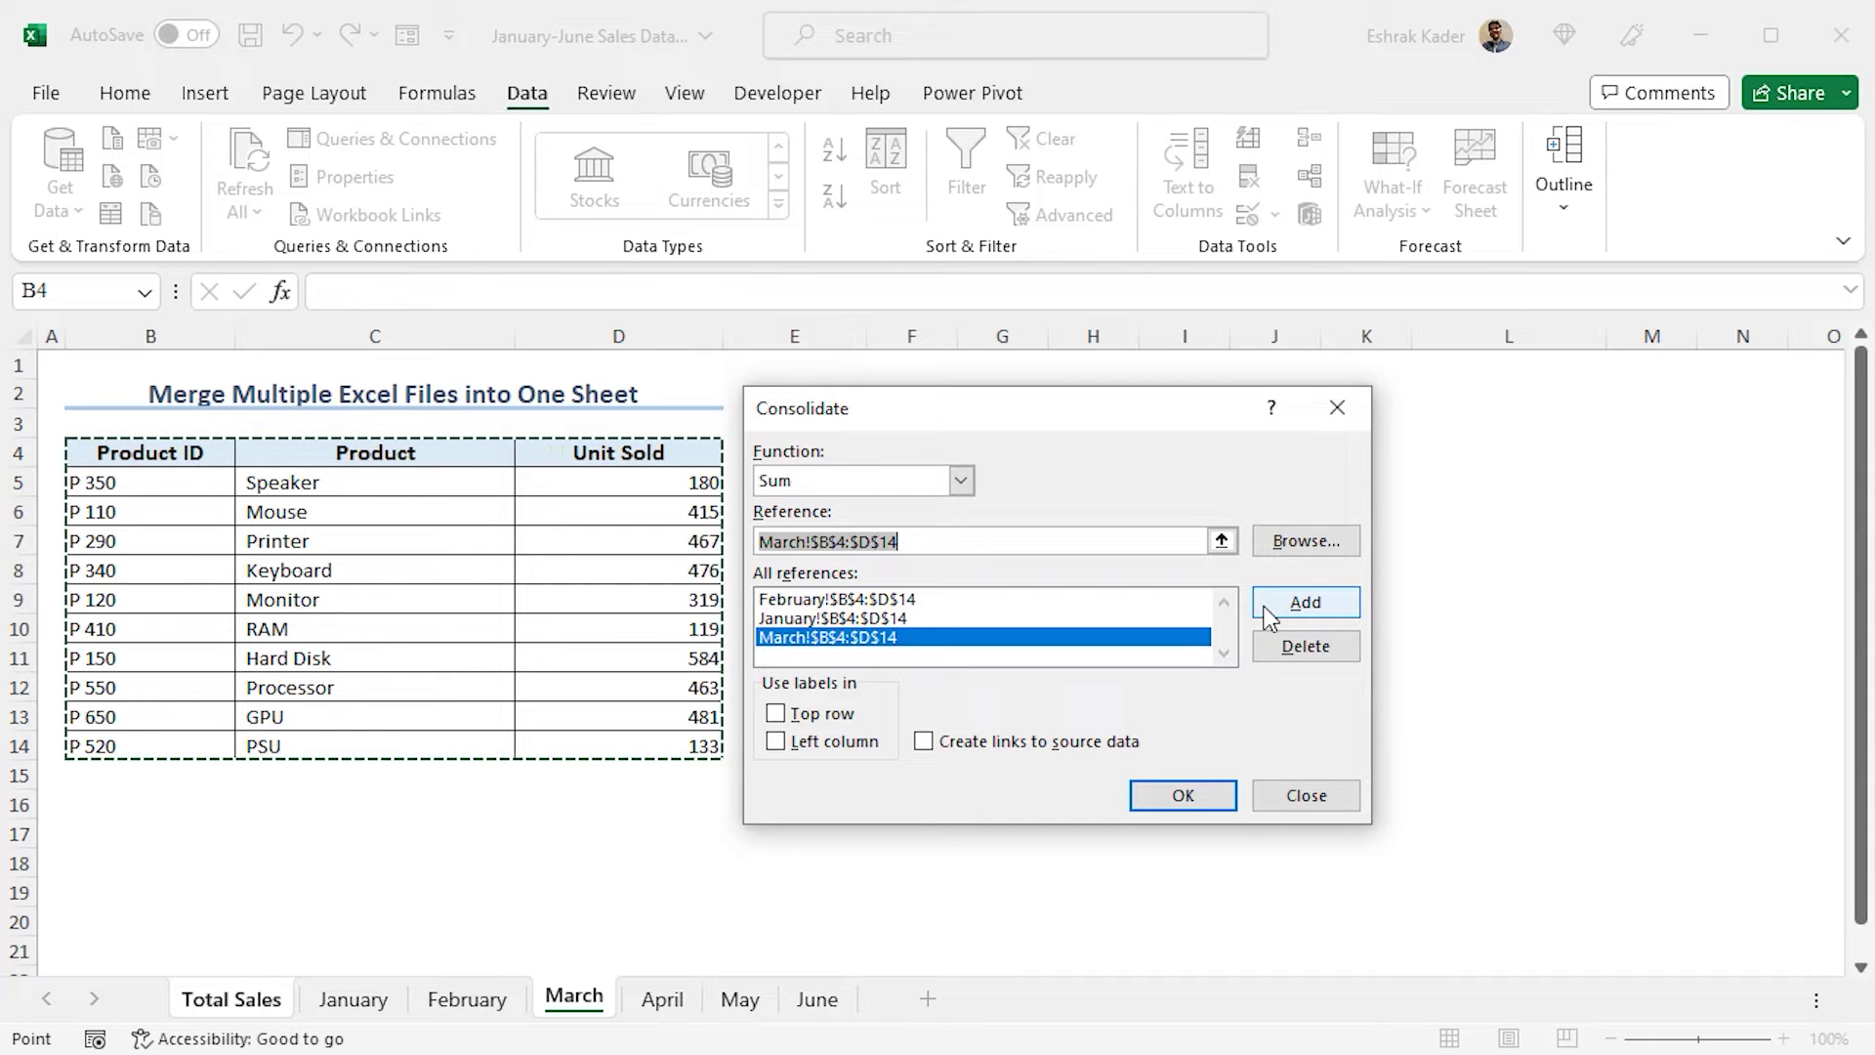
left_click(662, 998)
left_click(1306, 602)
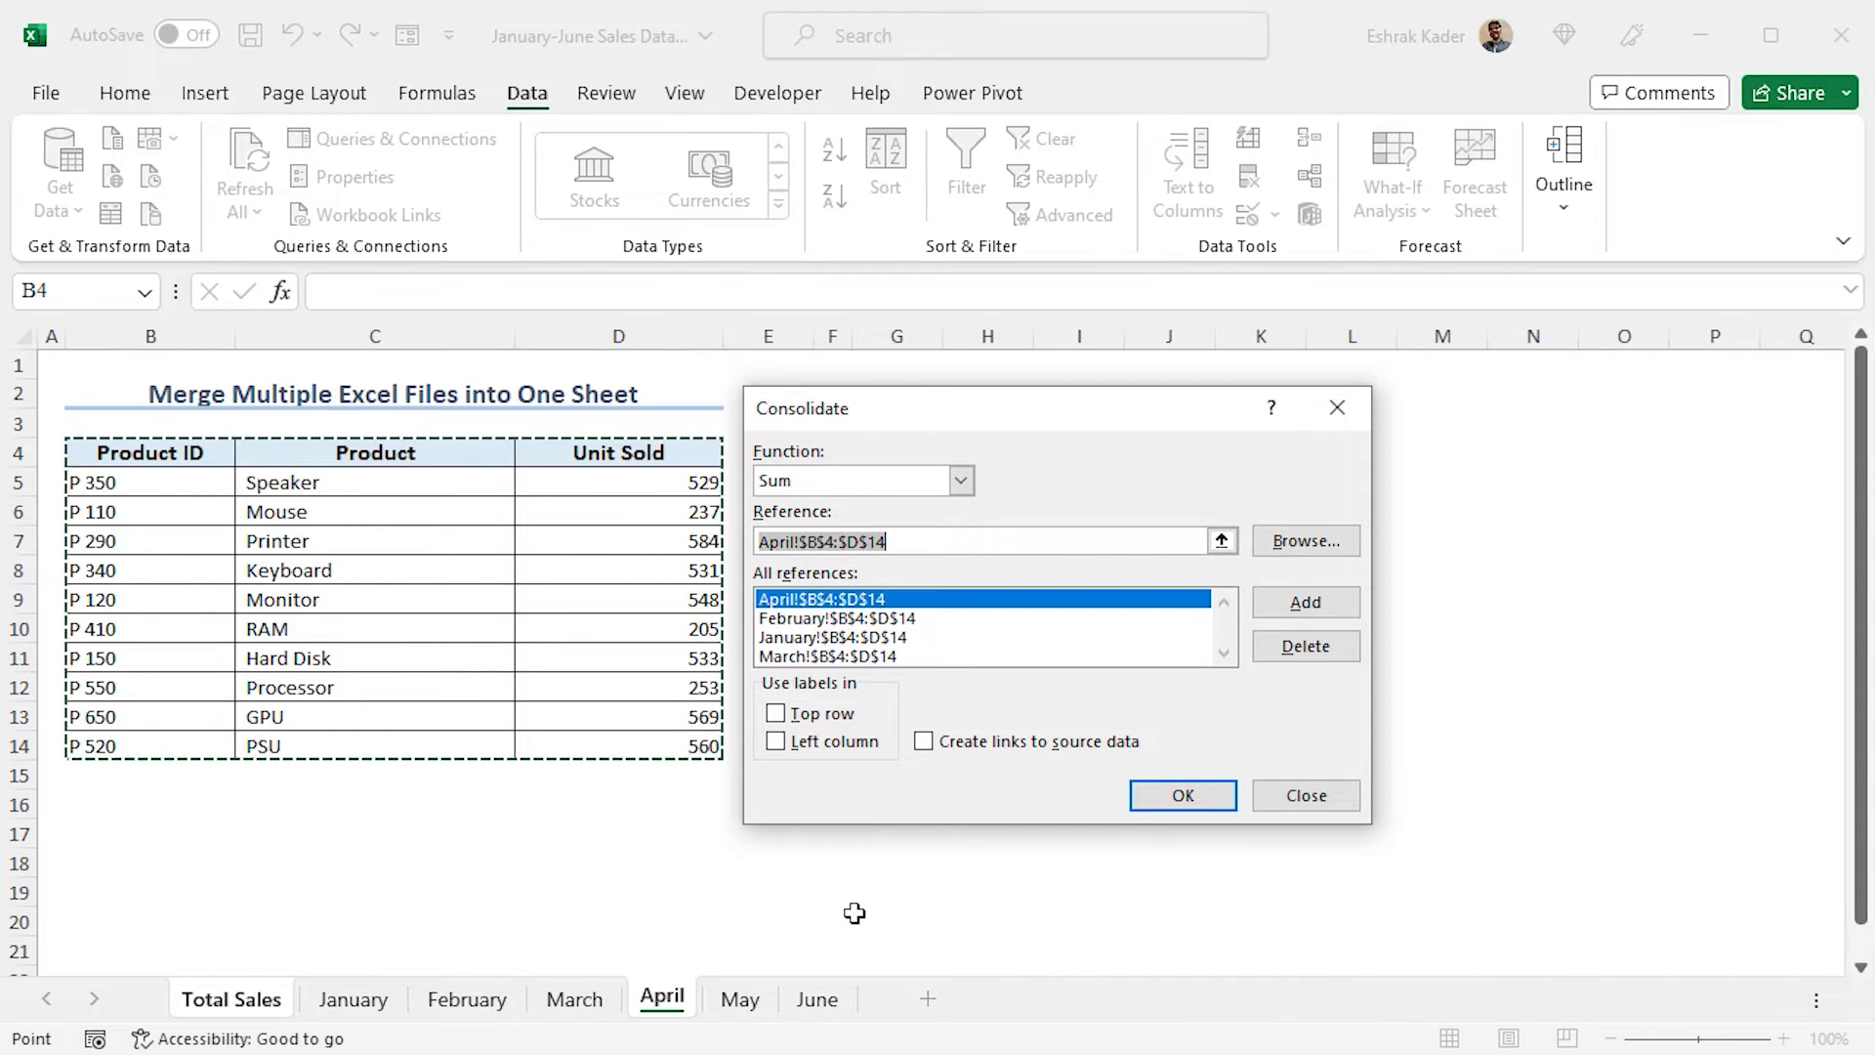
left_click(740, 998)
left_click(1306, 601)
left_click(819, 998)
left_click(1305, 602)
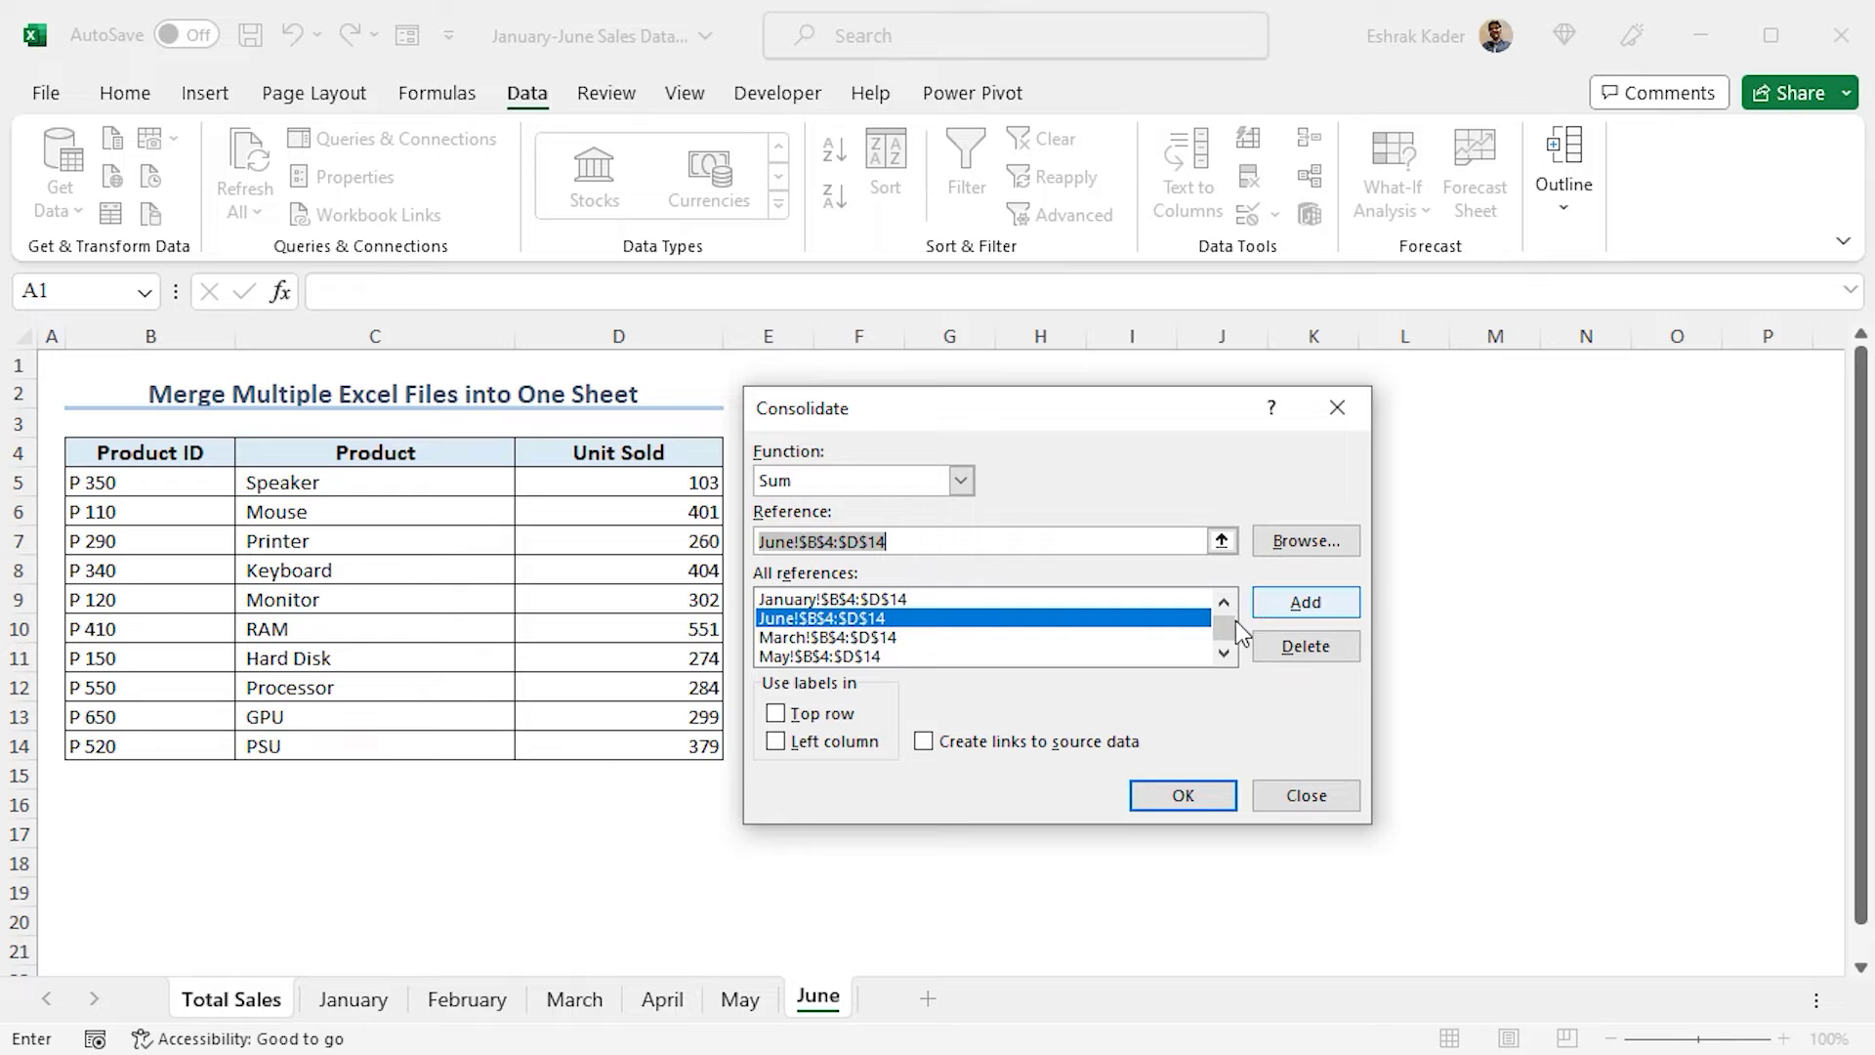
- Use the top row and left column as labels and run the consolidation into the Total Sales table
left_click_drag(1230, 625, 1226, 638)
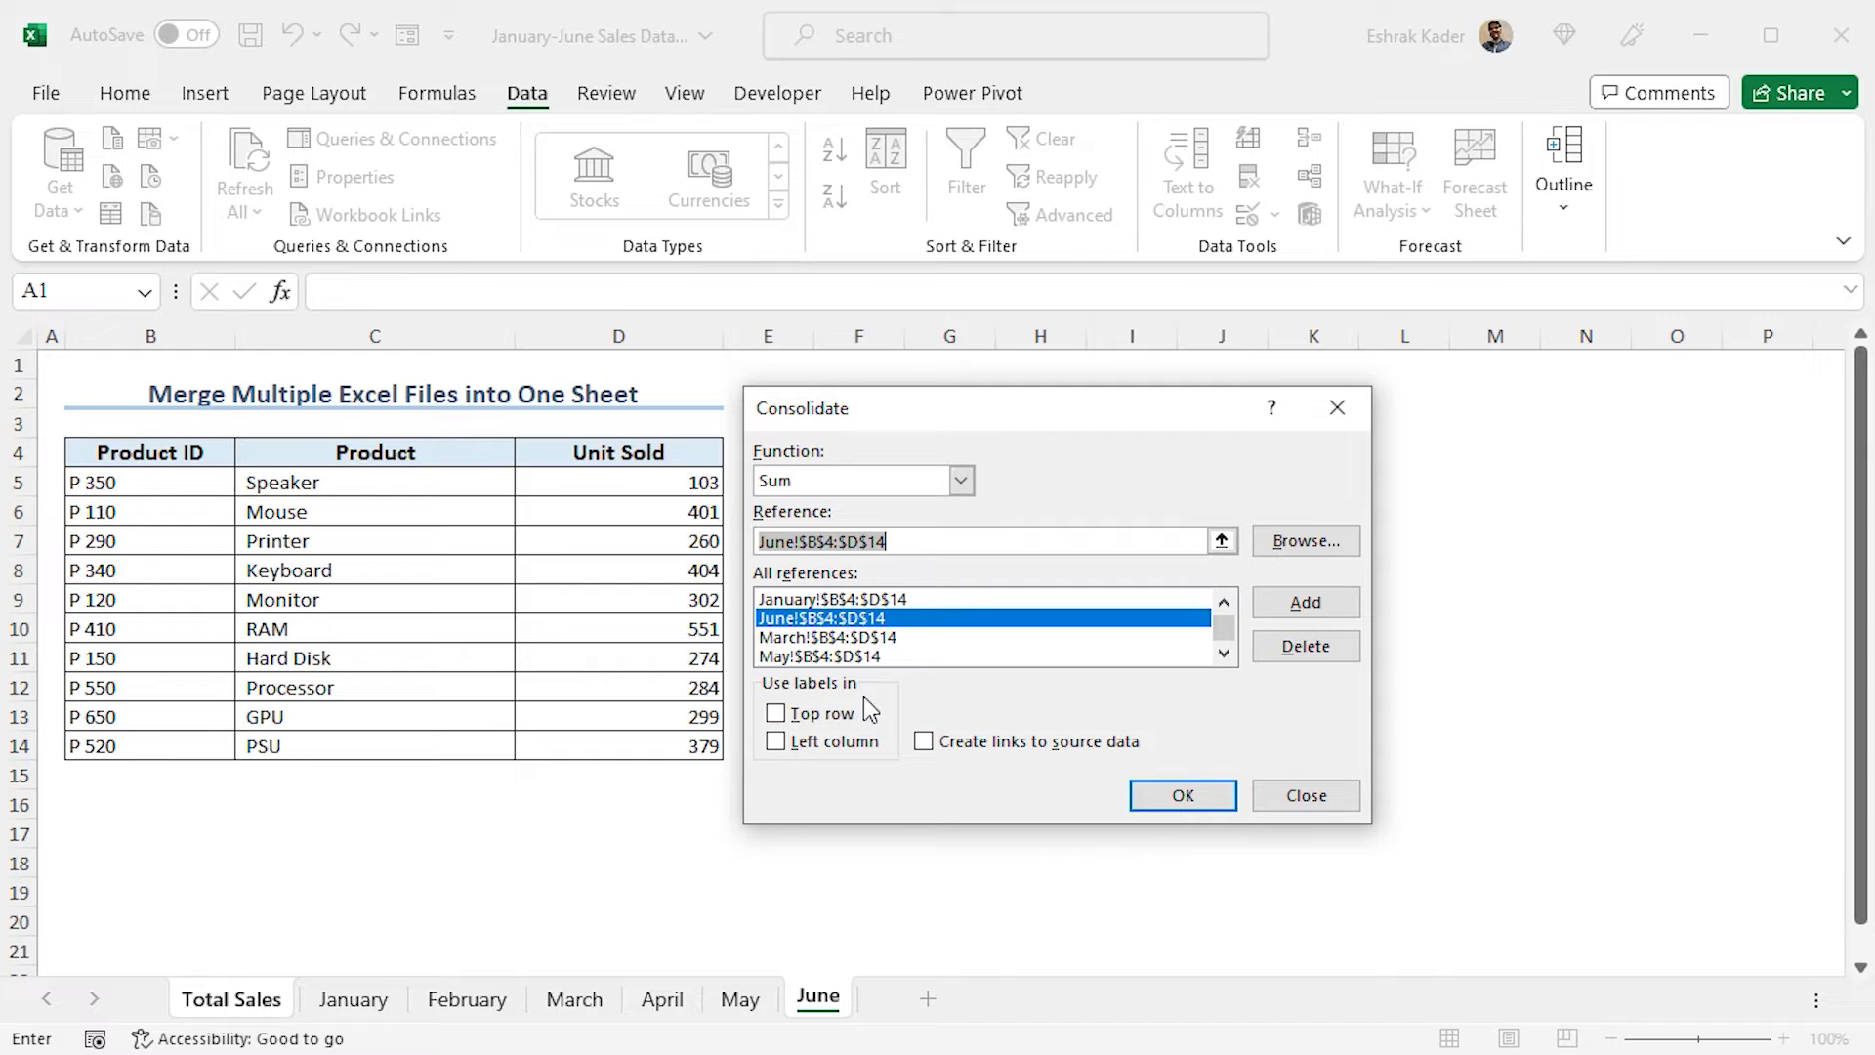
left_click(776, 713)
left_click(778, 743)
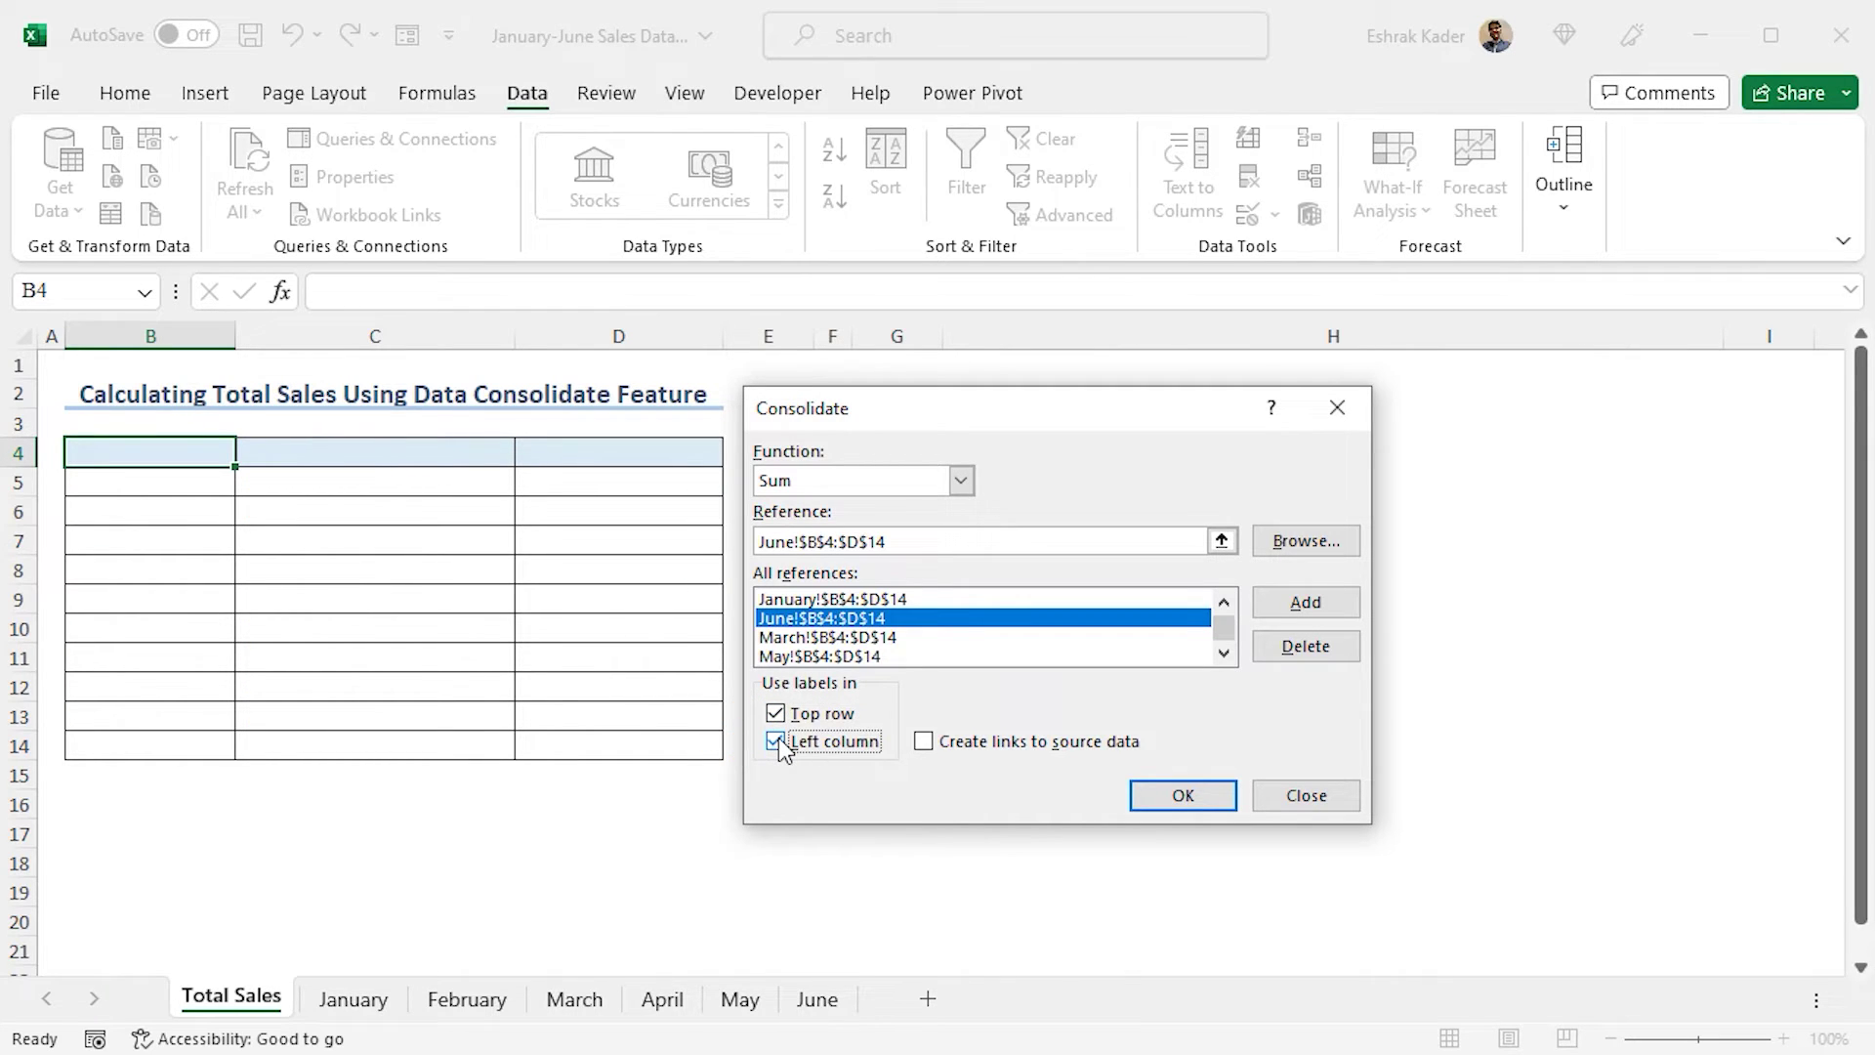
left_click(1169, 799)
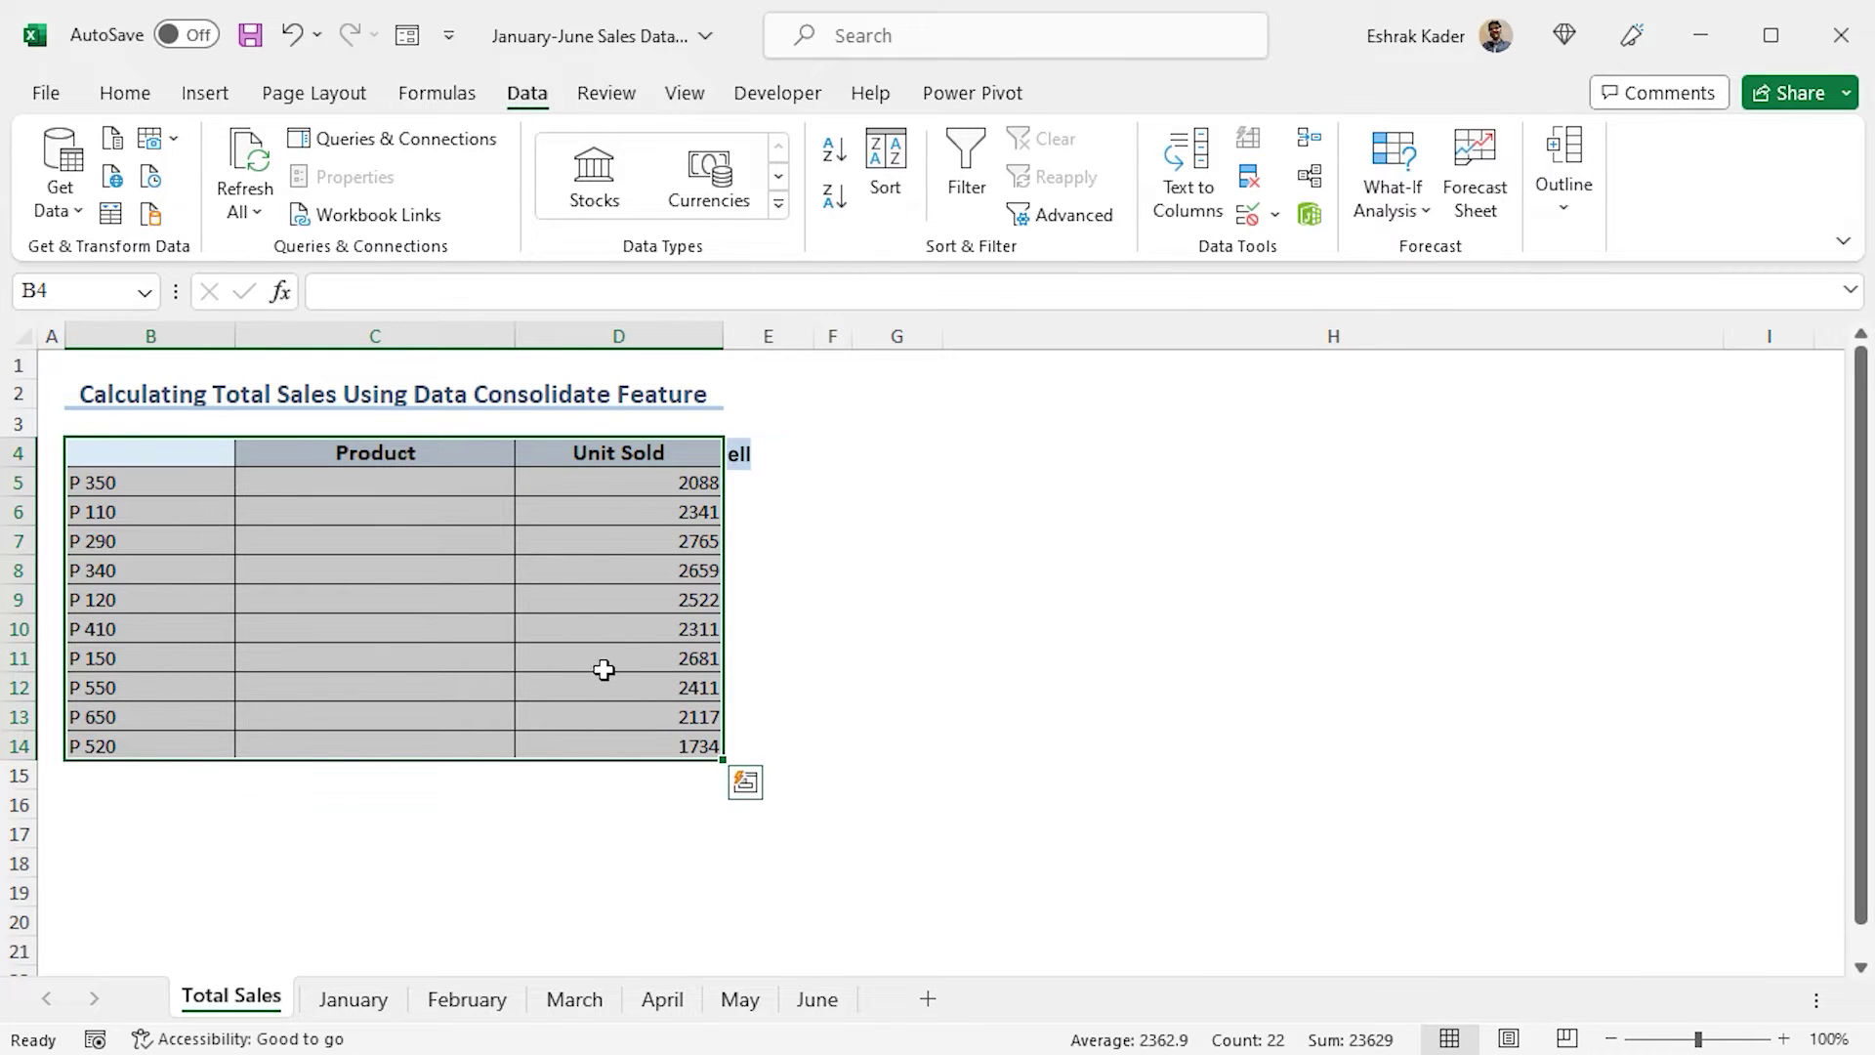
- Enter Product ID as the missing header in cell B4 of the Total Sales table
left_click(147, 455)
type("Product ID")
key("Return")
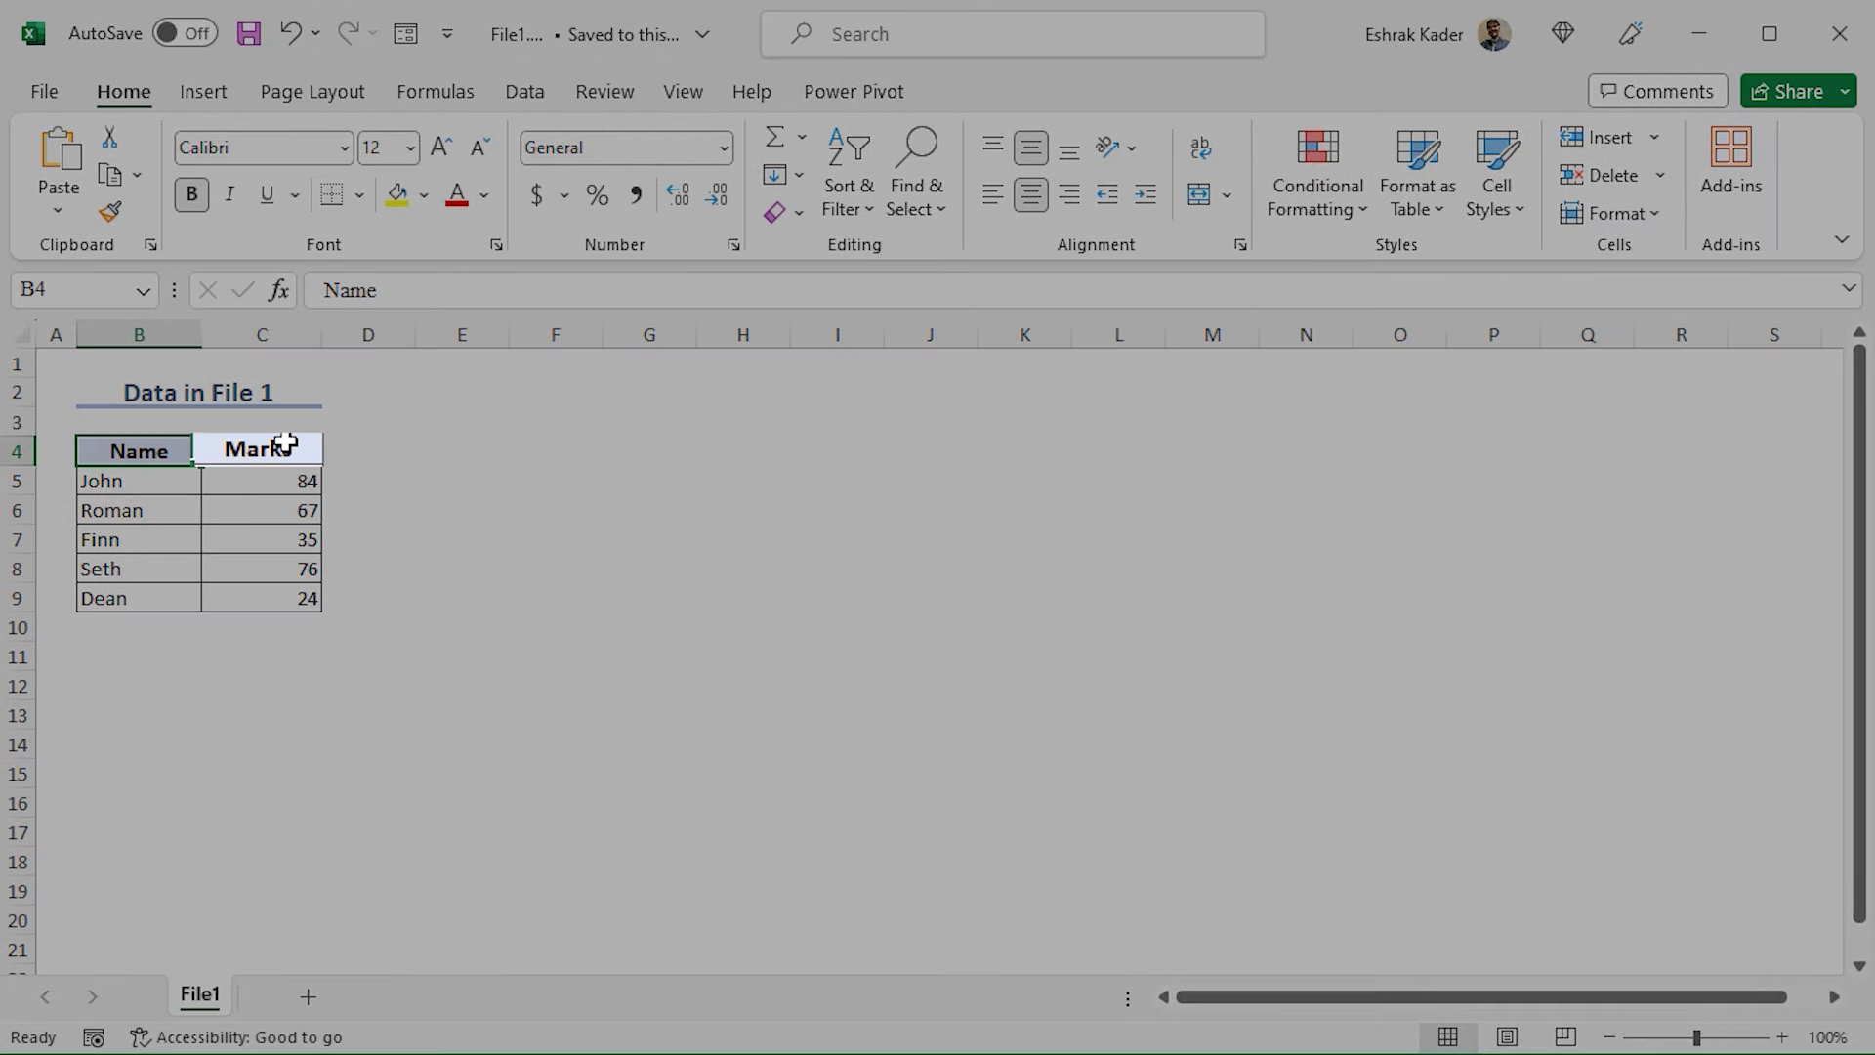
left_click(288, 446)
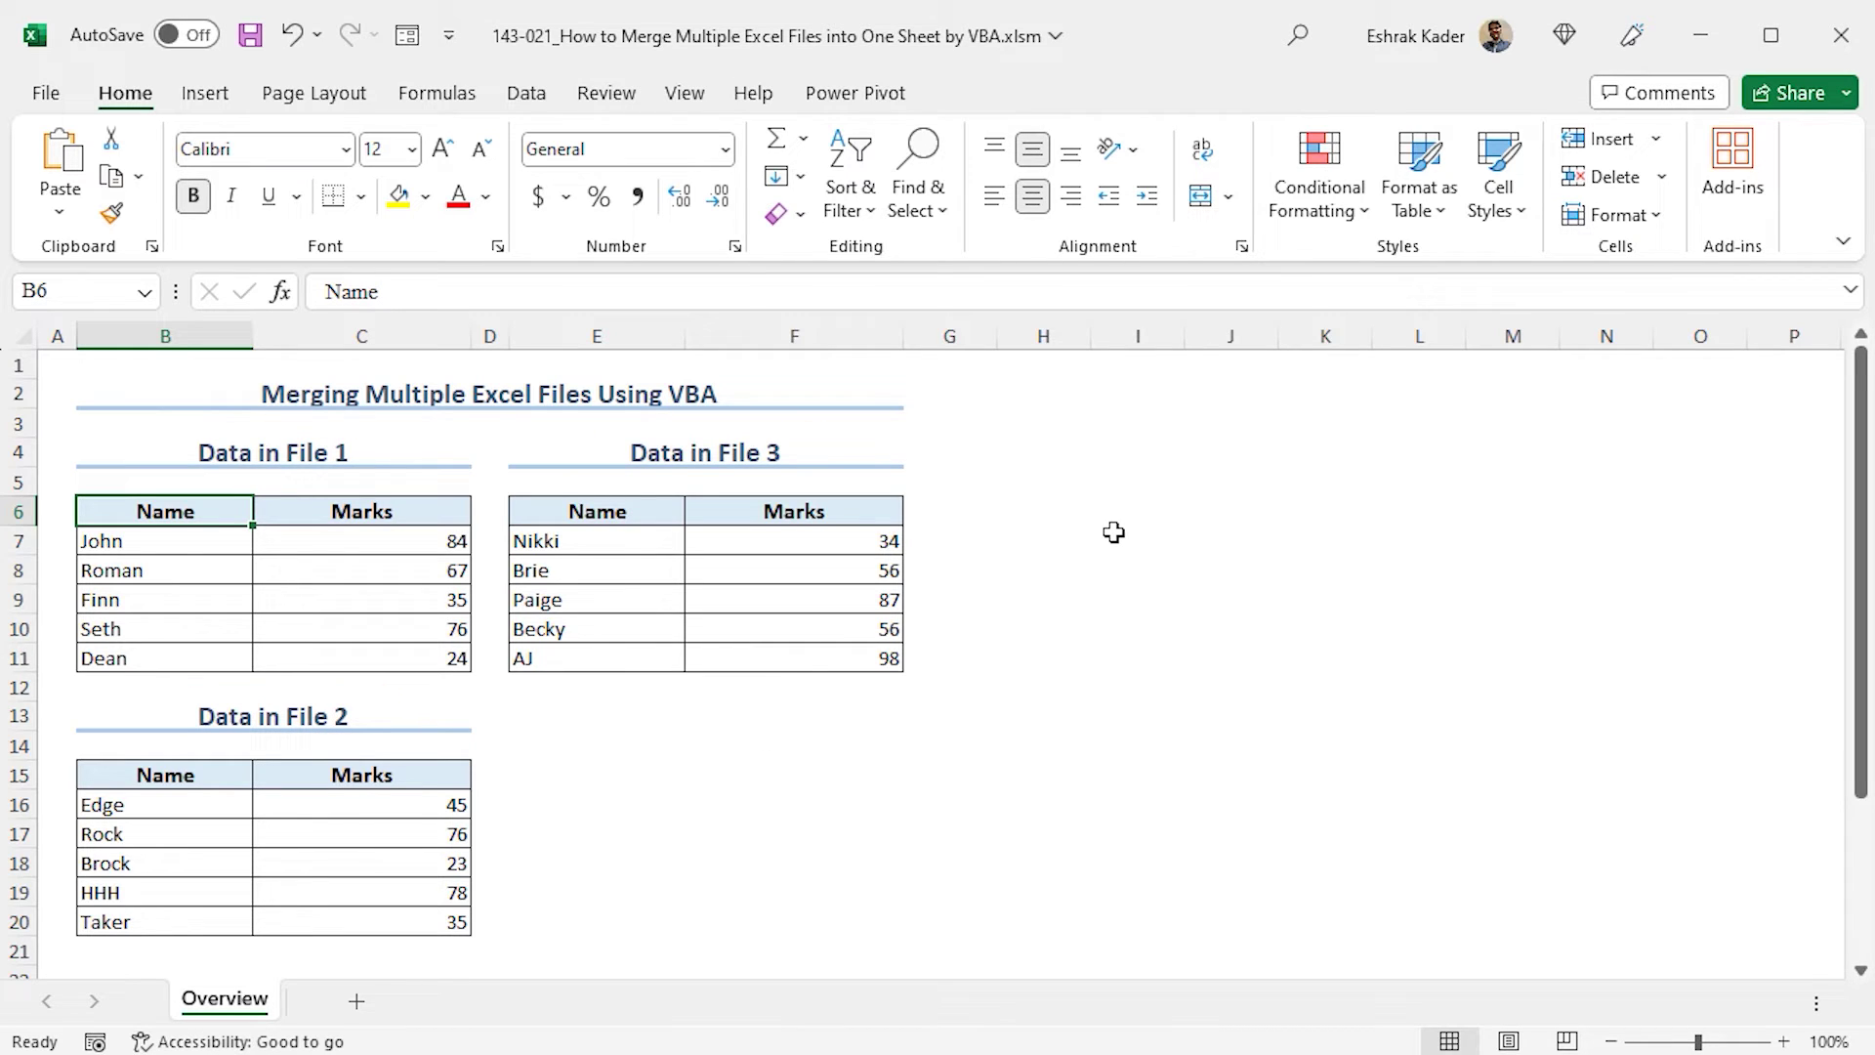
- Customize the ribbon of the VBA merge workbook to show the Developer tab
right_click(781, 97)
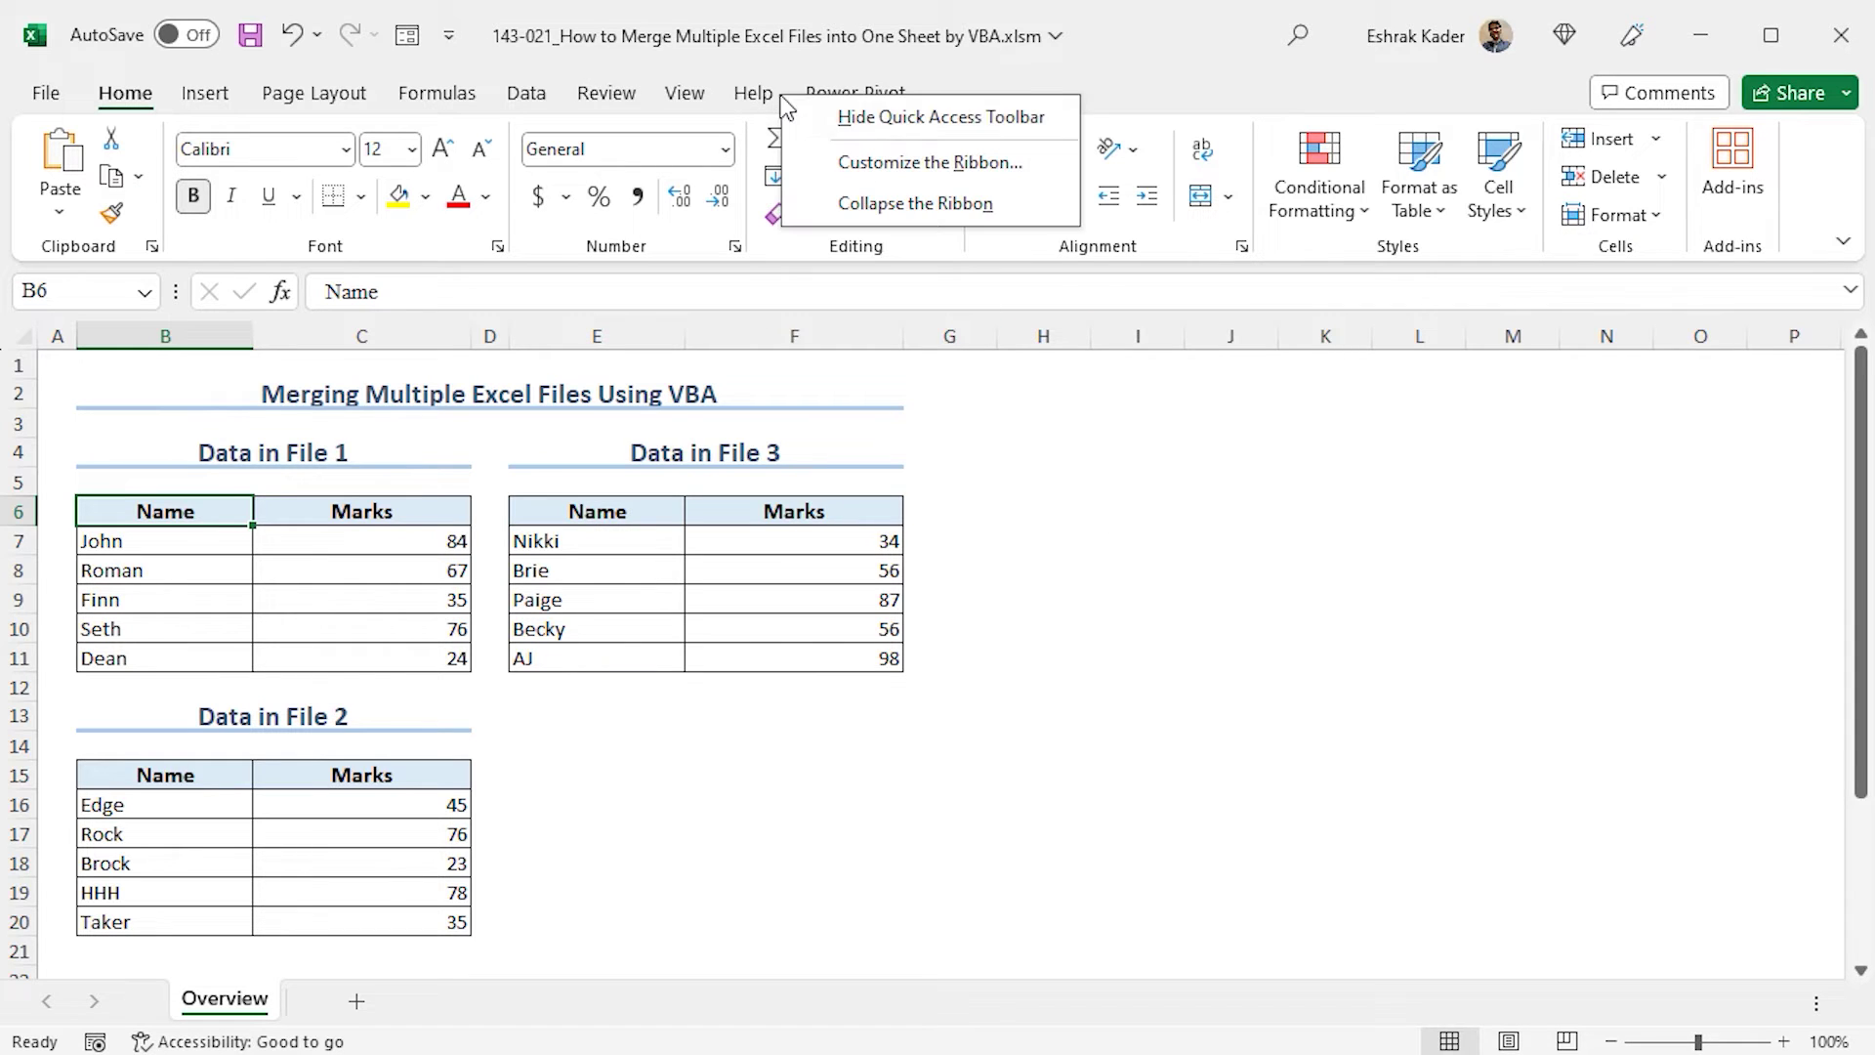
left_click(830, 162)
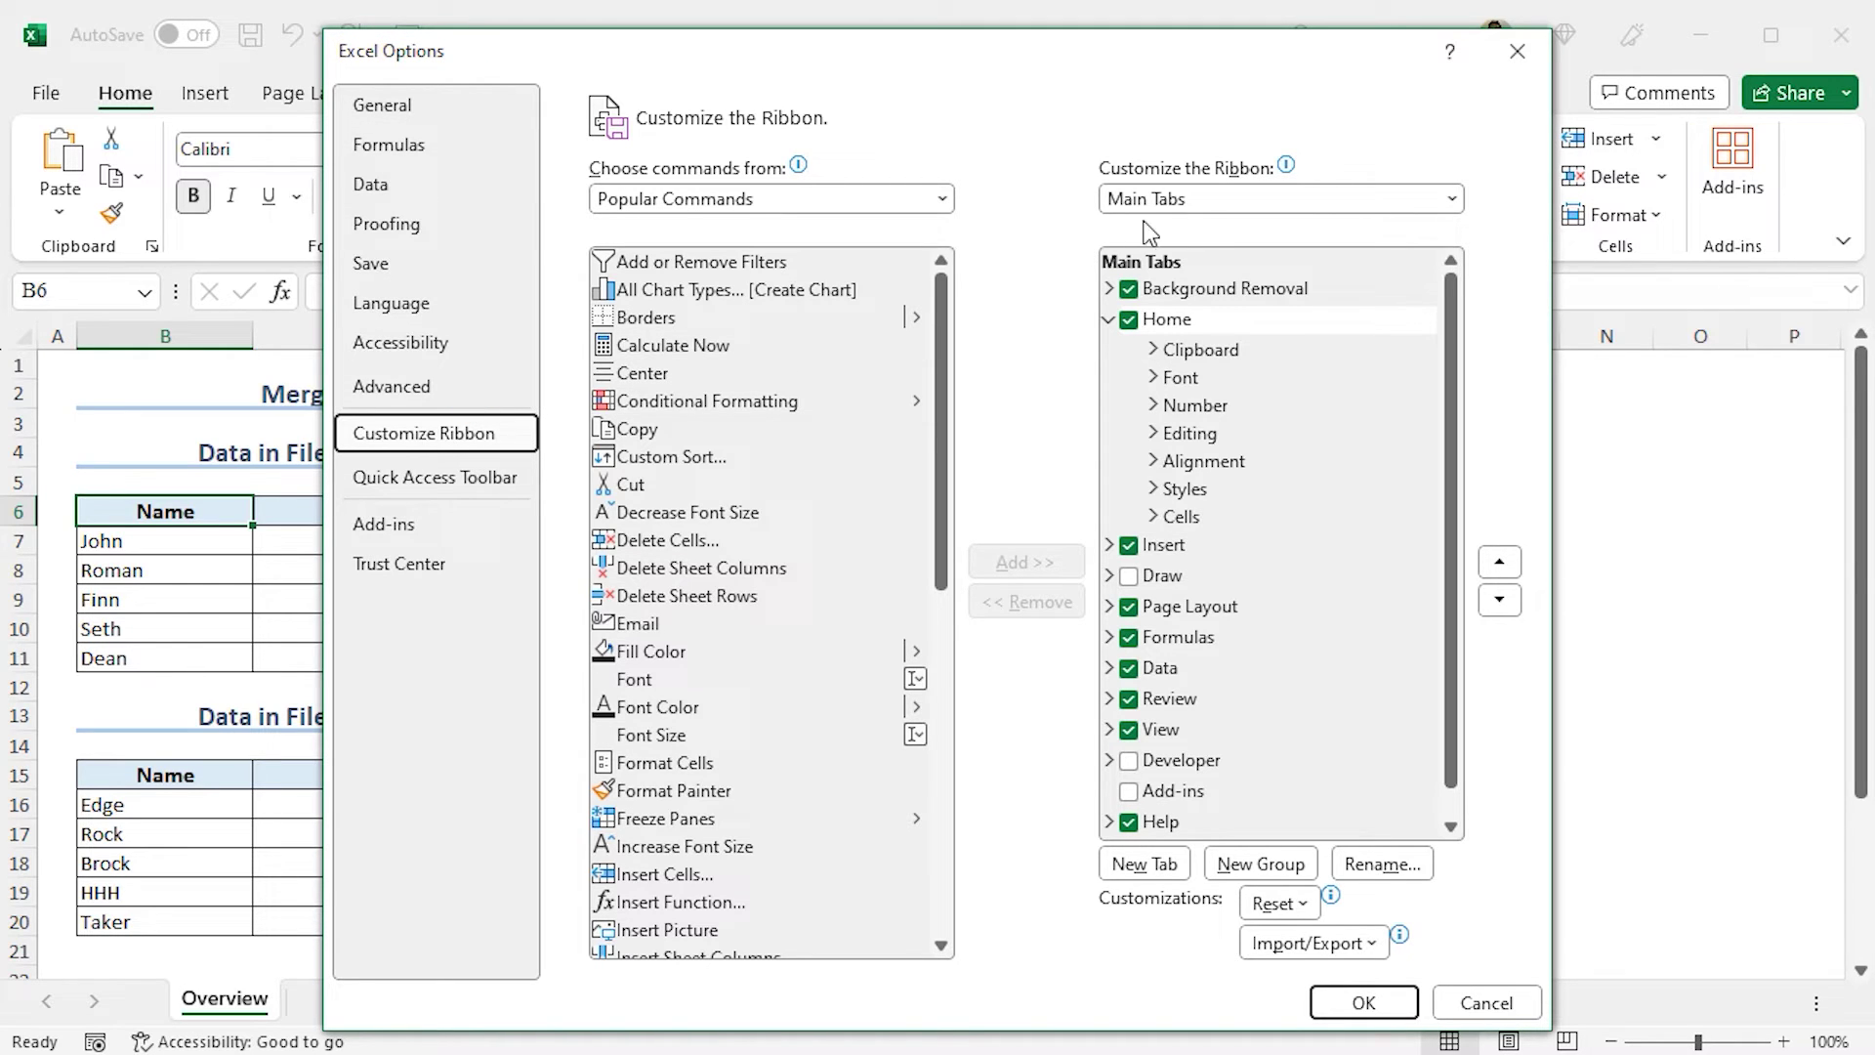
left_click(1130, 760)
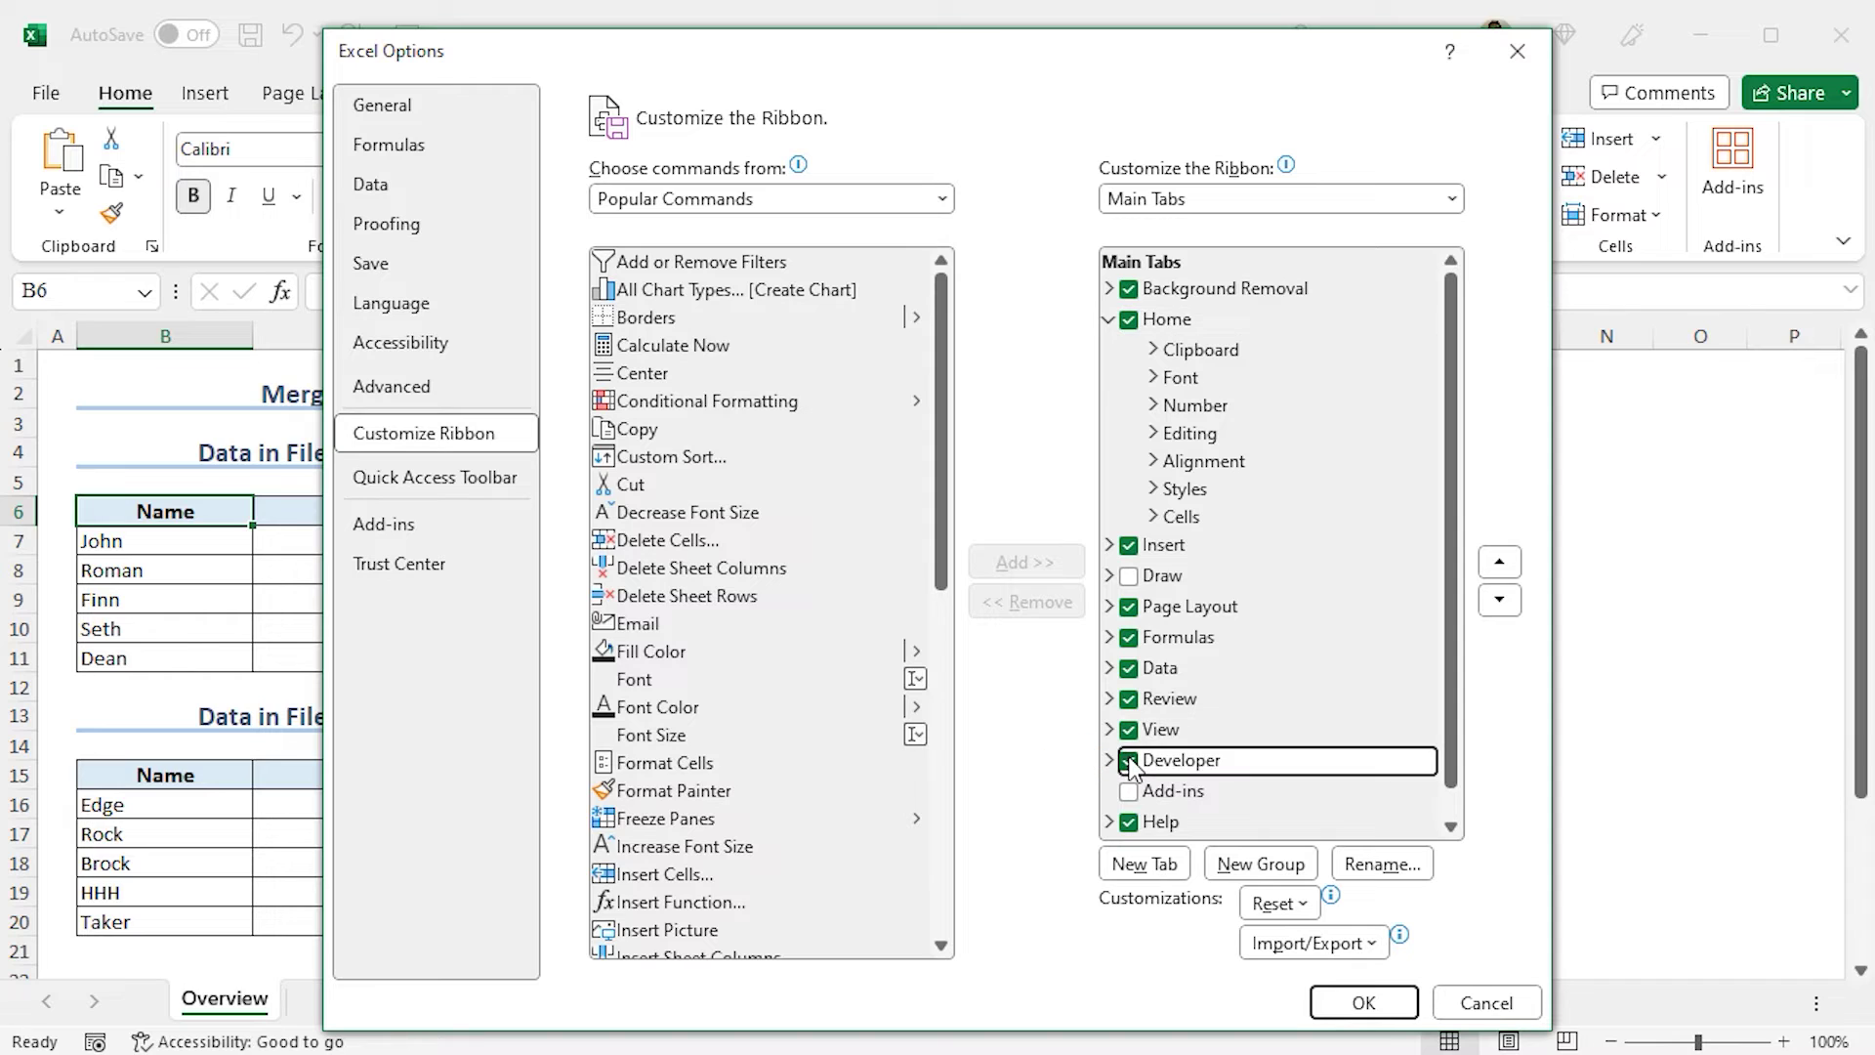
left_click(1365, 1007)
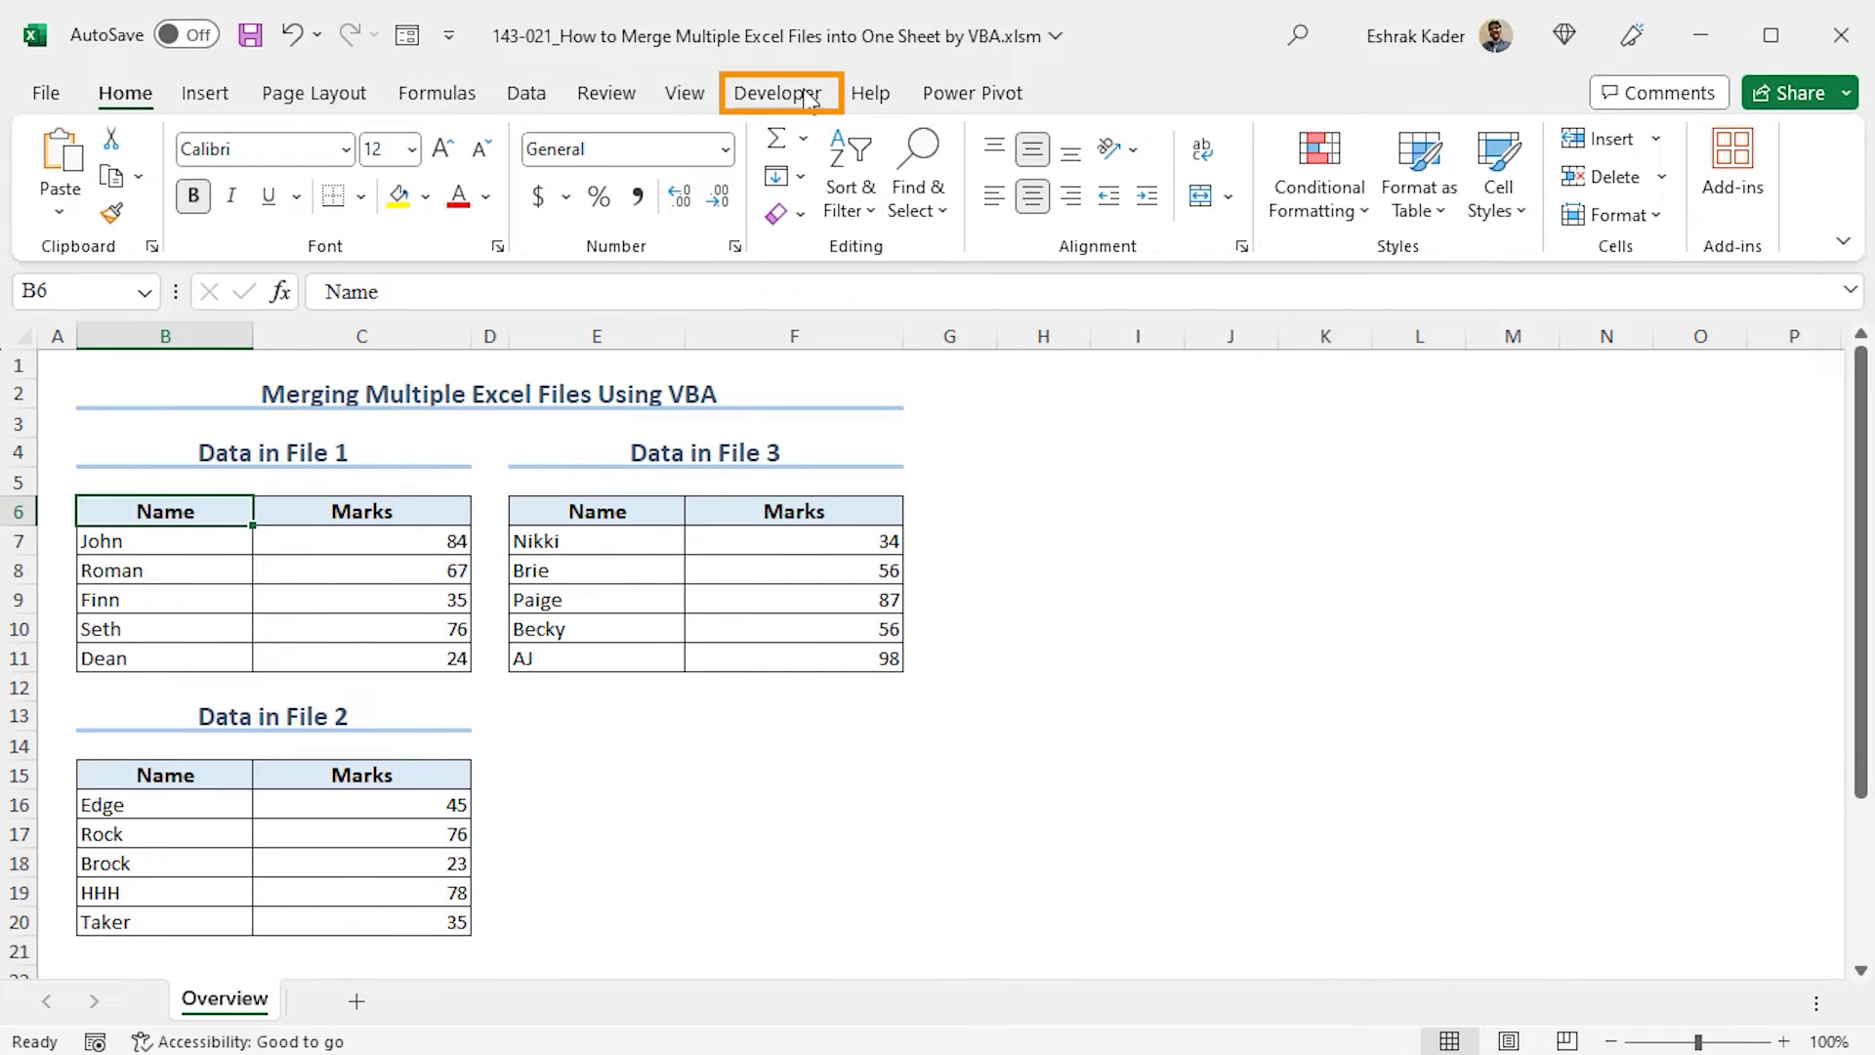
- Add a new module in the Visual Basic editor and paste the MergeMultipleWorkbooksIntoOneSheetOfANewWorkbook macro into it
left_click(778, 94)
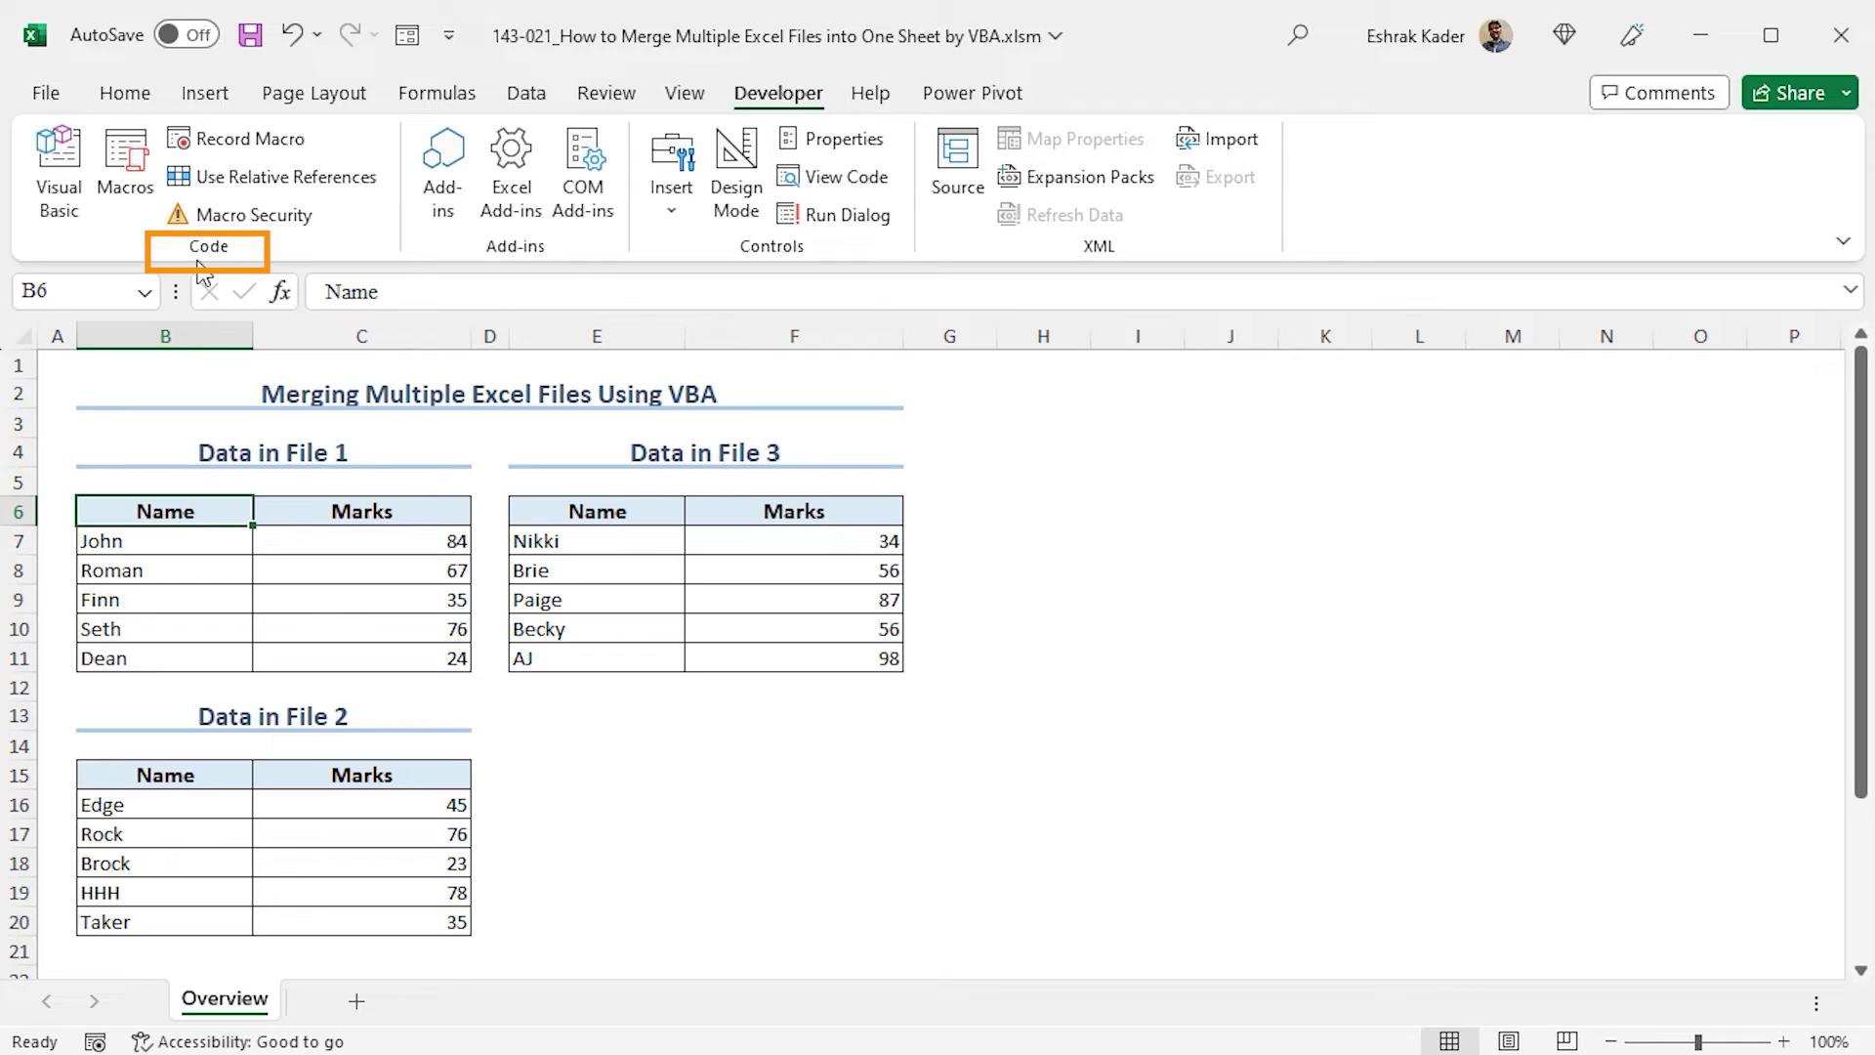
left_click(66, 195)
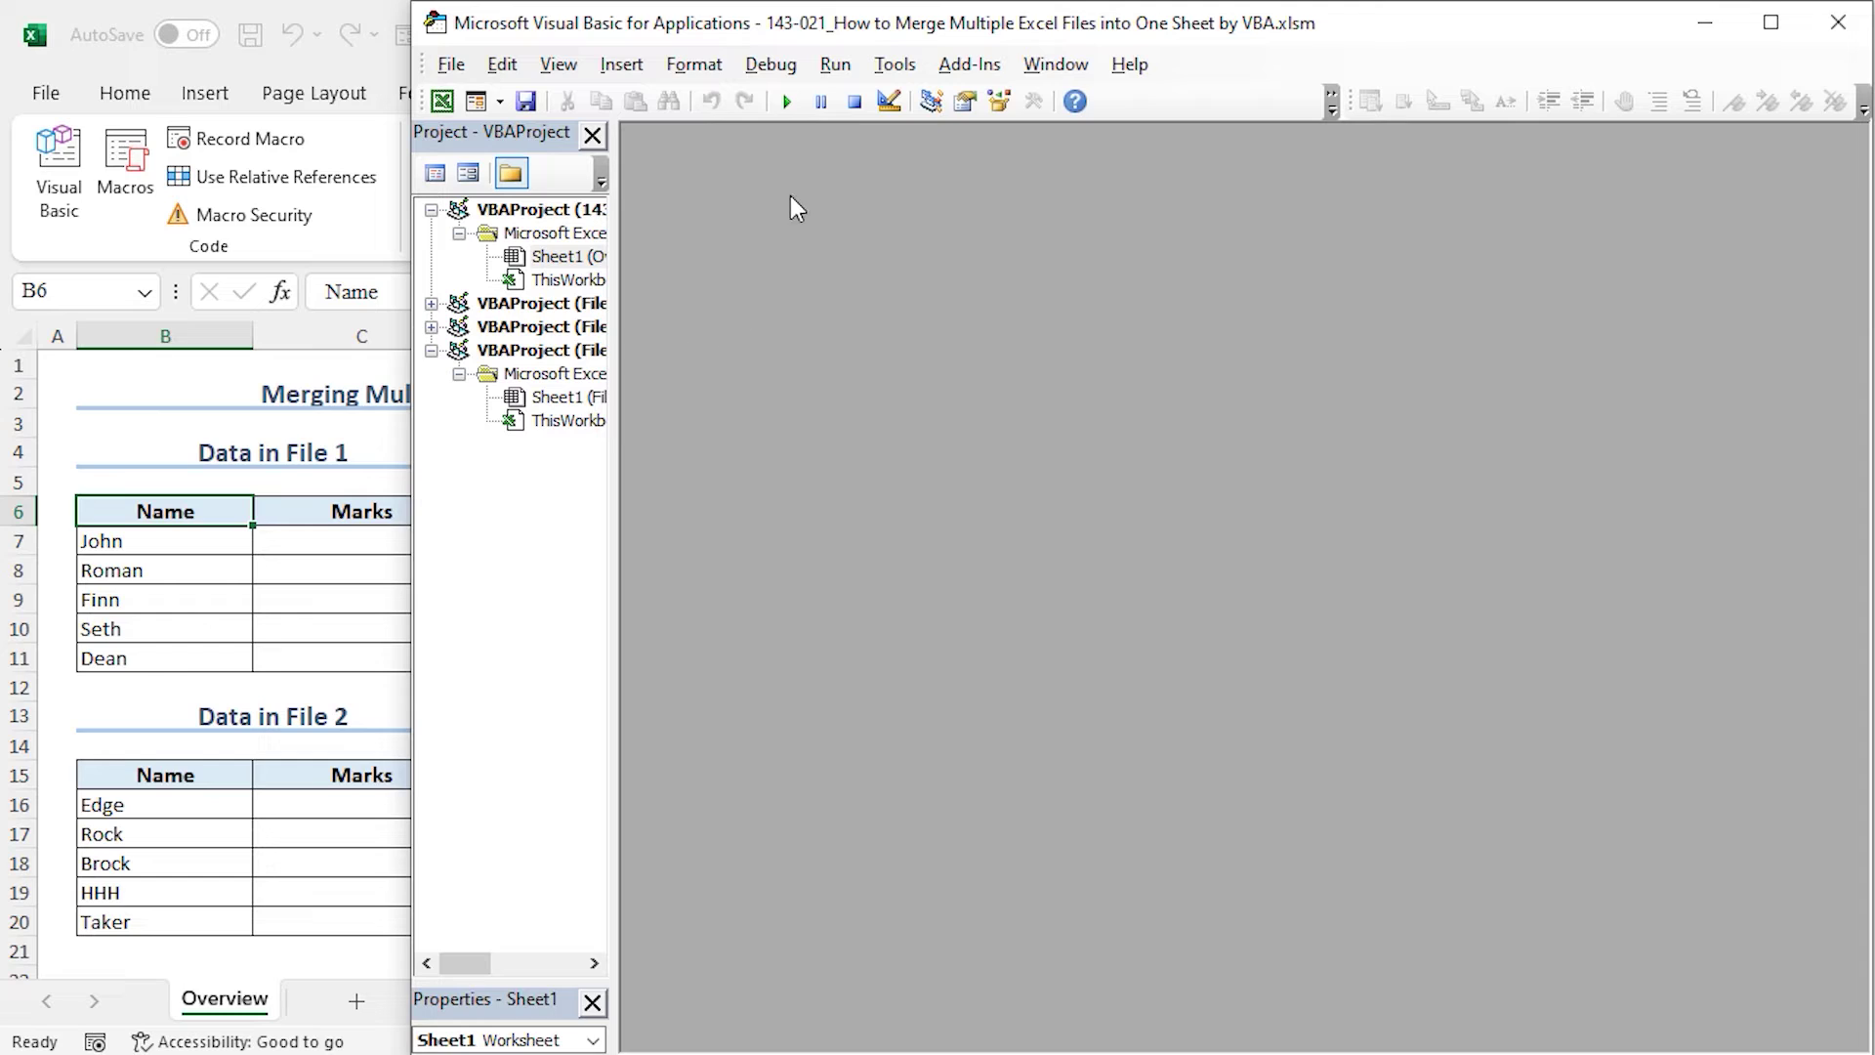
left_click(622, 64)
left_click(668, 163)
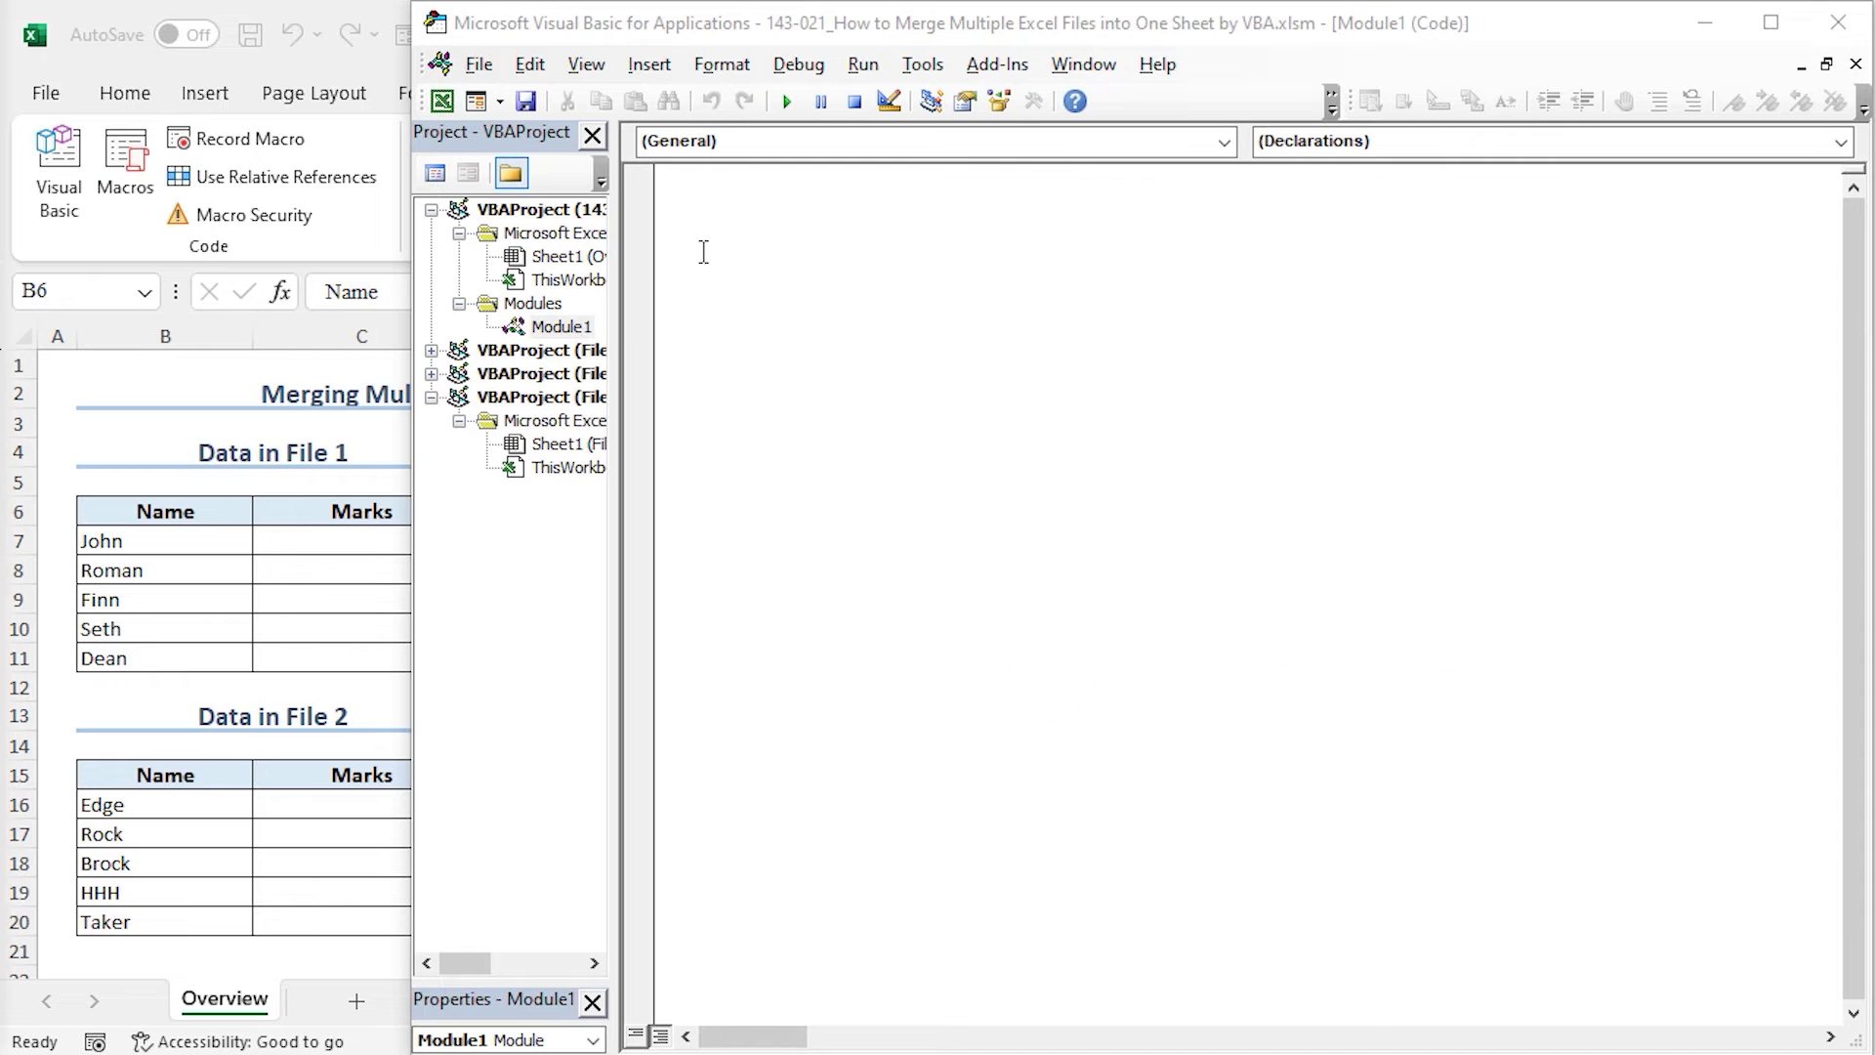
left_click(720, 225)
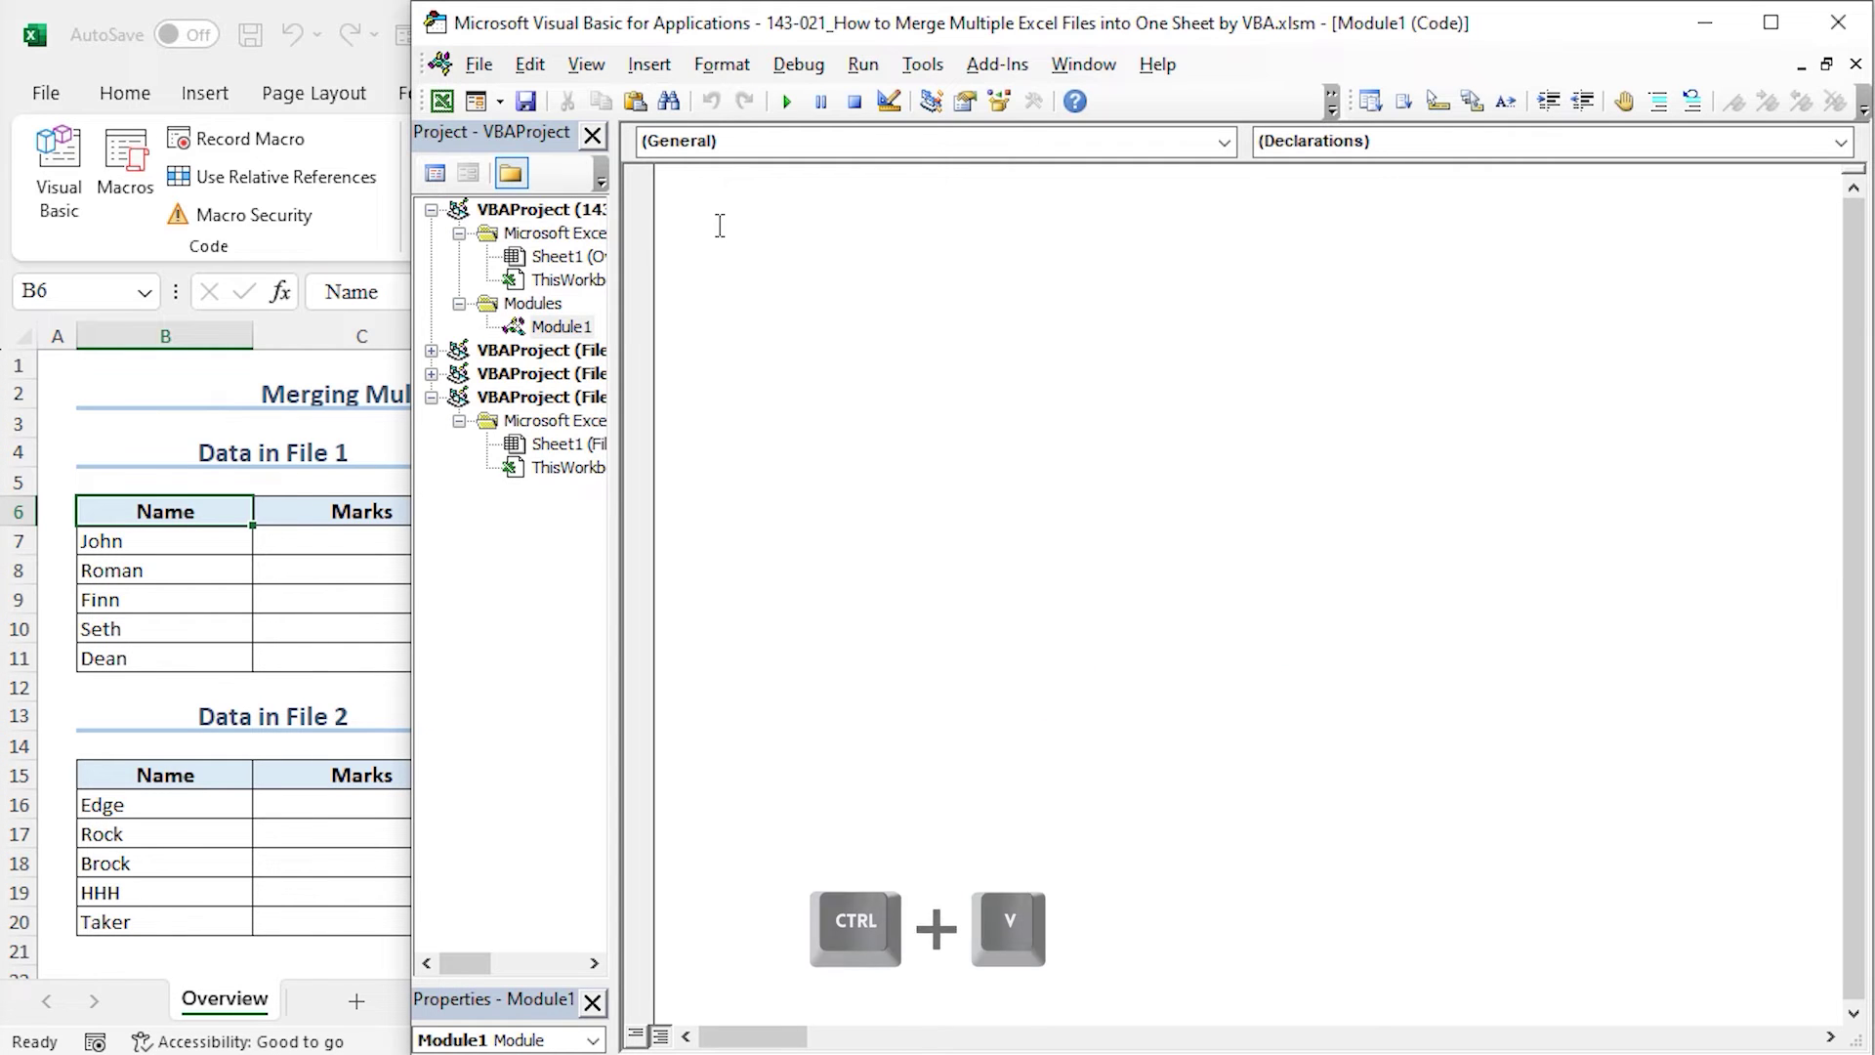
key("ctrl+v")
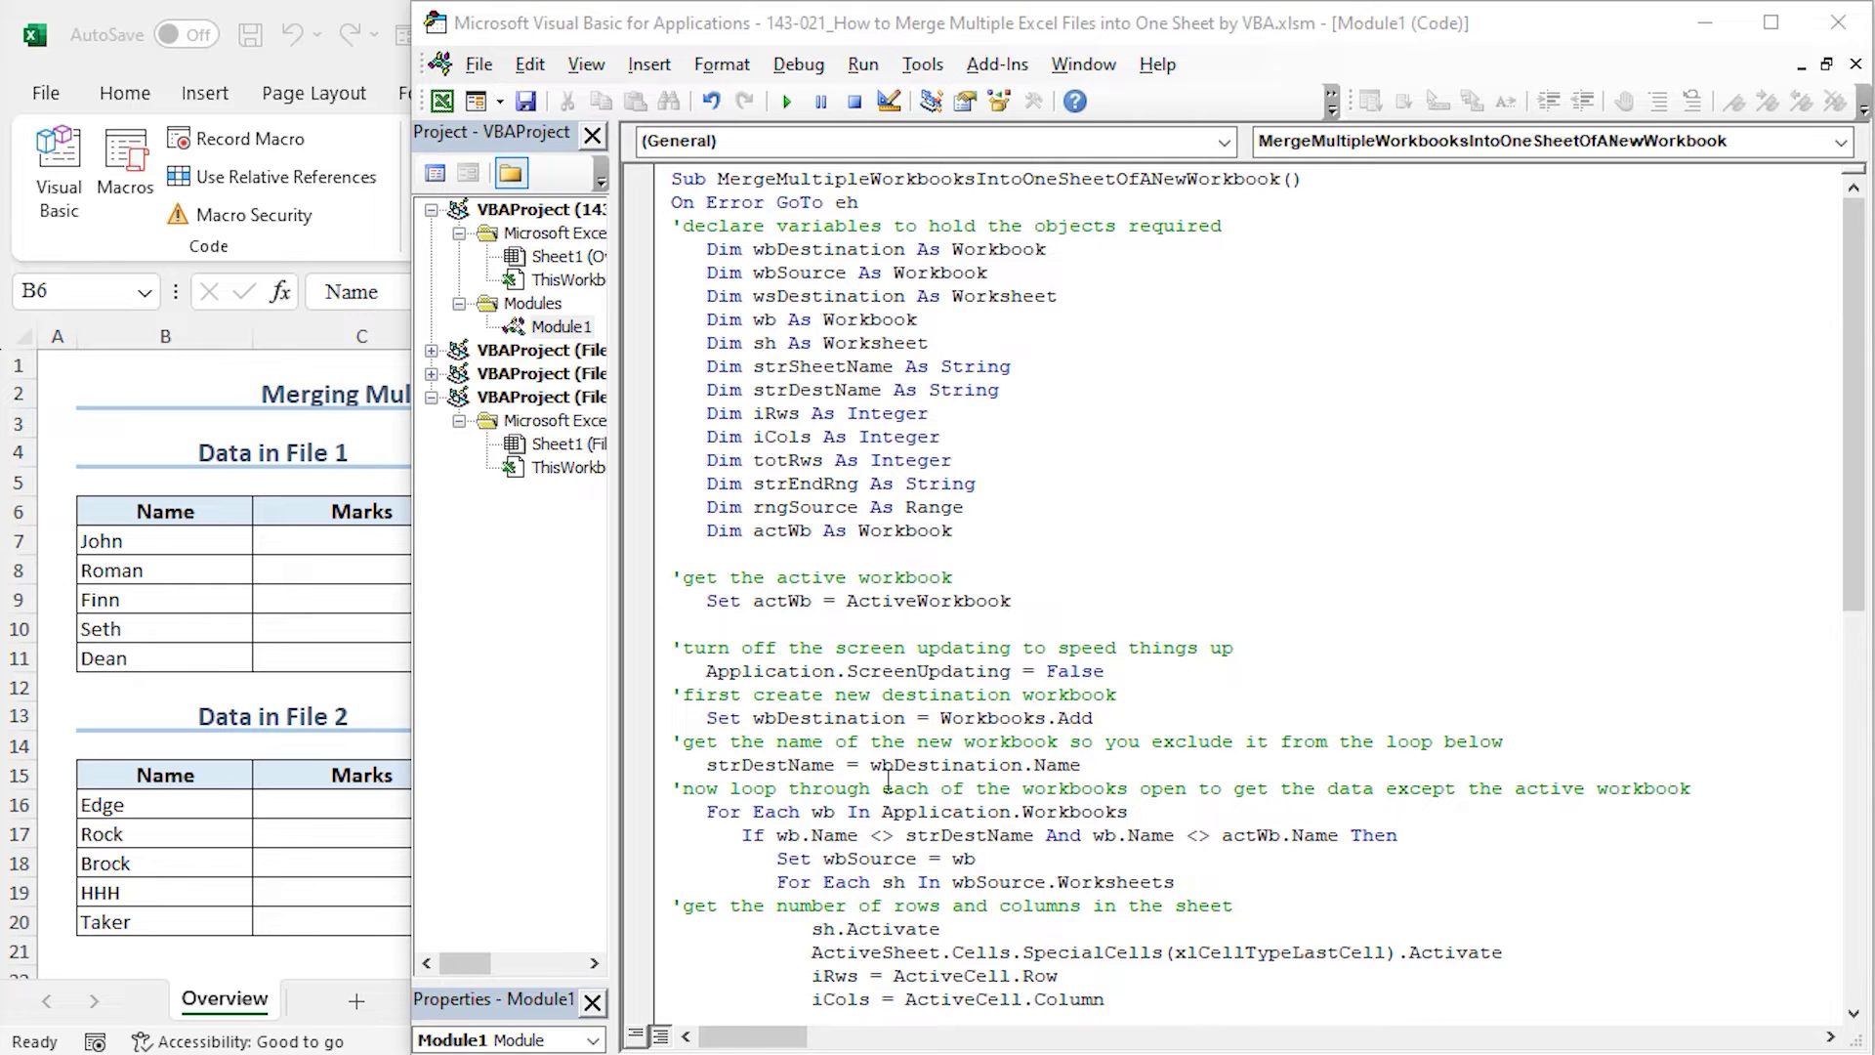
- Review the pasted code, run MergeMultipleWorkbooksIntoOneSheetOfANewWorkbook and check the merged tables in the new workbook
scroll(887, 781, "down", 5)
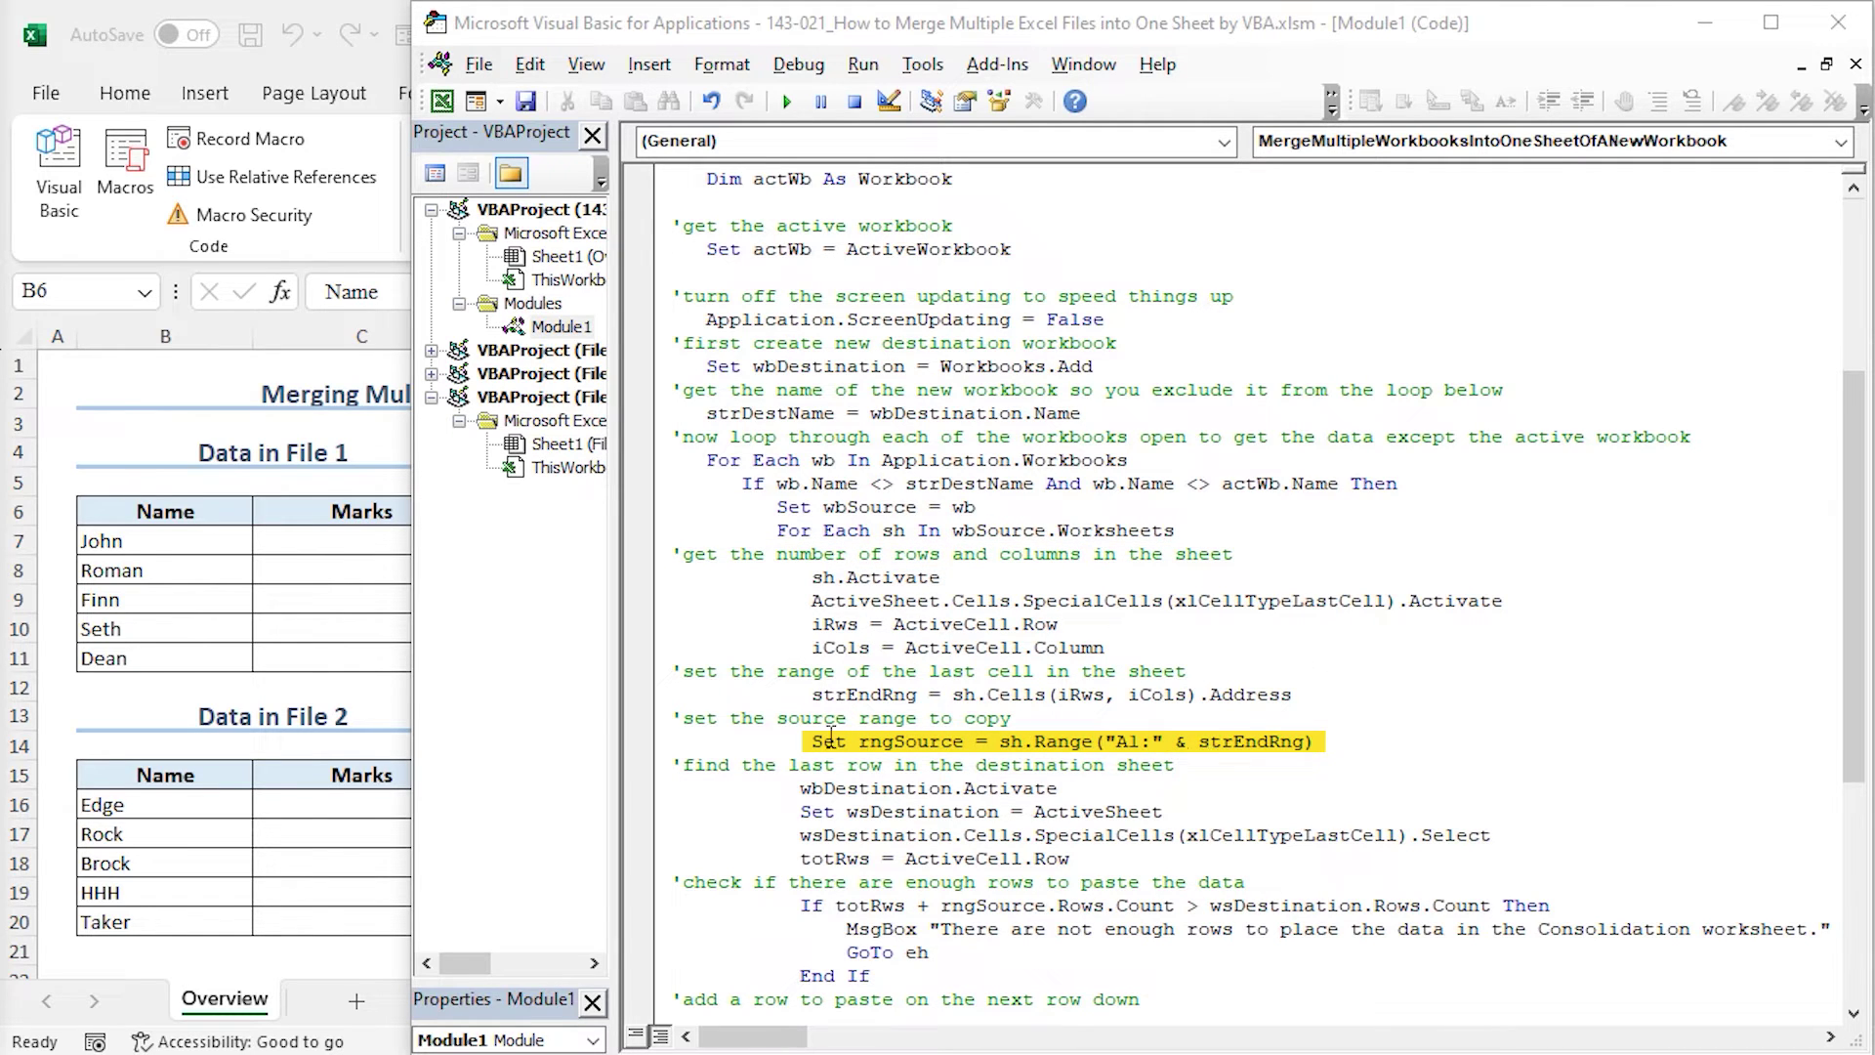
left_click(1321, 742)
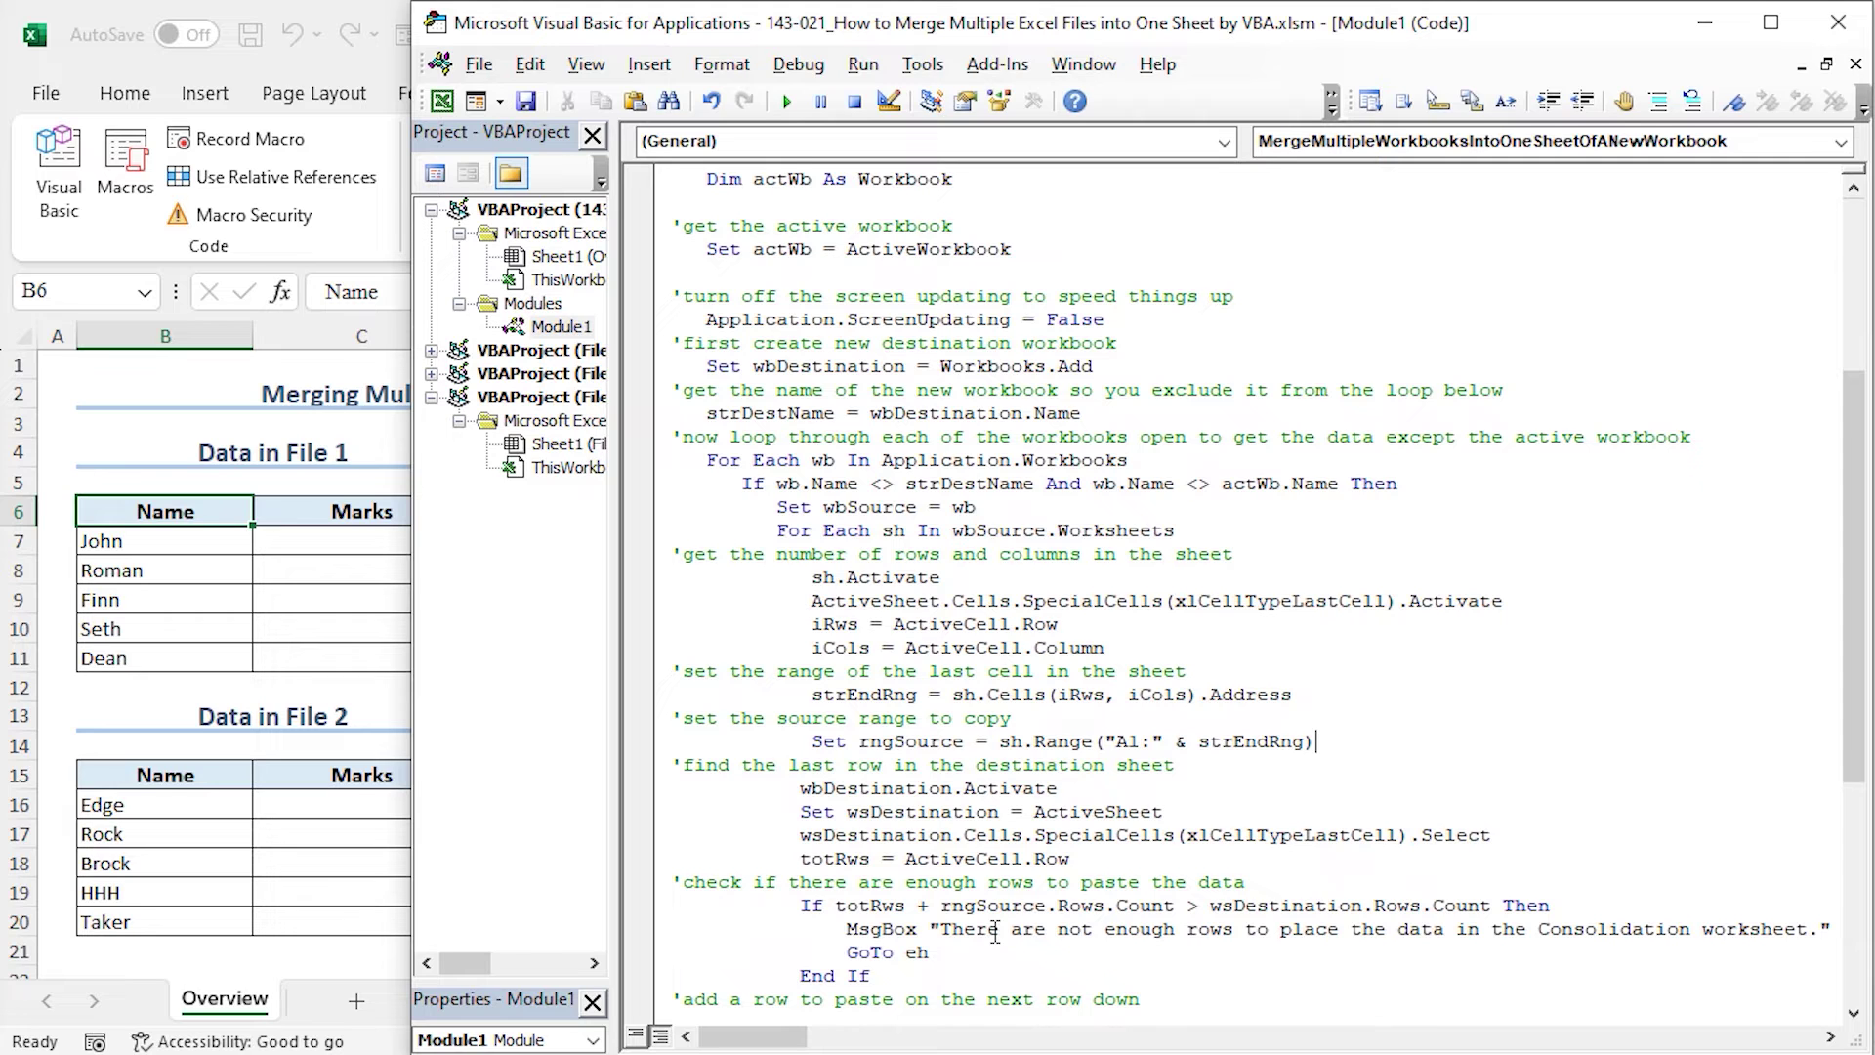
scroll(994, 931, "down", 6)
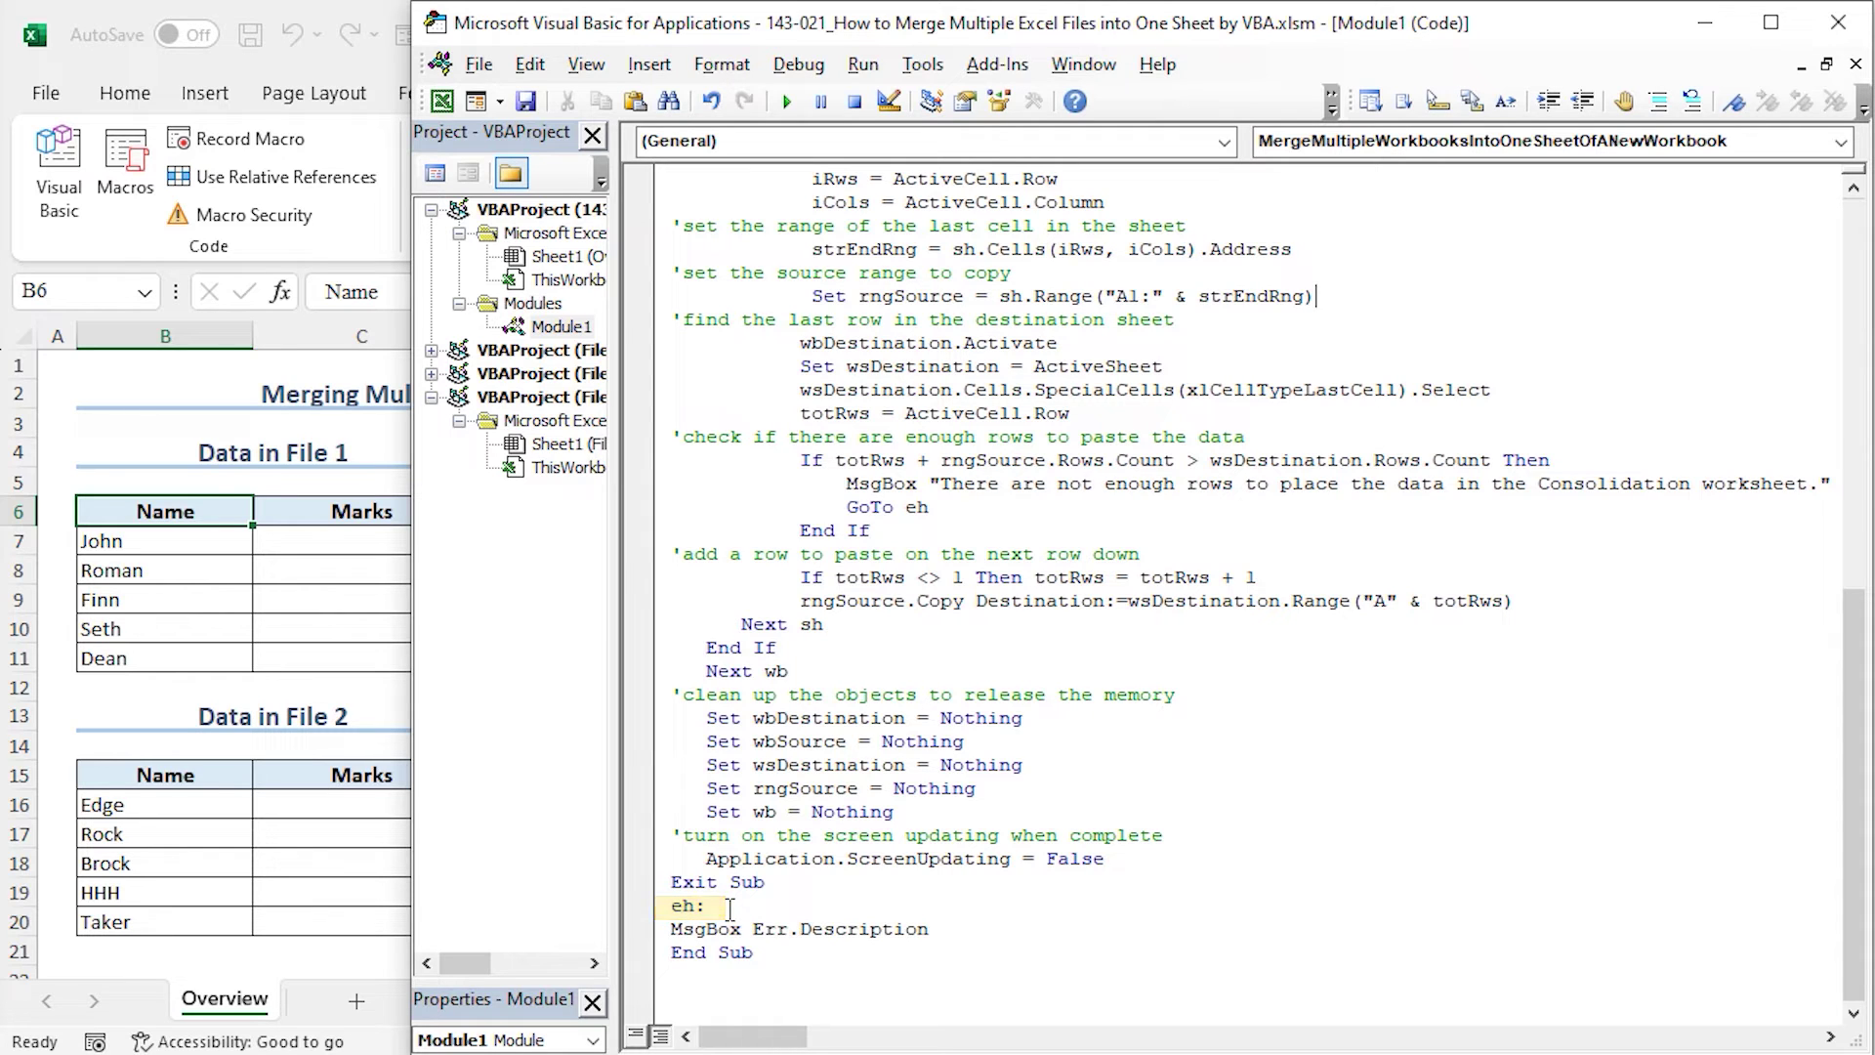
key("F5")
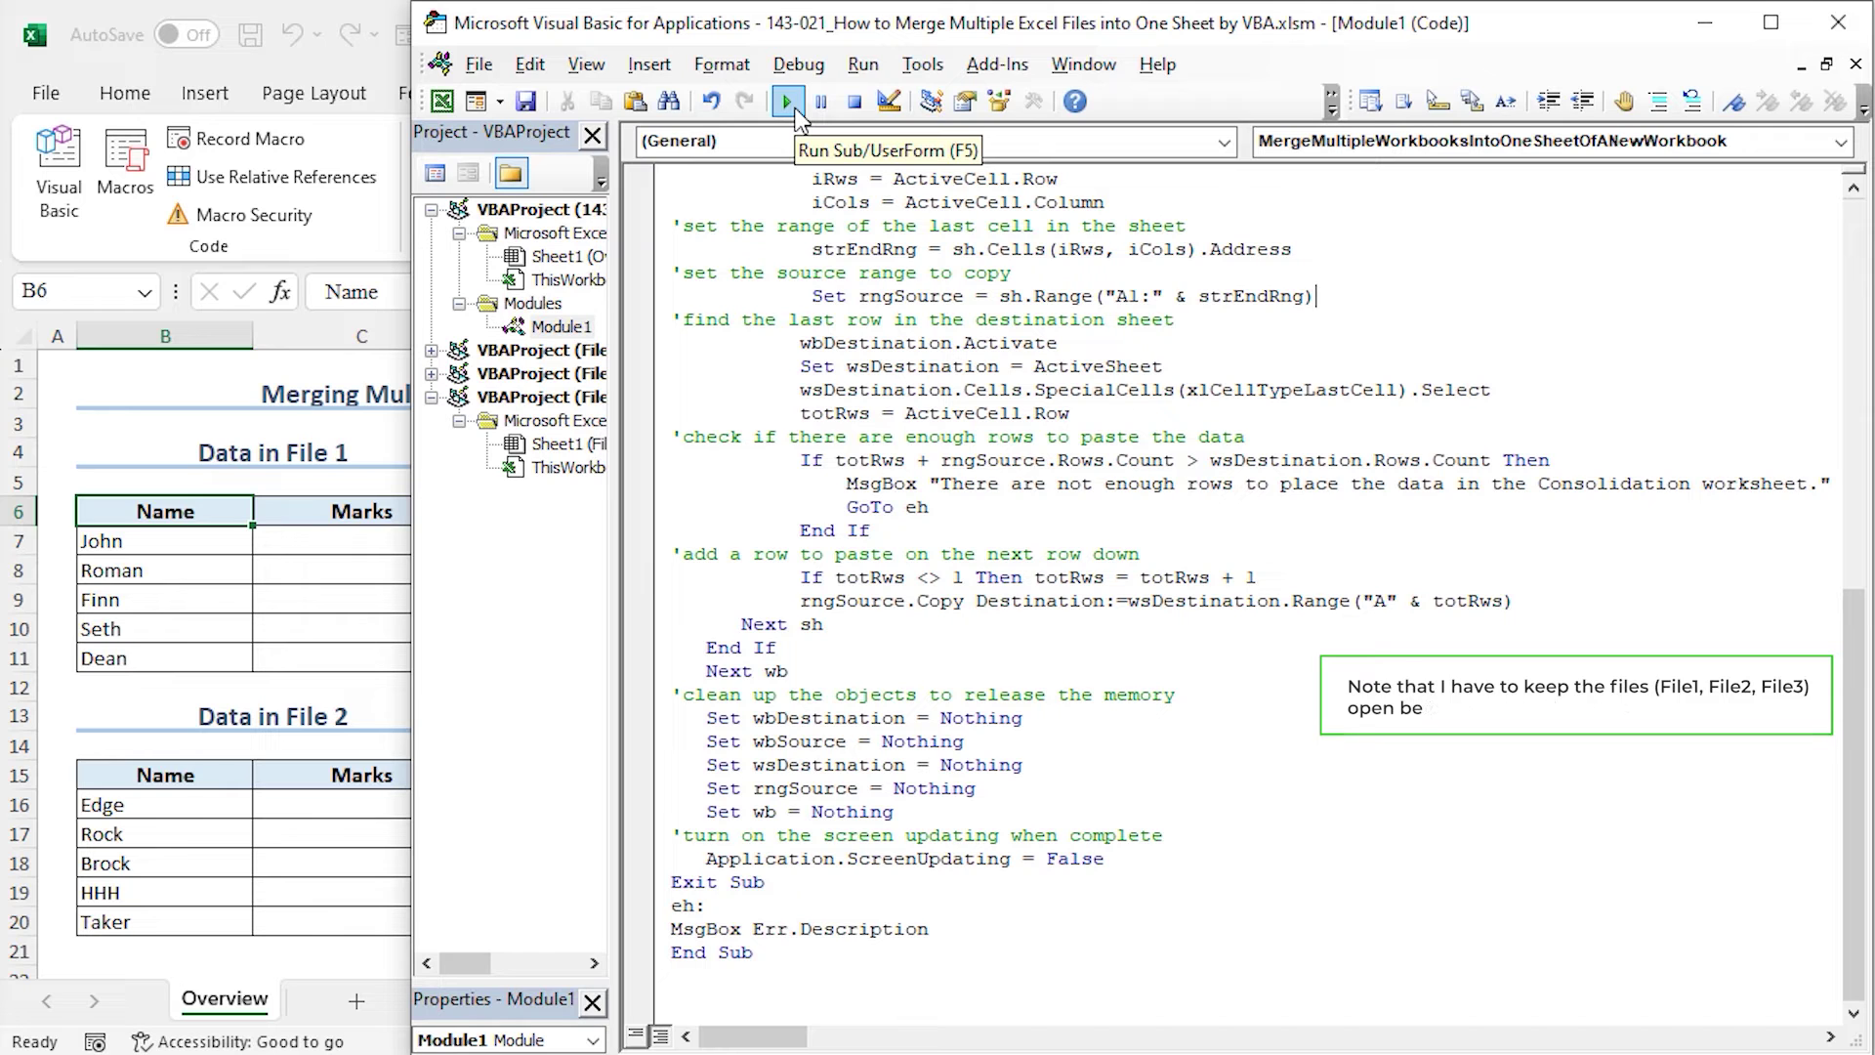
left_click(797, 110)
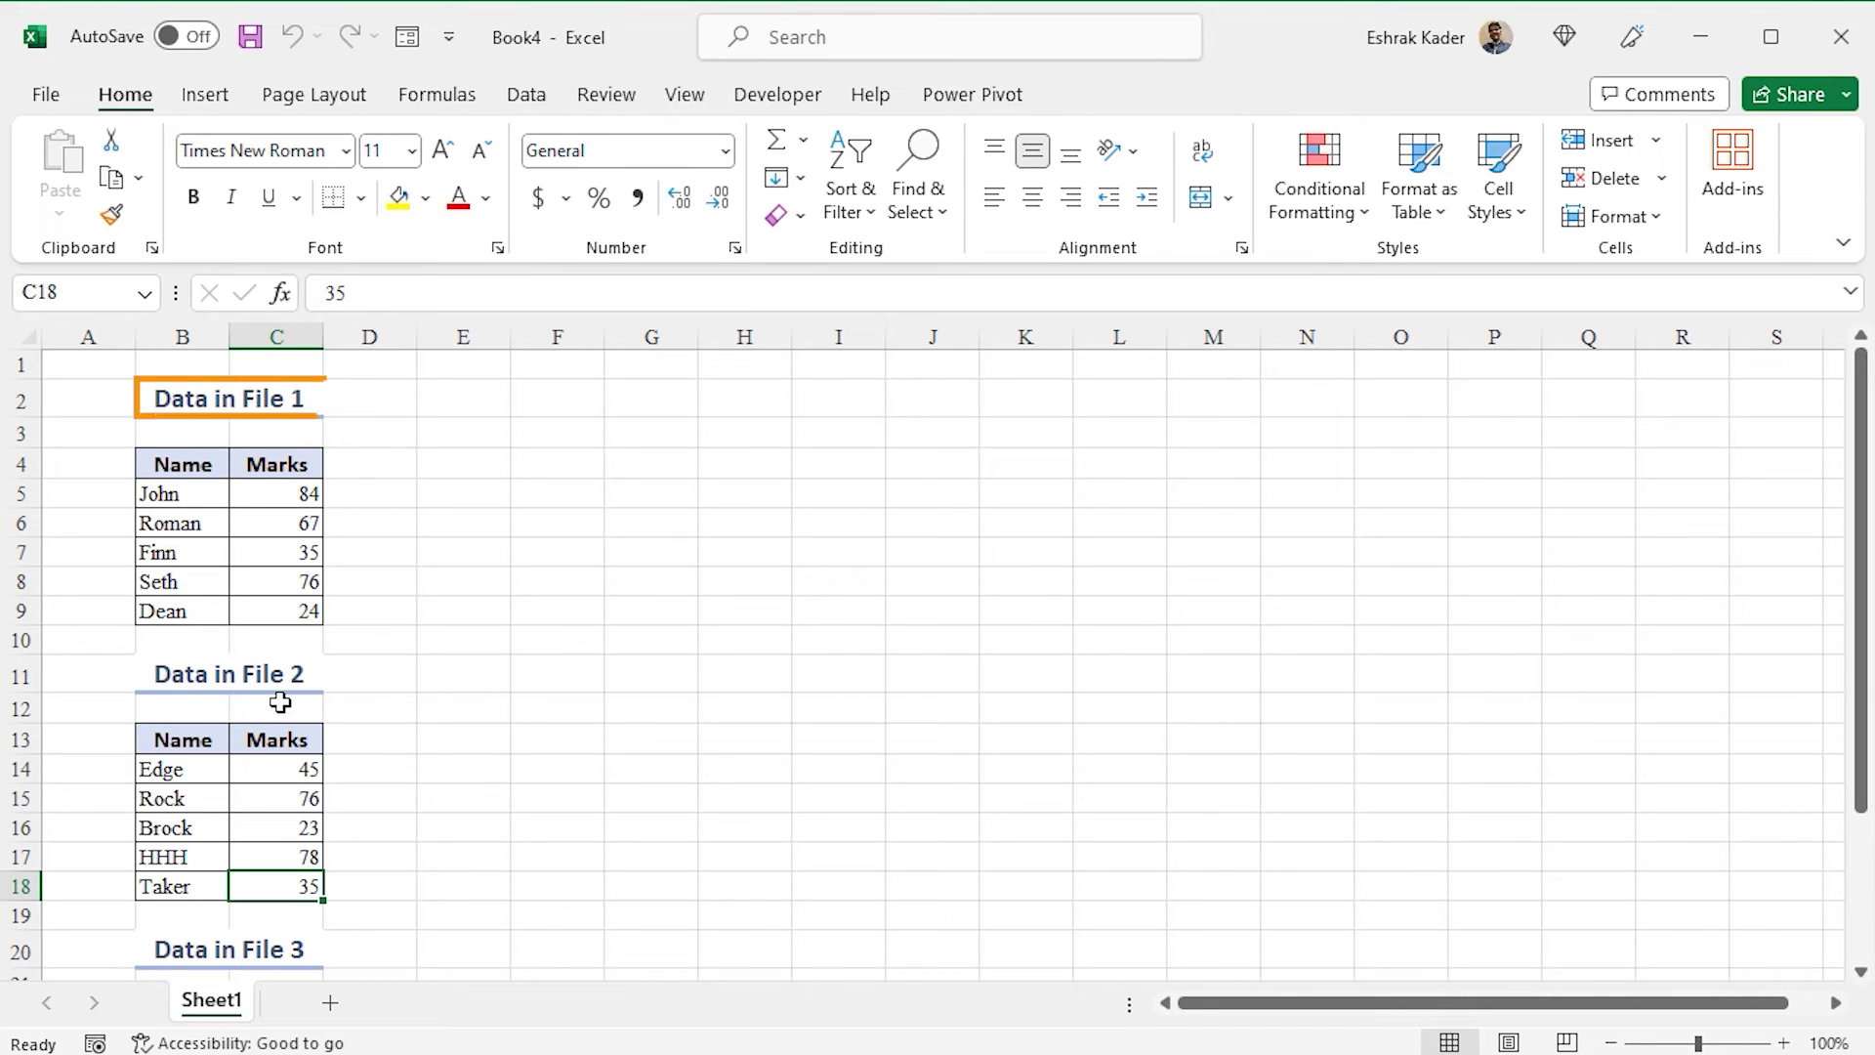
scroll(309, 942, "down", 5)
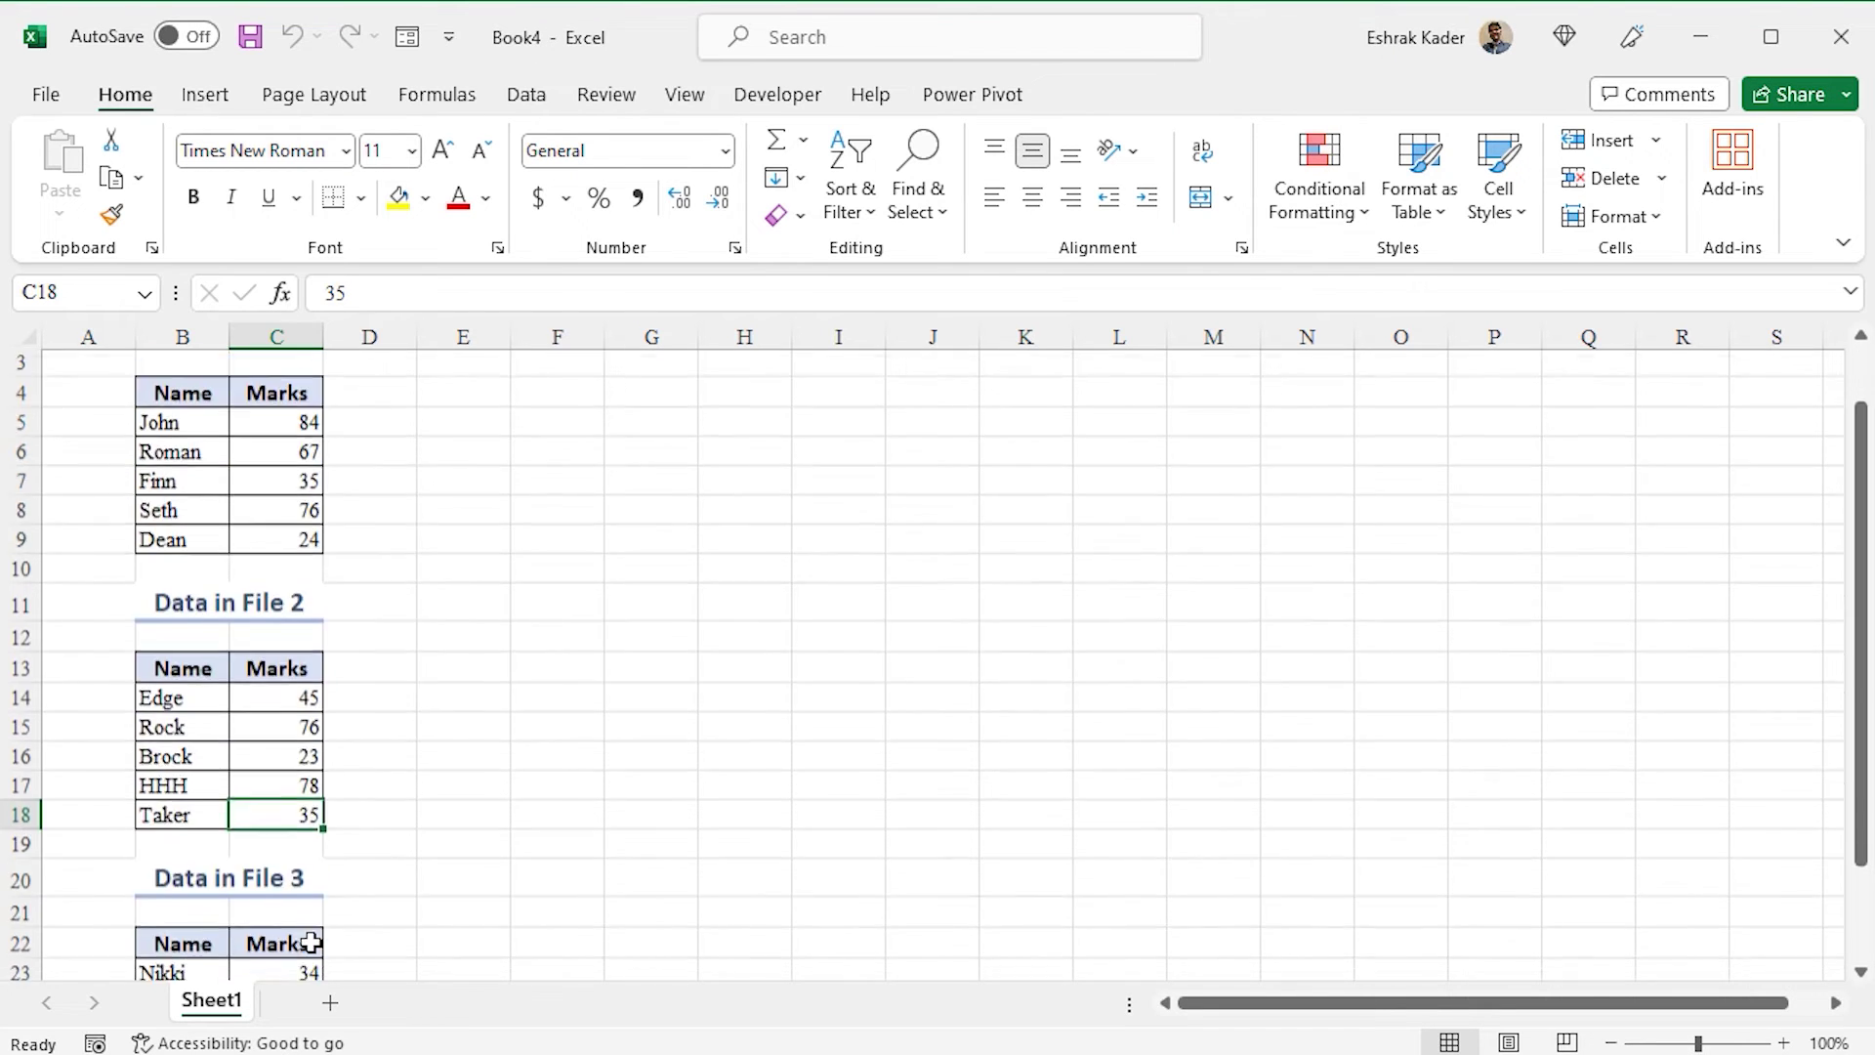
scroll(310, 940, "up", 4)
scroll(311, 940, "up", 1)
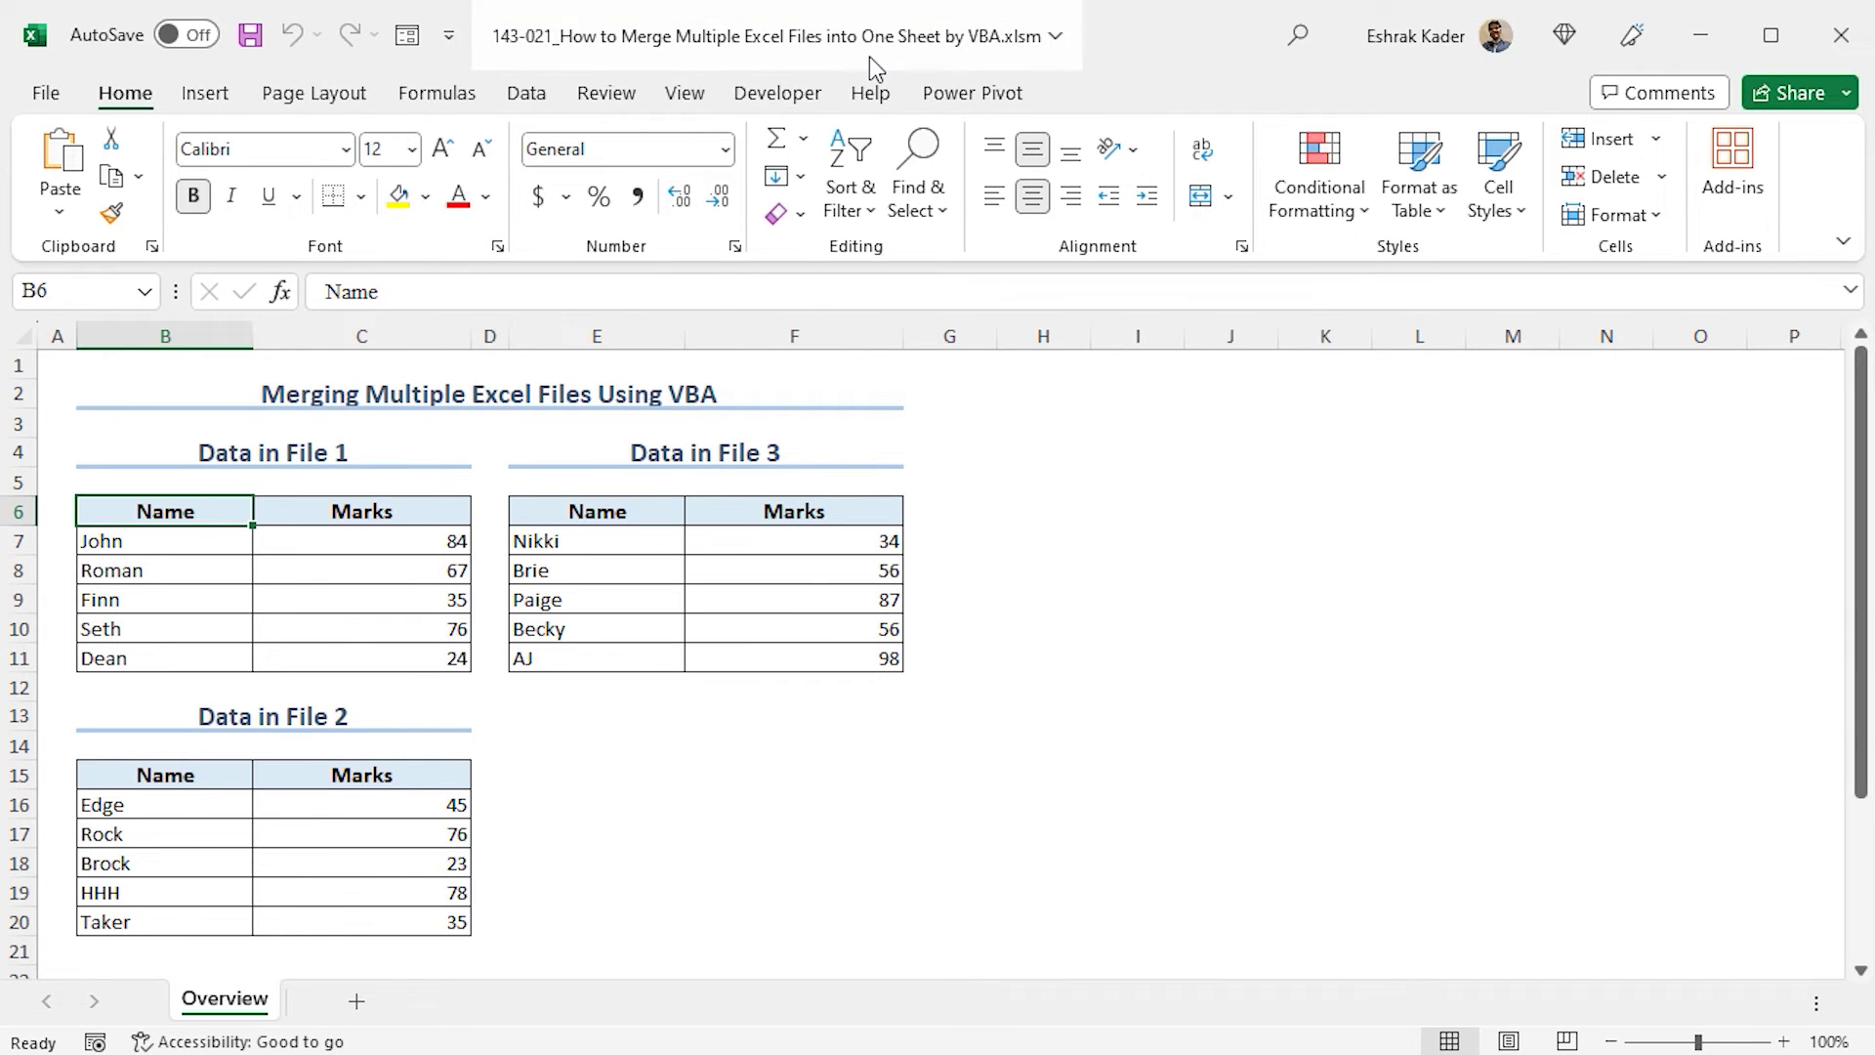
- Add a second module to the VBA merge workbook and paste the MergeMultipleSheetsToActiveWorkBook macro into it
left_click(782, 93)
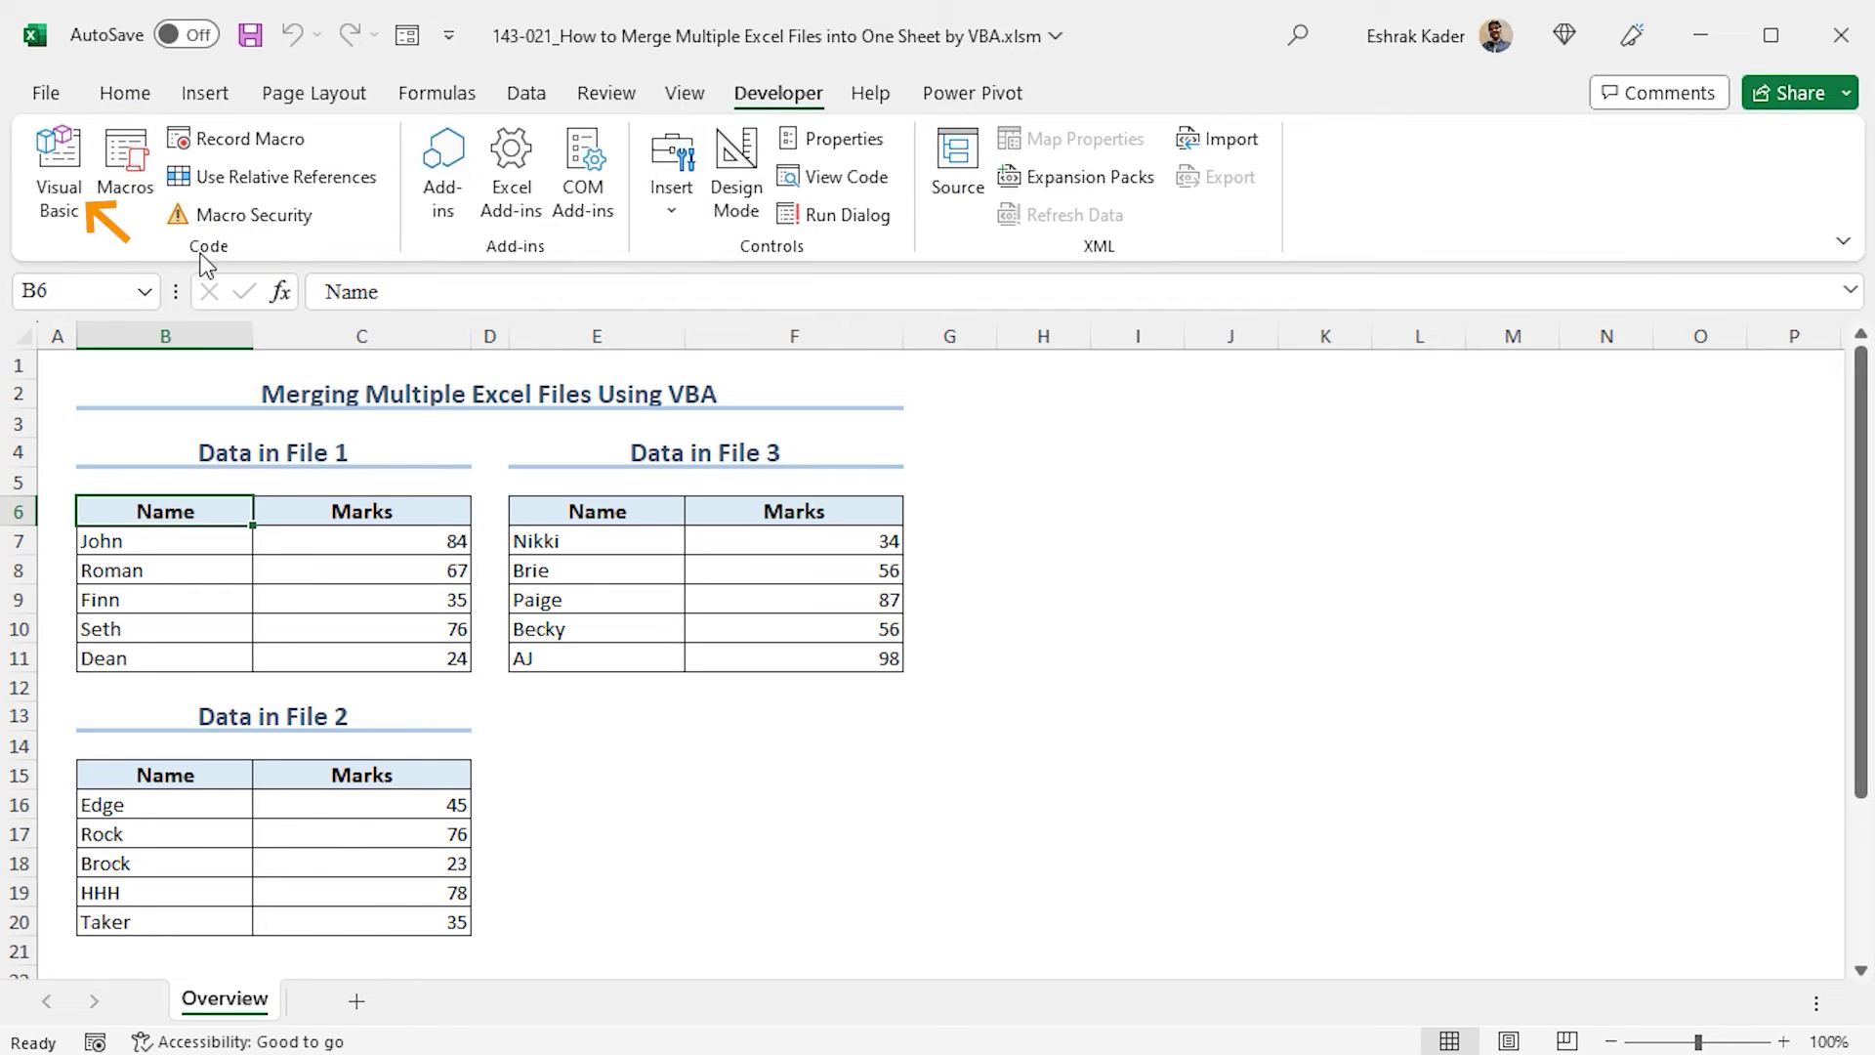
left_click(64, 190)
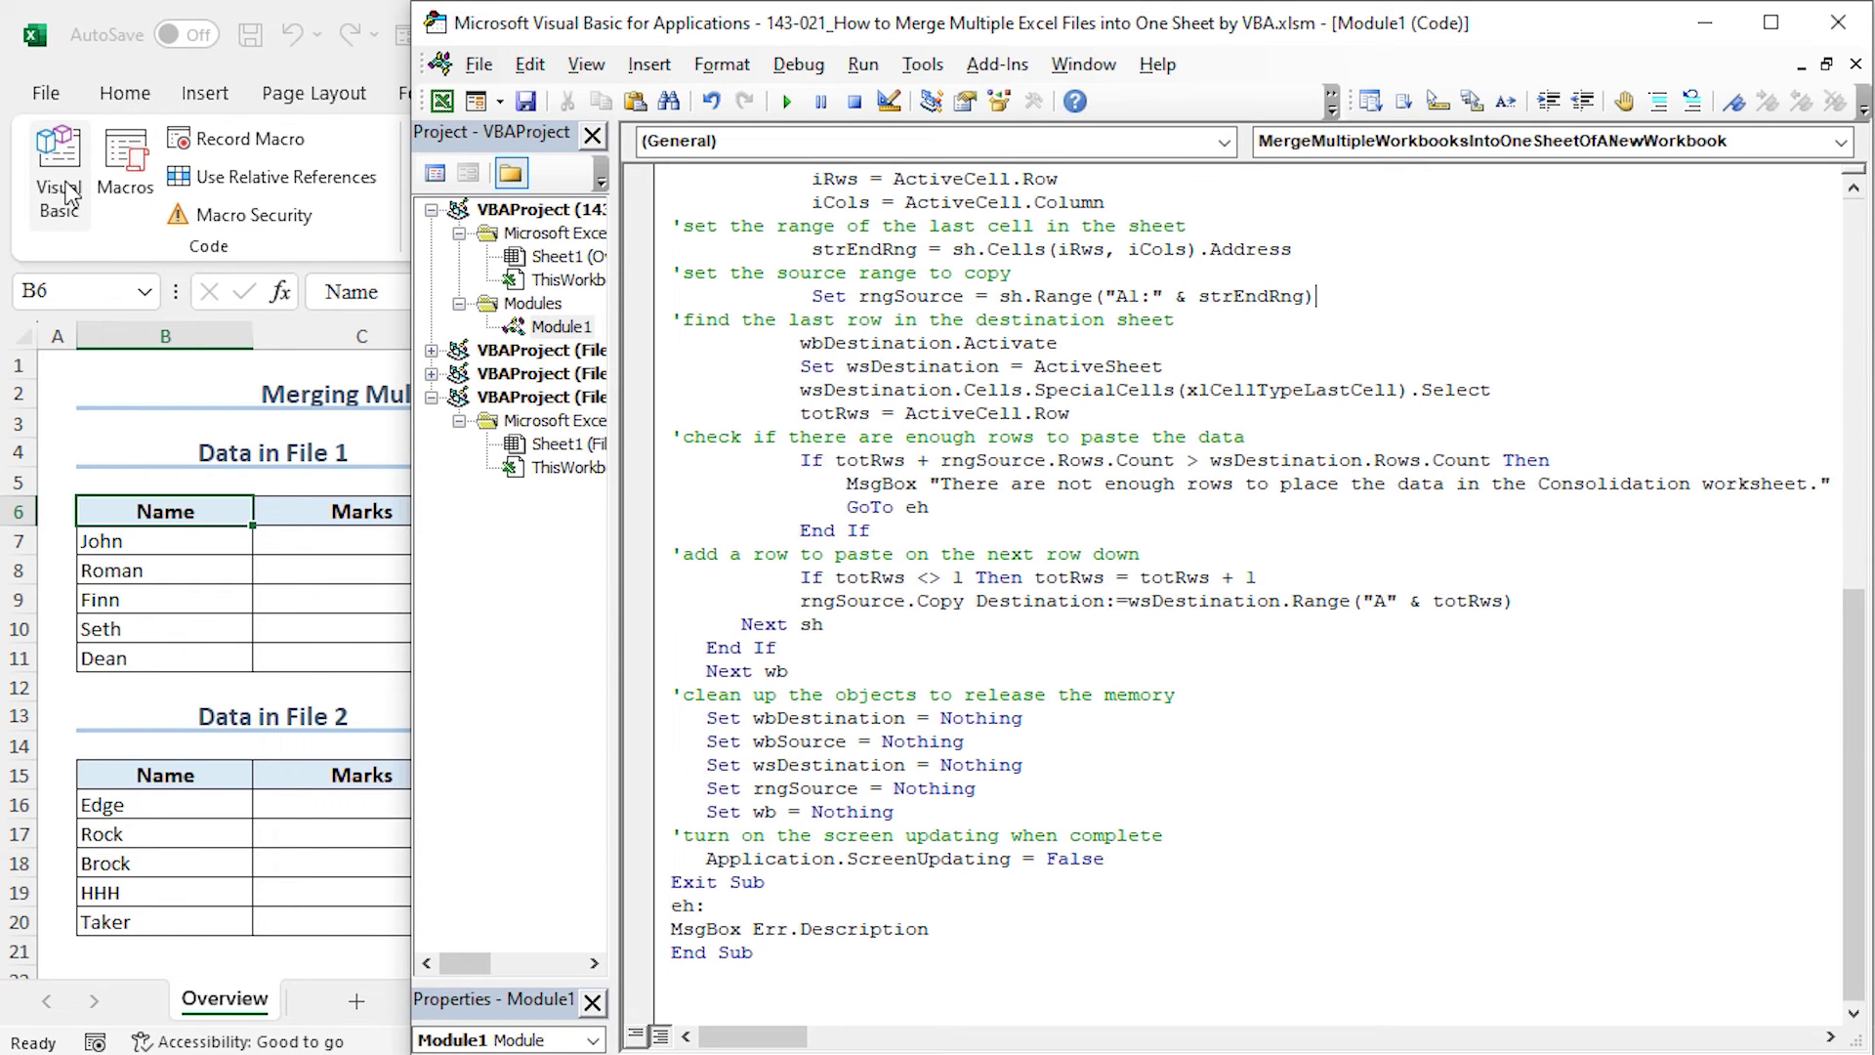
left_click(649, 63)
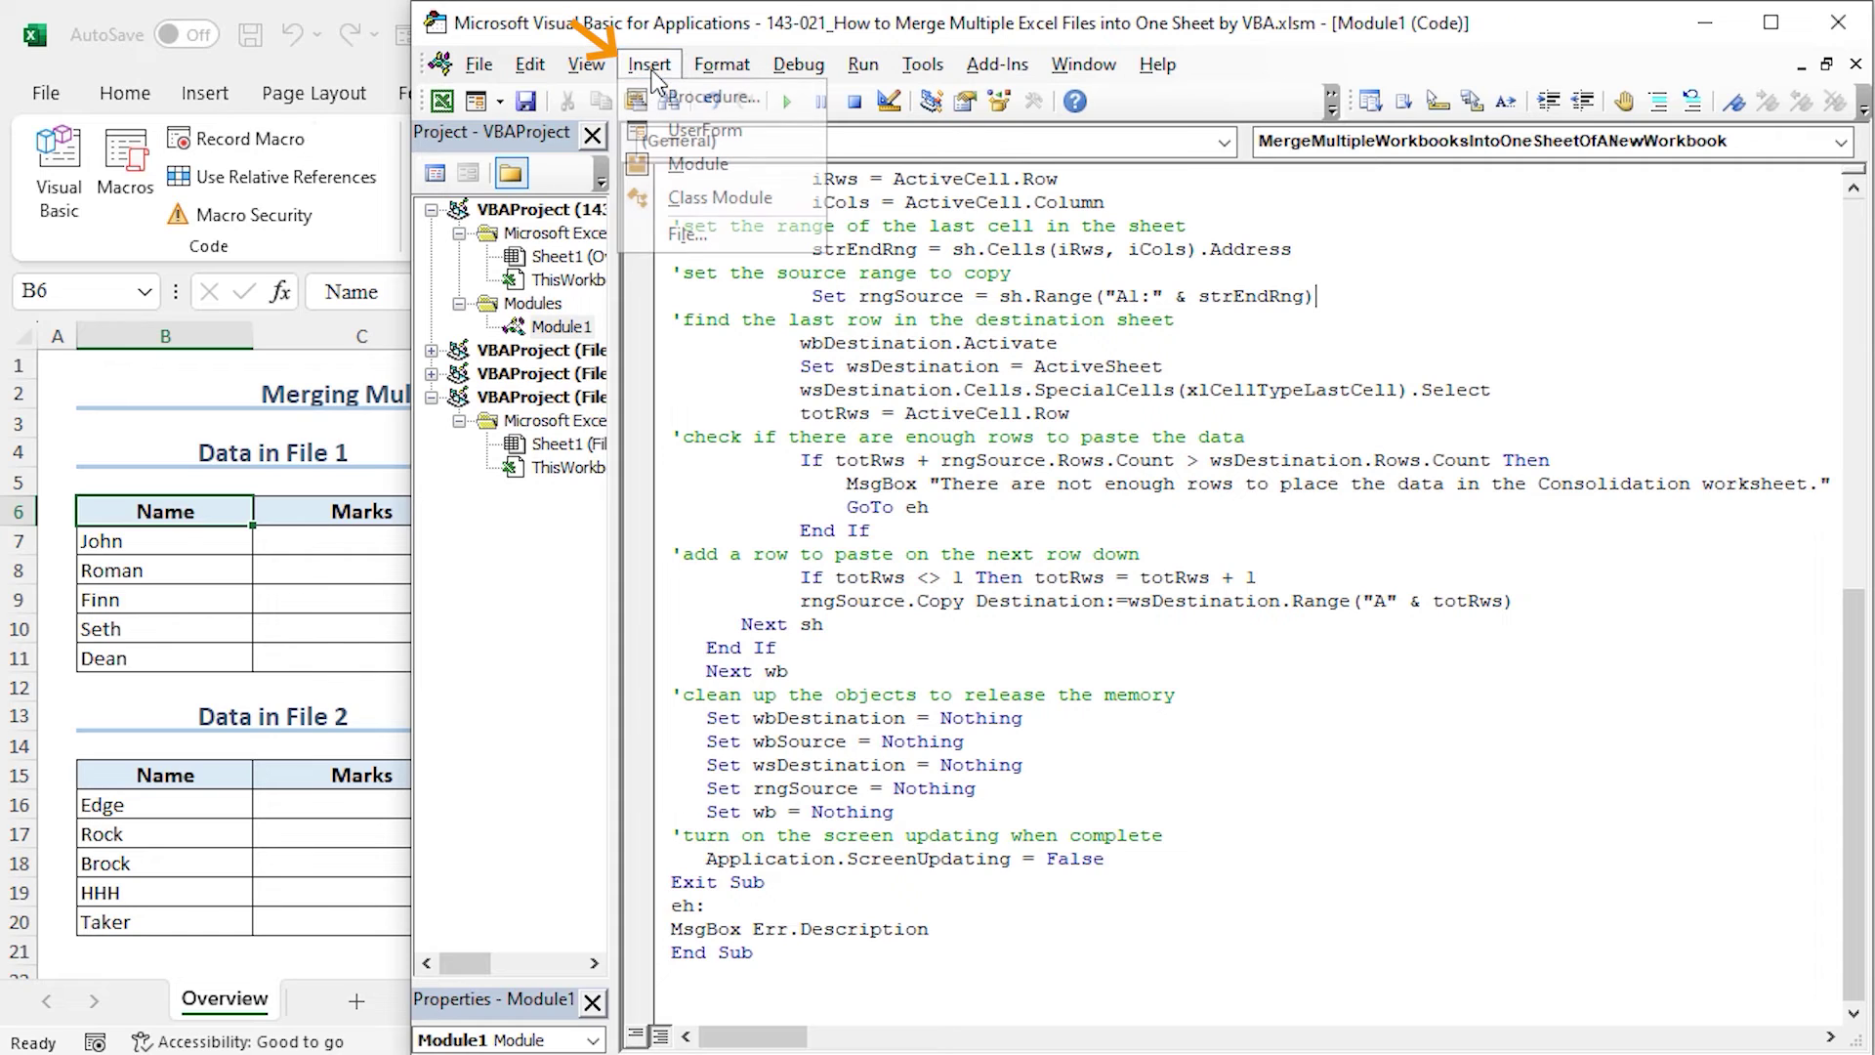
left_click(684, 164)
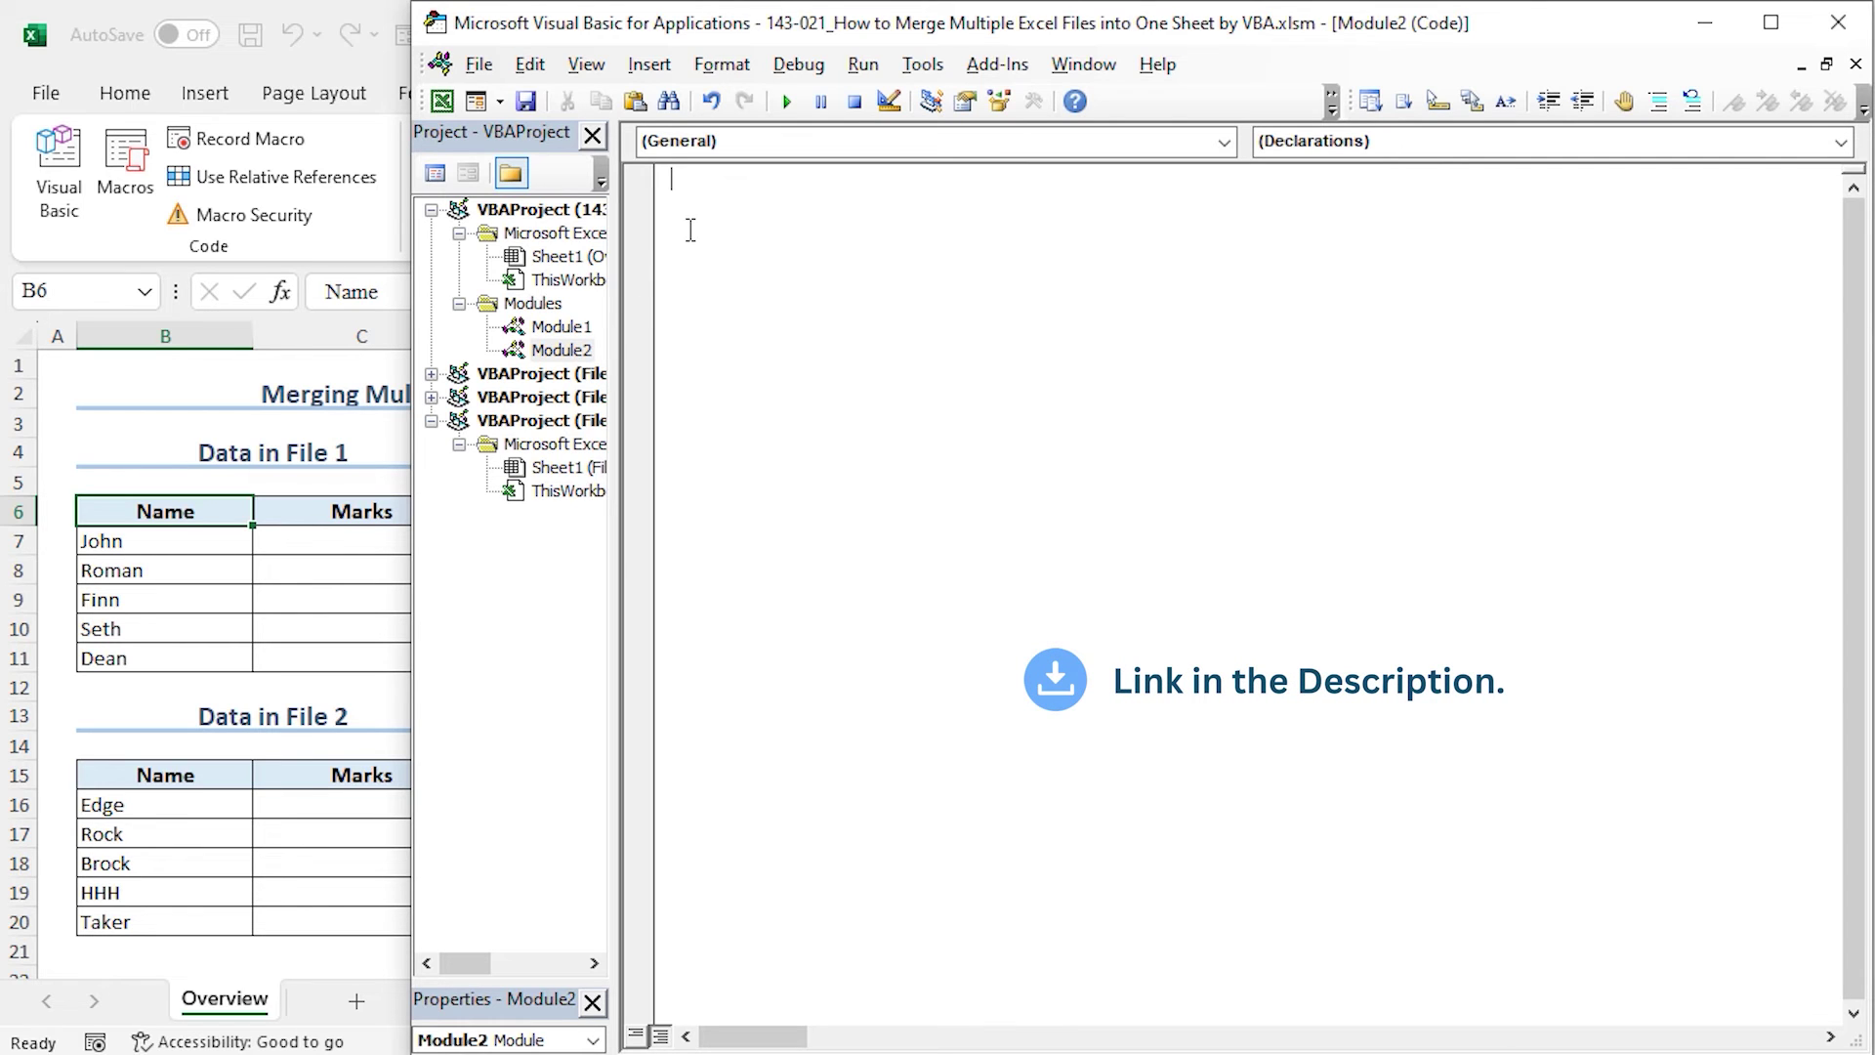
key("ctrl+v")
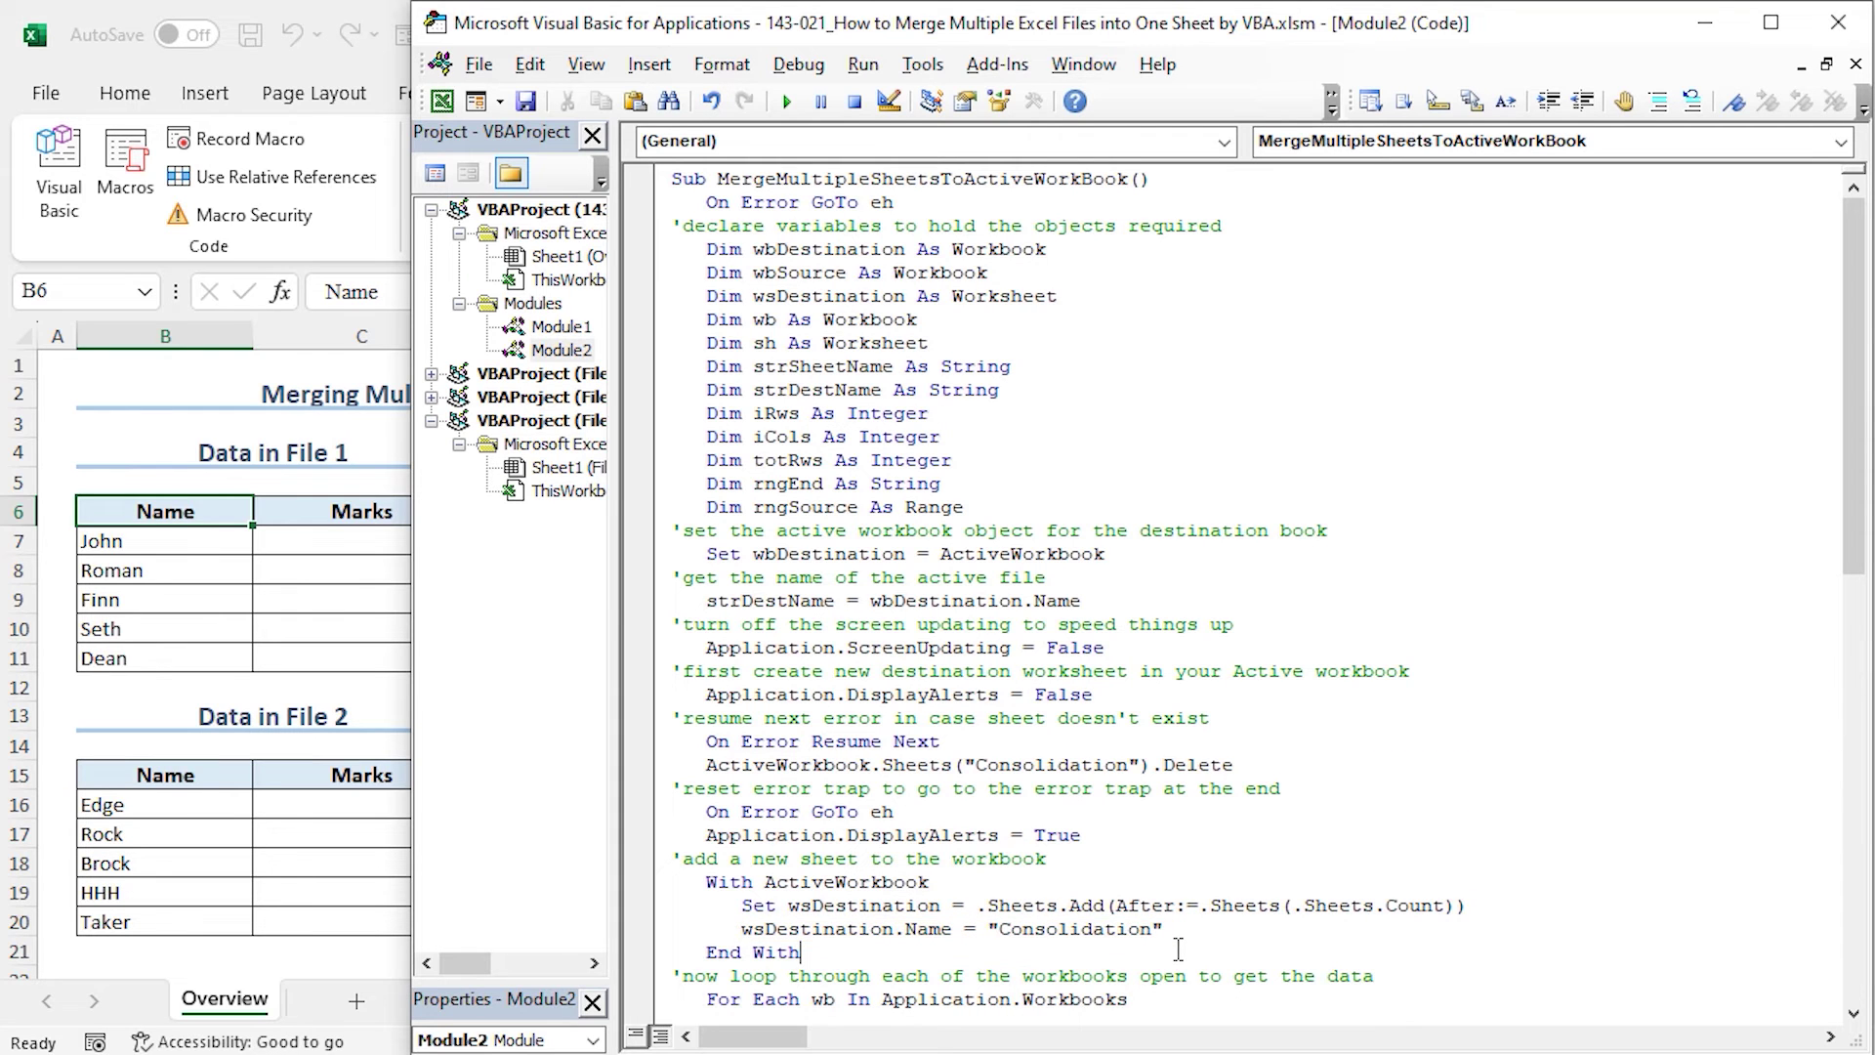
- Review the code, run MergeMultipleSheetsToActiveWorkBook and check the merged tables on the Consolidation sheet
scroll(1179, 948, "down", 11)
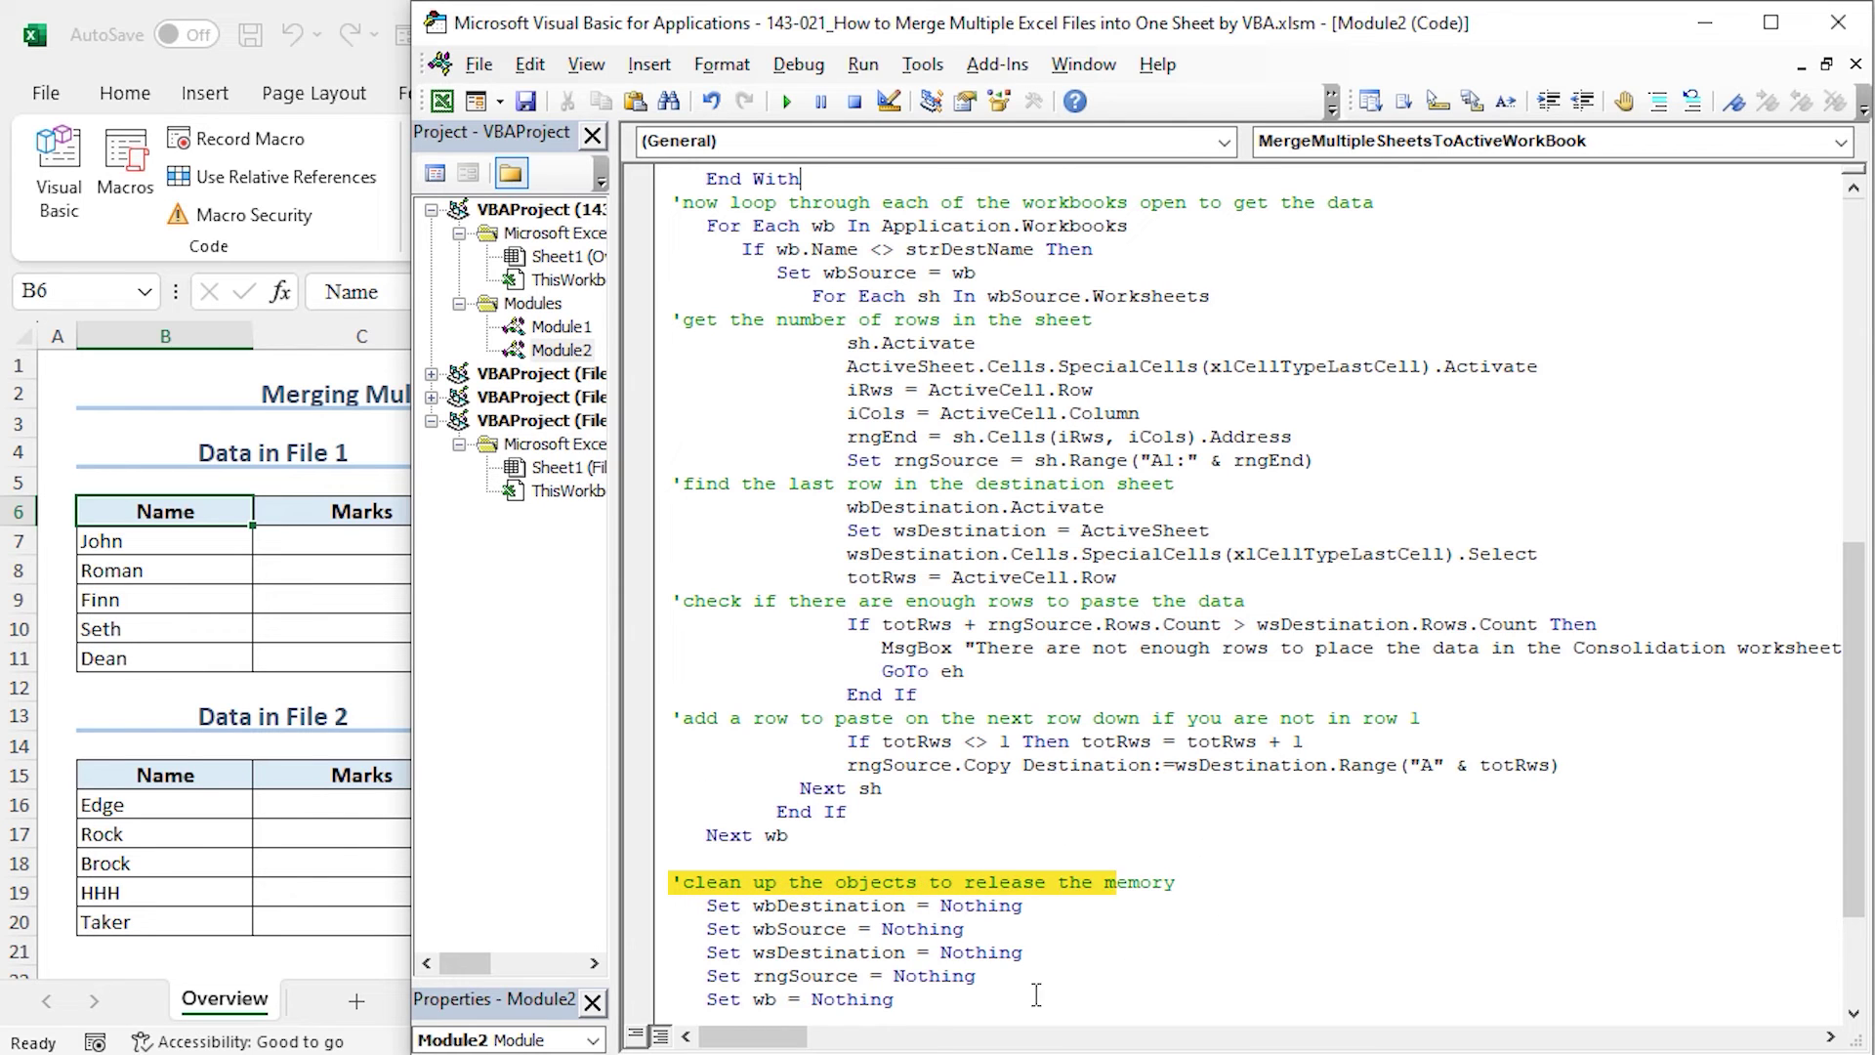
scroll(929, 1006, "down", 3)
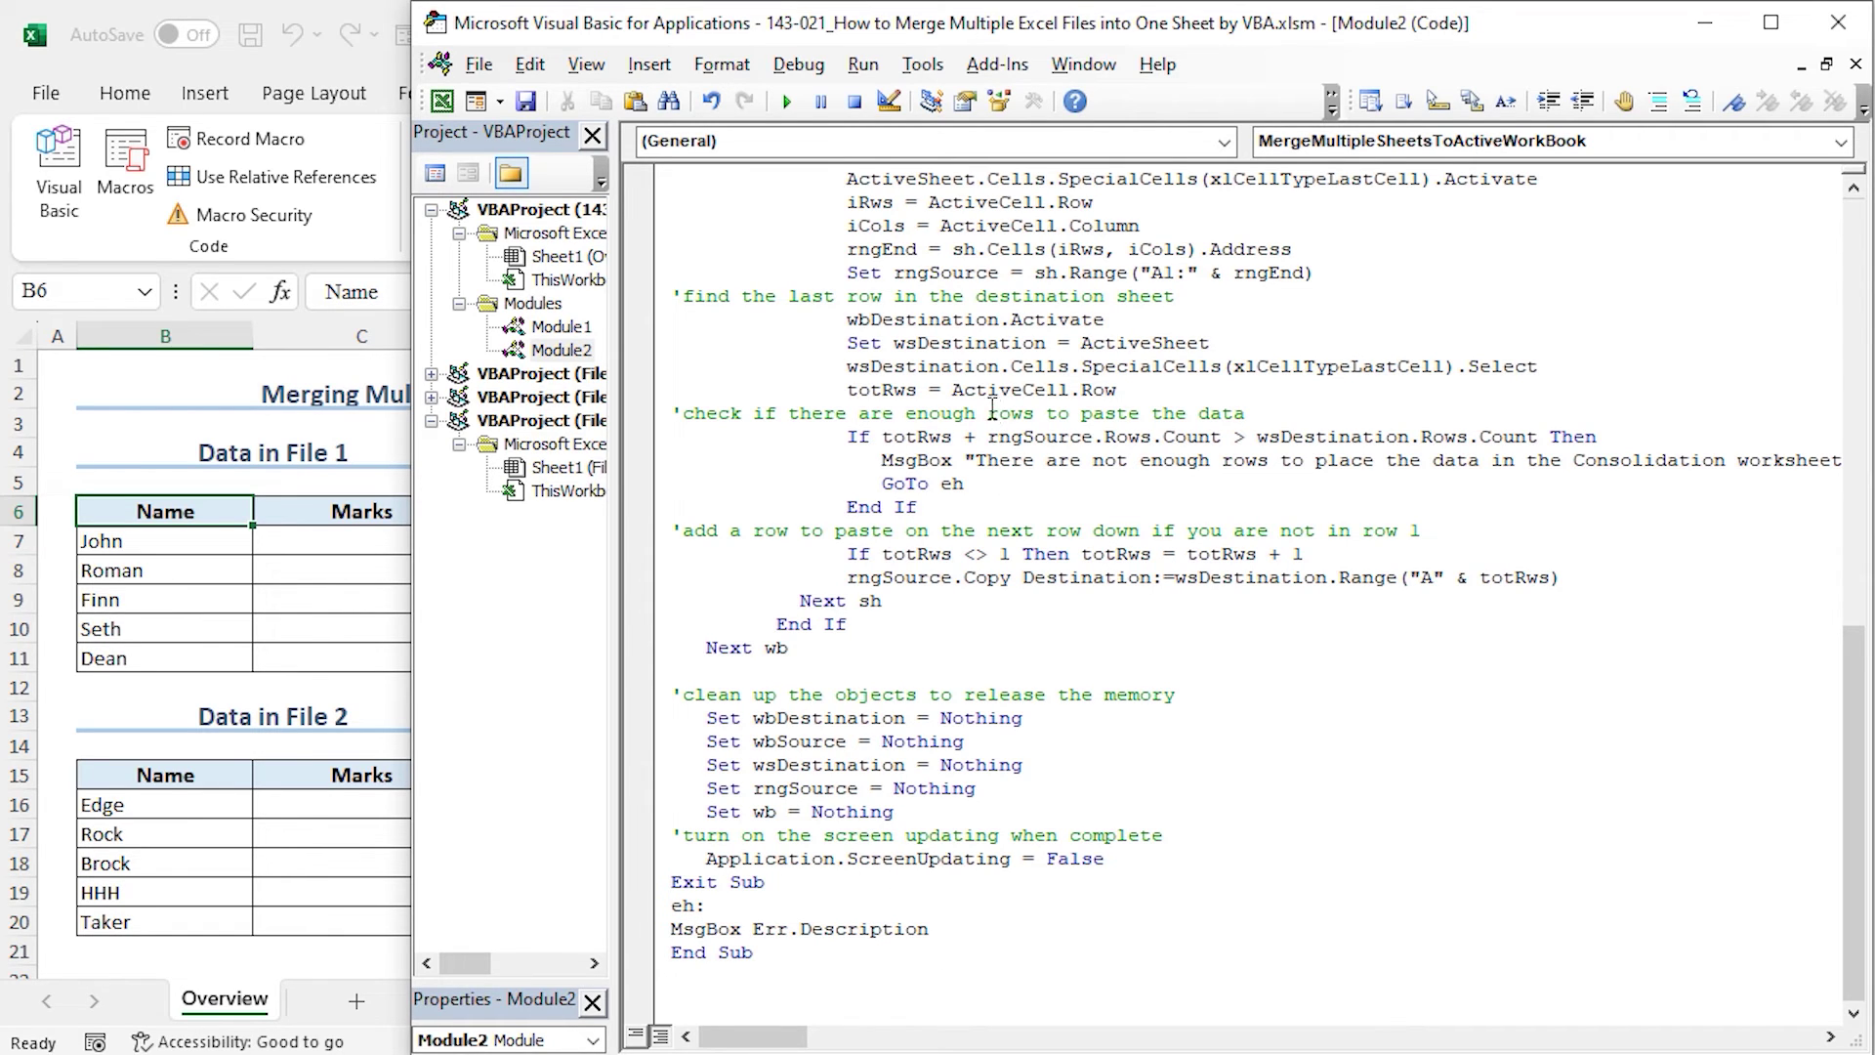
left_click(793, 105)
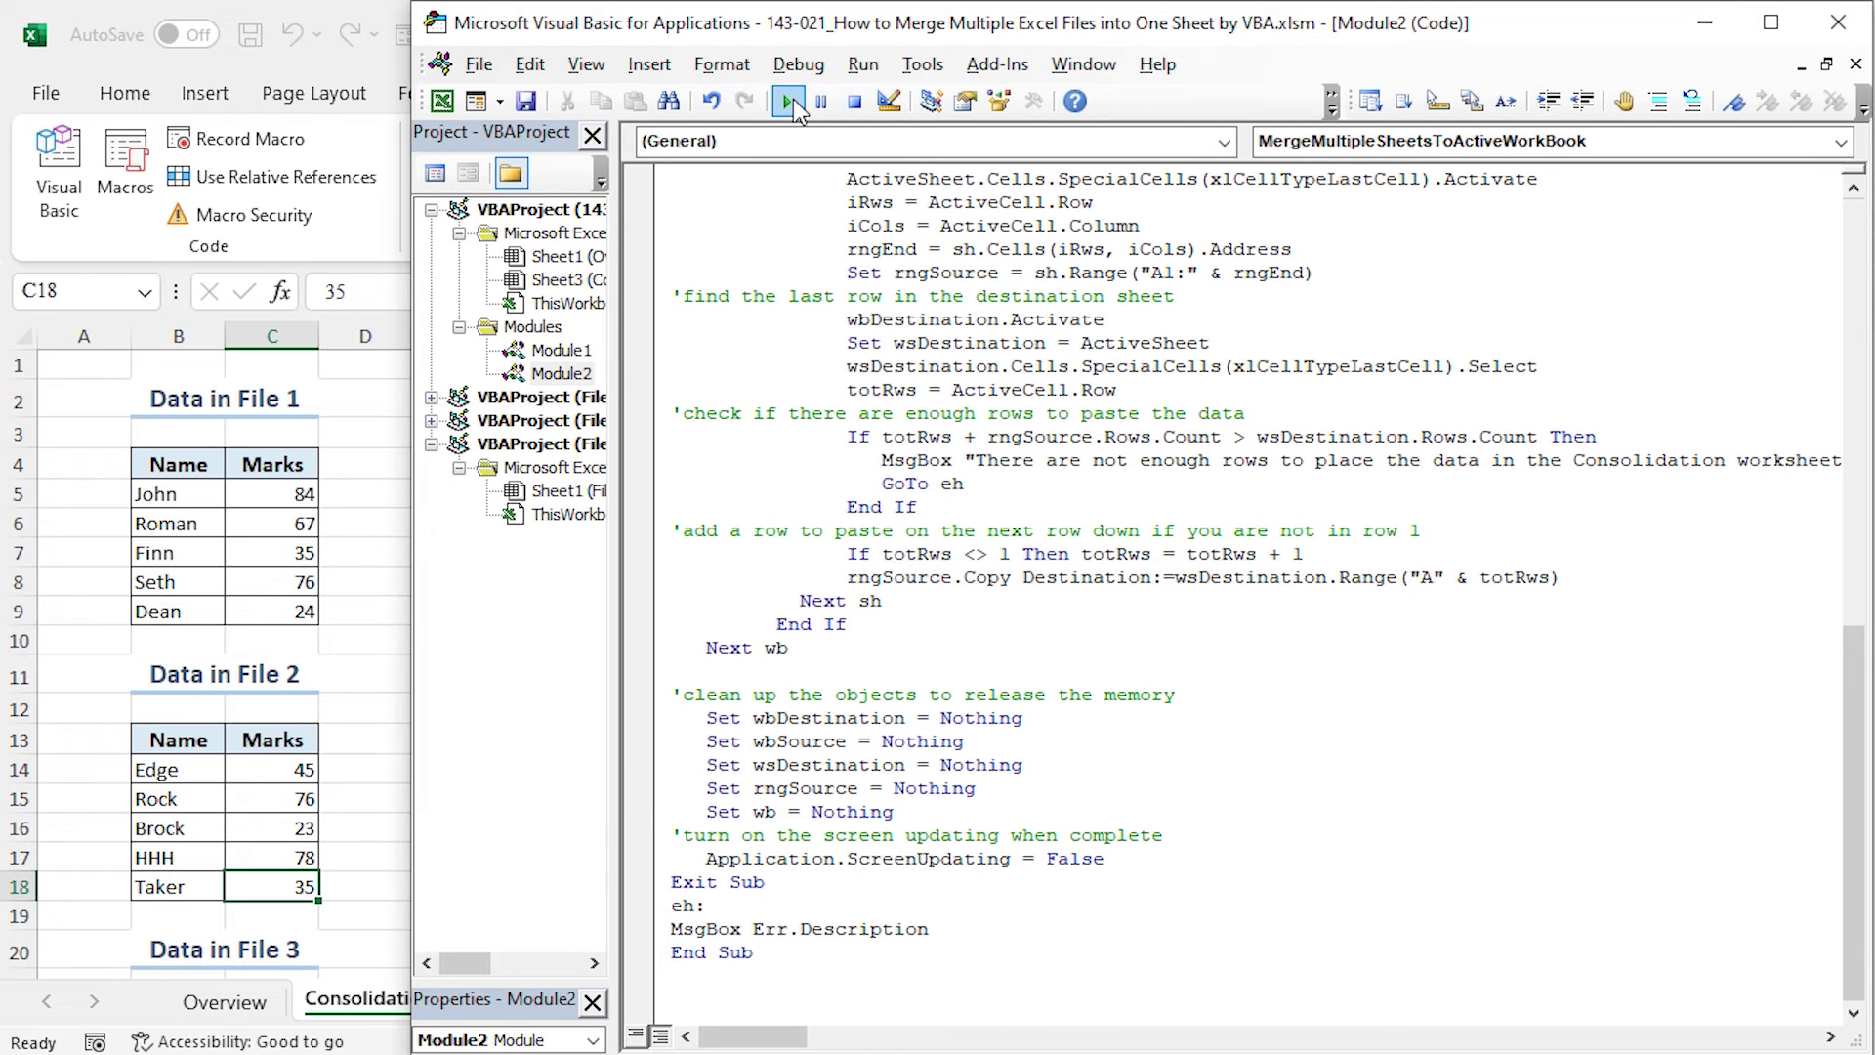
left_click(341, 98)
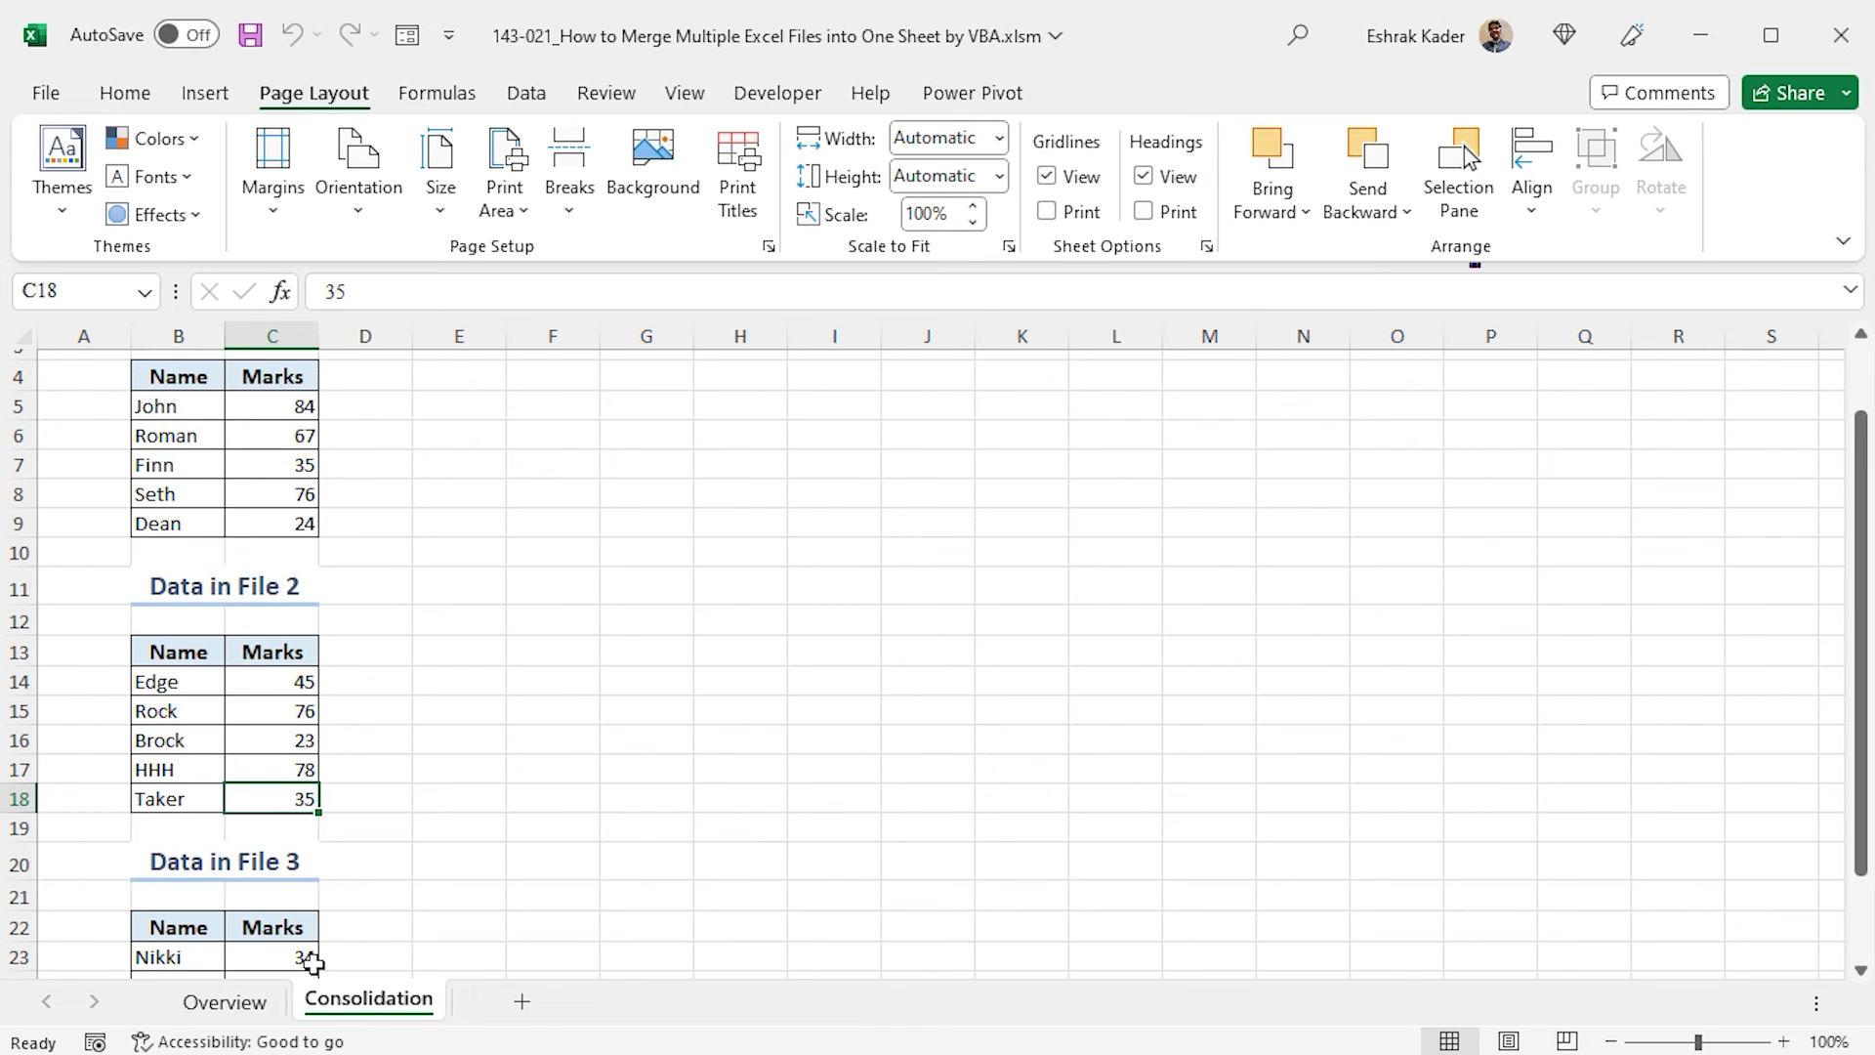
scroll(312, 964, "down", 2)
scroll(312, 965, "up", 3)
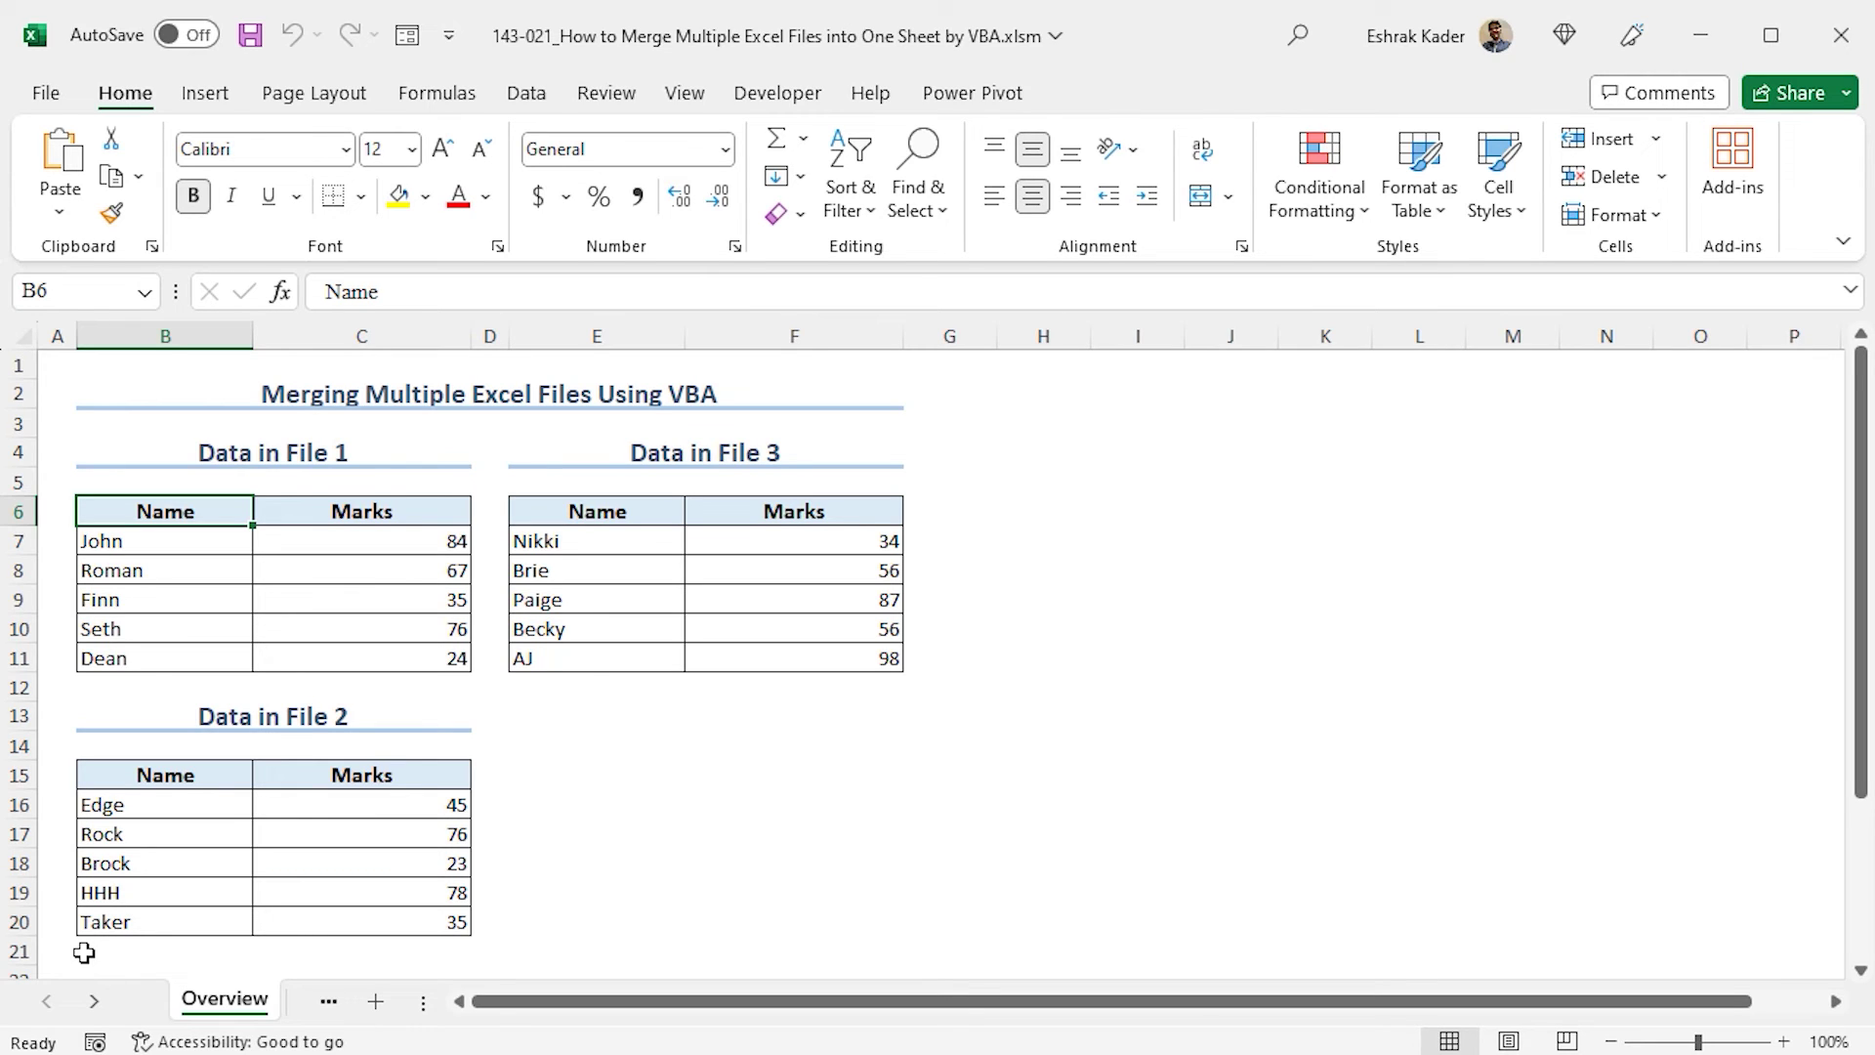
- Add a third module to the VBA merge workbook and paste the MergeMultipleFilesIntoIndividualSheetsInNewWb macro into it
left_click(778, 93)
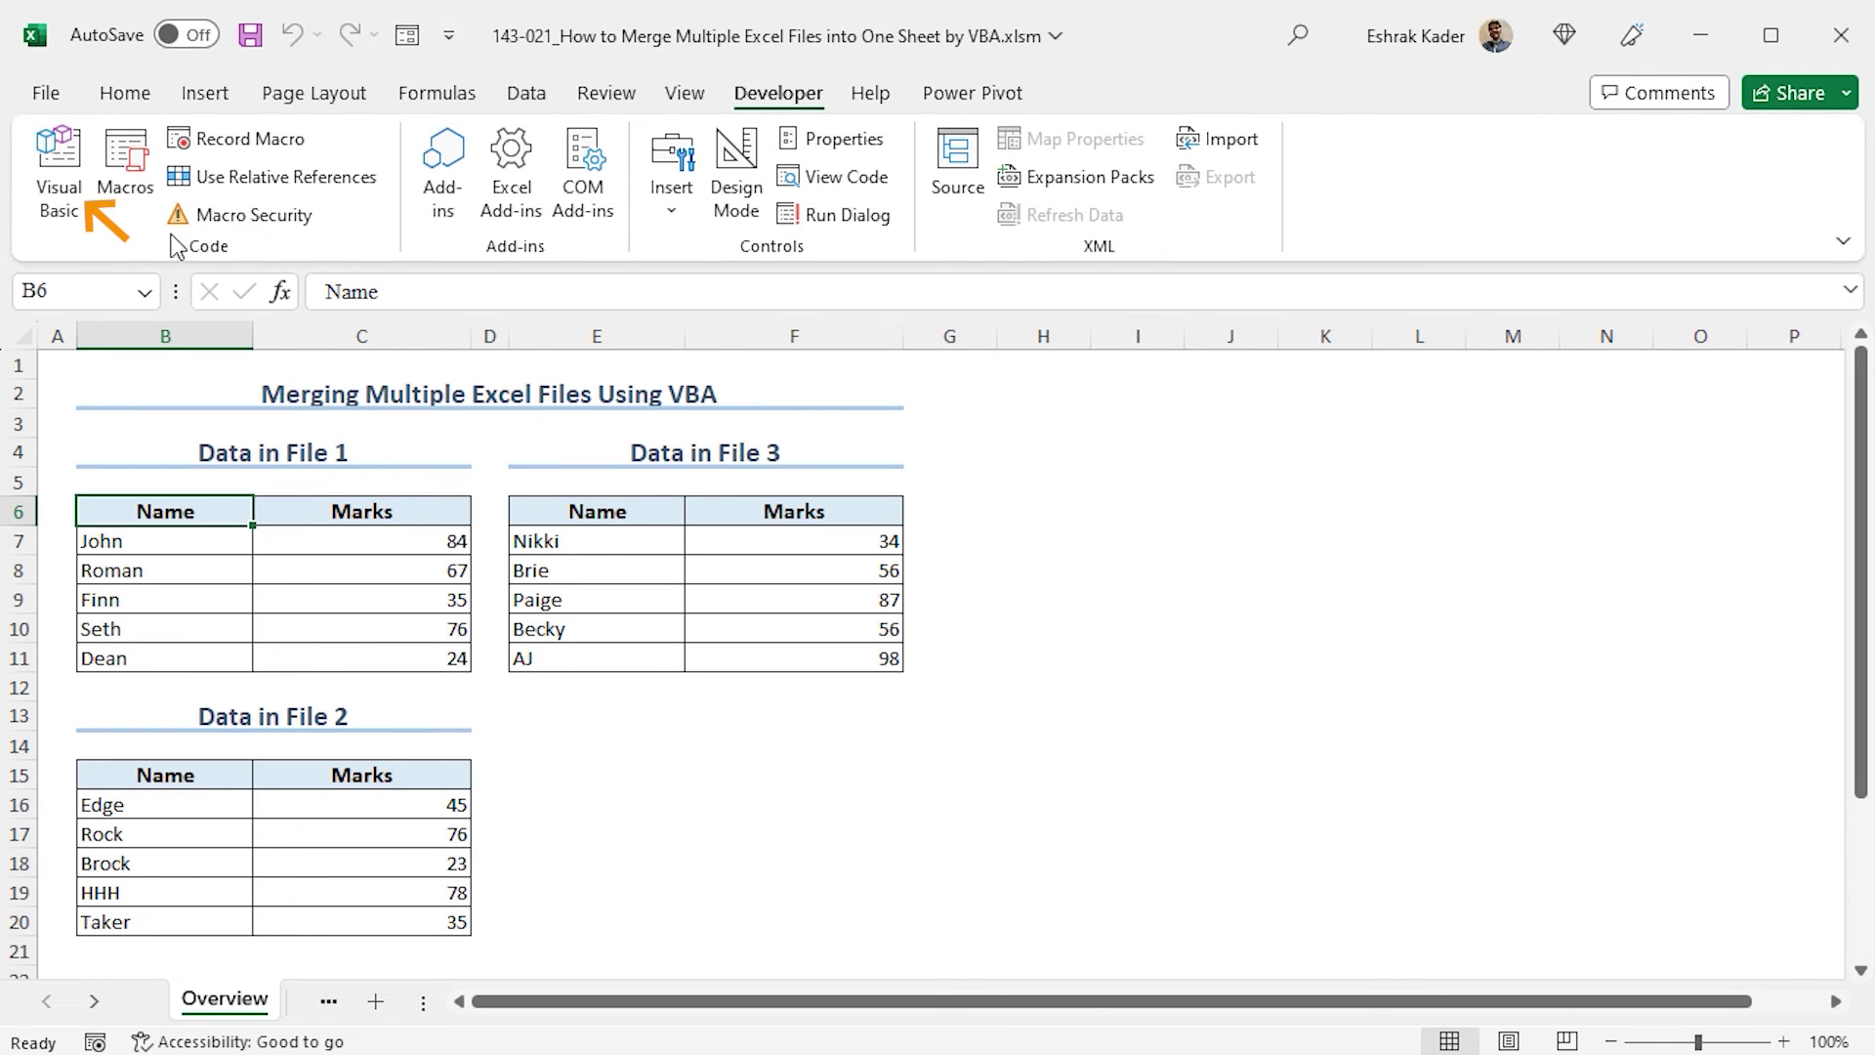
left_click(58, 176)
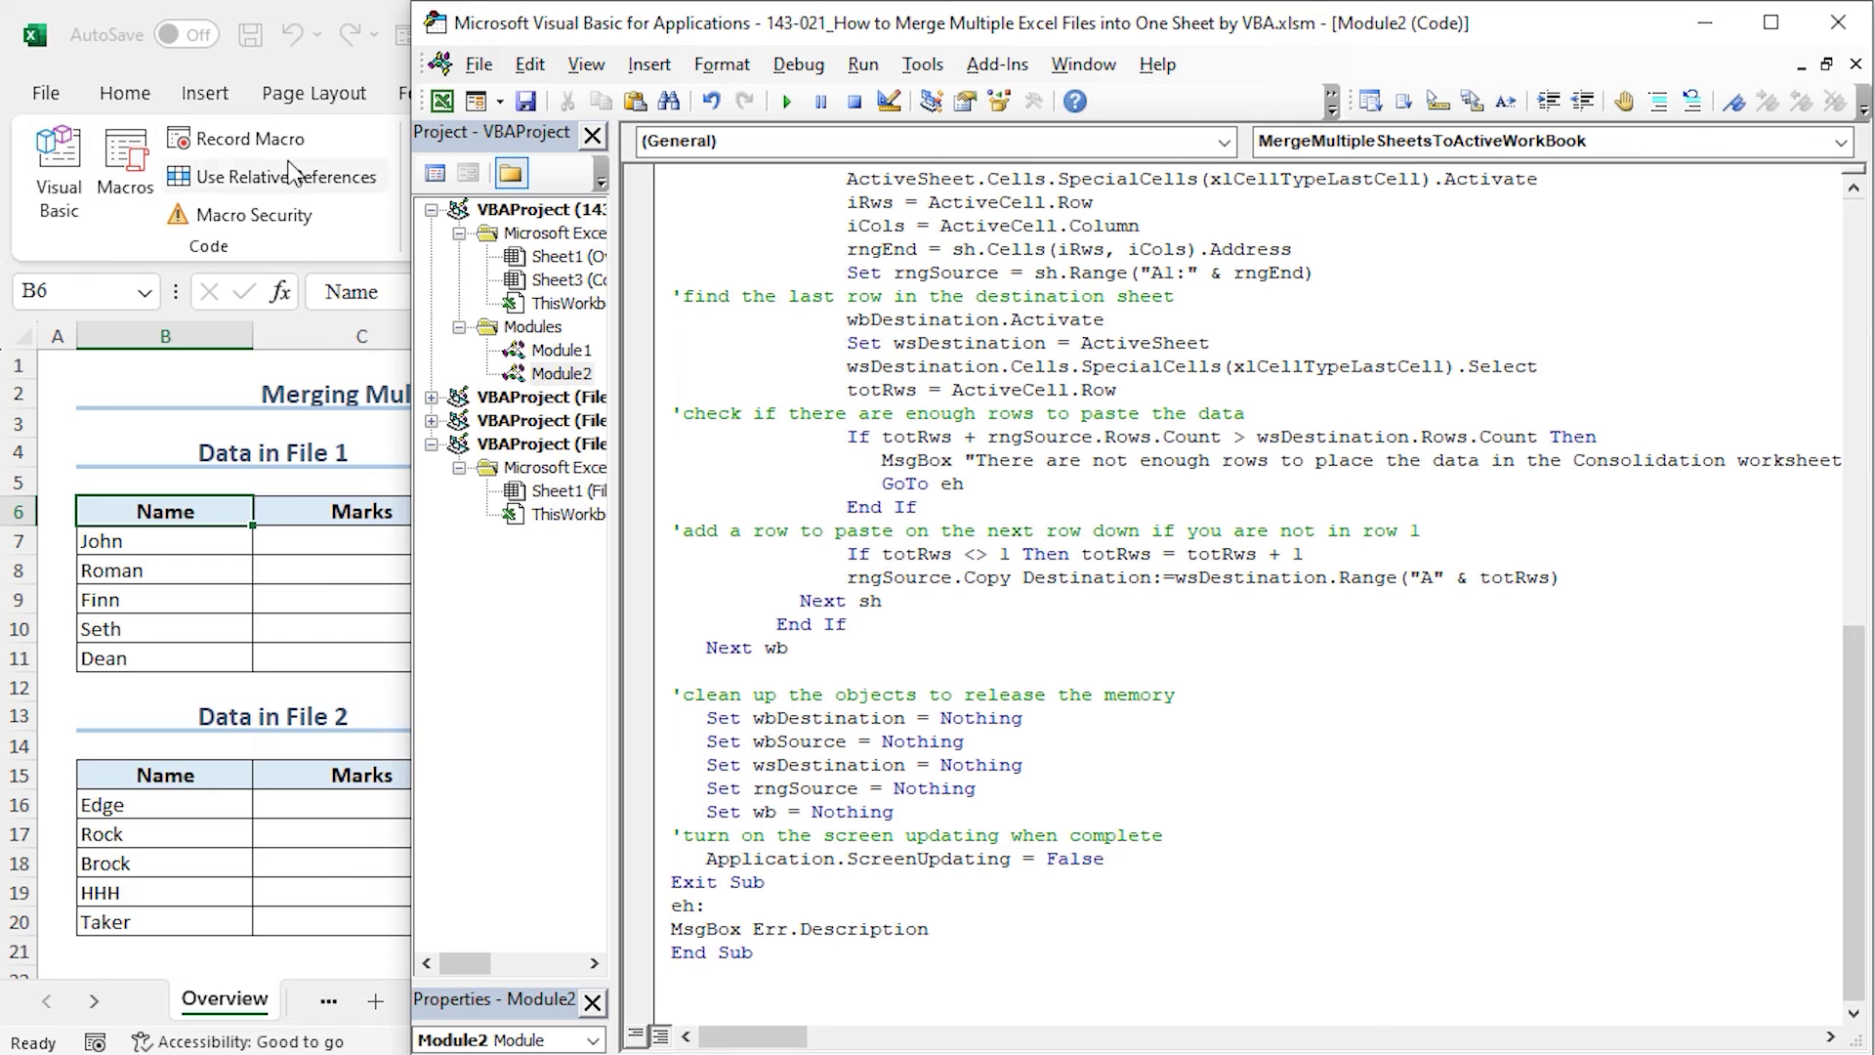
left_click(649, 65)
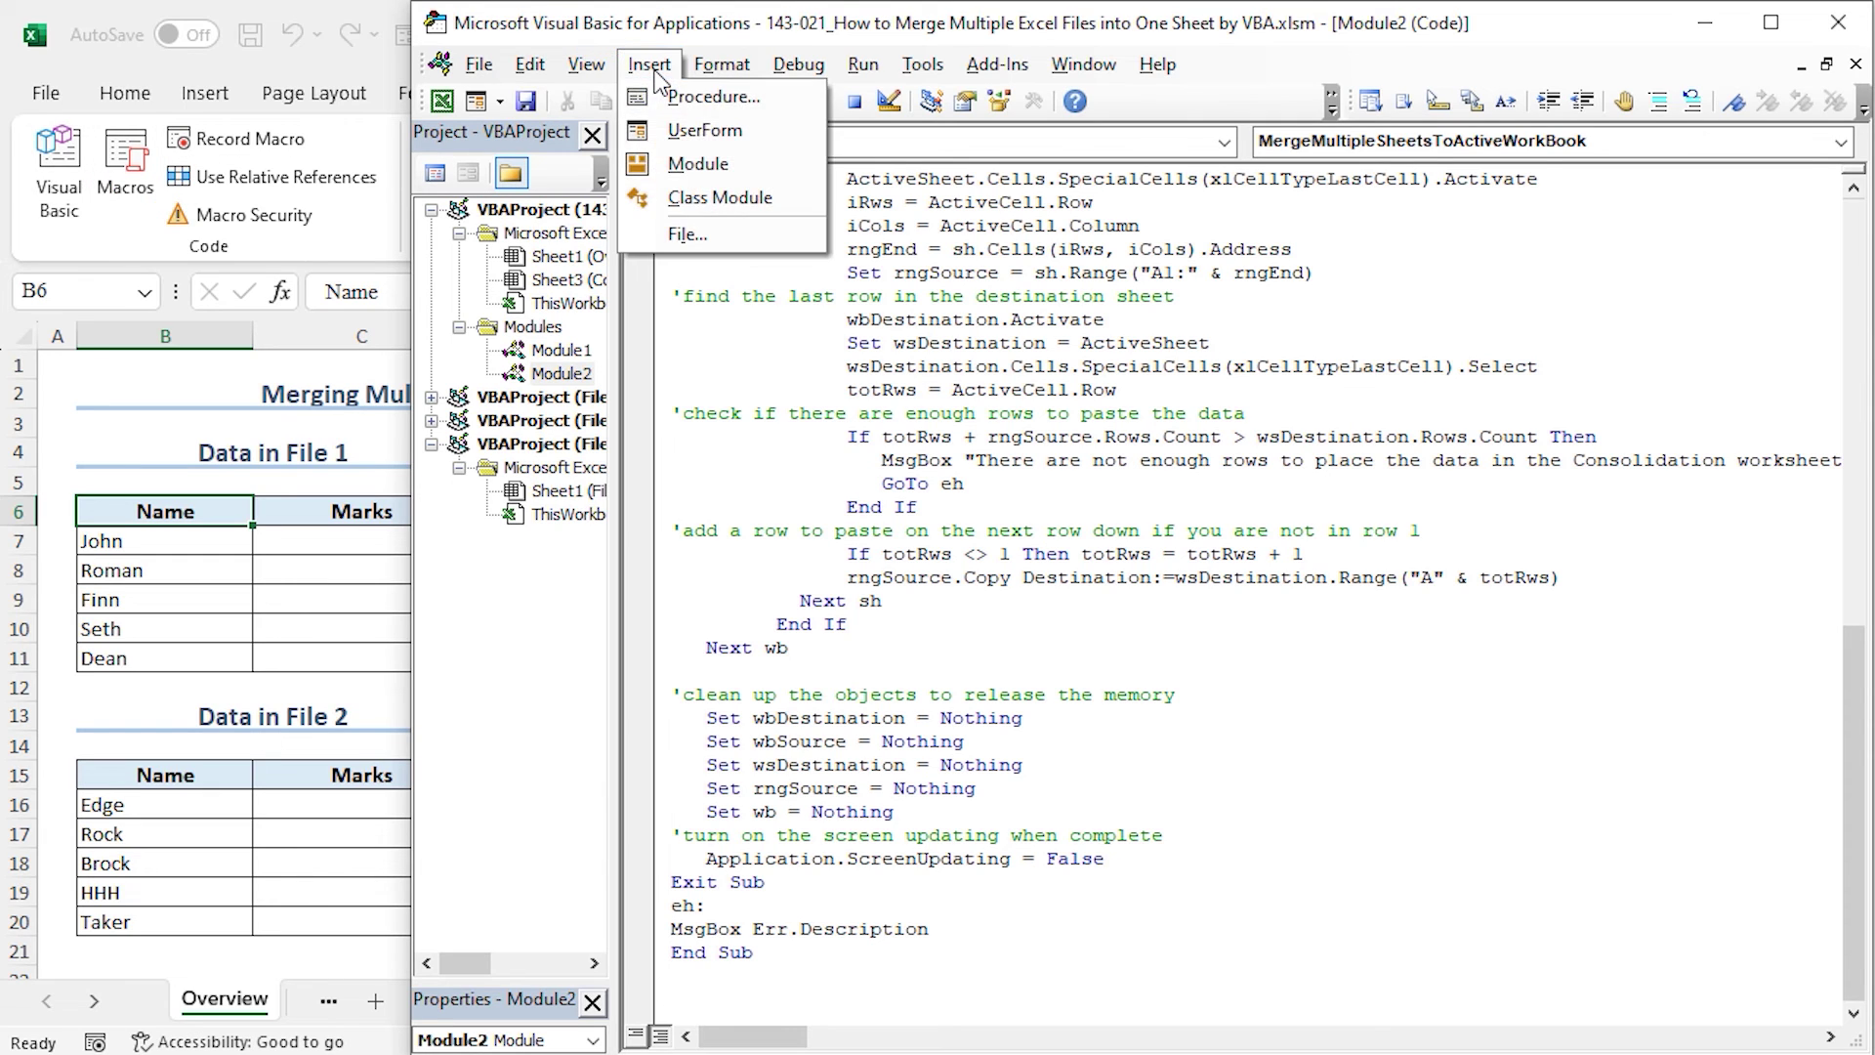
left_click(694, 164)
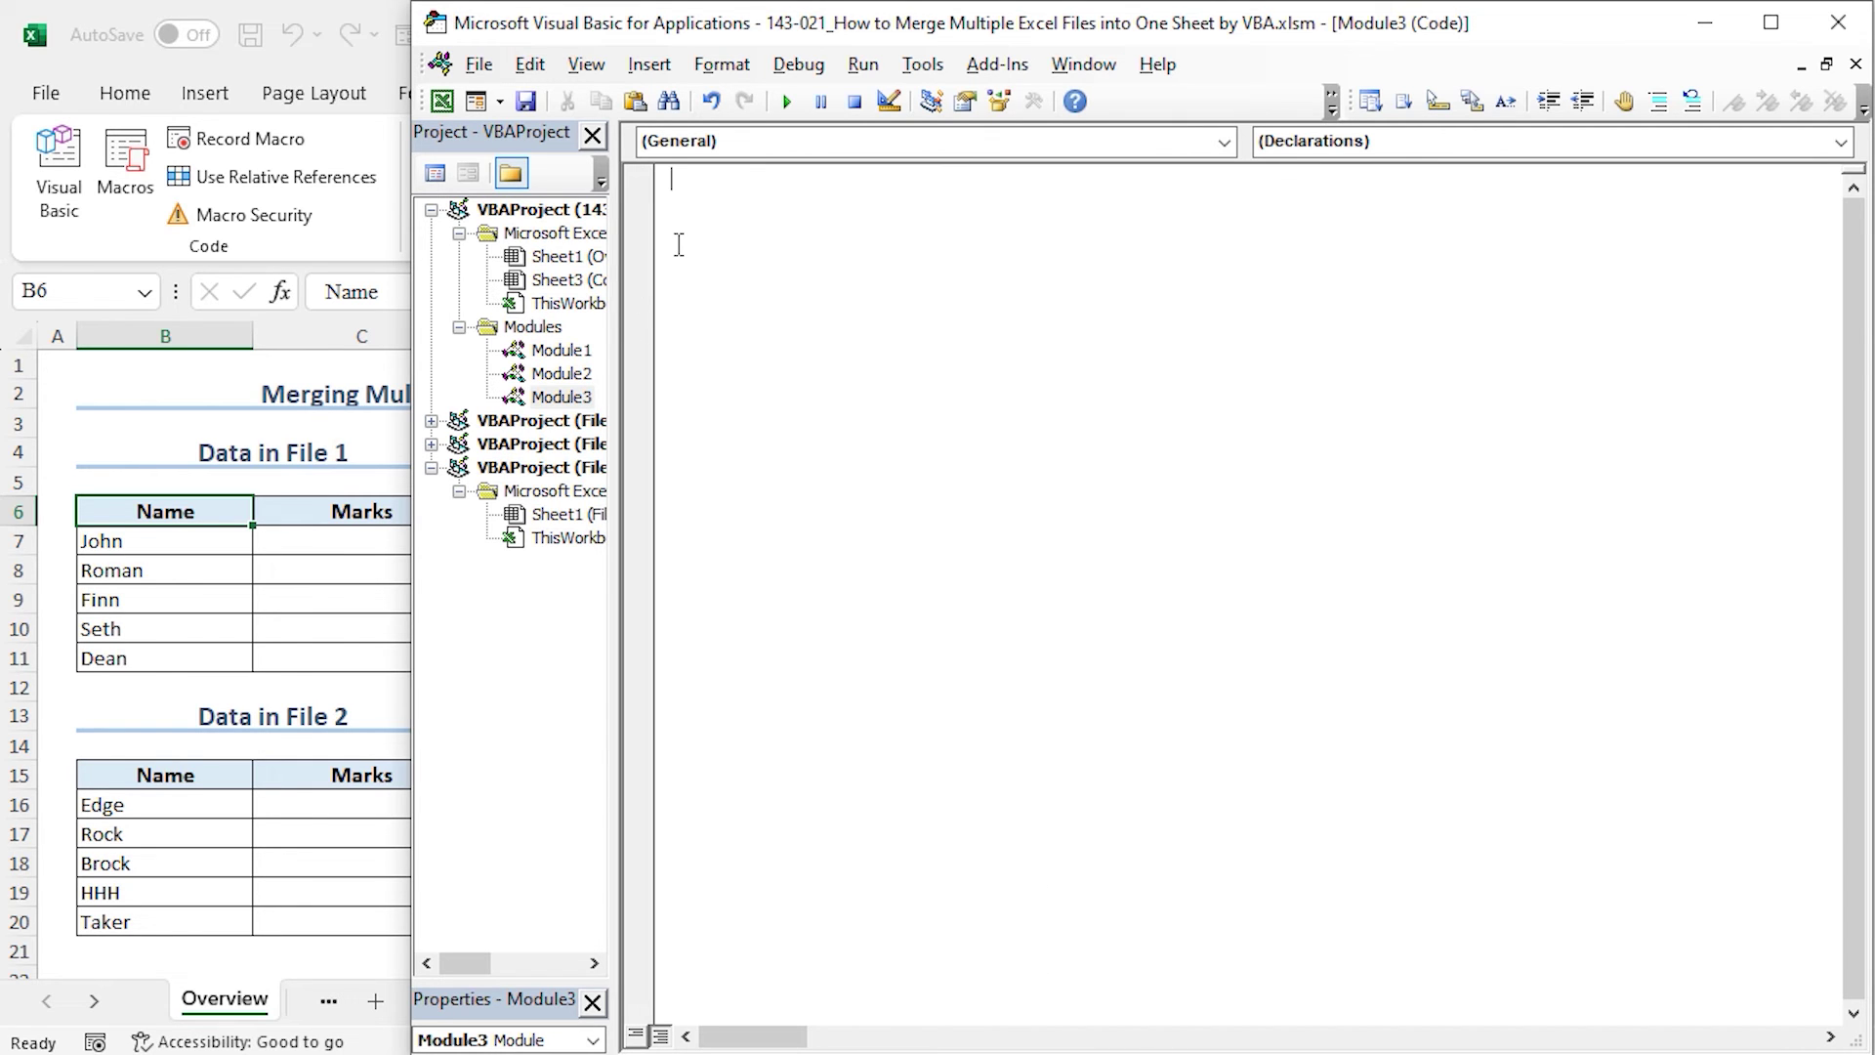
key("ctrl+v")
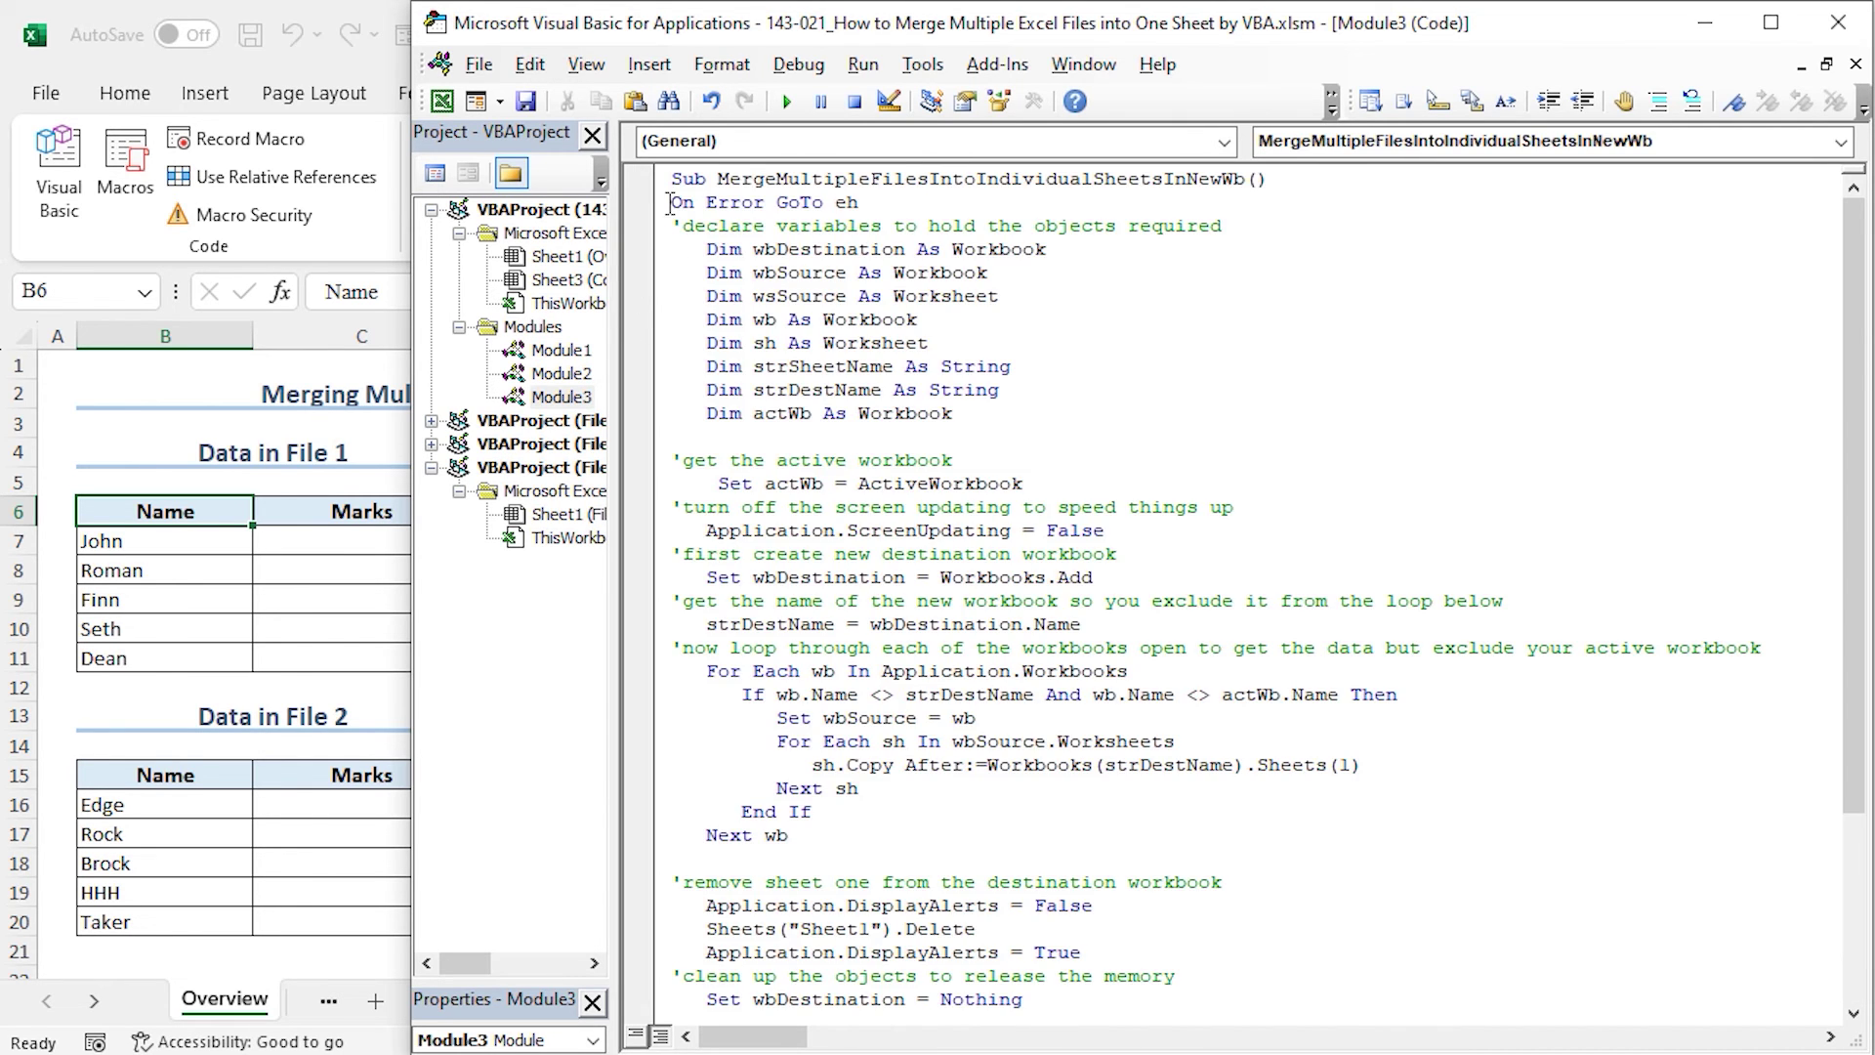
- Review the code, run MergeMultipleFilesIntoIndividualSheetsInNewWb and check the File2 and File1 sheets in the new workbook
left_click_drag(670, 179, 1257, 178)
scroll(999, 933, "down", 4)
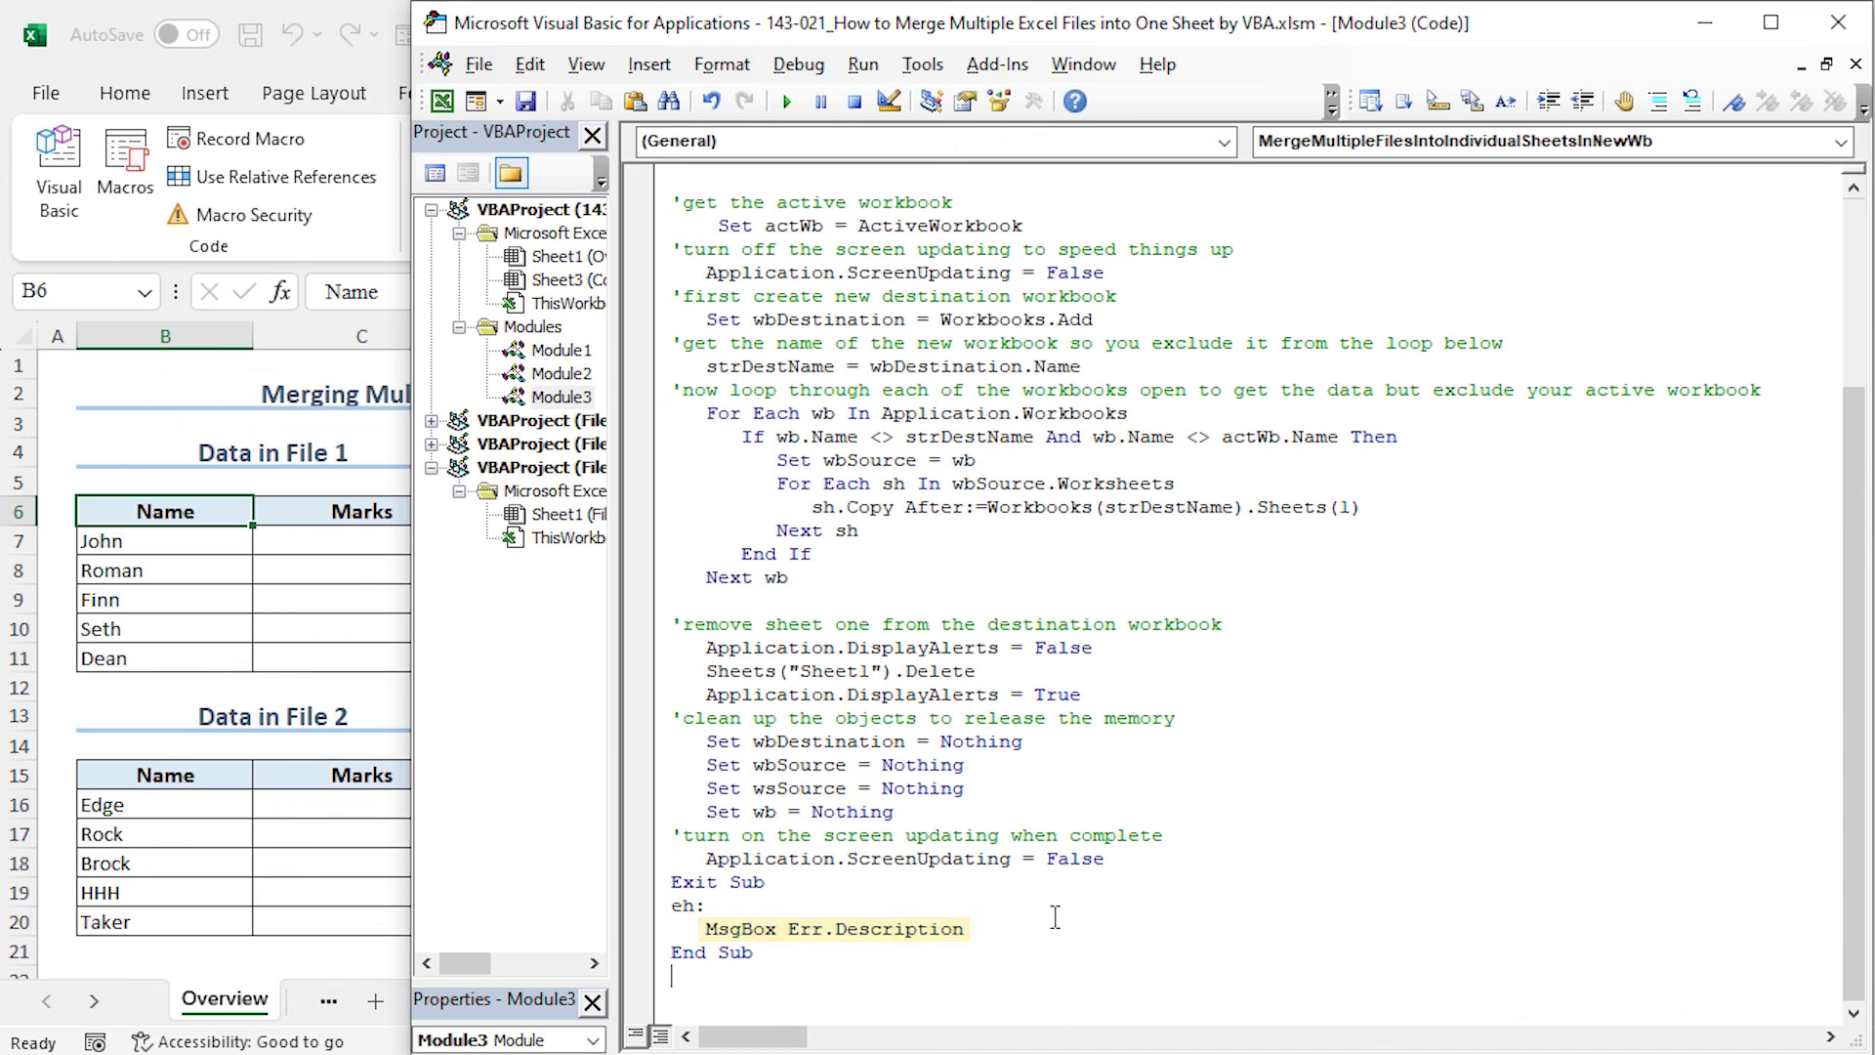
left_click(787, 101)
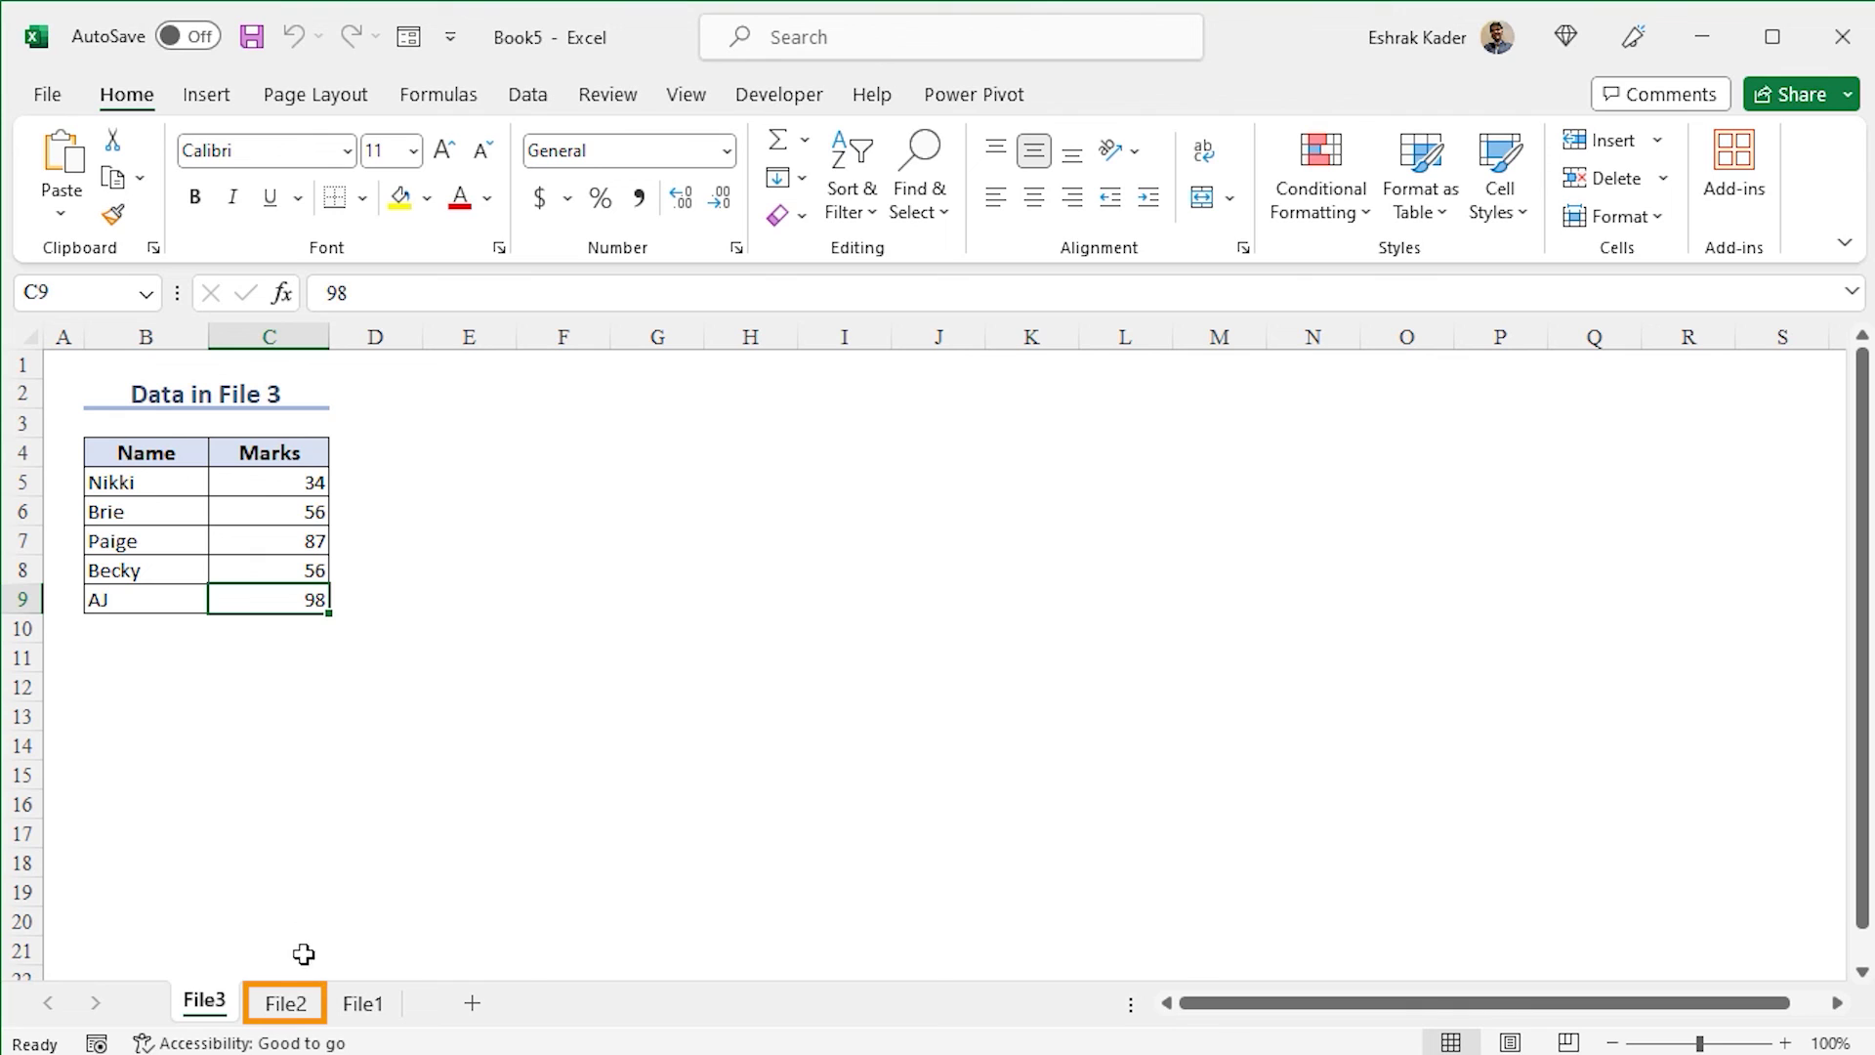
left_click(291, 1003)
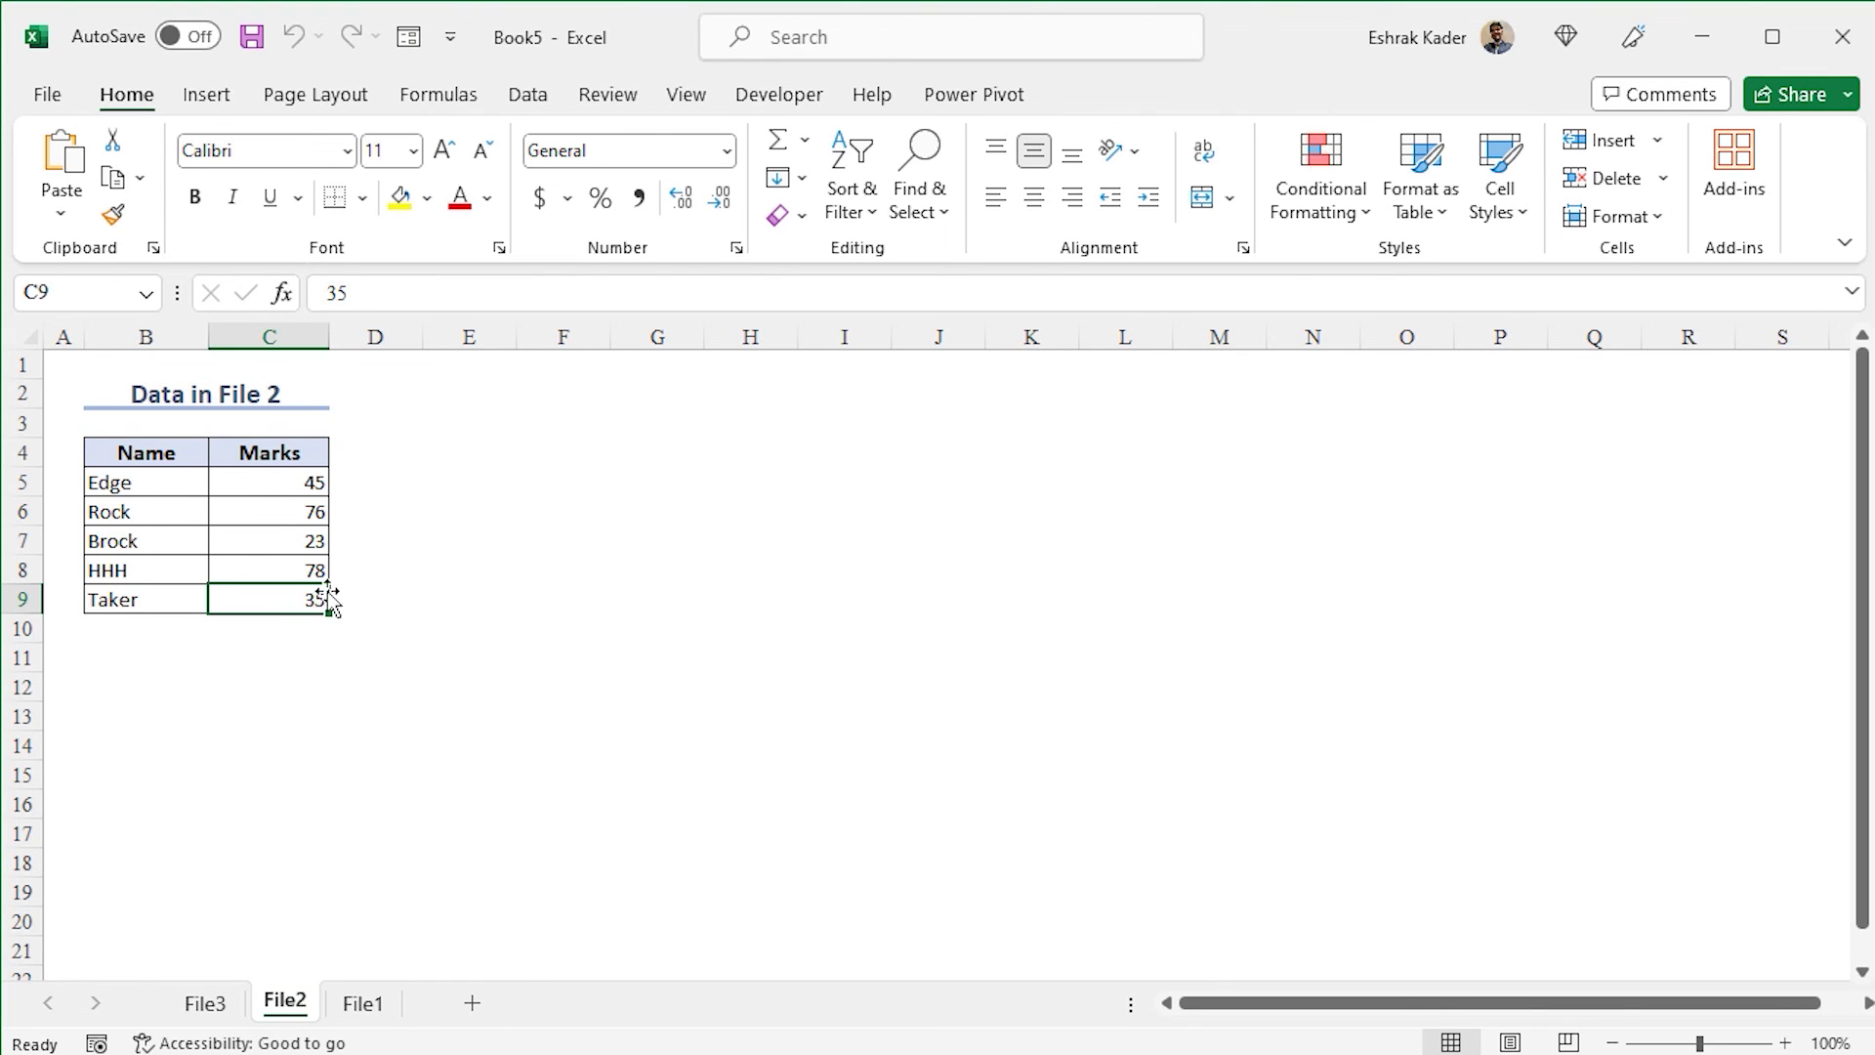
left_click(357, 1003)
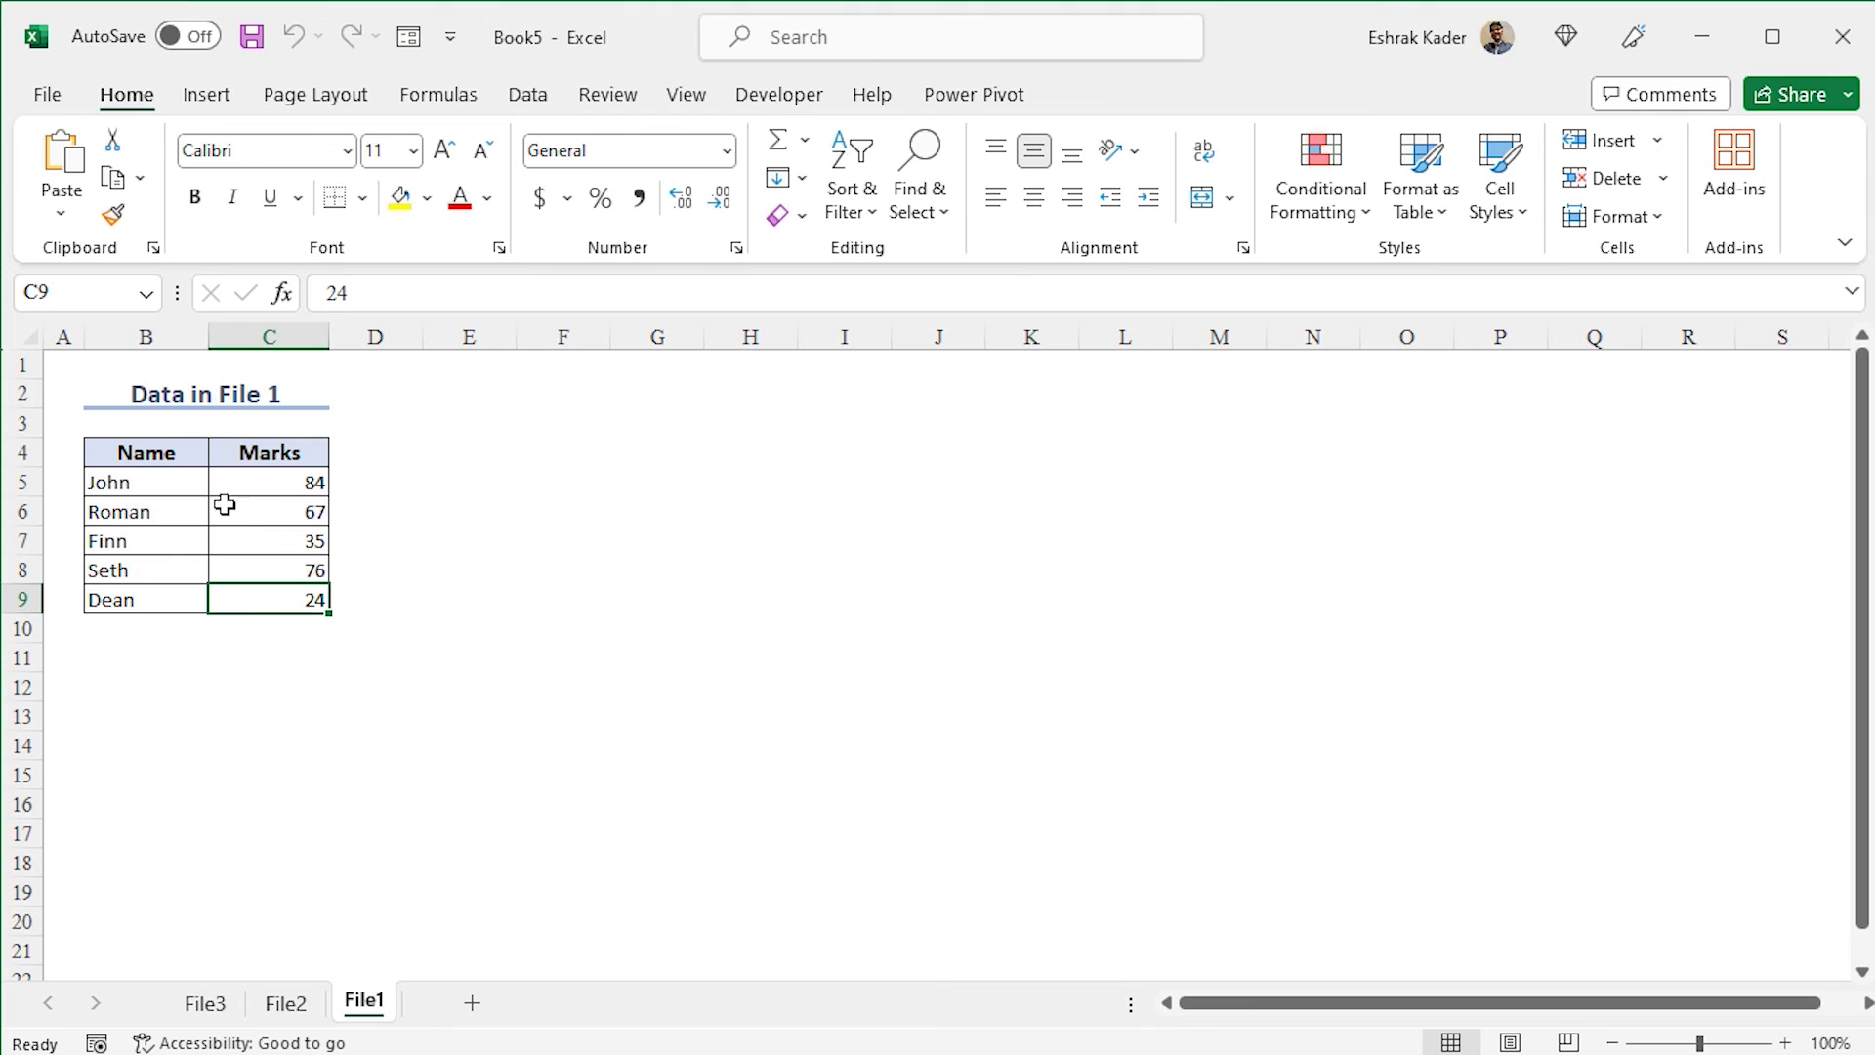